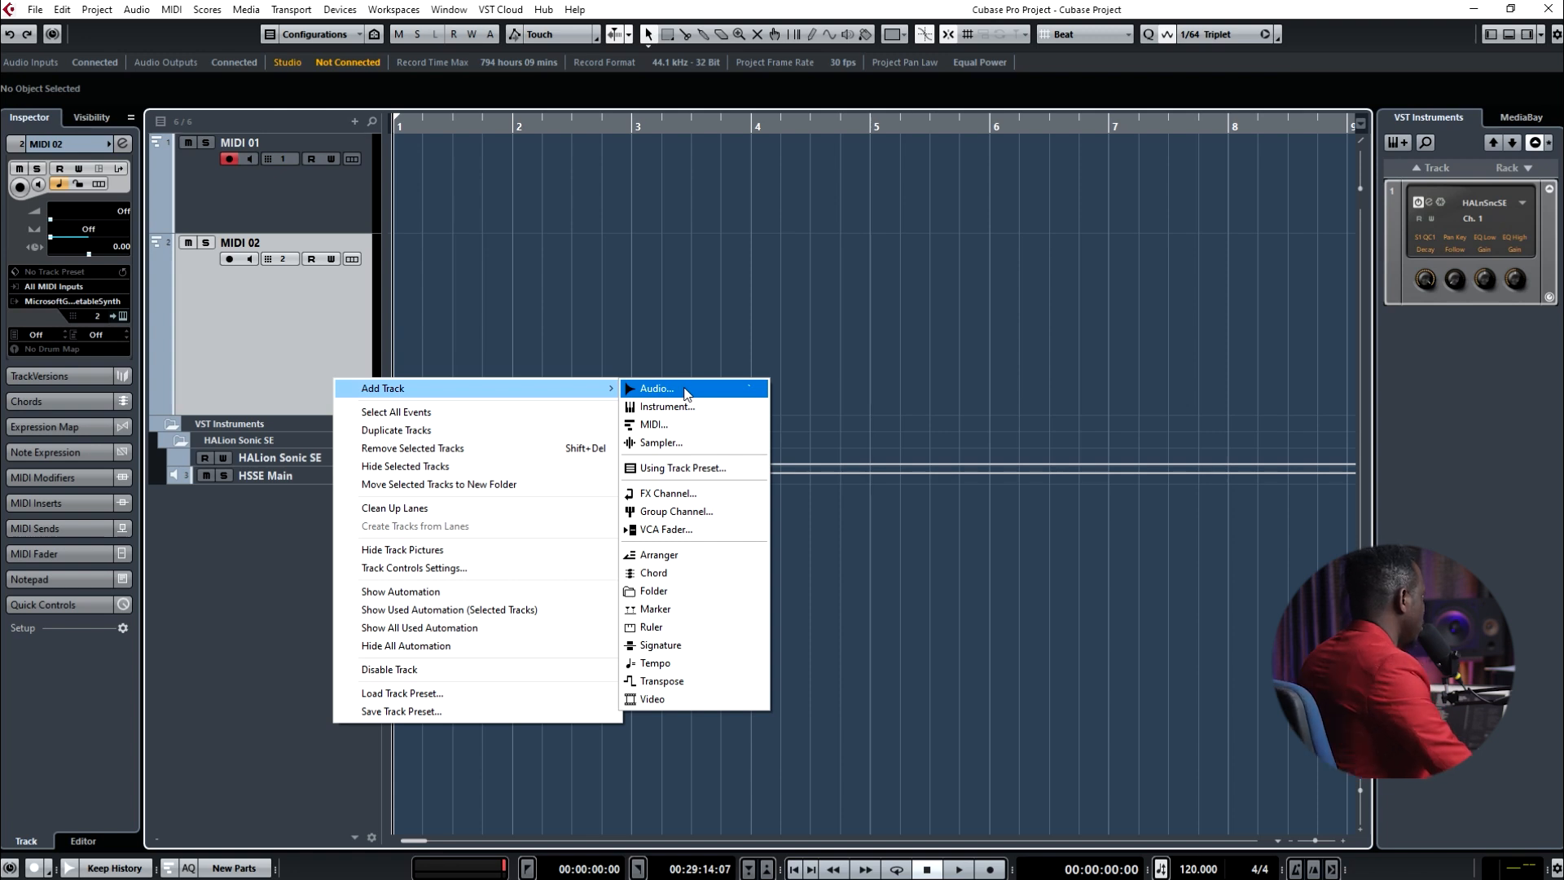
- Add three stereo audio tracks to the project, routed to Stereo Out
left_click(684, 392)
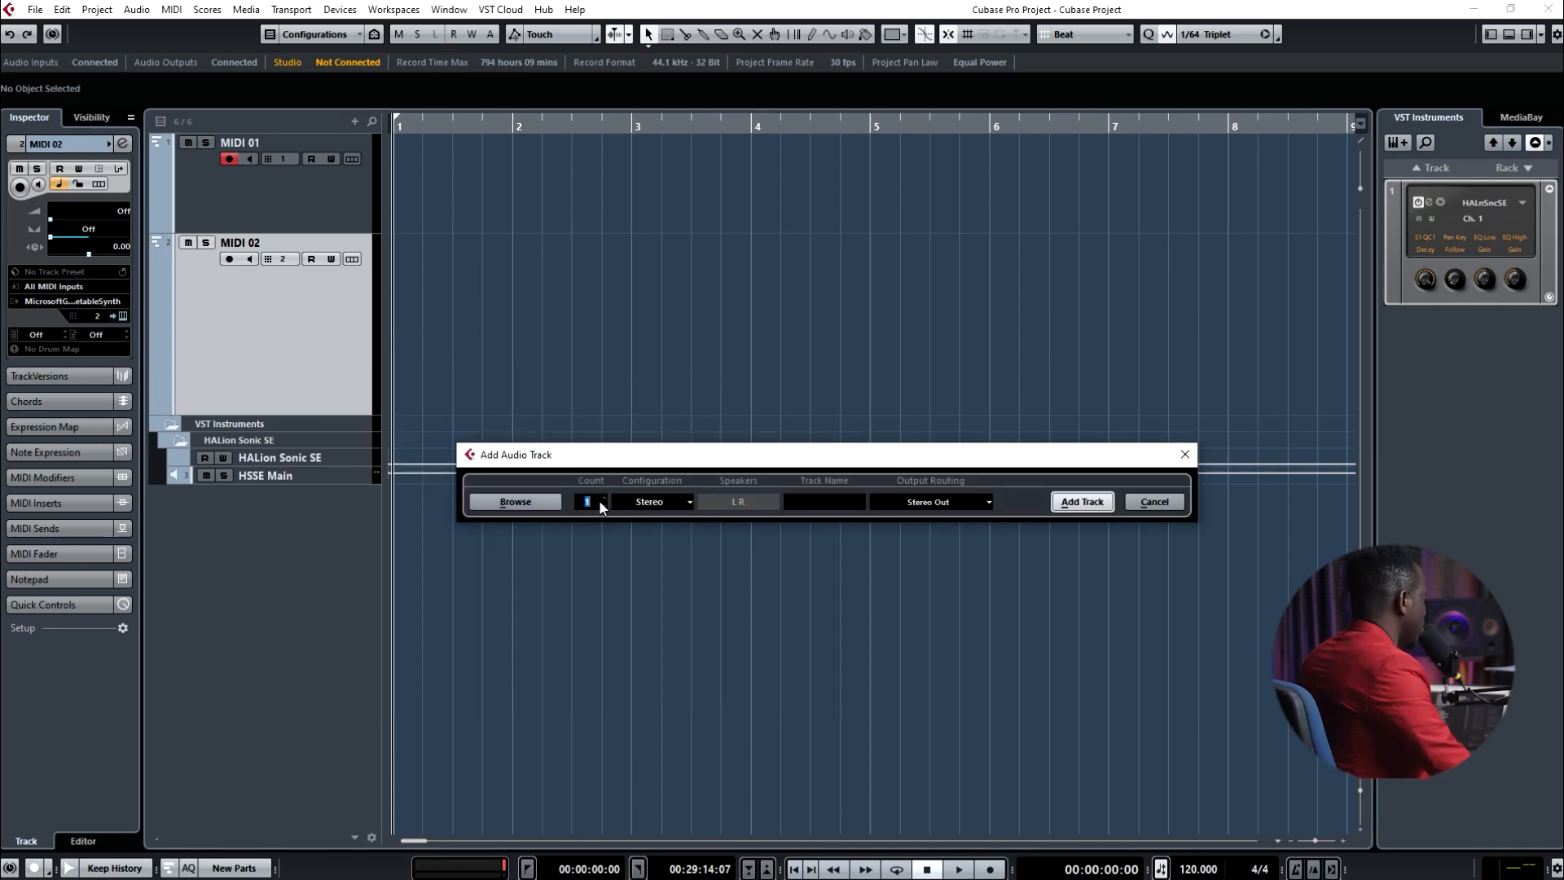
left_click_drag(667, 462, 605, 424)
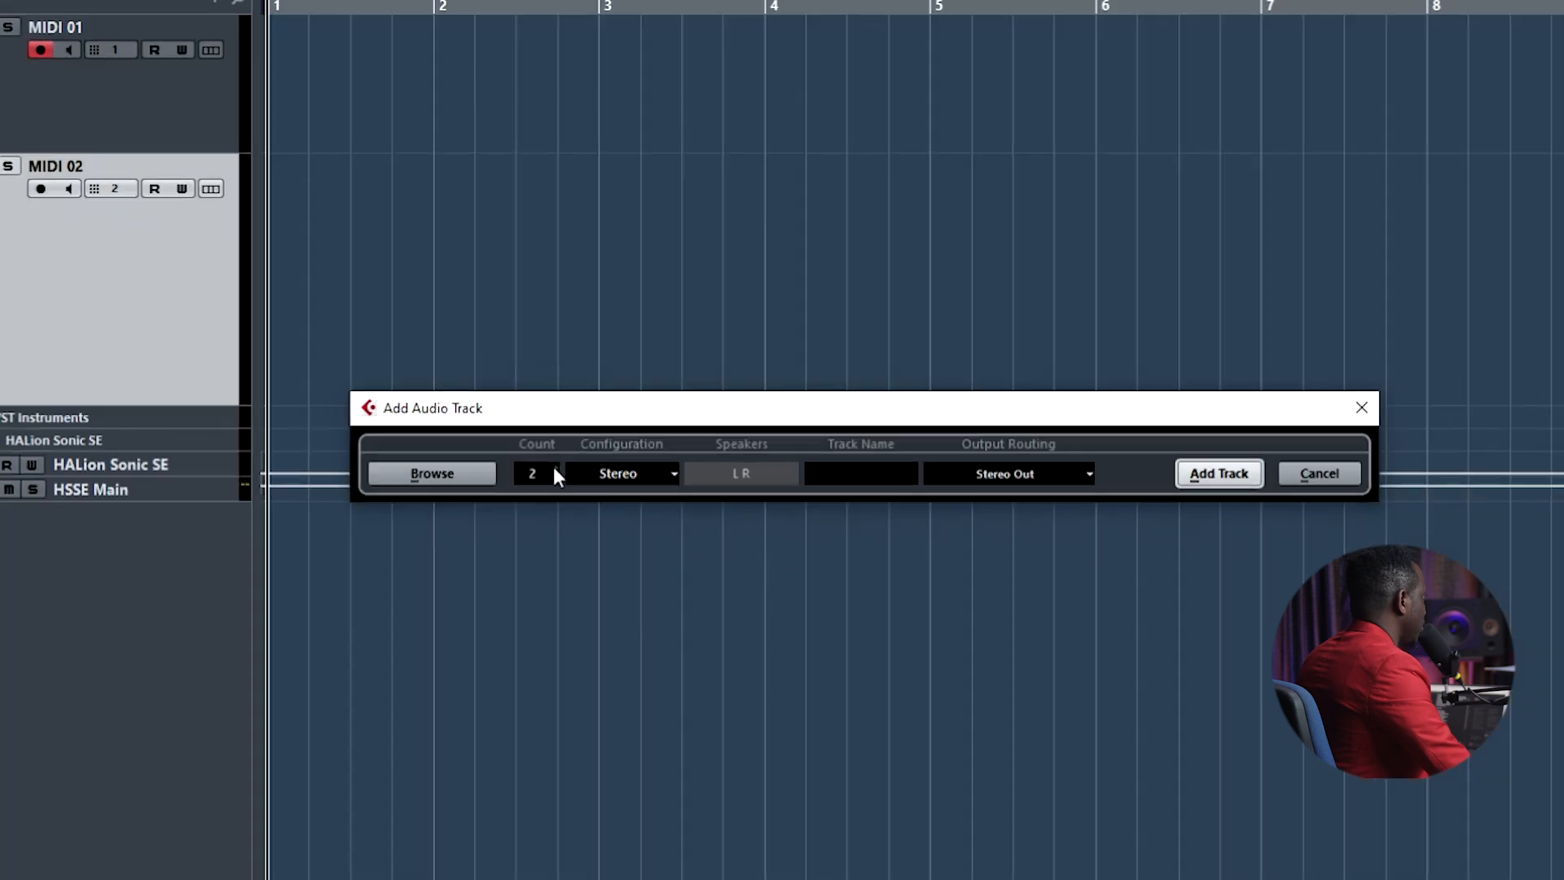
left_click(601, 461)
left_click(601, 460)
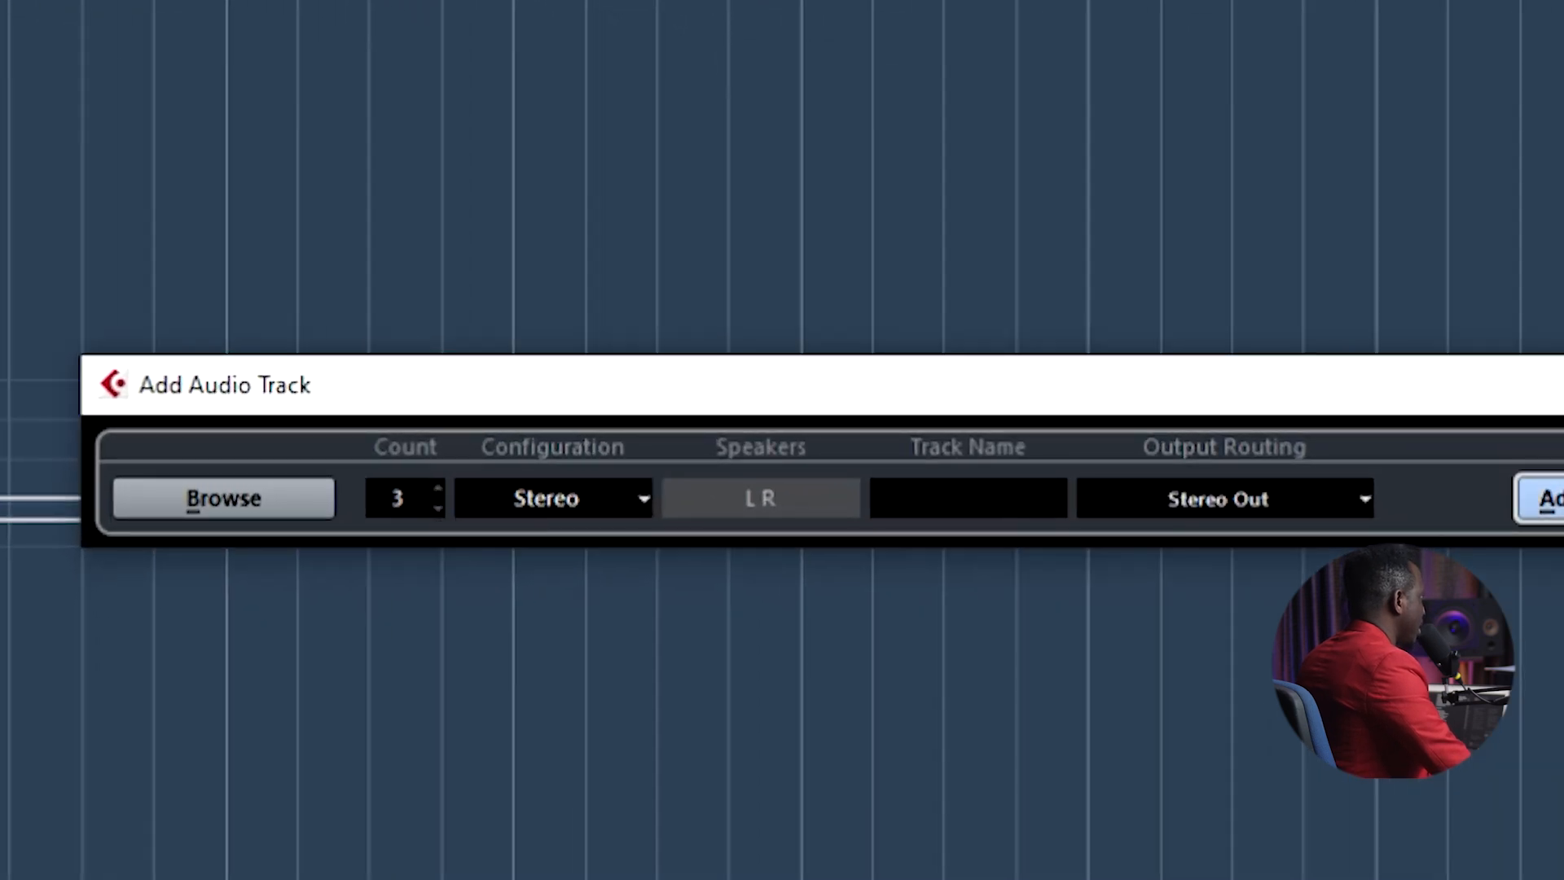
left_click(1550, 499)
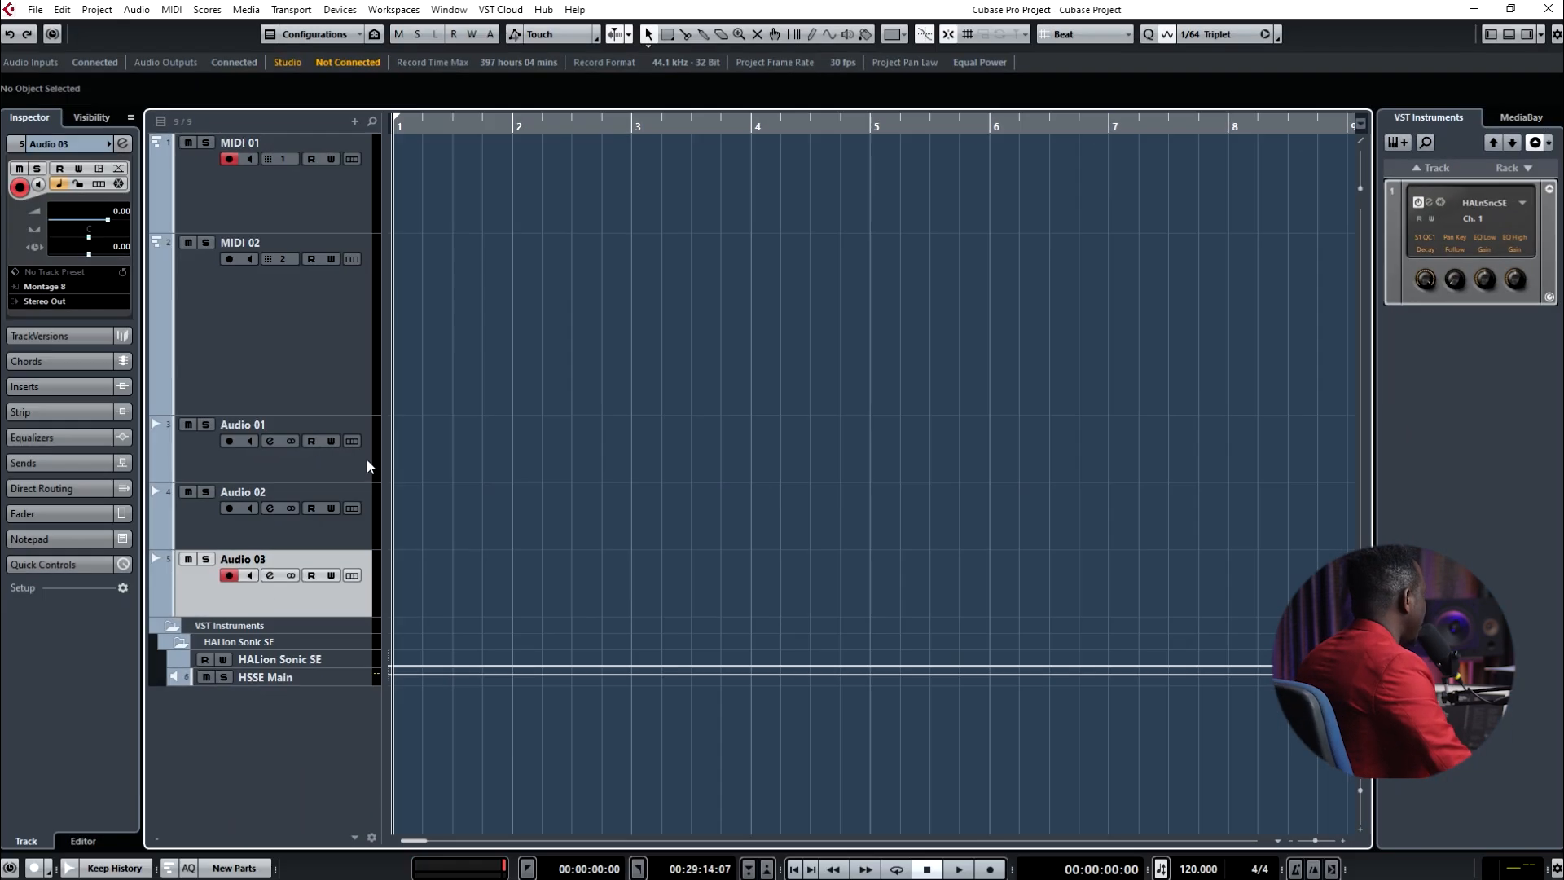
- Try selecting several tracks at once, combining MIDI 02 with MIDI 01 and with the audio tracks below
left_click(189, 444)
left_click(175, 195)
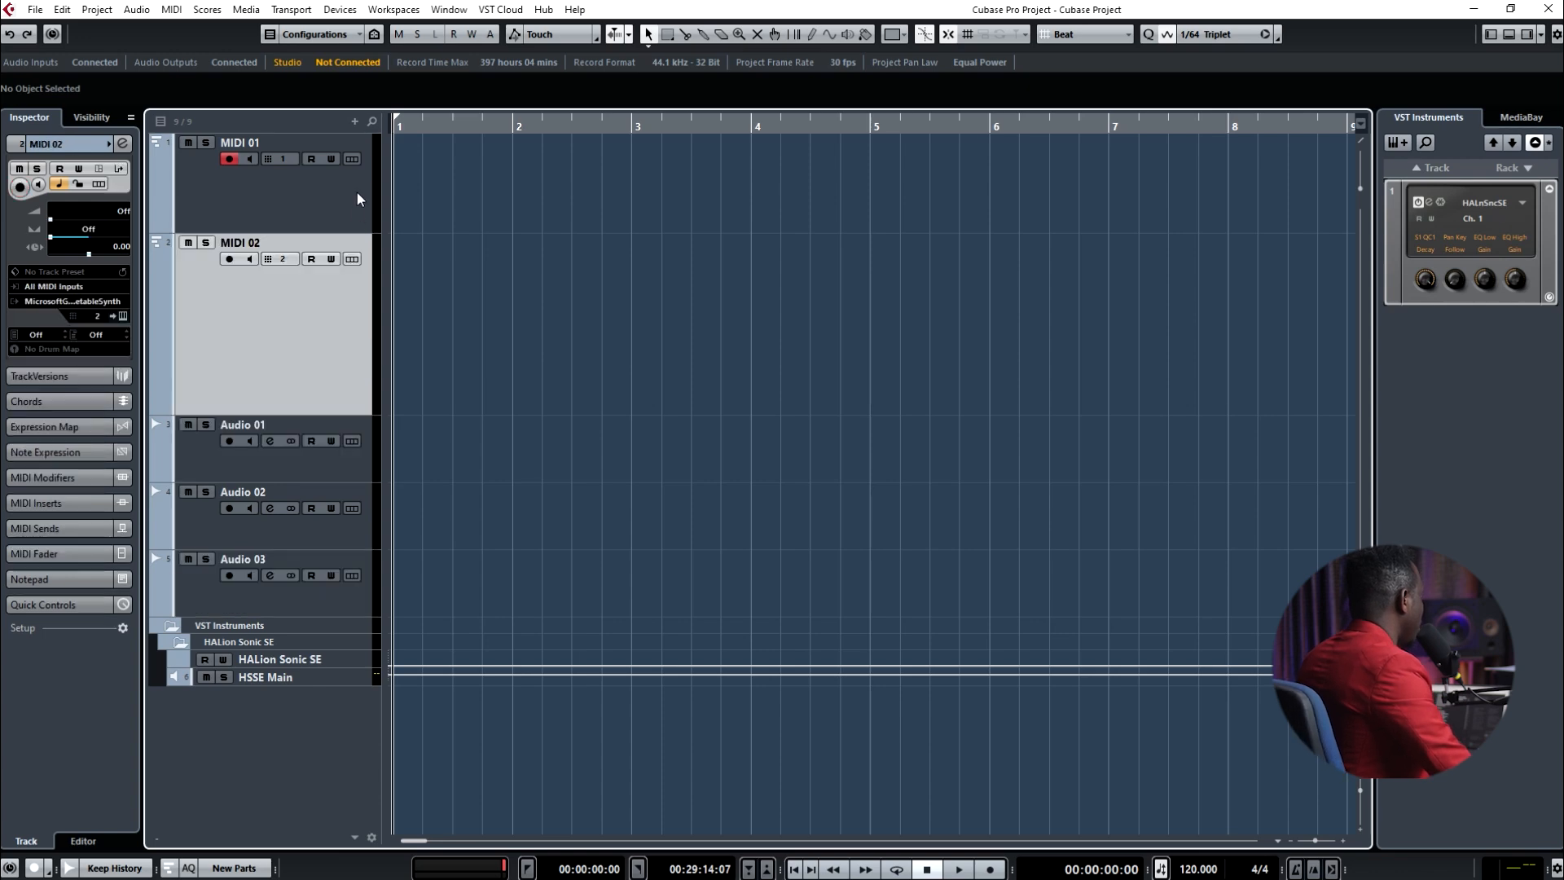
left_click(357, 194, "ctrl")
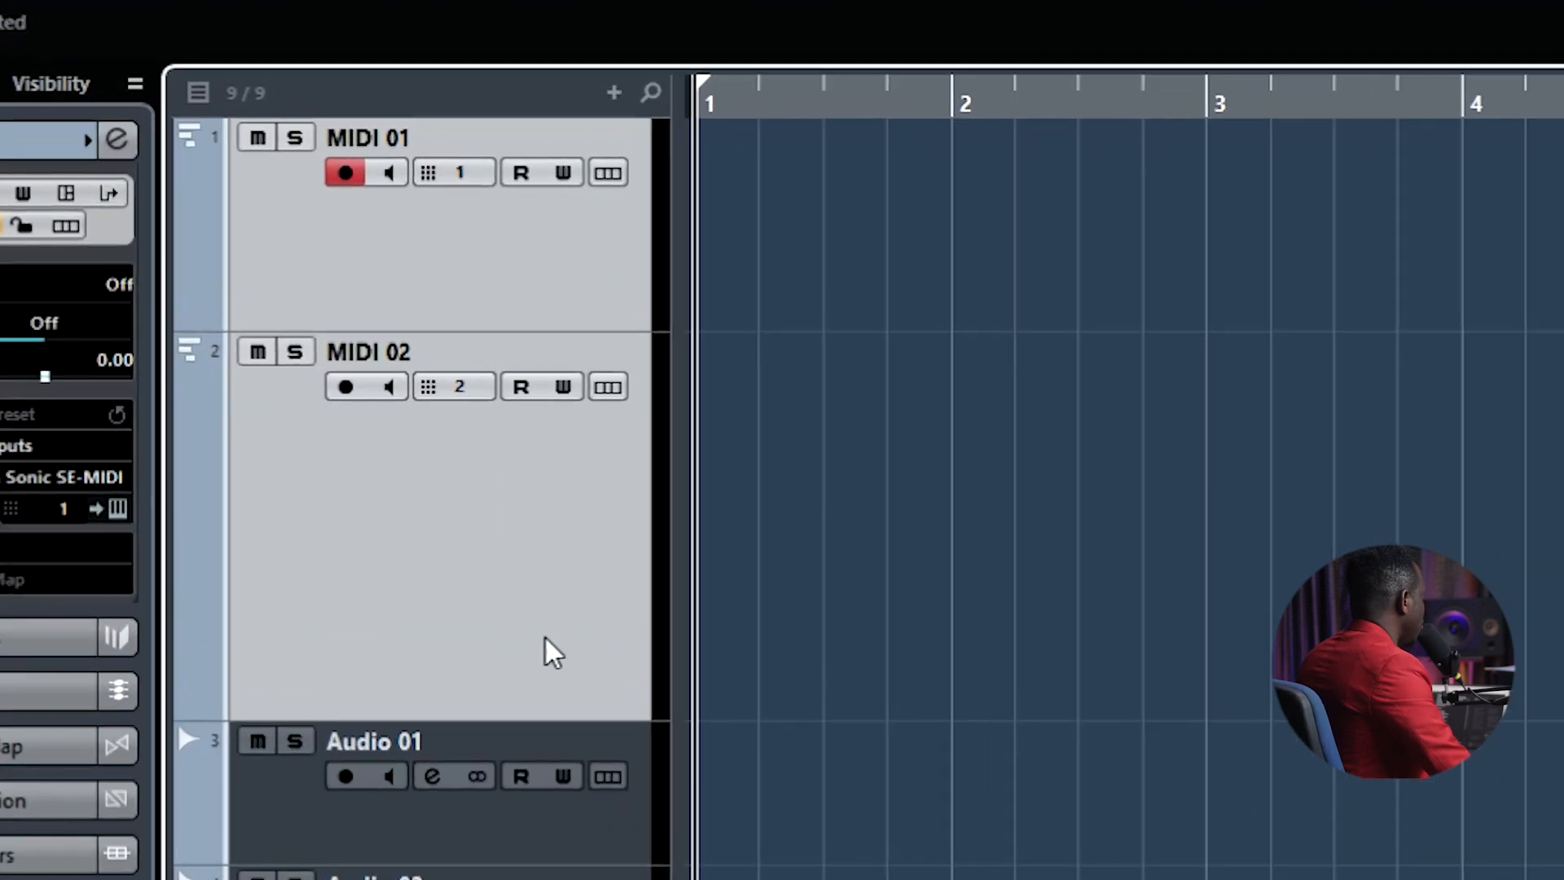
left_click(594, 824)
left_click(638, 477, "shift")
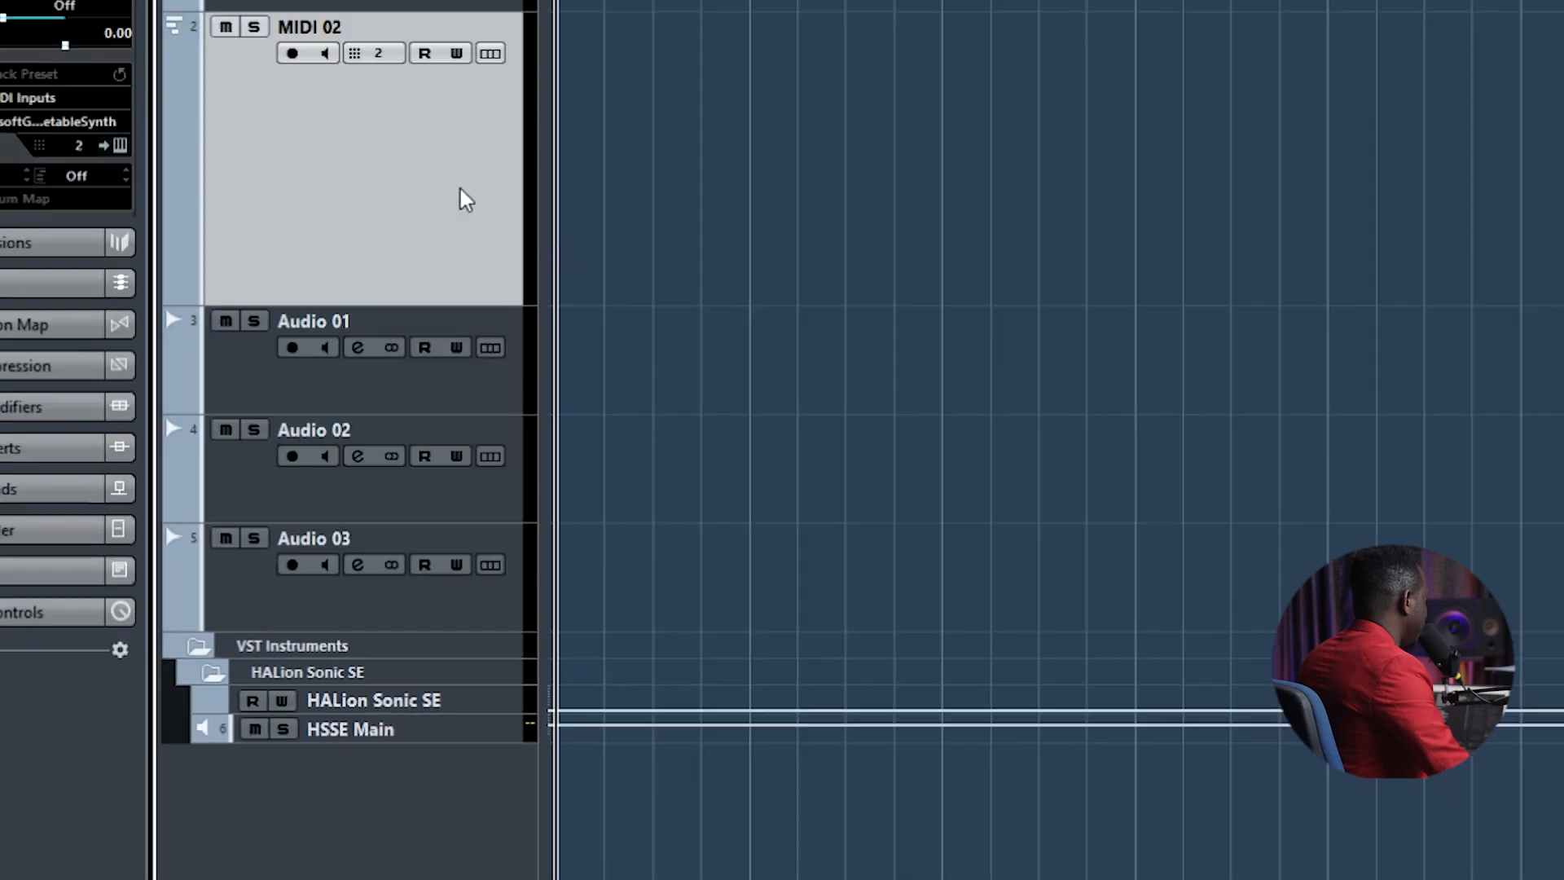
left_click(311, 280, "ctrl")
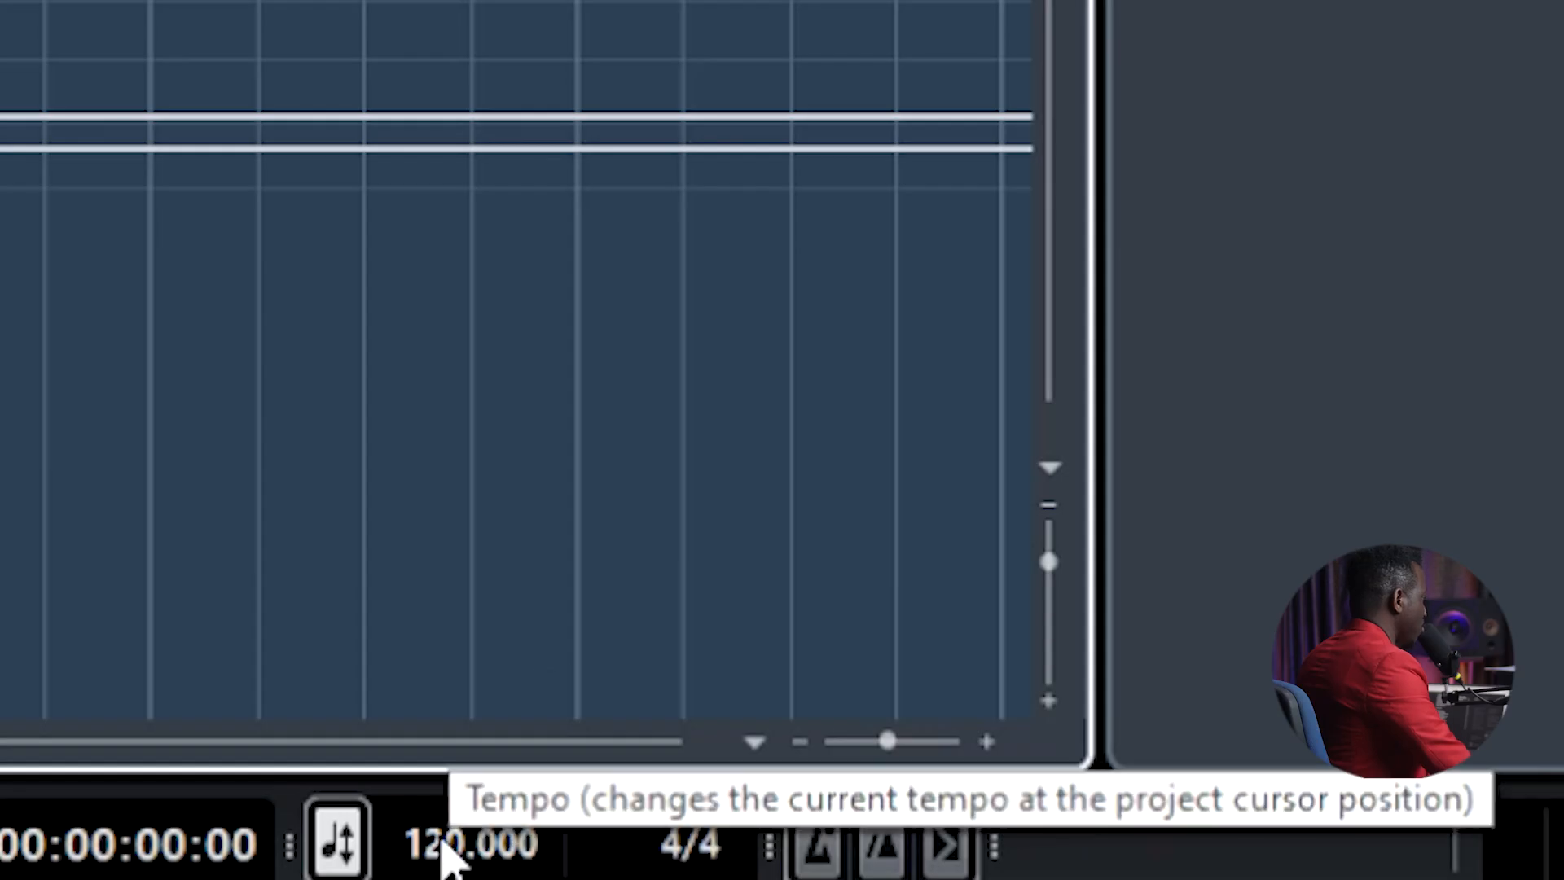
- Set the project tempo to 100
scroll(447, 856, "up", 3)
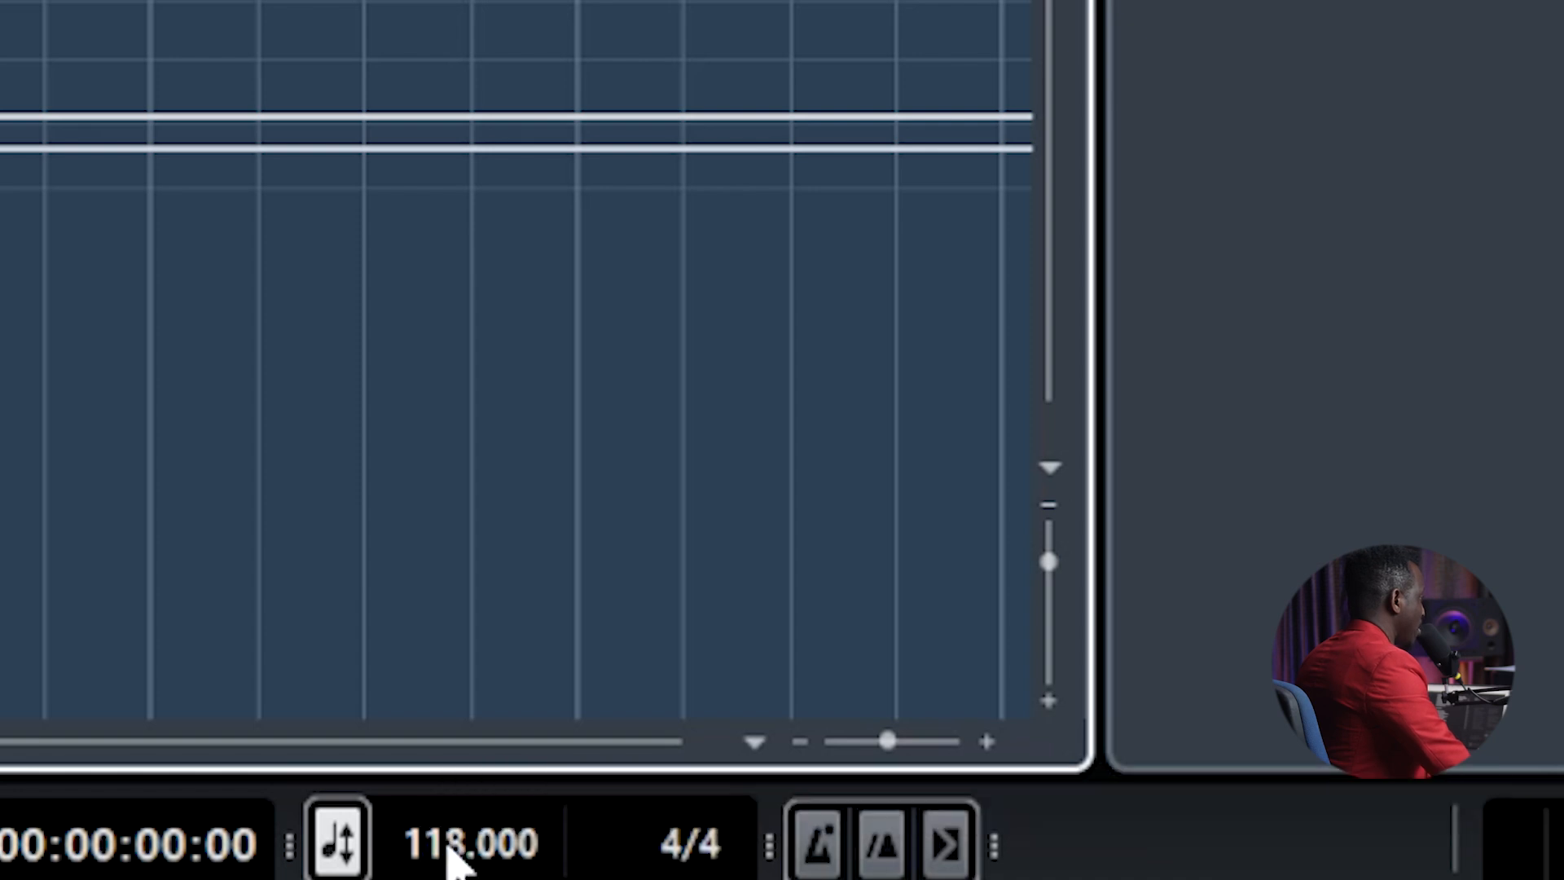
left_click_drag(424, 864, 440, 468)
left_click_drag(460, 859, 505, 876)
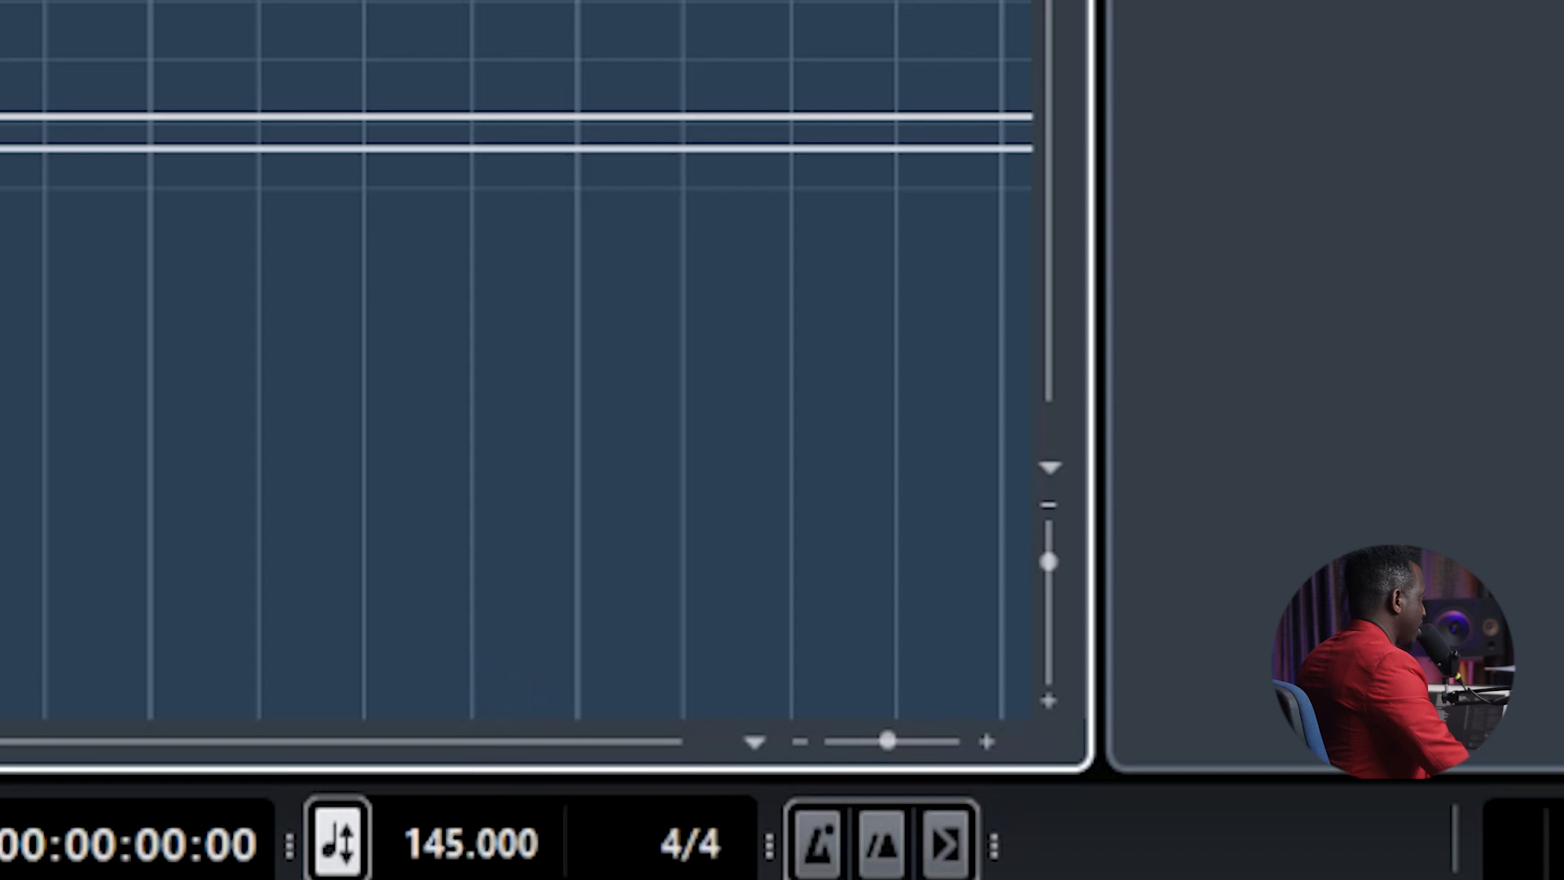
double_click(468, 844)
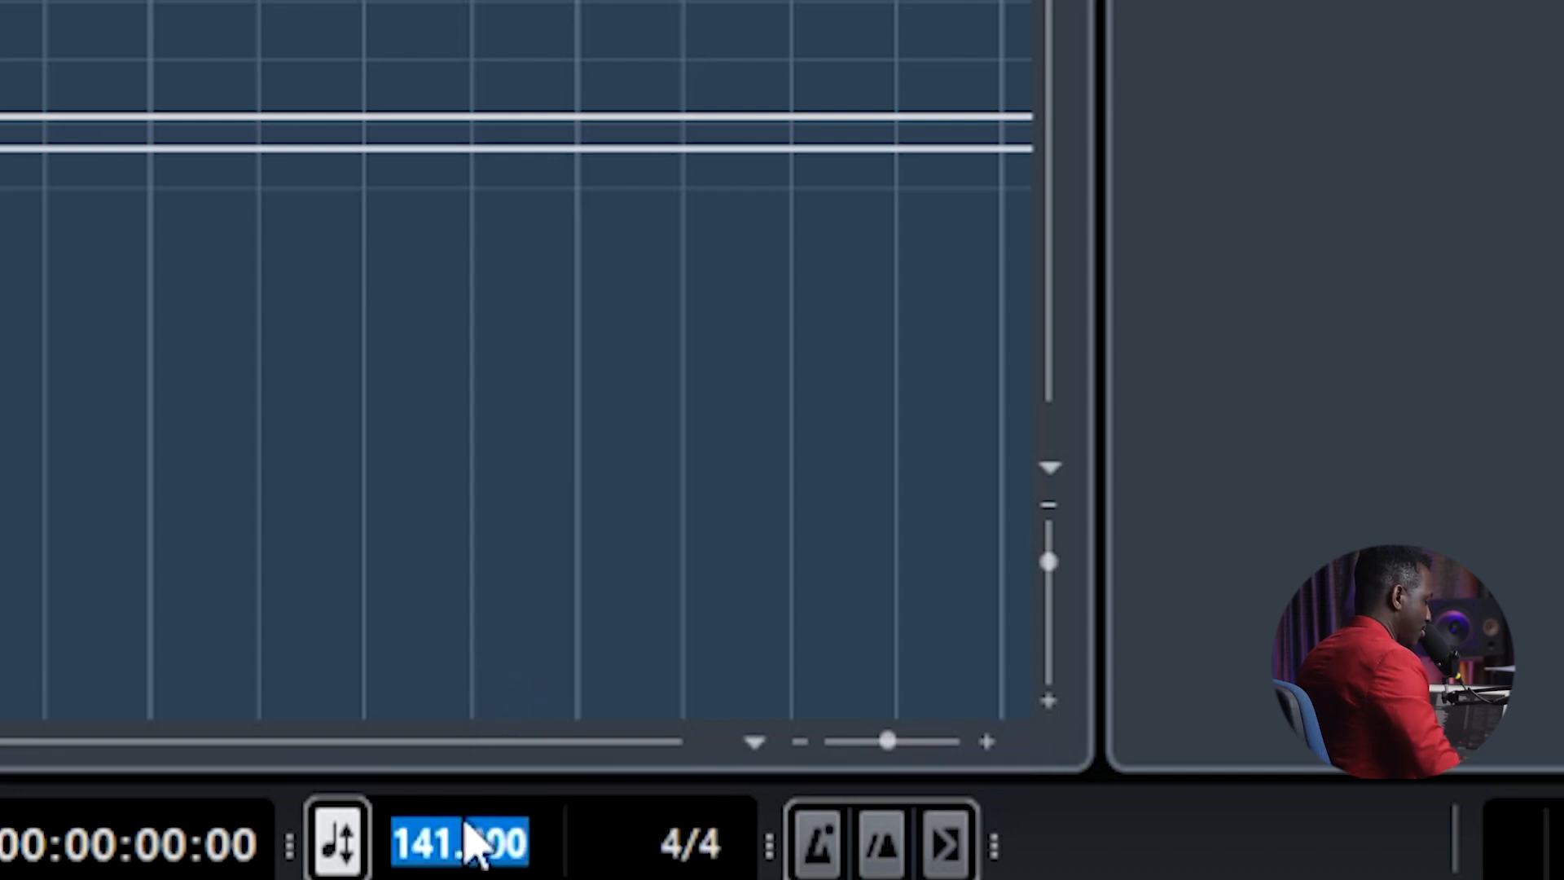
type("1")
key("Return")
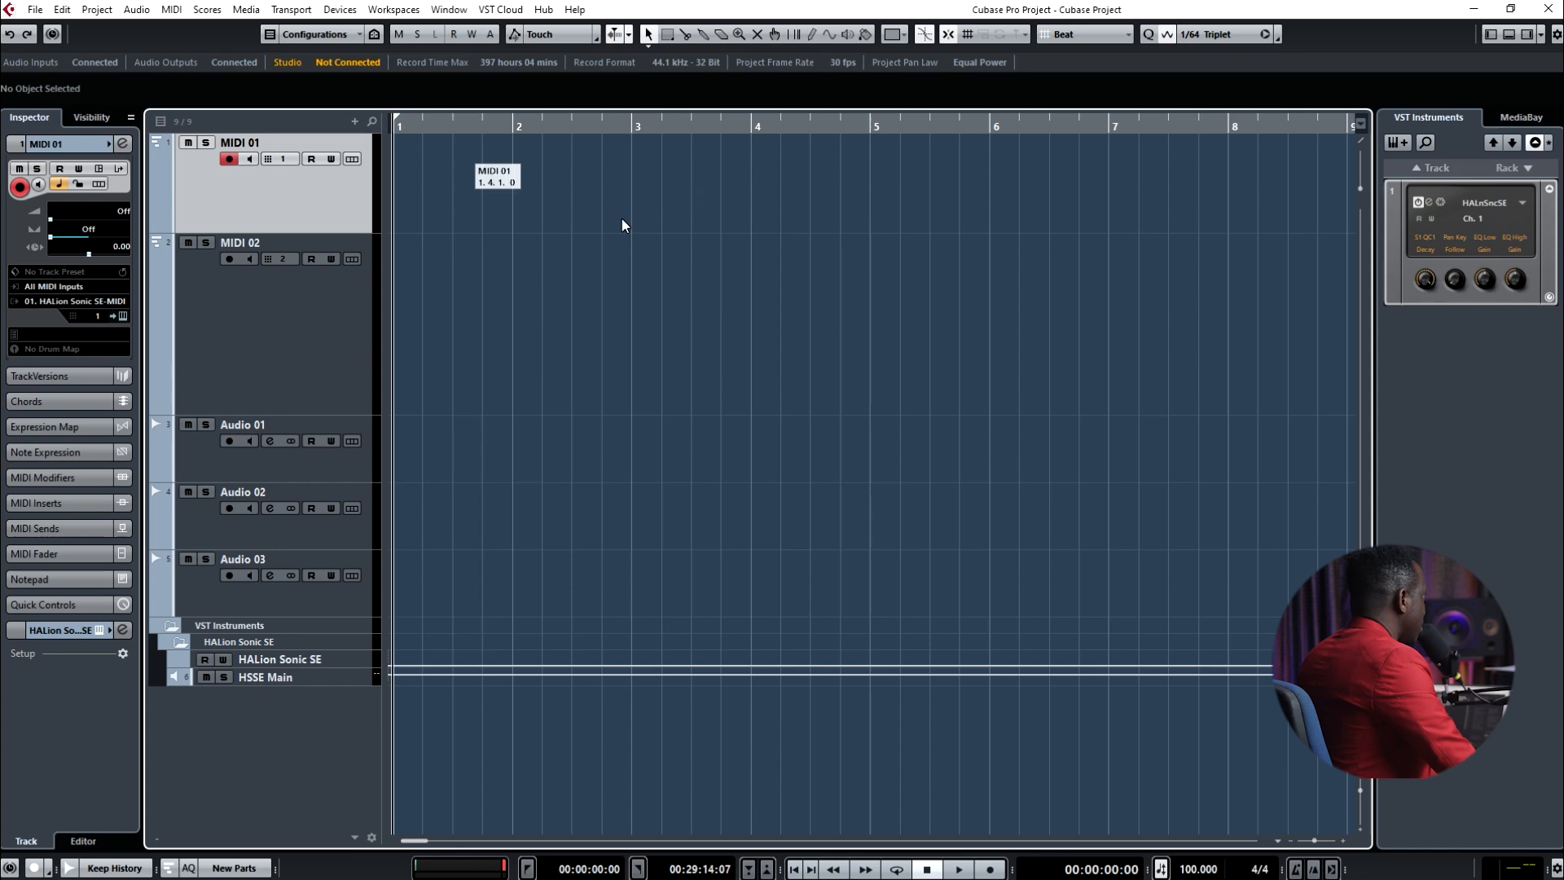
- Place the project cursor at bar 2 and toggle the Use Metronome option
left_click(513, 126)
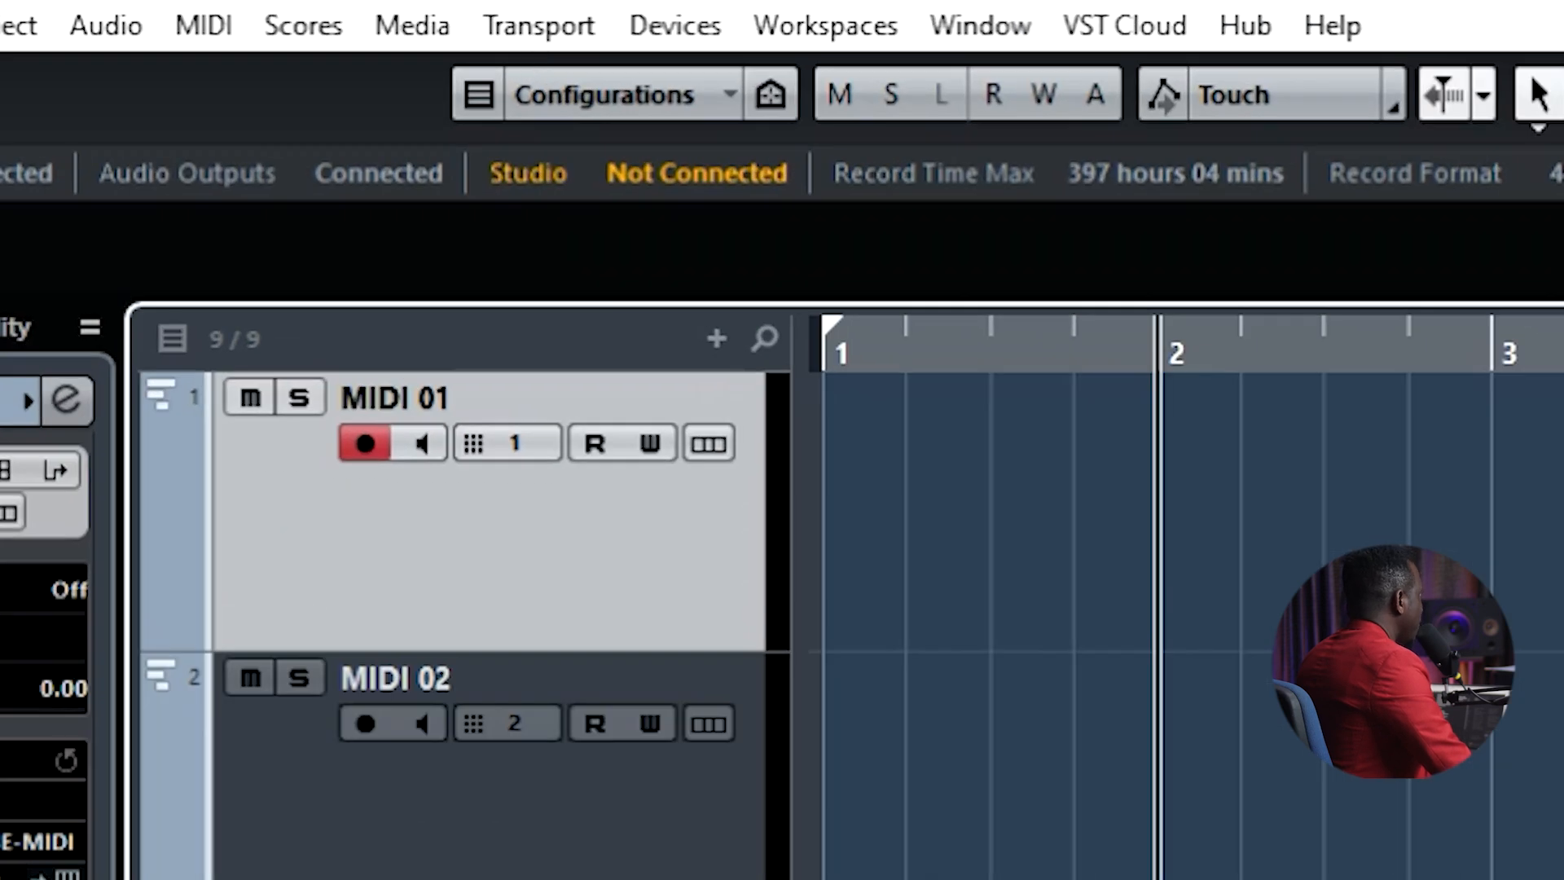
left_click(540, 27)
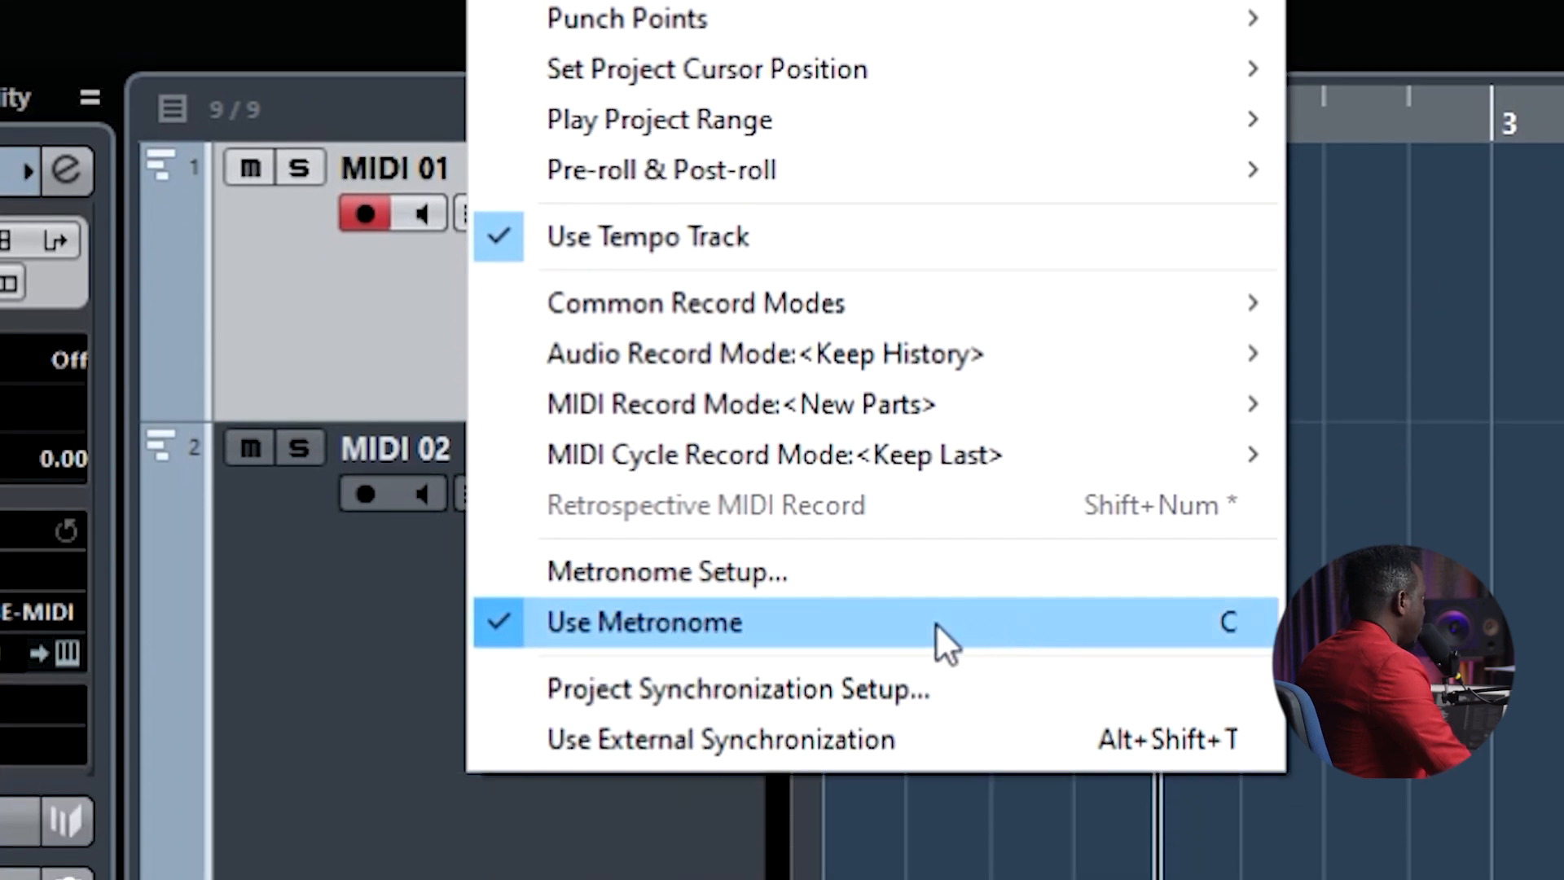
left_click(1221, 622)
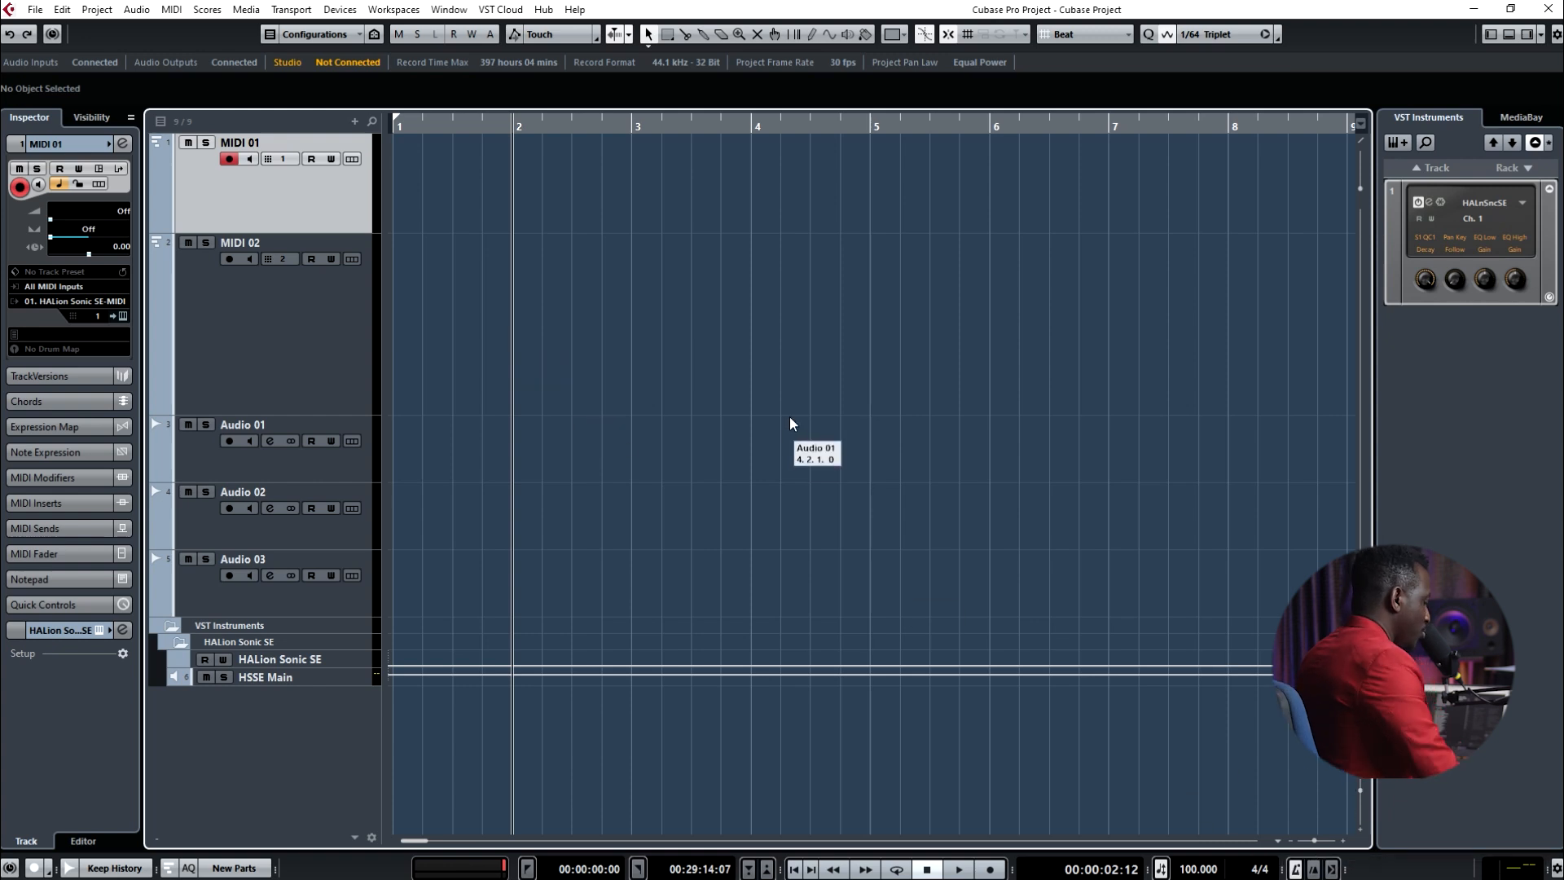
- Play the project from the start to hear the metronome click, then stop and return to the beginning
key("Home")
key("space")
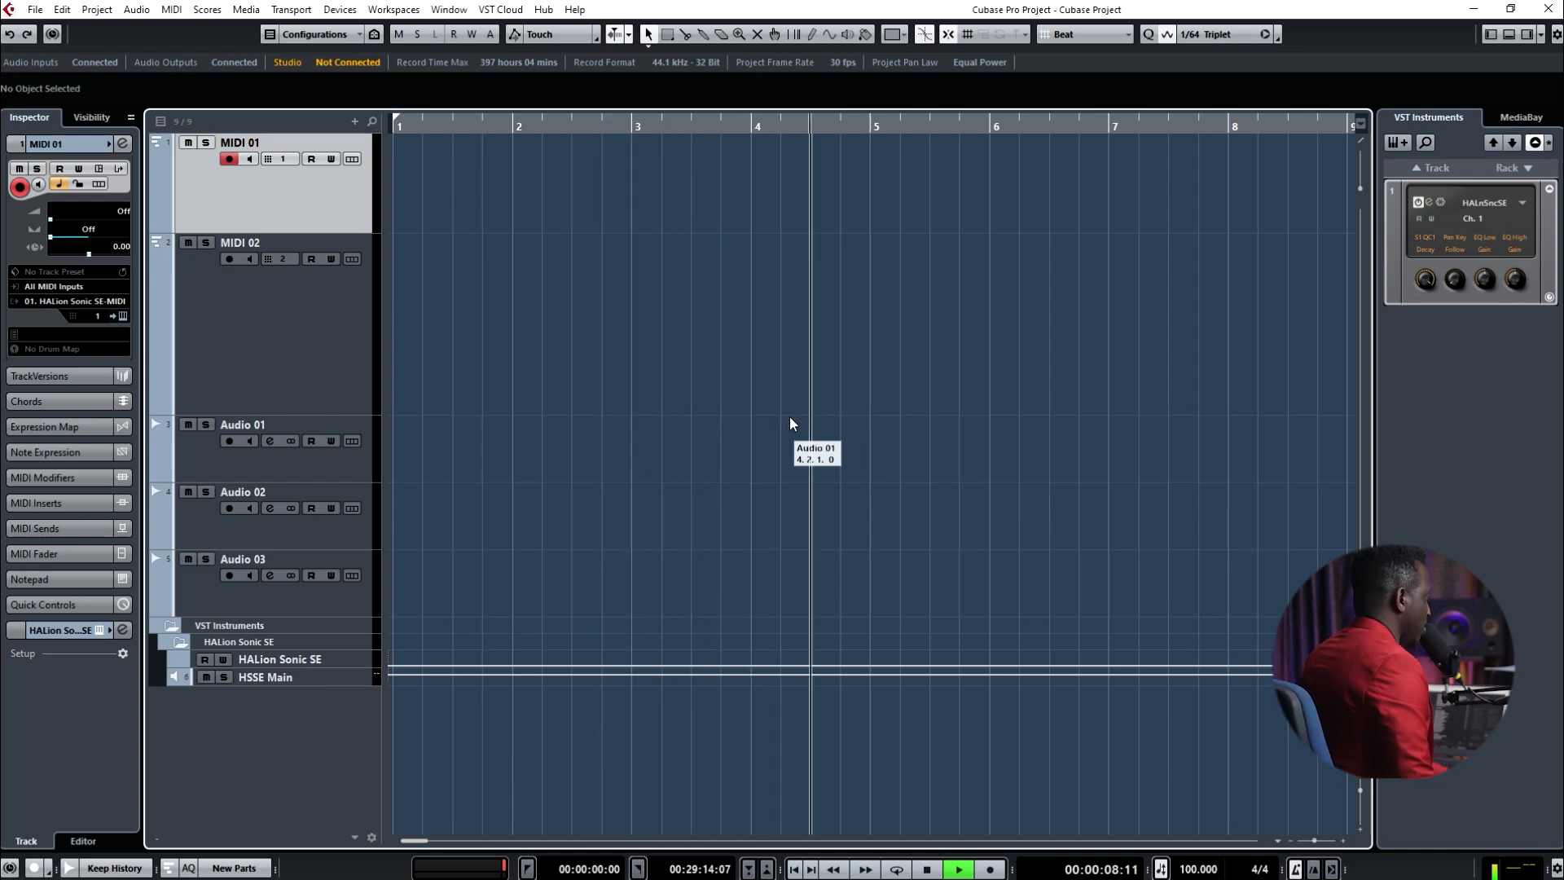
key("space")
key("KP_Decimal")
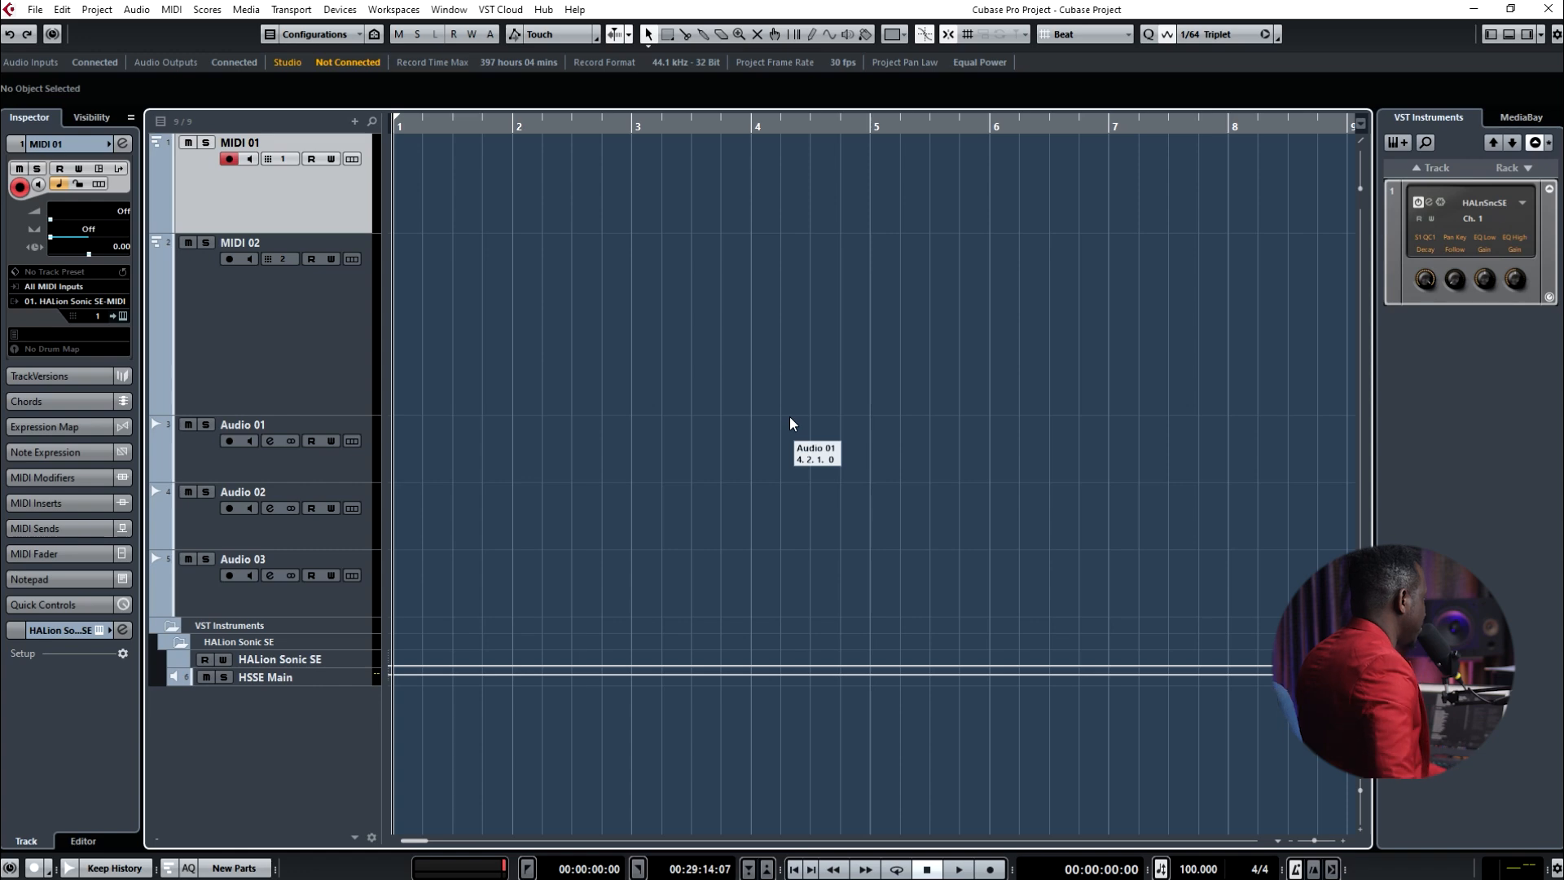
key("space")
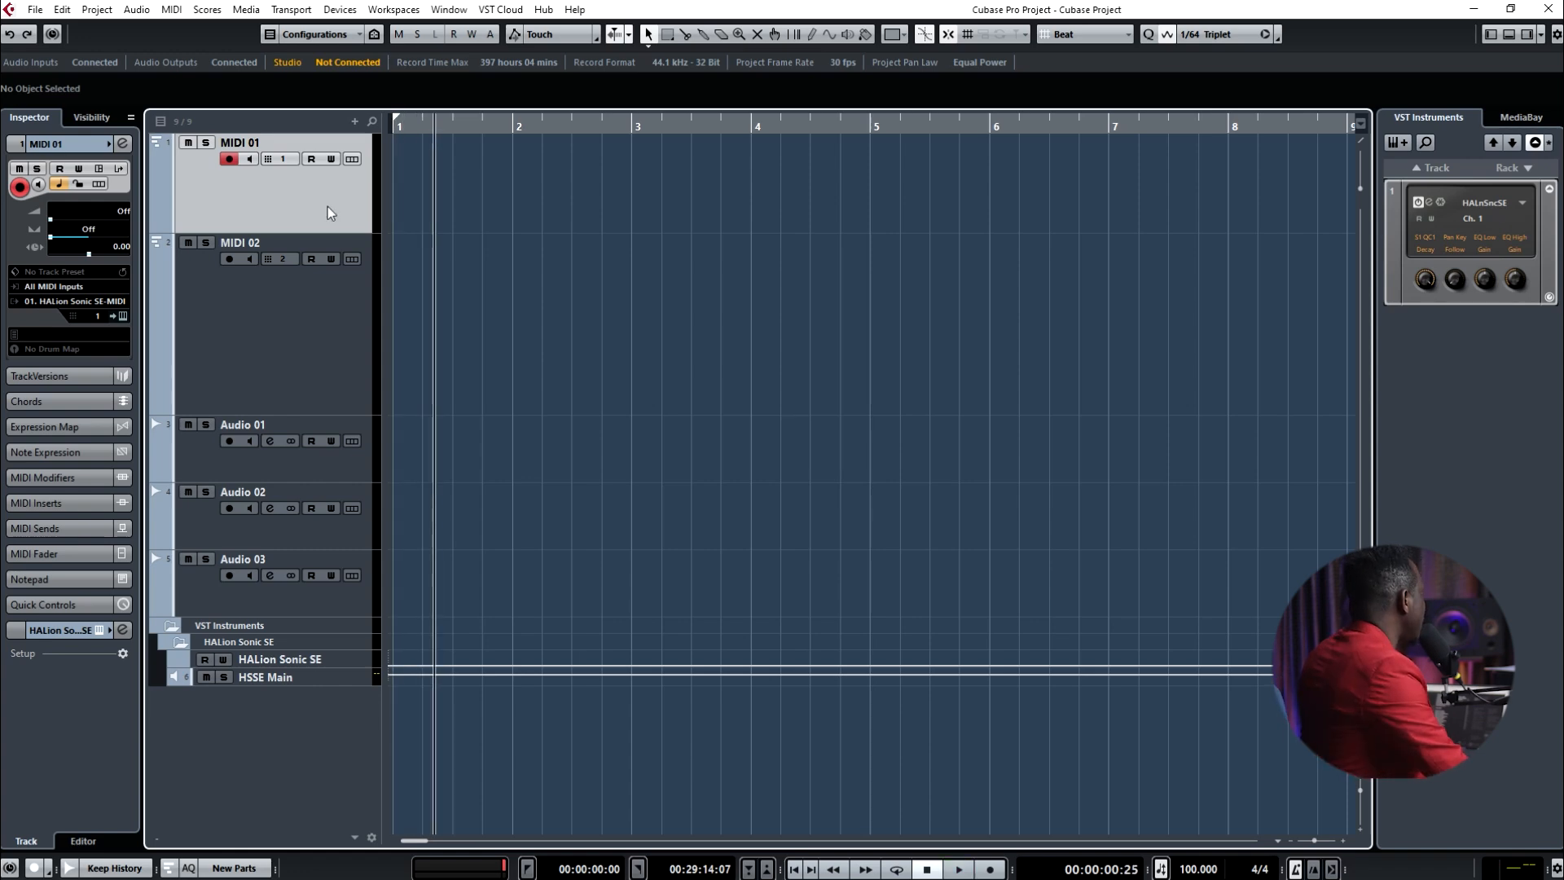
- Open the HALion Sonic SE instrument of MIDI 01, check its YAMAHA S90ES Piano sound with playback running, and close it
left_click(123, 316)
left_click_drag(709, 229, 721, 166)
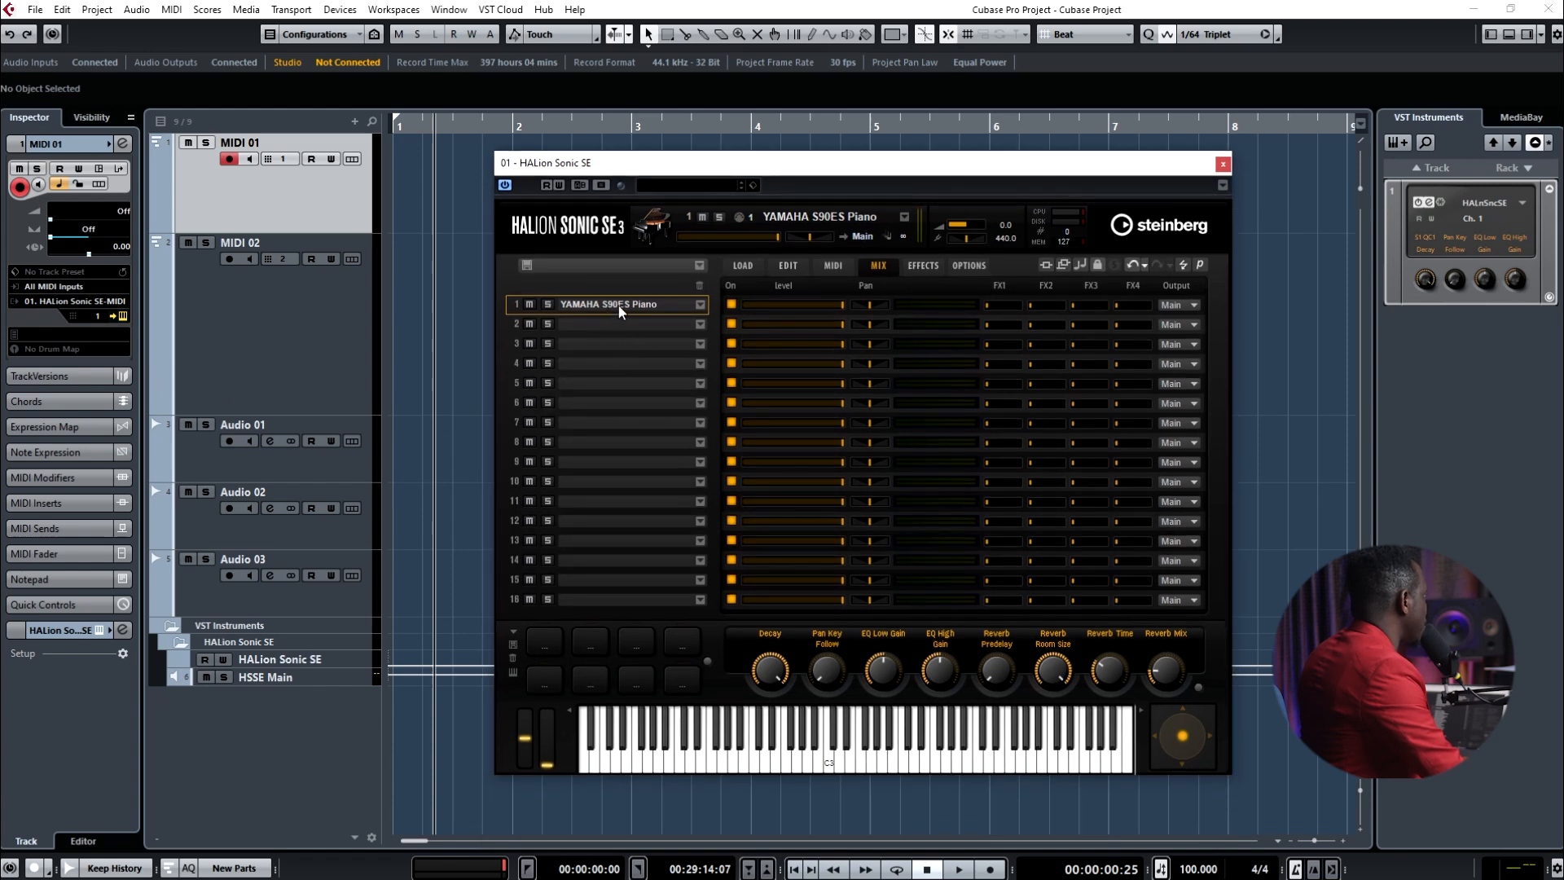
key("space")
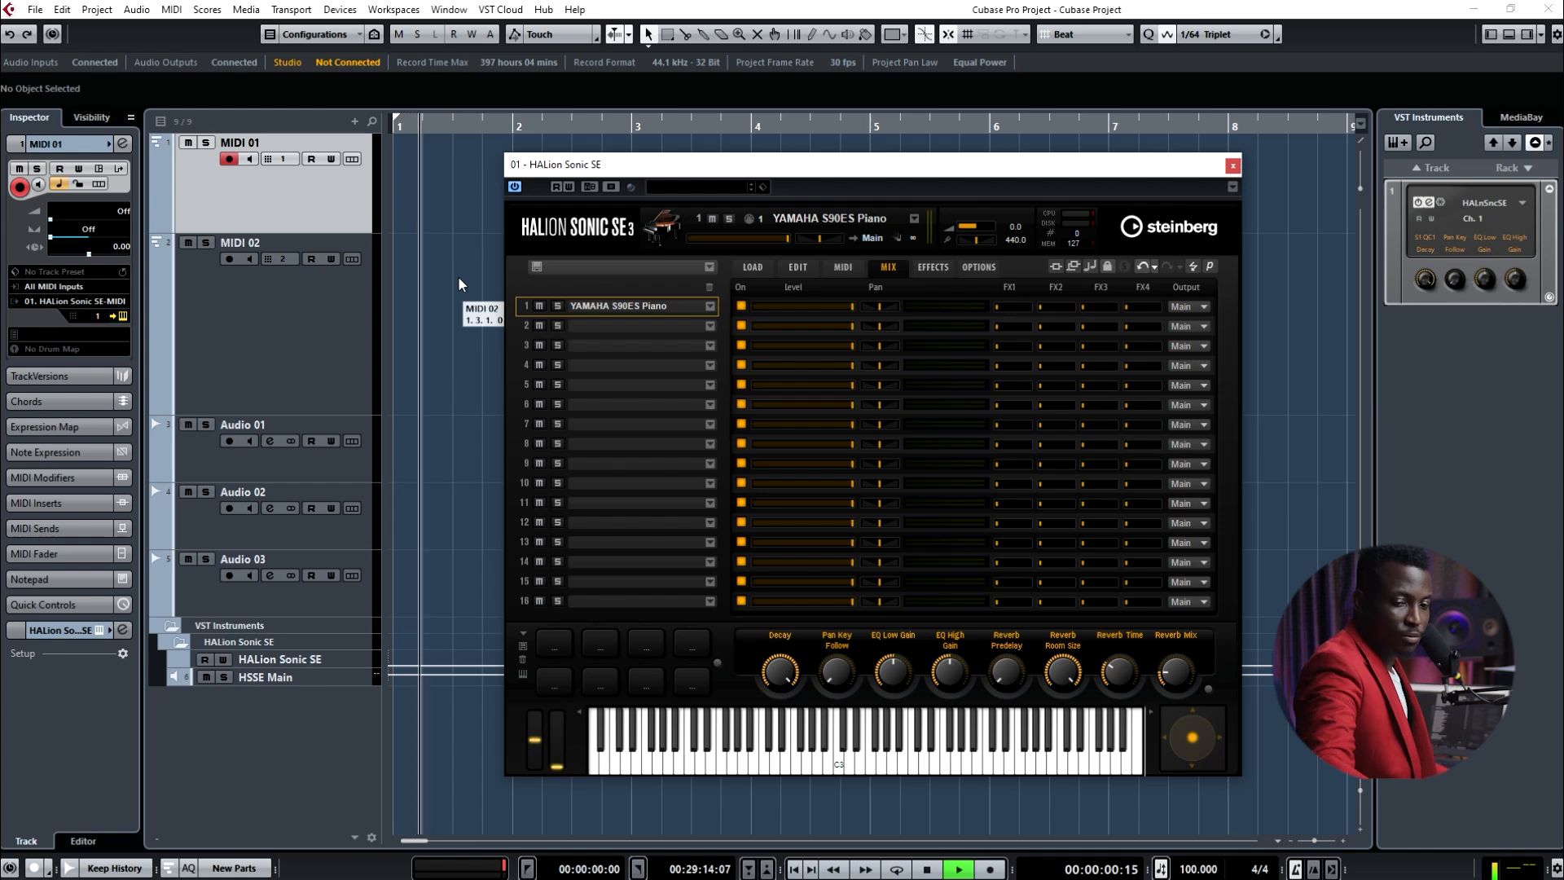
left_click_drag(937, 190, 982, 309)
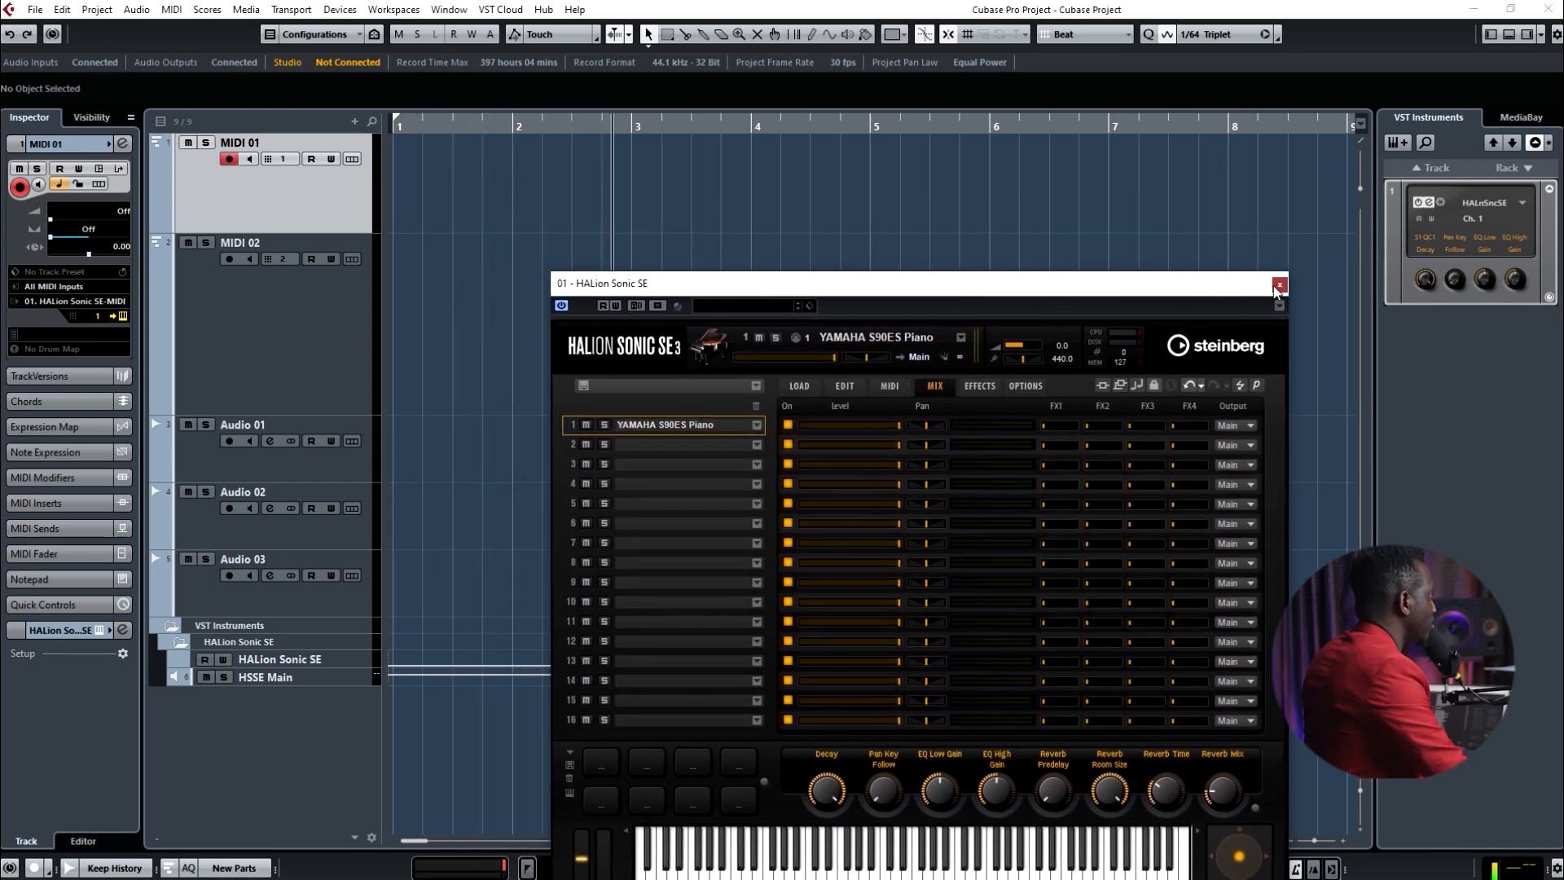
left_click(1279, 284)
key("space")
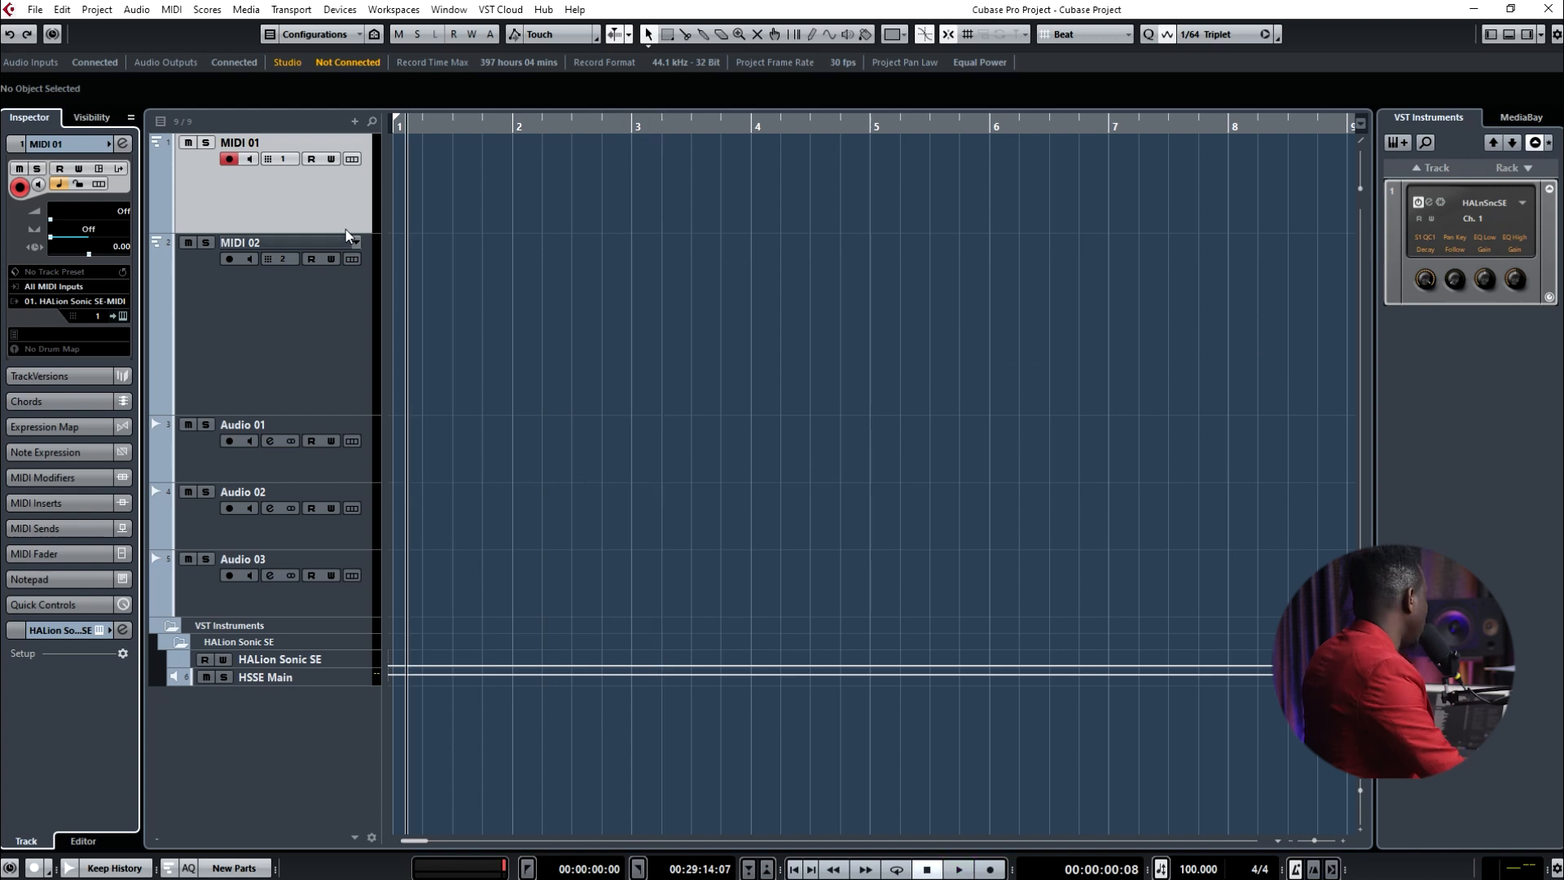
- Record a piano chord part on the MIDI 01 track from bar 4 to about bar 13, then stop the transport
left_click(228, 161)
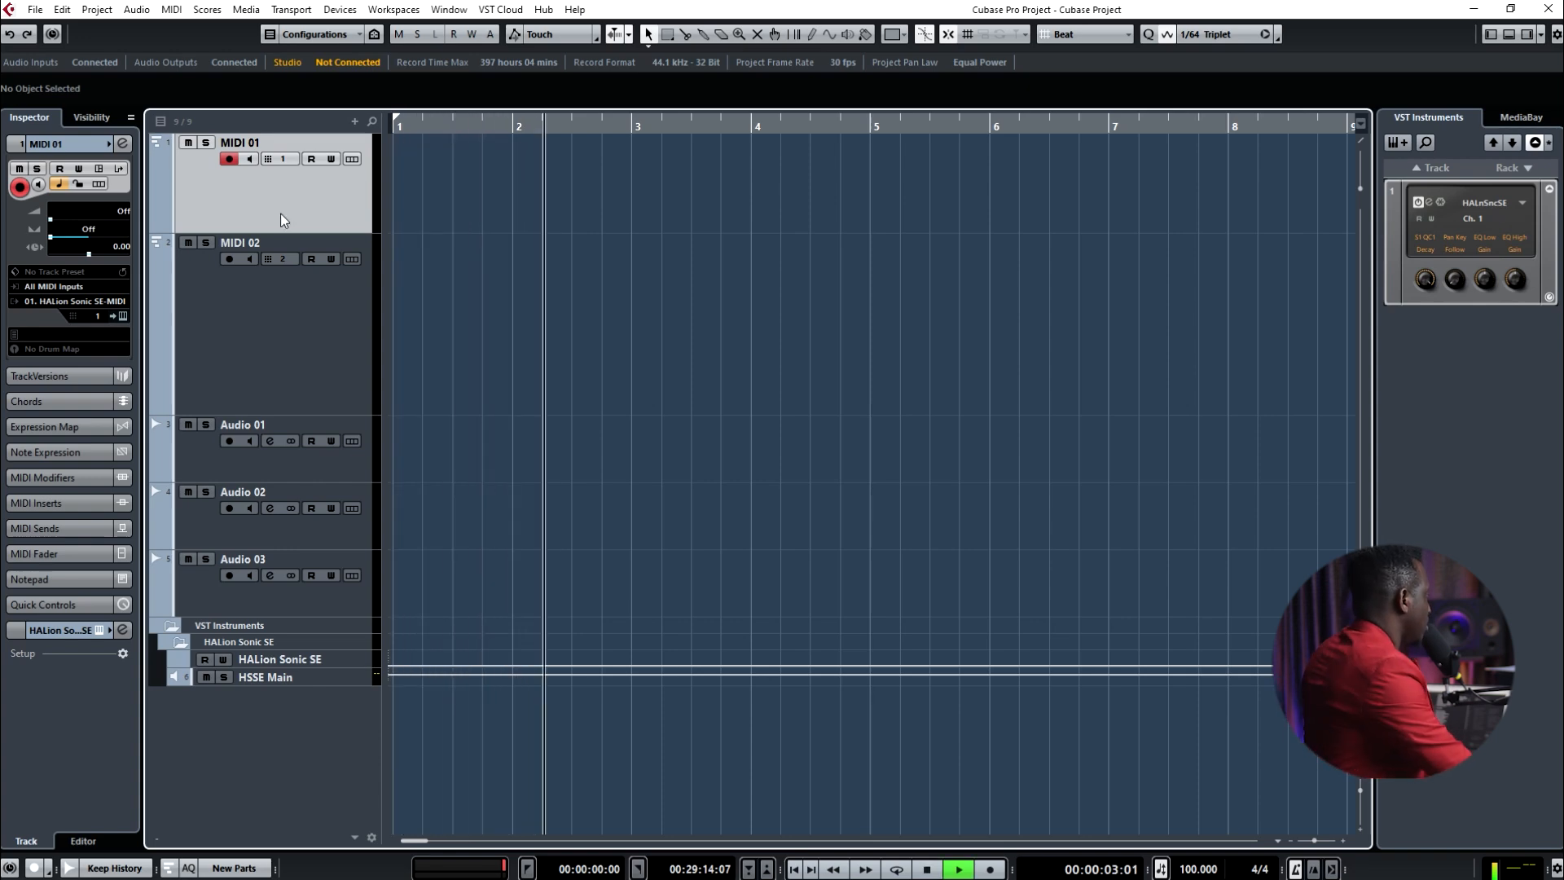
left_click(993, 871)
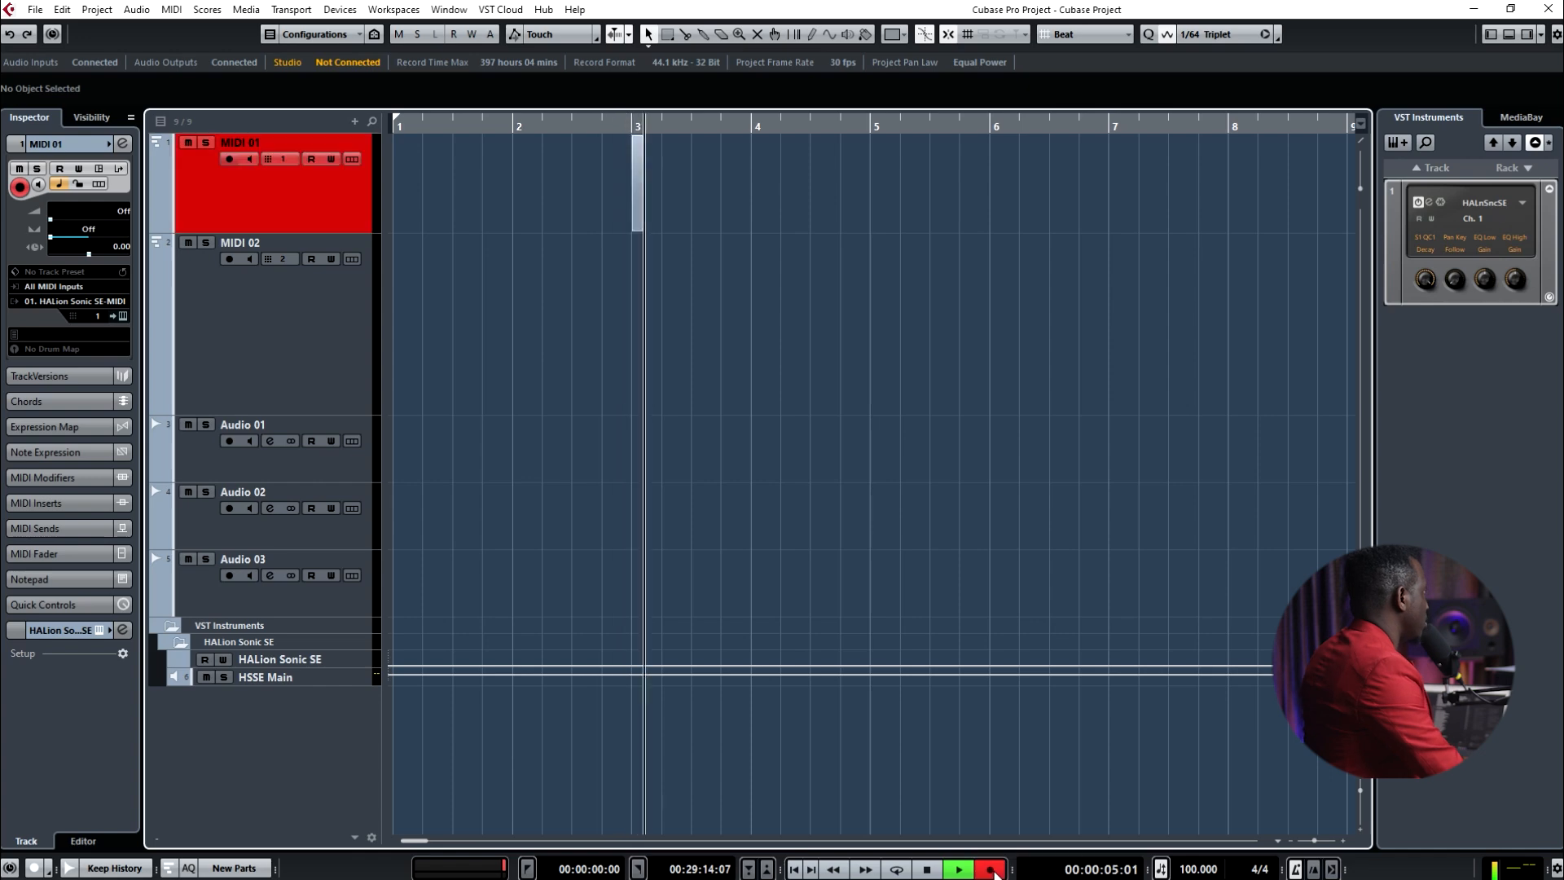
left_click(993, 870)
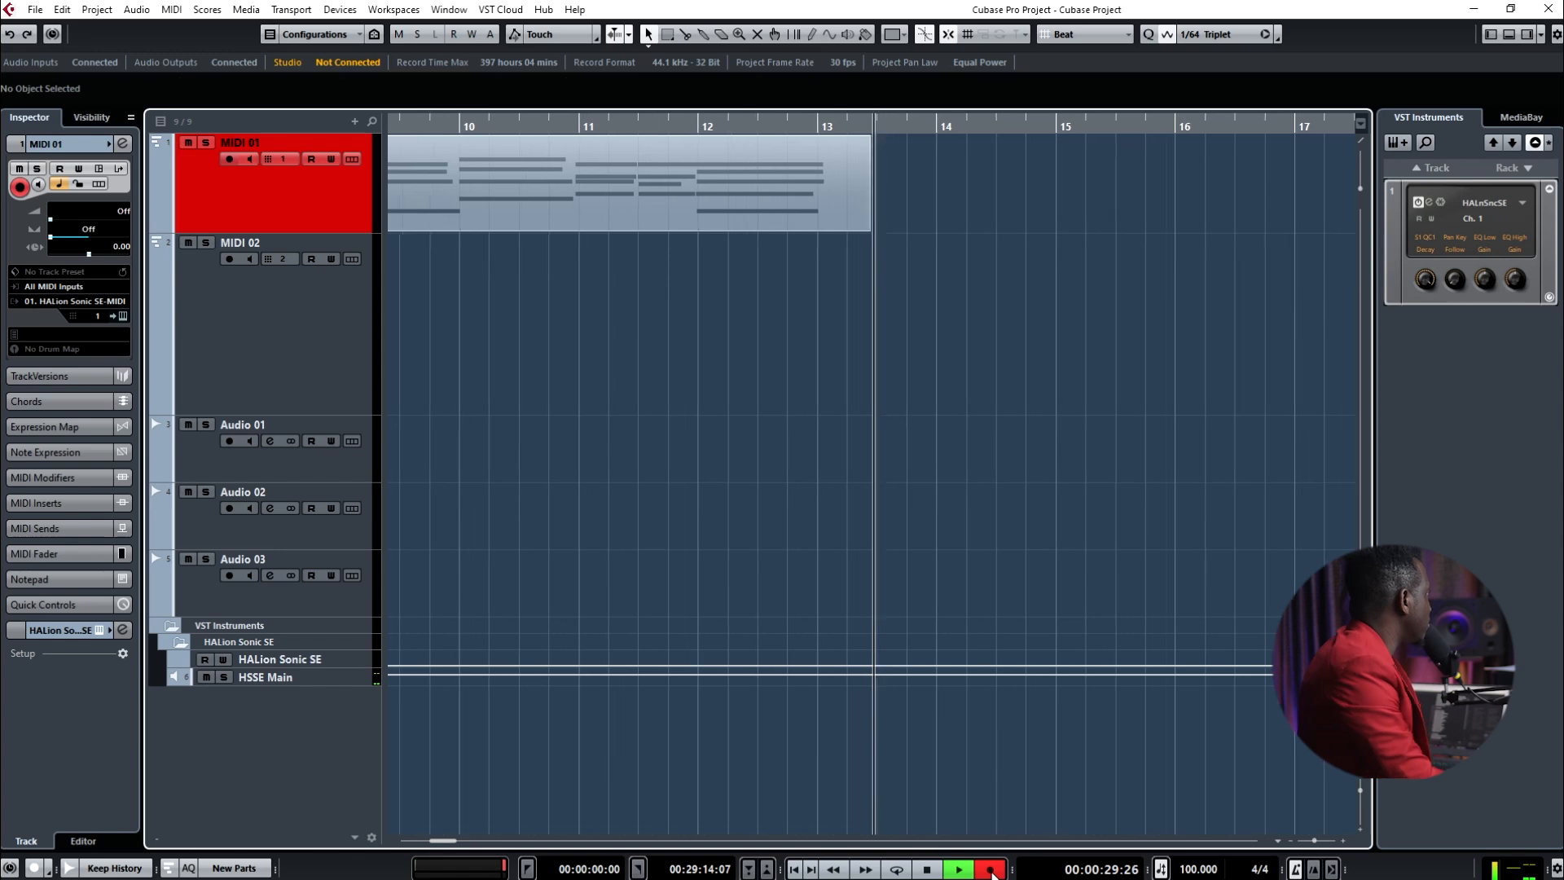
key("space")
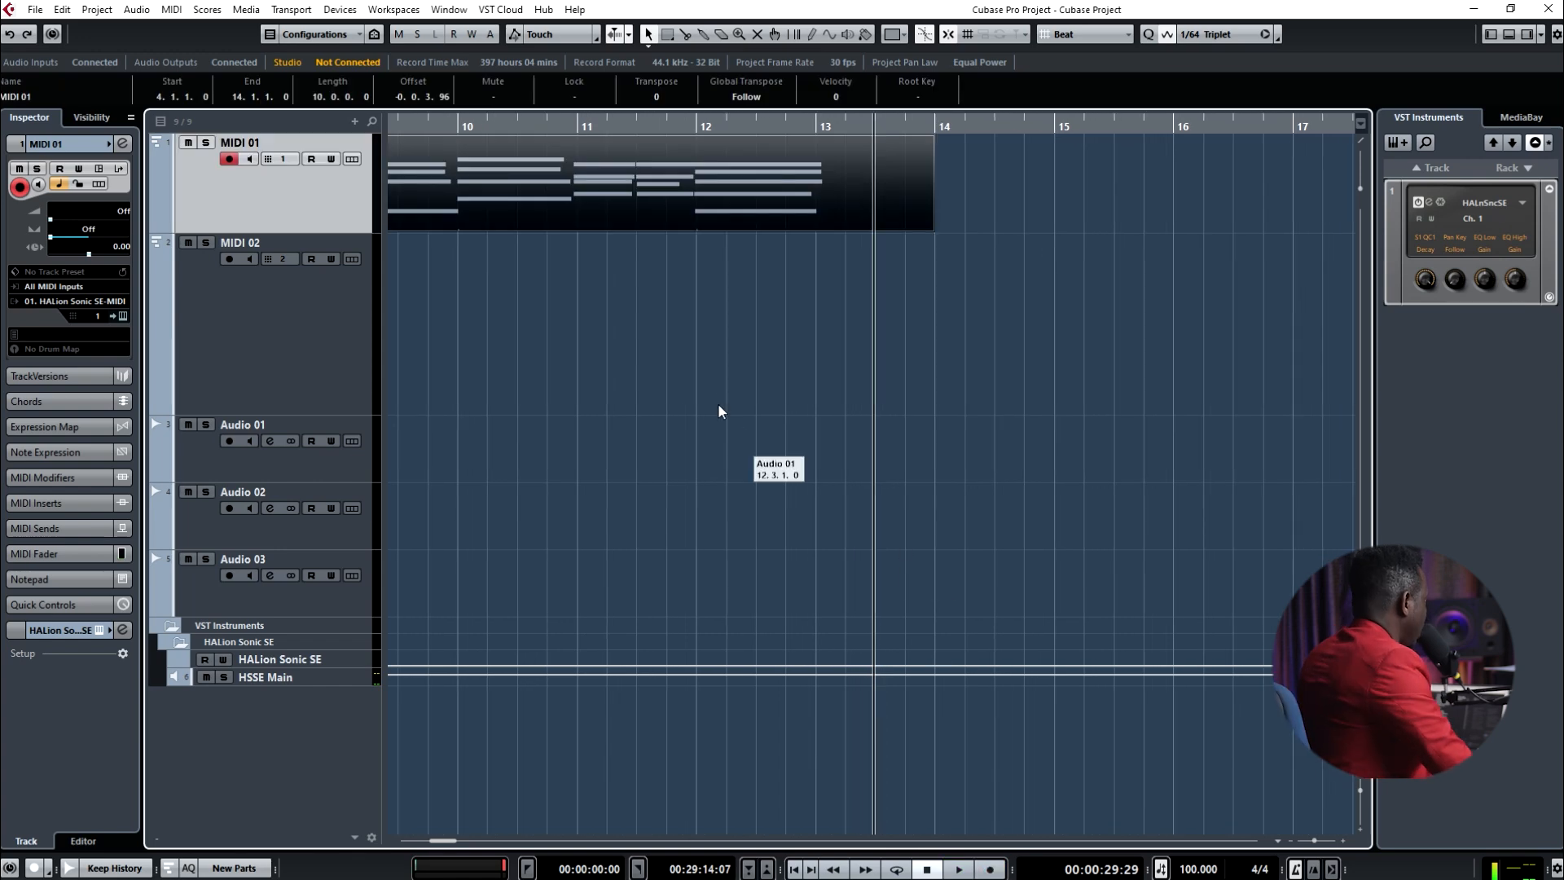
- Play back the recorded MIDI 01 part from bar 5 to review the performance, then stop
scroll(648, 387, "down", 5)
left_click(678, 352)
mouse_move(410, 126)
left_mouse_down()
mouse_move(393, 126)
mouse_move(450, 125)
mouse_move(427, 126)
left_mouse_up()
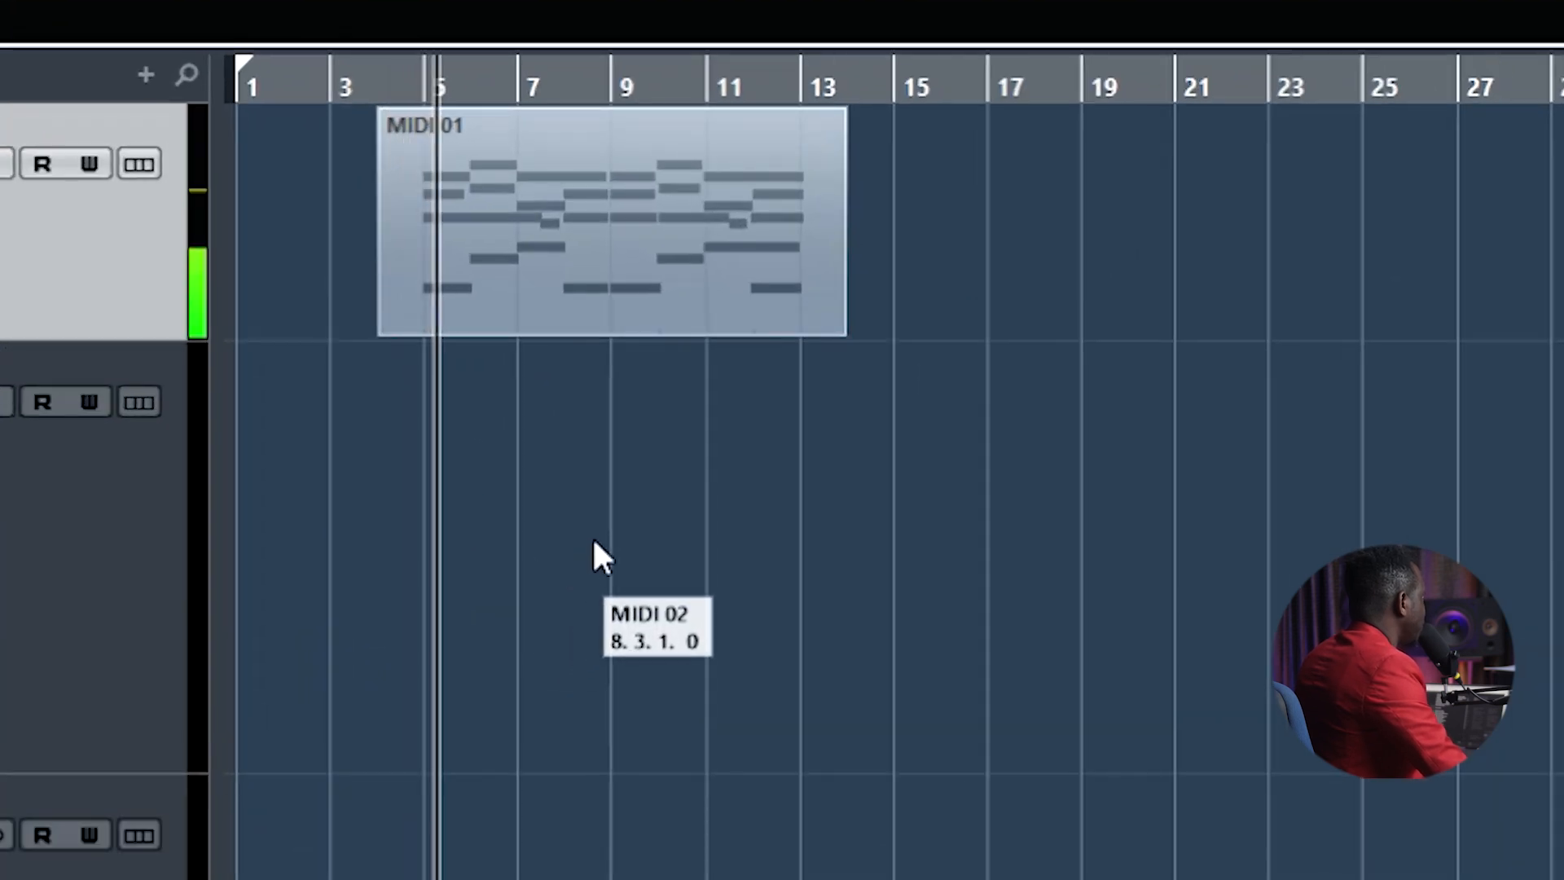
key("h")
key("h")
key("h")
key("h")
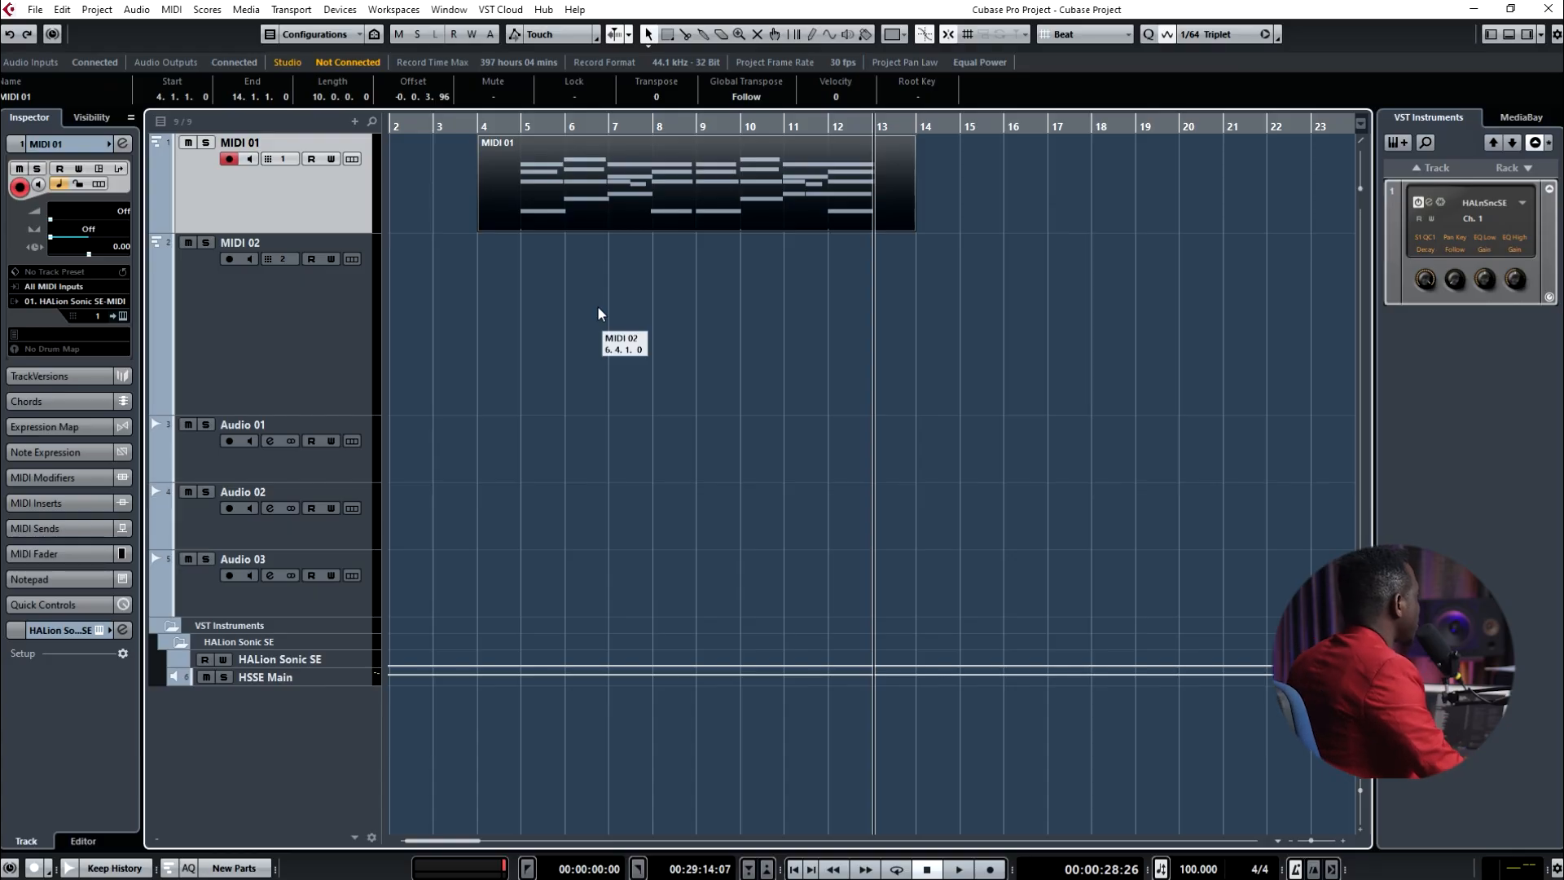
key("space")
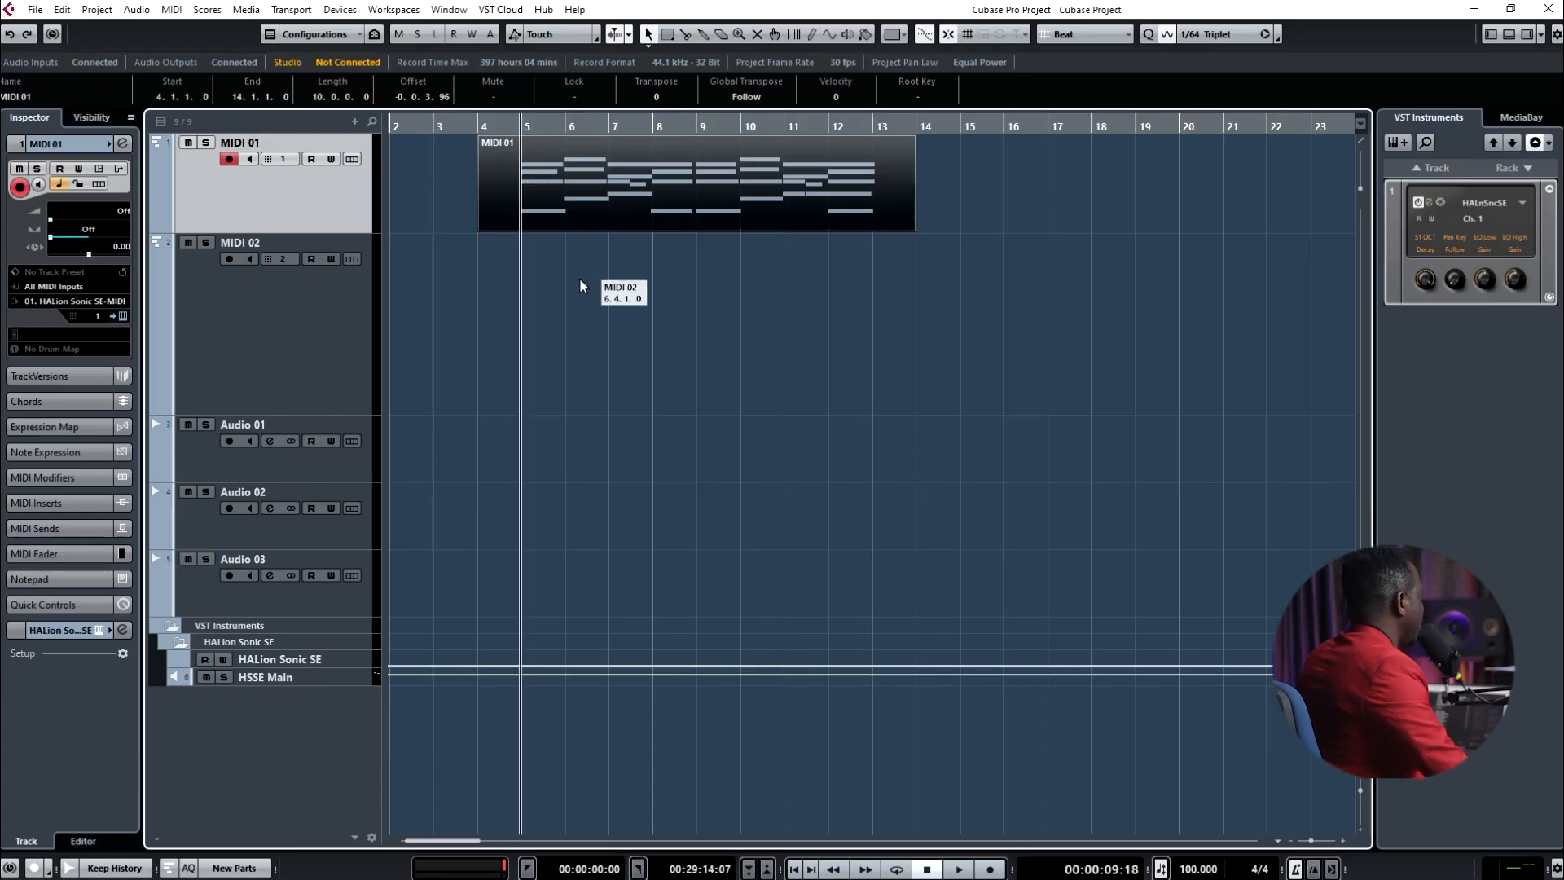
left_click(580, 285)
left_click(599, 199)
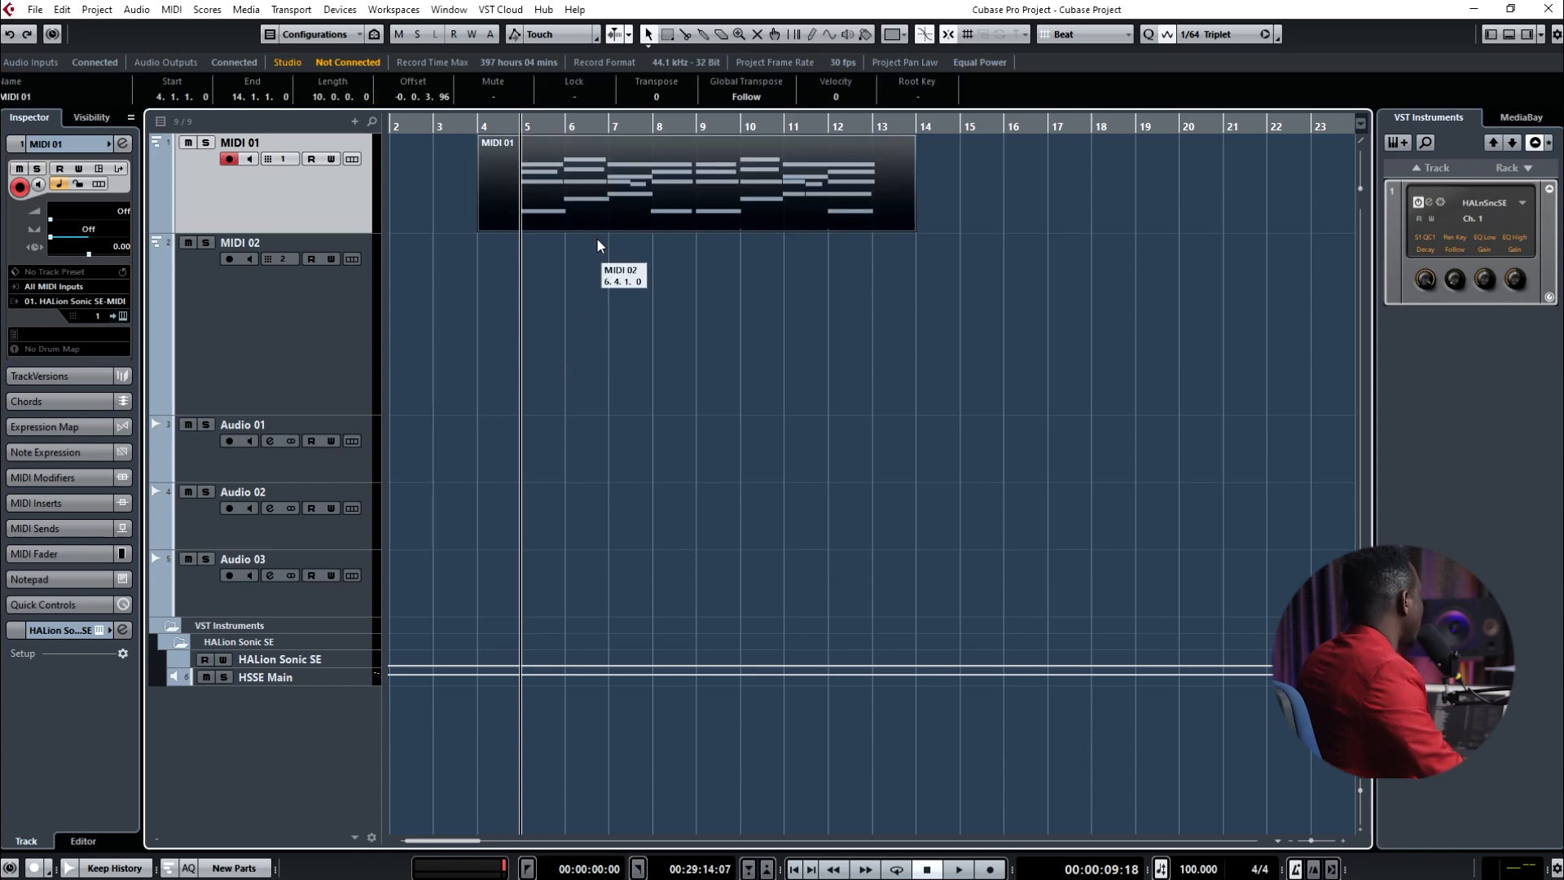
left_click(587, 287)
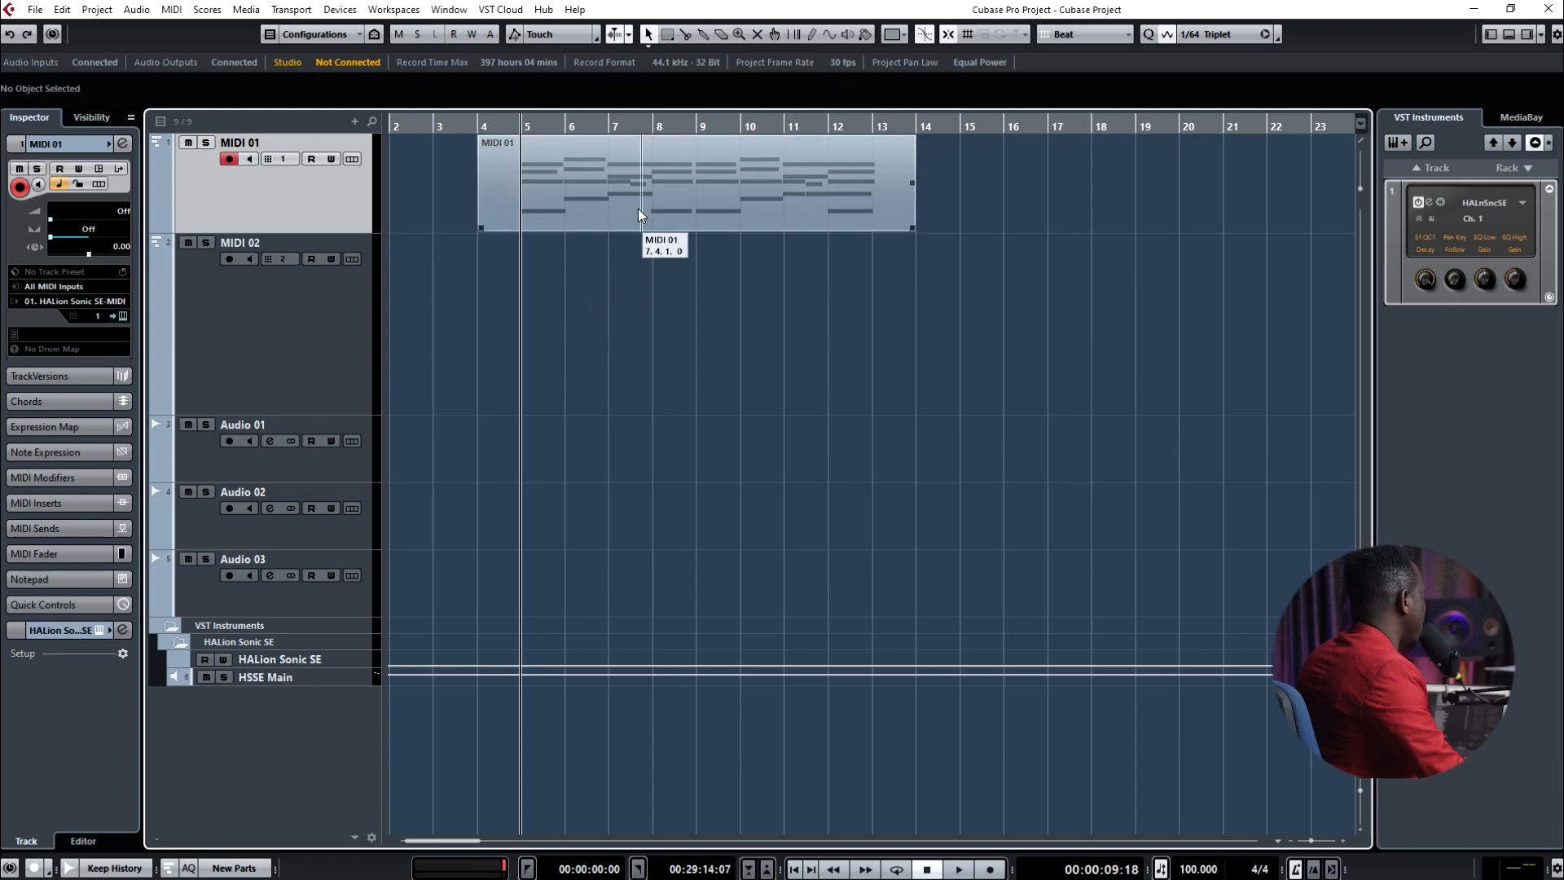
left_click(638, 213)
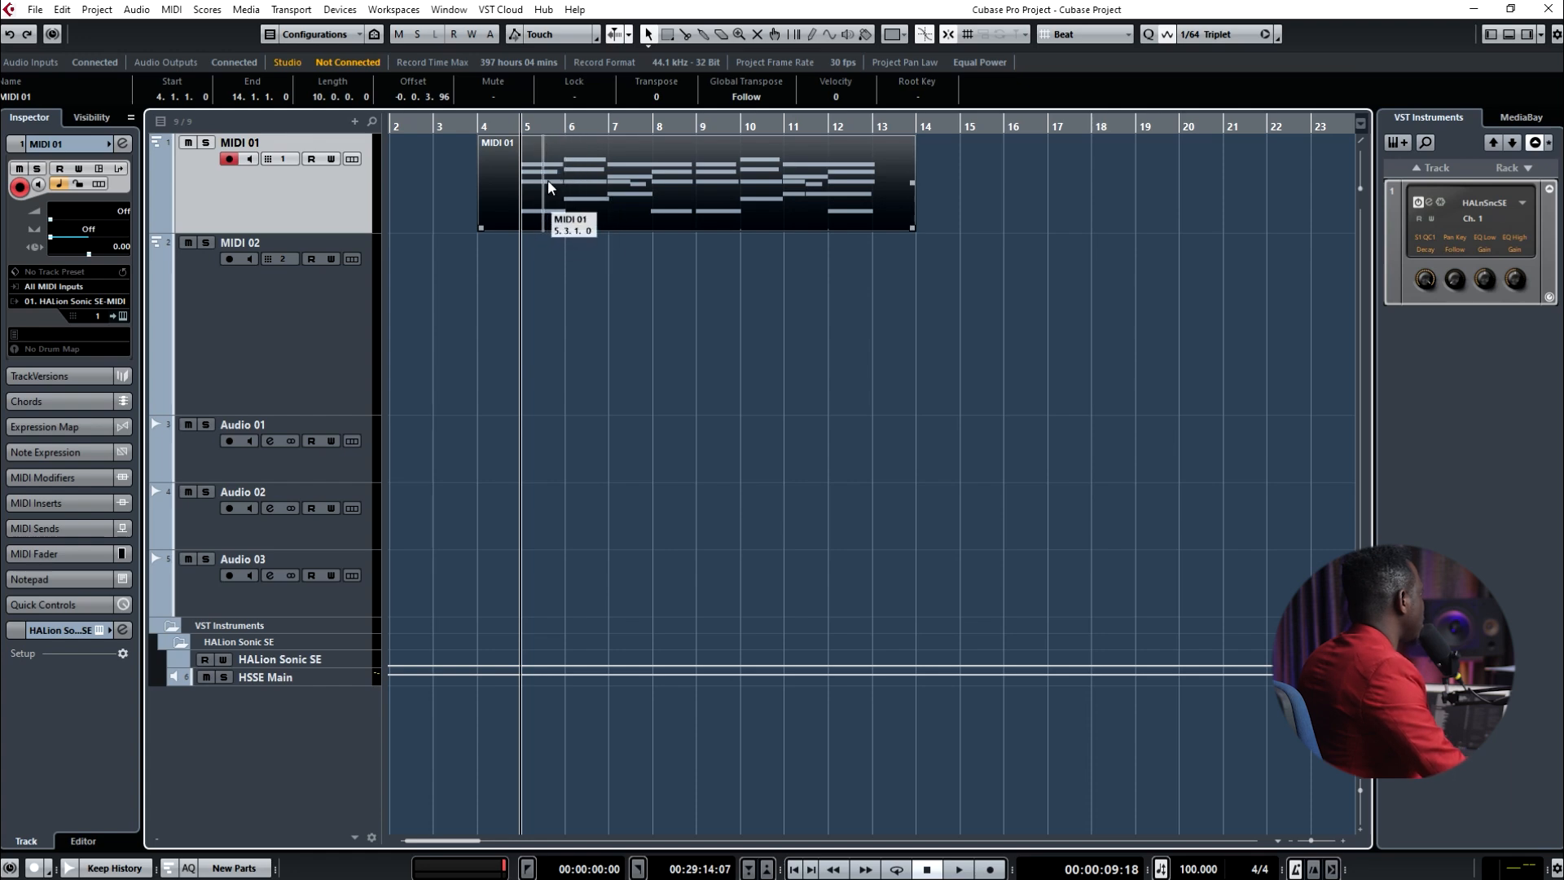
left_click(707, 273)
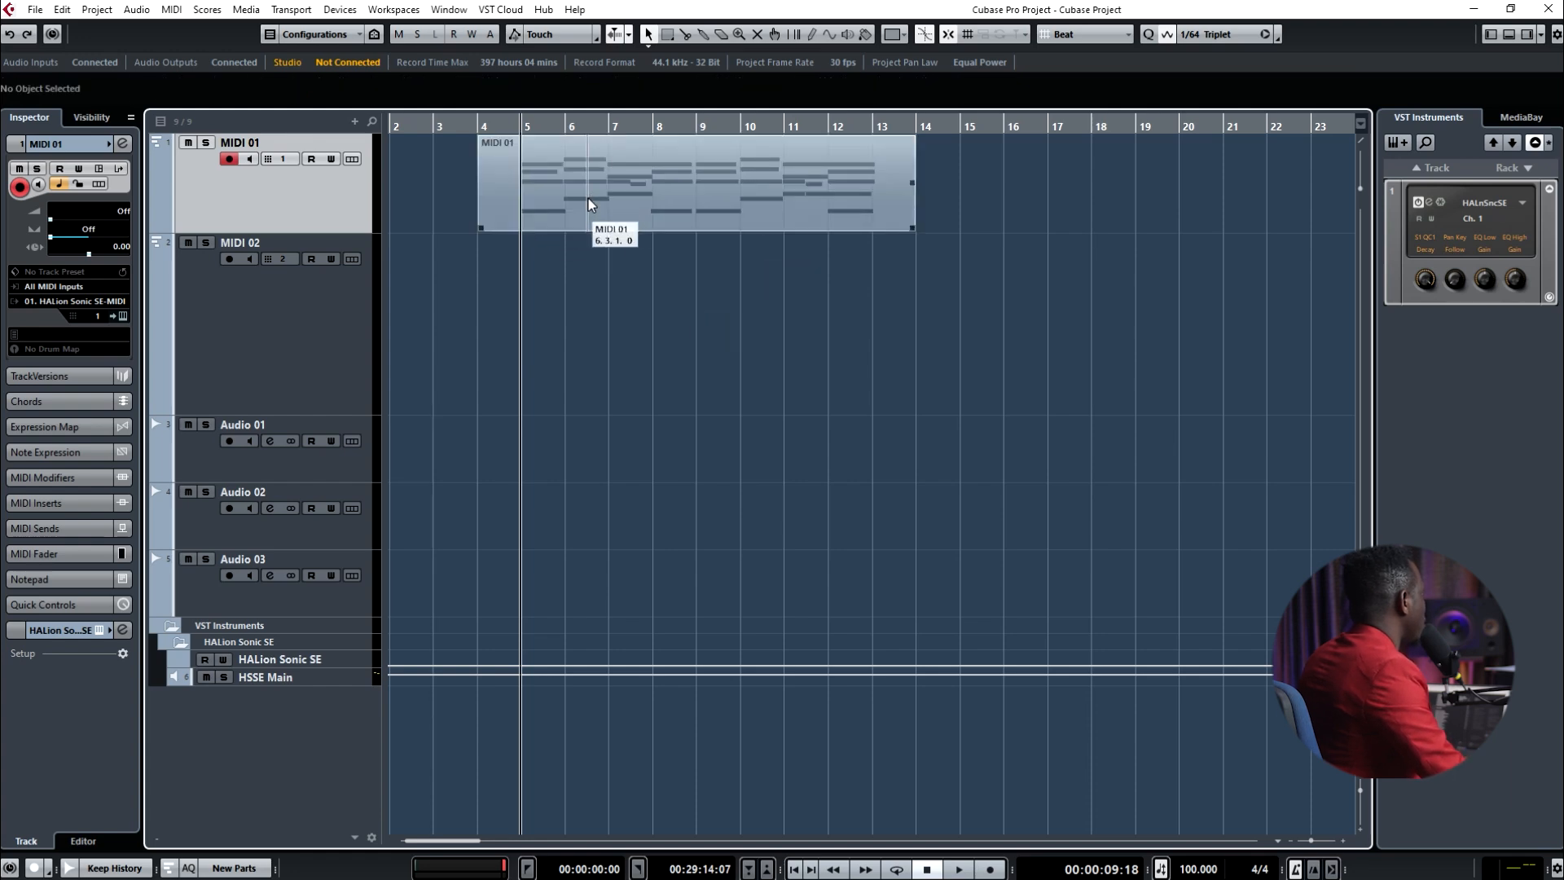
left_click(580, 197)
left_click(612, 284)
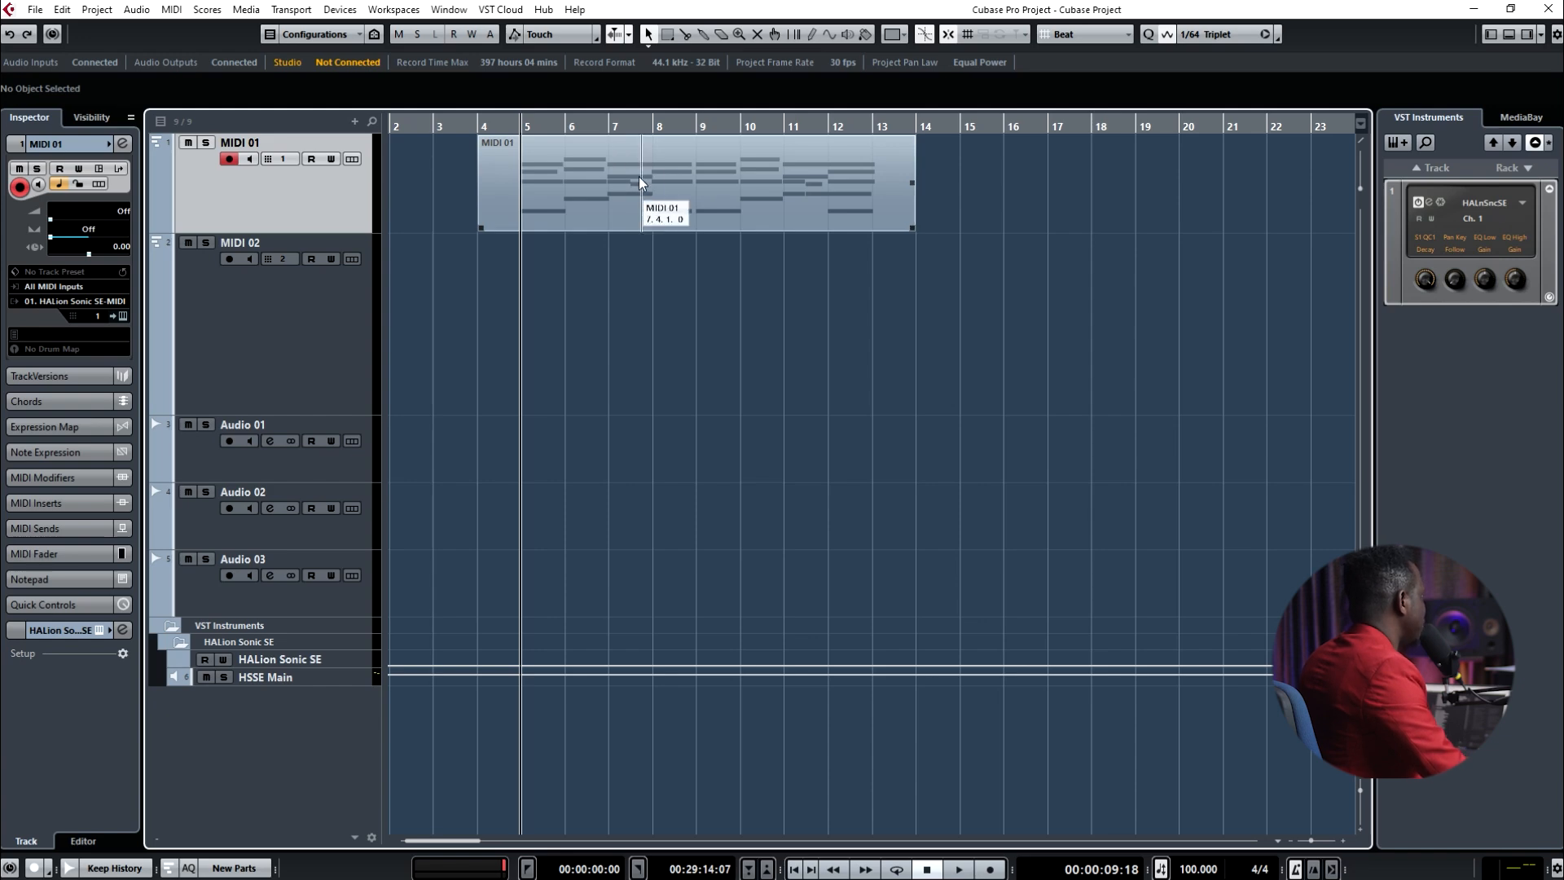
- Open the recorded MIDI 01 part in the Key Editor and enlarge the editor area
double_click(639, 176)
left_click_drag(891, 576, 895, 507)
key("g")
key("g")
key("g")
key("g")
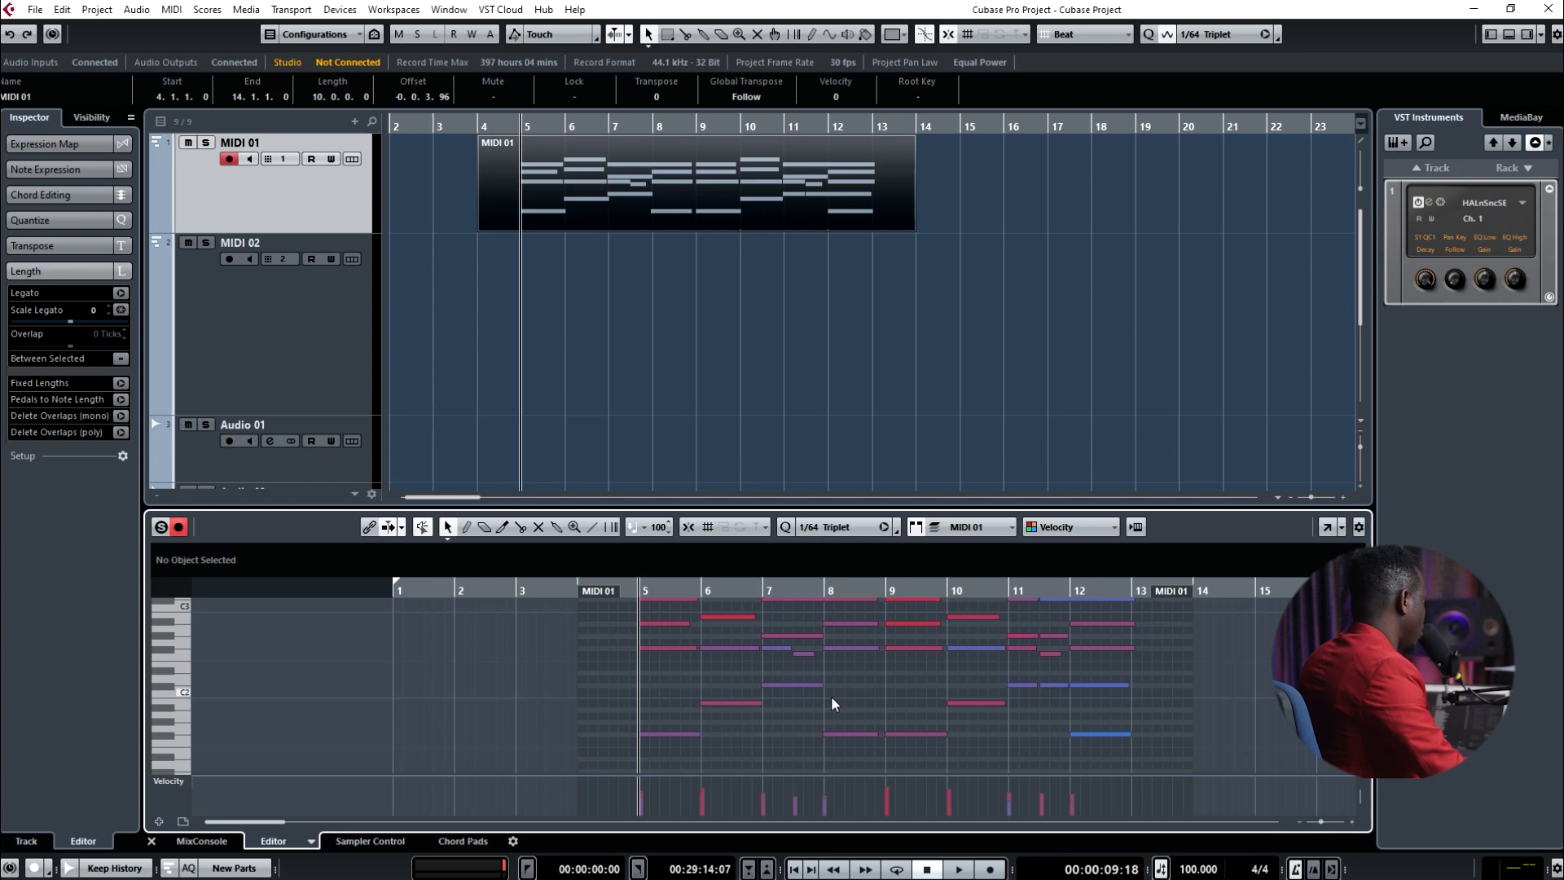
- Select the recorded notes between bars 5 and 13 in the Key Editor to view their properties
scroll(831, 696, "up", 1)
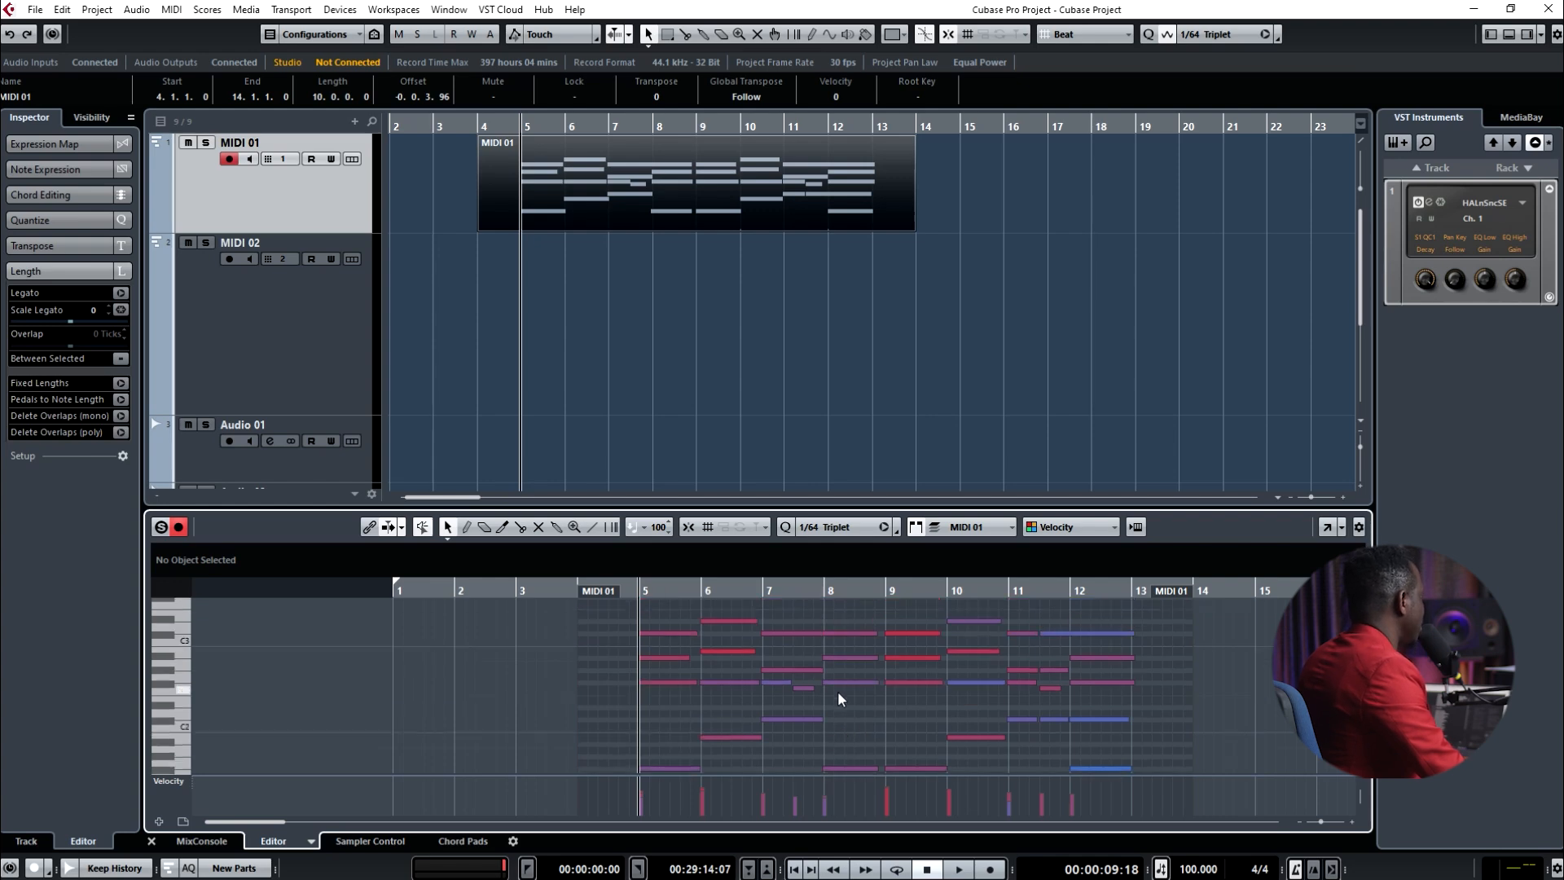
scroll(838, 691, "up", 1)
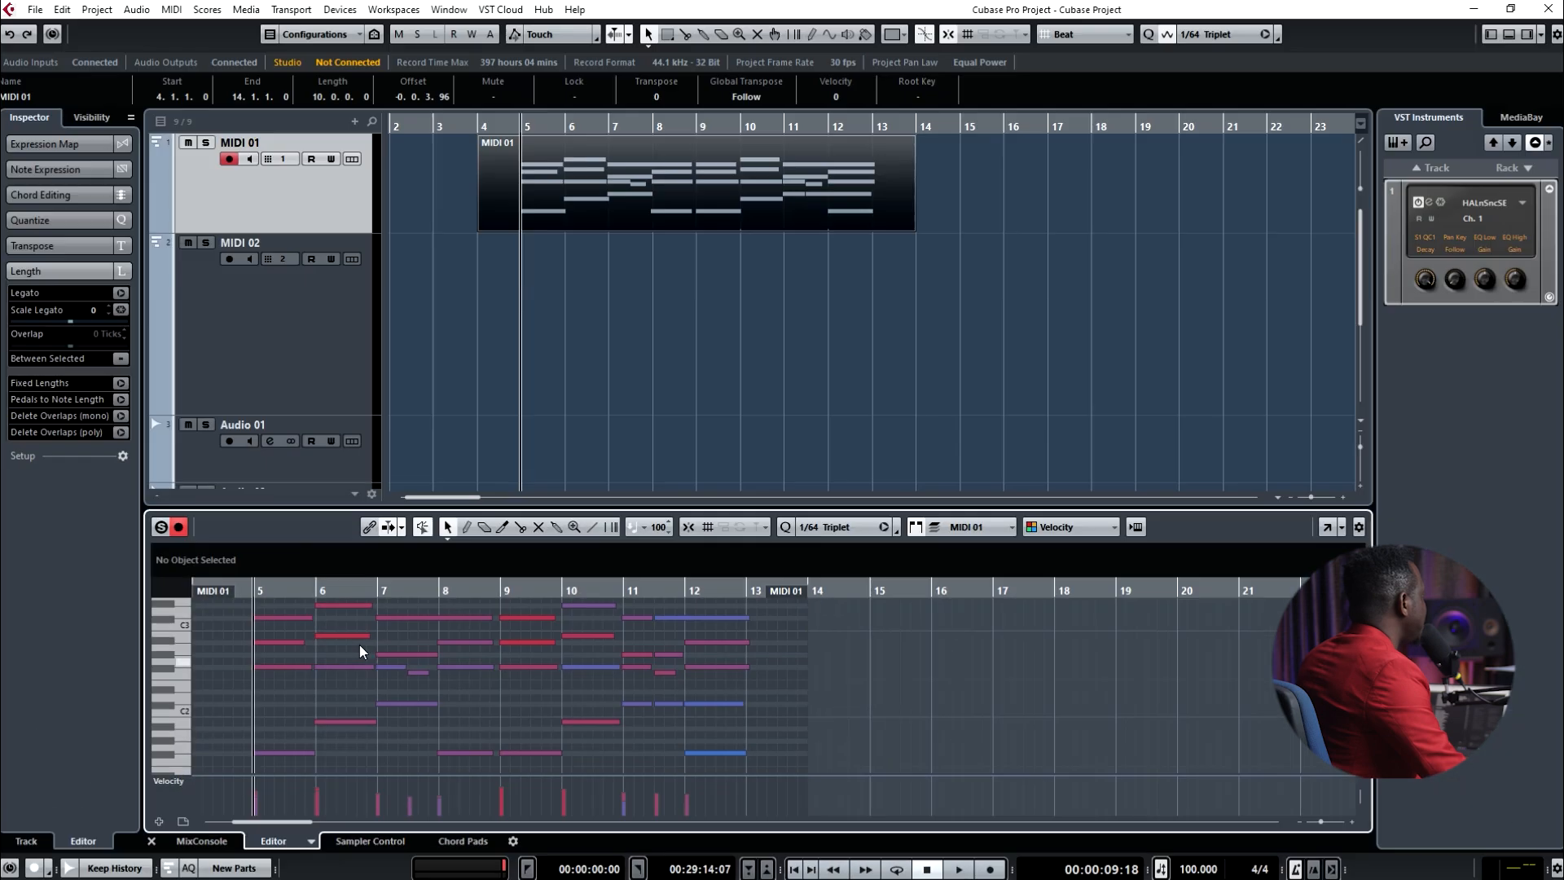
scroll(316, 676, "up", 1)
left_click_drag(244, 628, 760, 644)
scroll(693, 717, "up", 6)
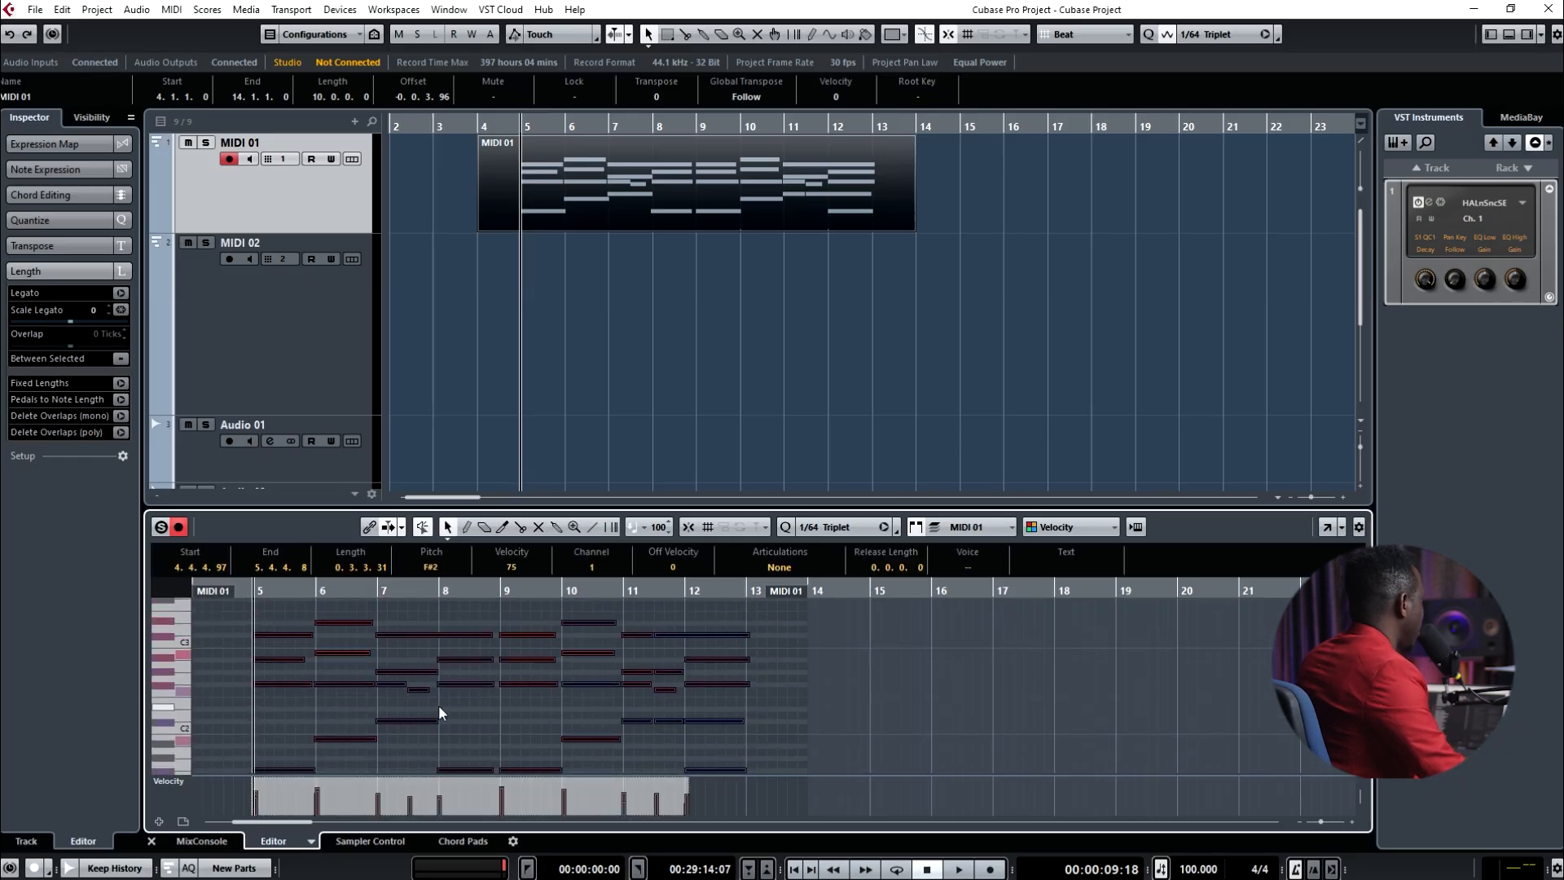
- Audition individual notes of the recorded chords one by one from bar 5 through bar 8
left_click(312, 736)
left_click(285, 770)
left_click(277, 659)
left_click(290, 634)
left_click(353, 621)
left_click(348, 653)
left_click(347, 684)
left_click(343, 738)
left_click(388, 688)
left_click(394, 672)
left_click(395, 638)
left_click(452, 660)
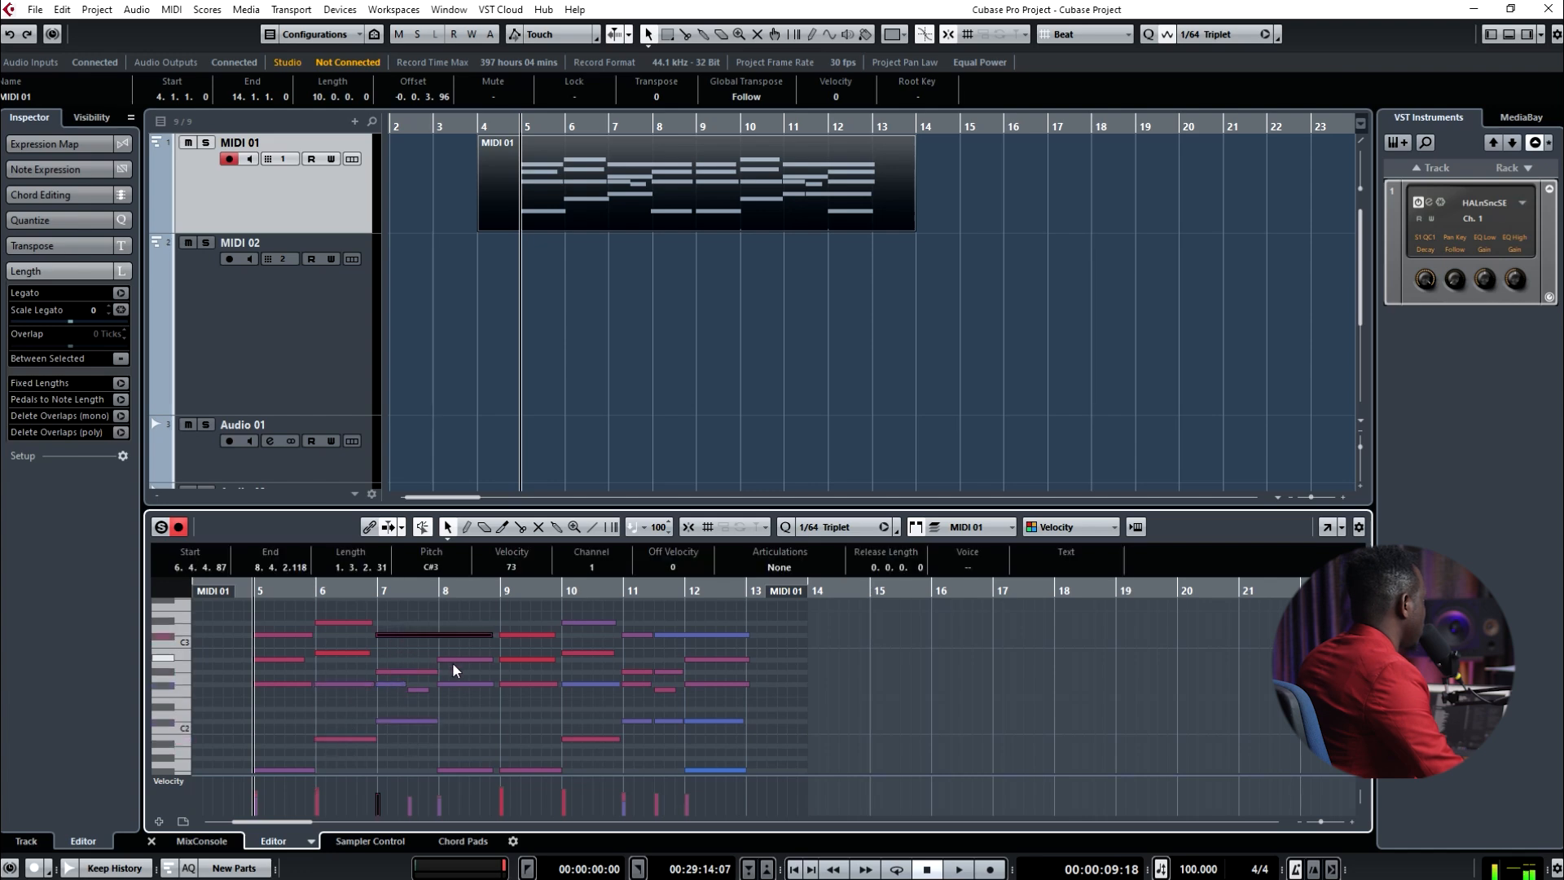
left_click(460, 768)
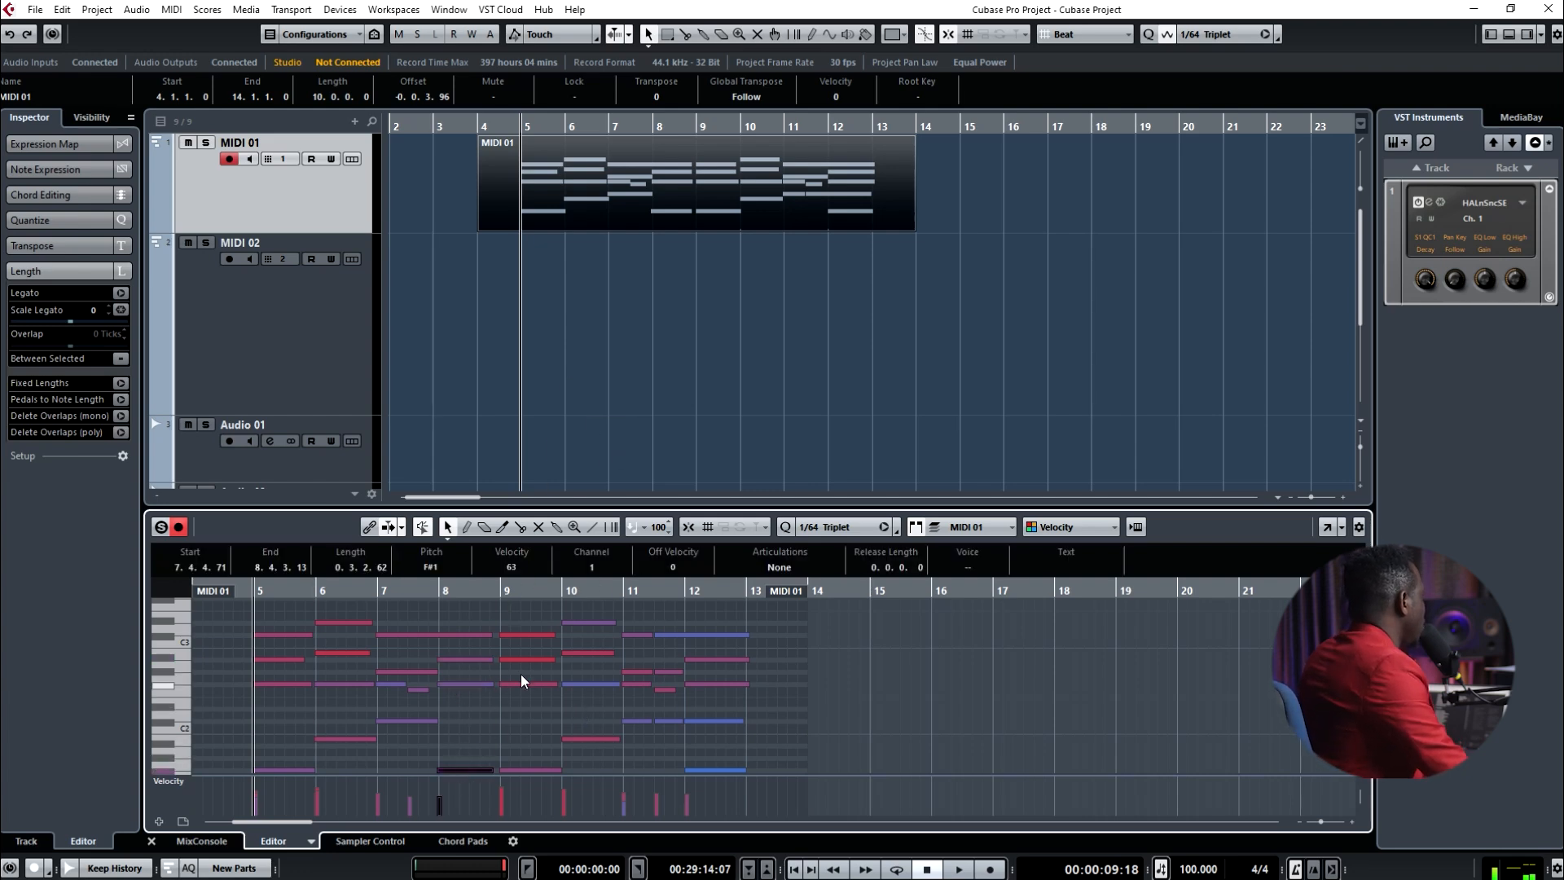
- Examine how closely the note starts at bars 5, 6 and 7 line up with the bar lines, using the cursor at bar 6 as reference
key("h")
key("h")
key("g")
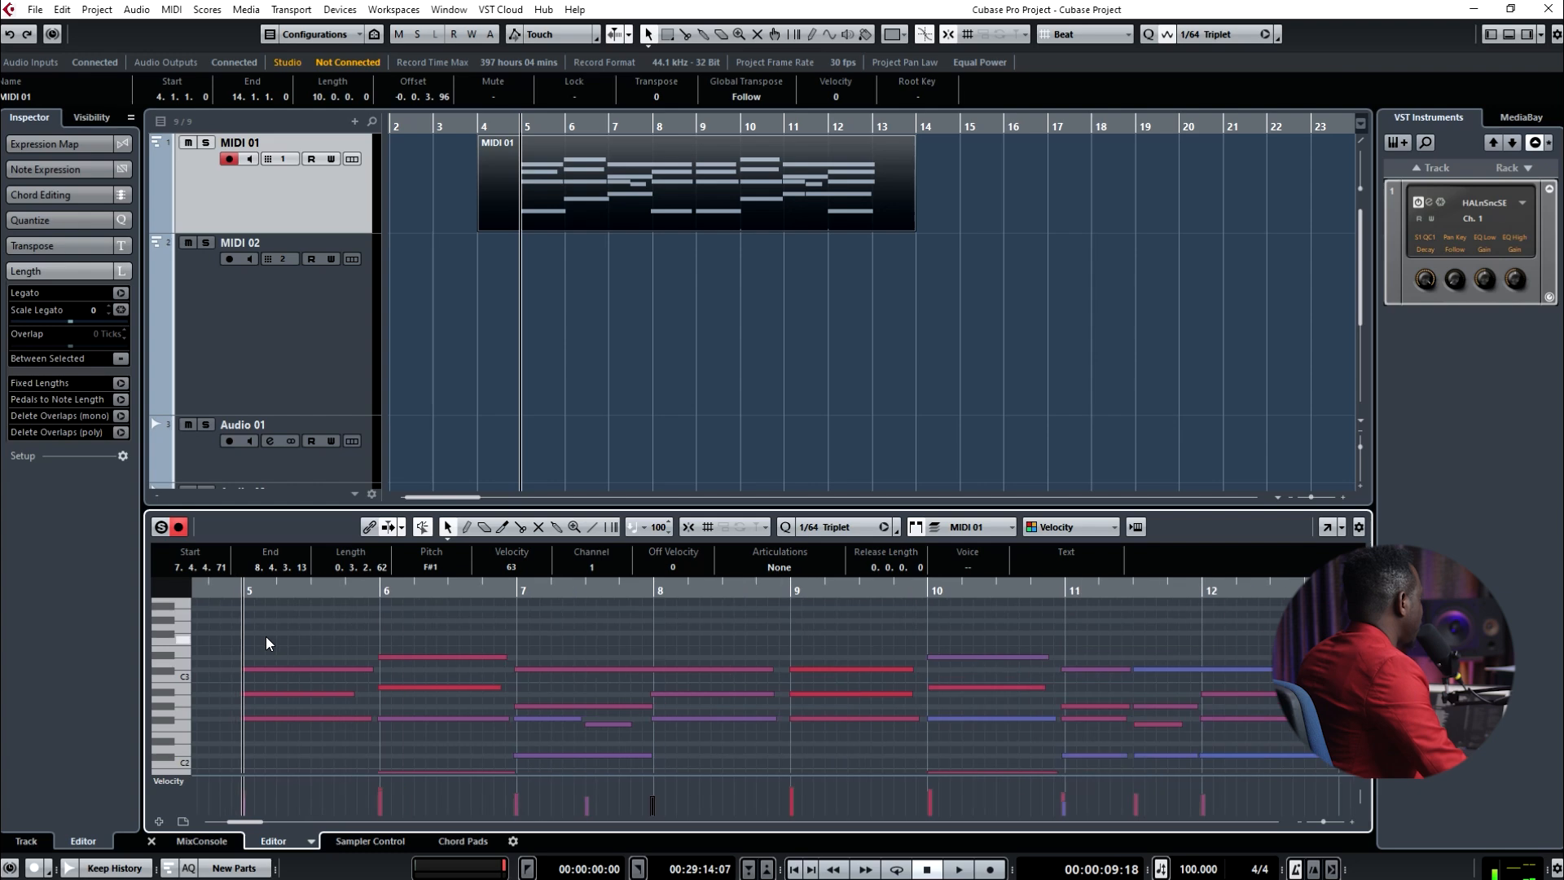
left_click_drag(238, 823, 226, 823)
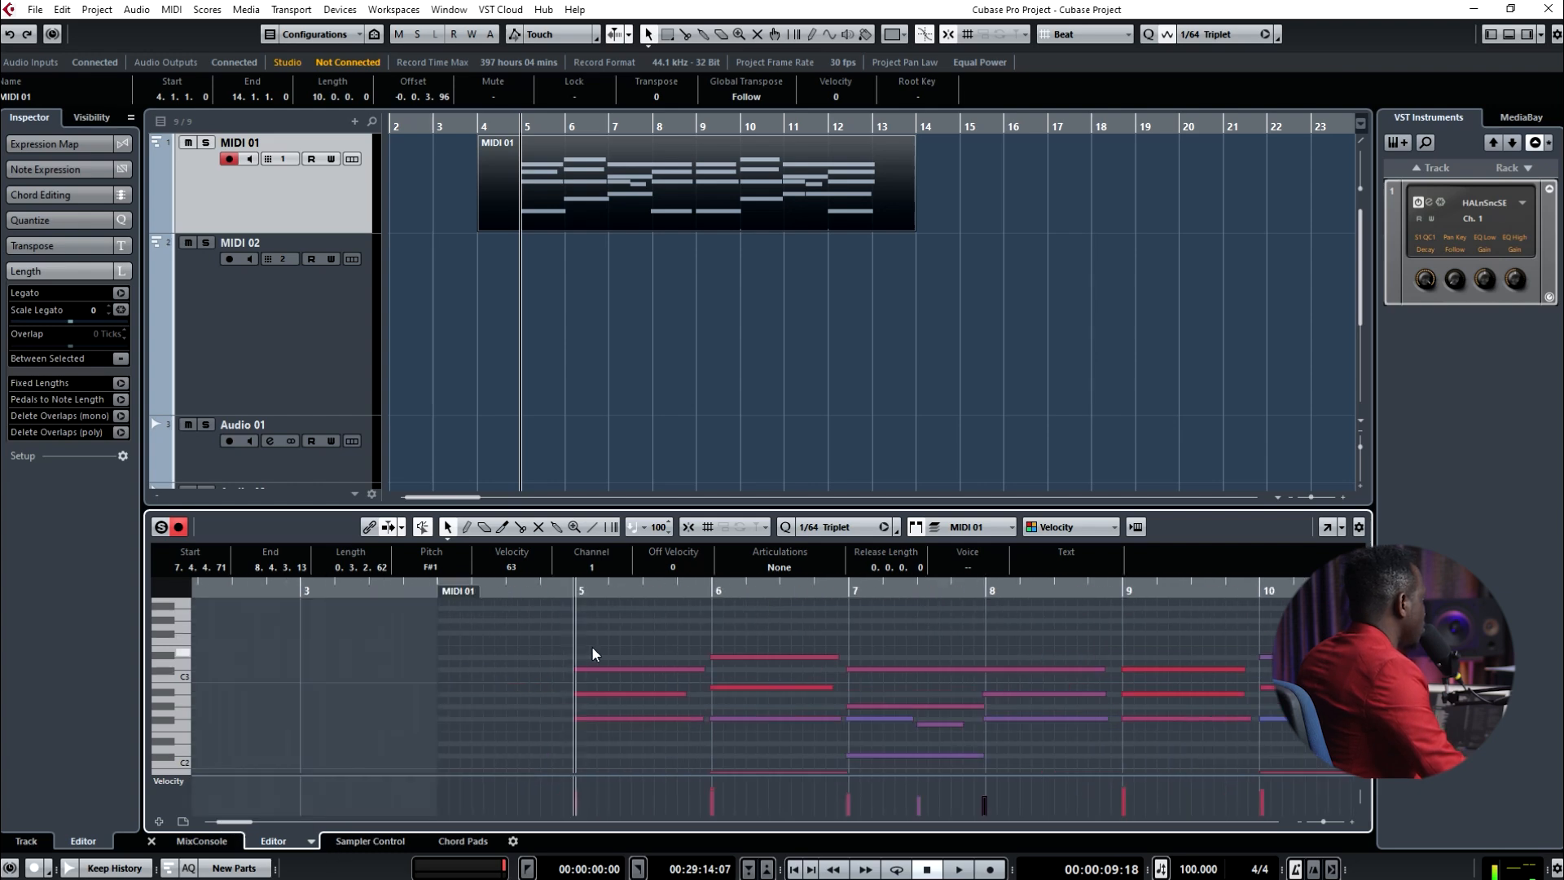
scroll(592, 648, "up", 4, "ctrl")
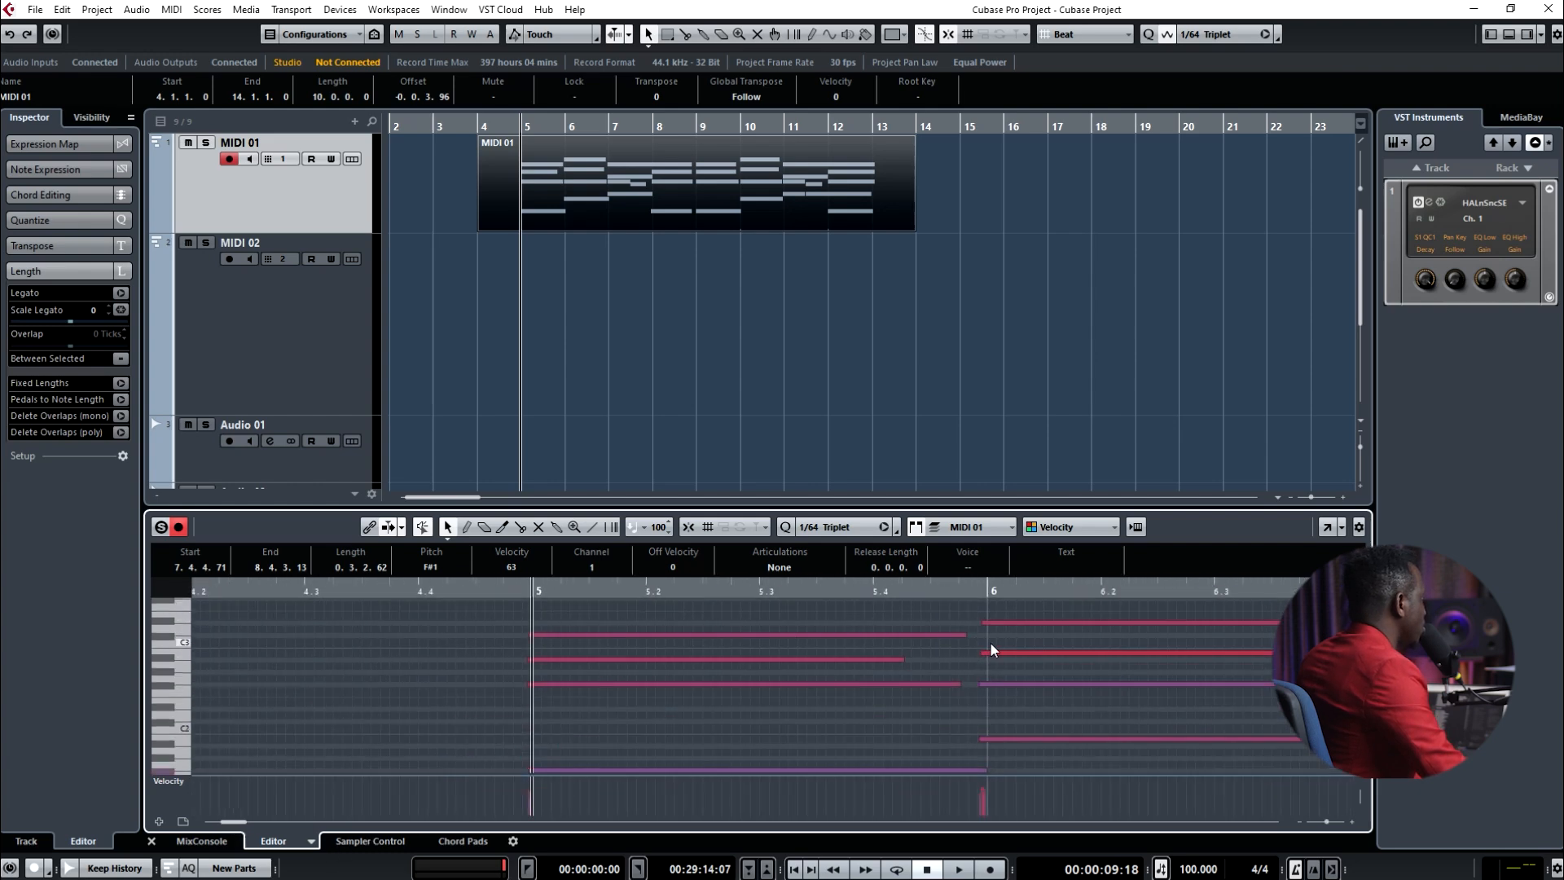
scroll(983, 686, "up", 3)
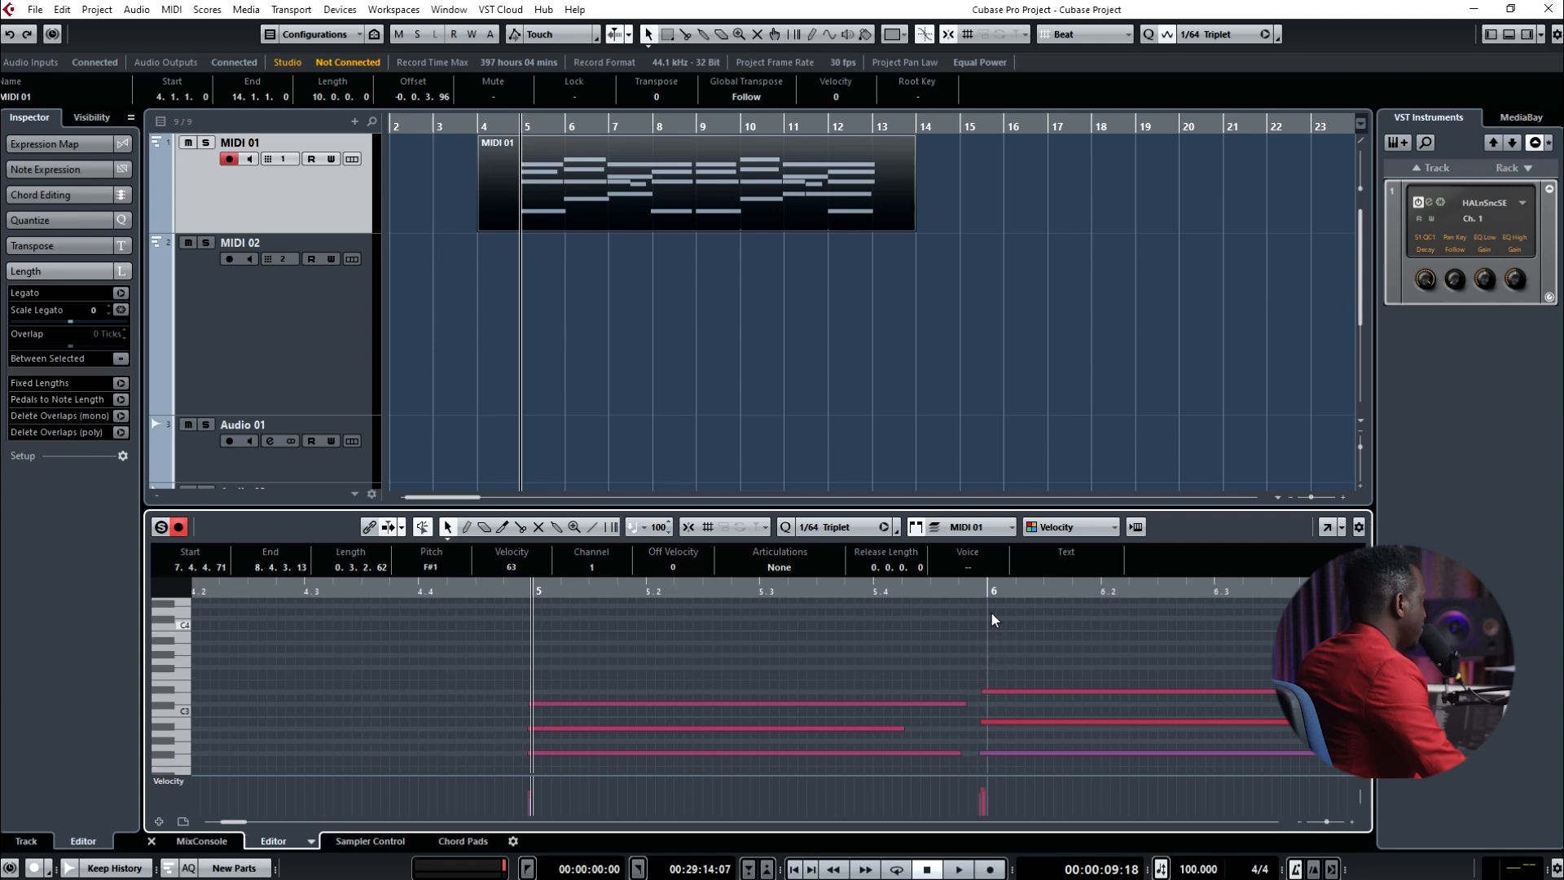
left_click(986, 589)
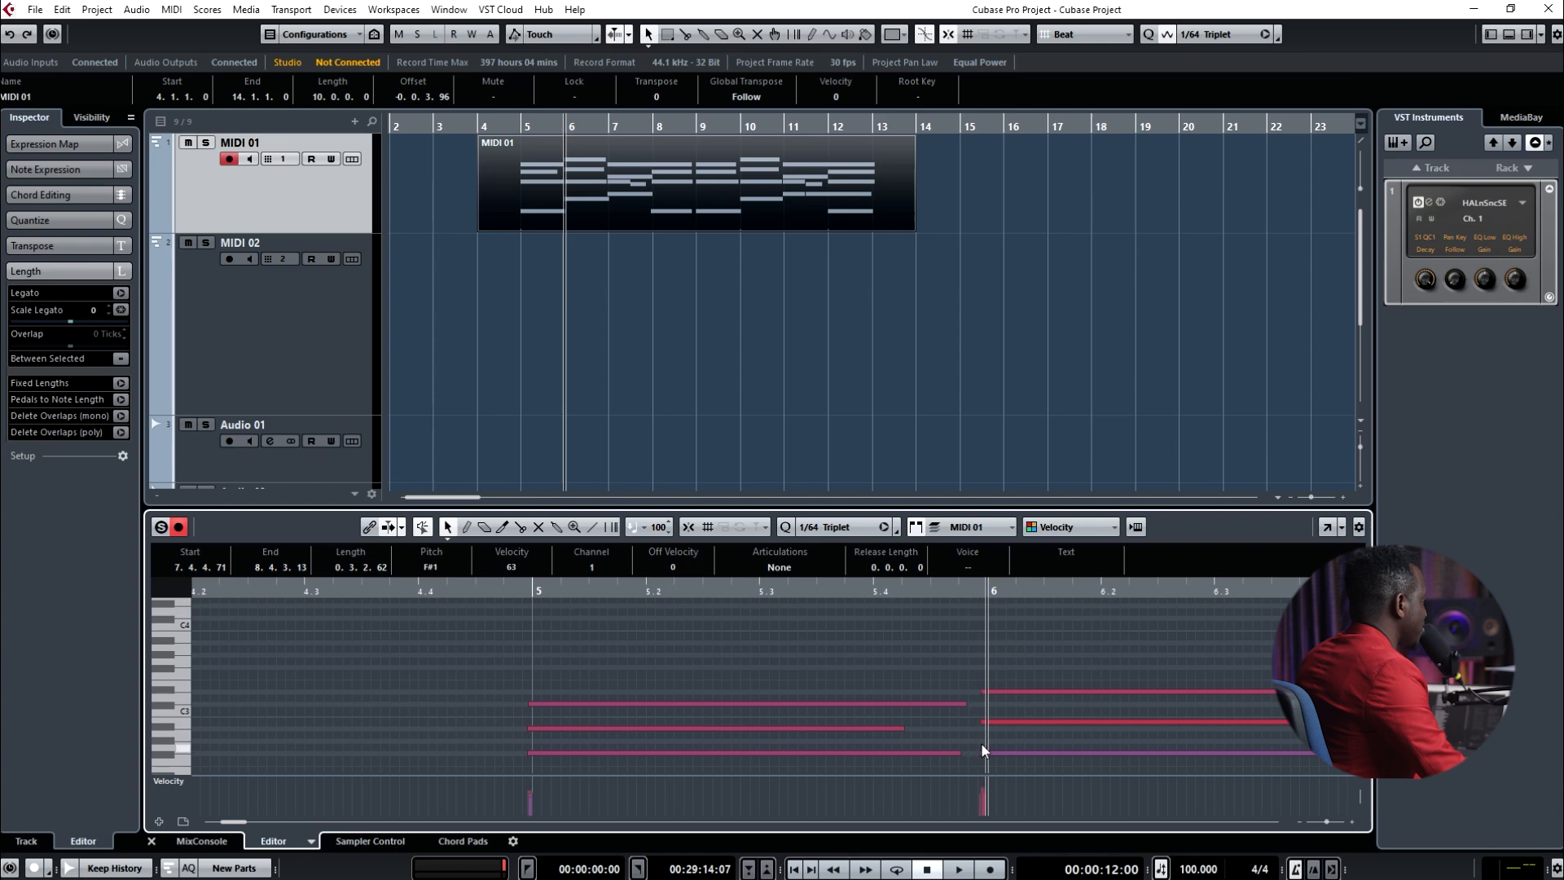
scroll(981, 666, "down", 2)
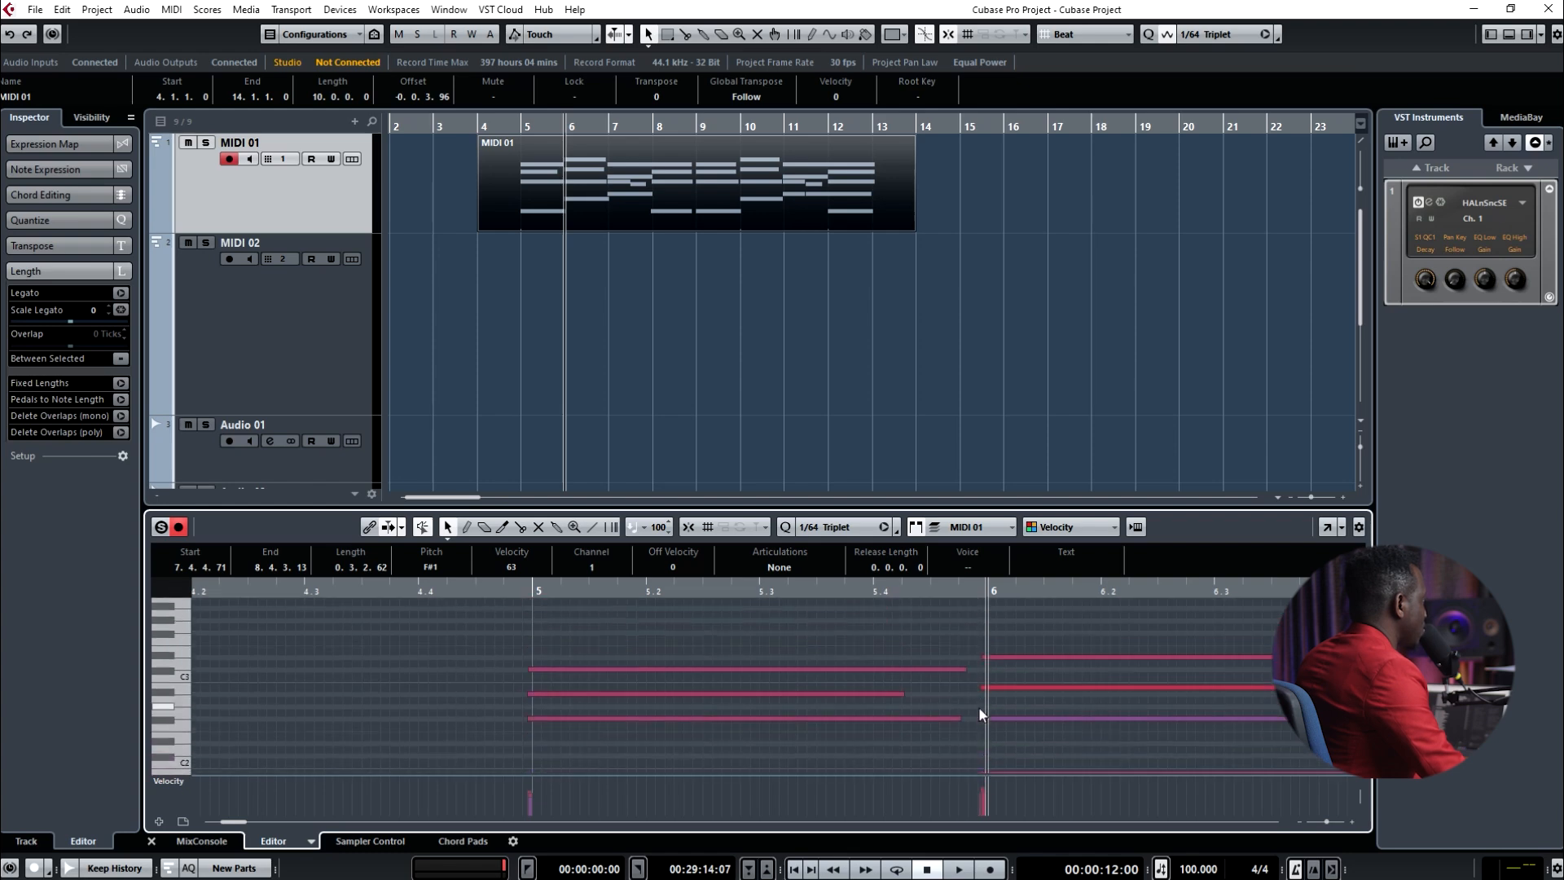
scroll(992, 689, "up", 6)
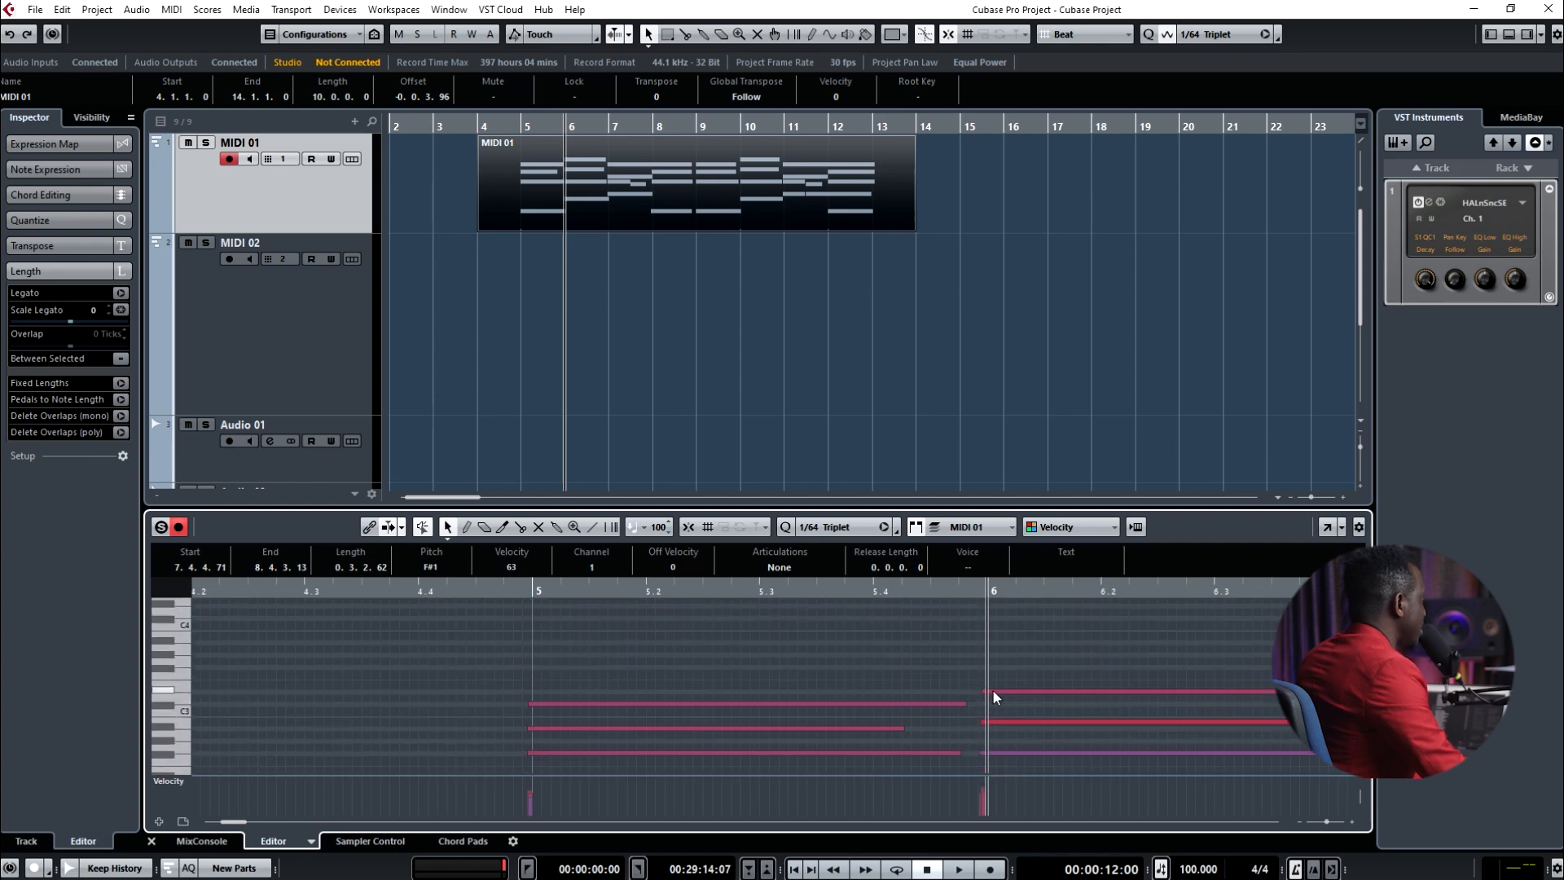
scroll(993, 691, "down", 6)
key("g")
key("g")
scroll(1000, 676, "down", 3)
scroll(1000, 676, "down", 2)
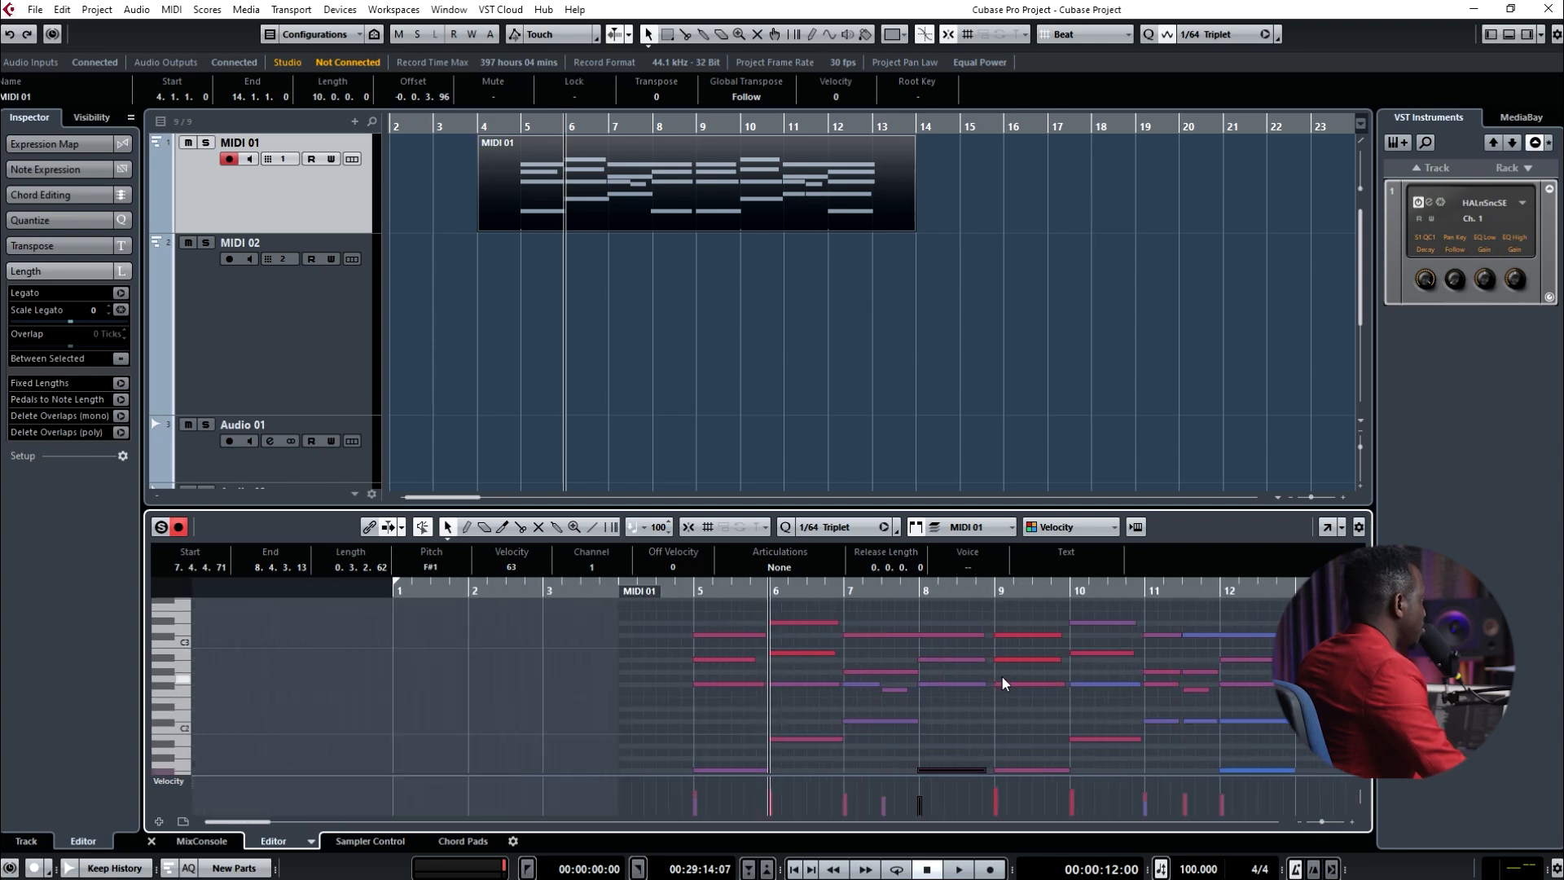
scroll(844, 706, "up", 8)
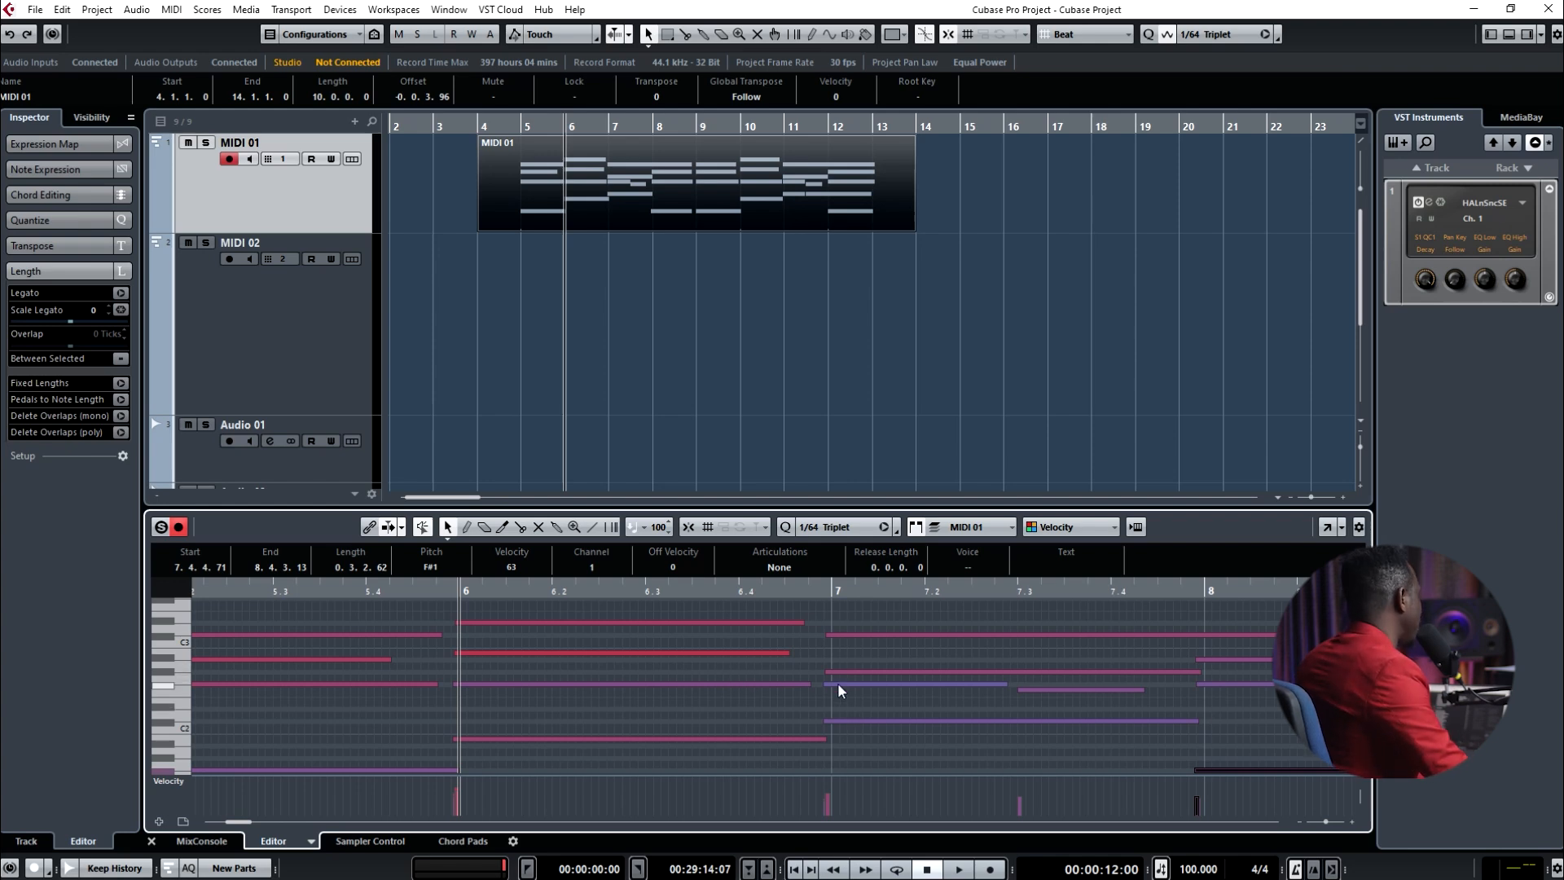
- Select the three upper notes of the bar 5 chord and set the quantize preset to 1/16
left_click_drag(447, 594, 647, 654)
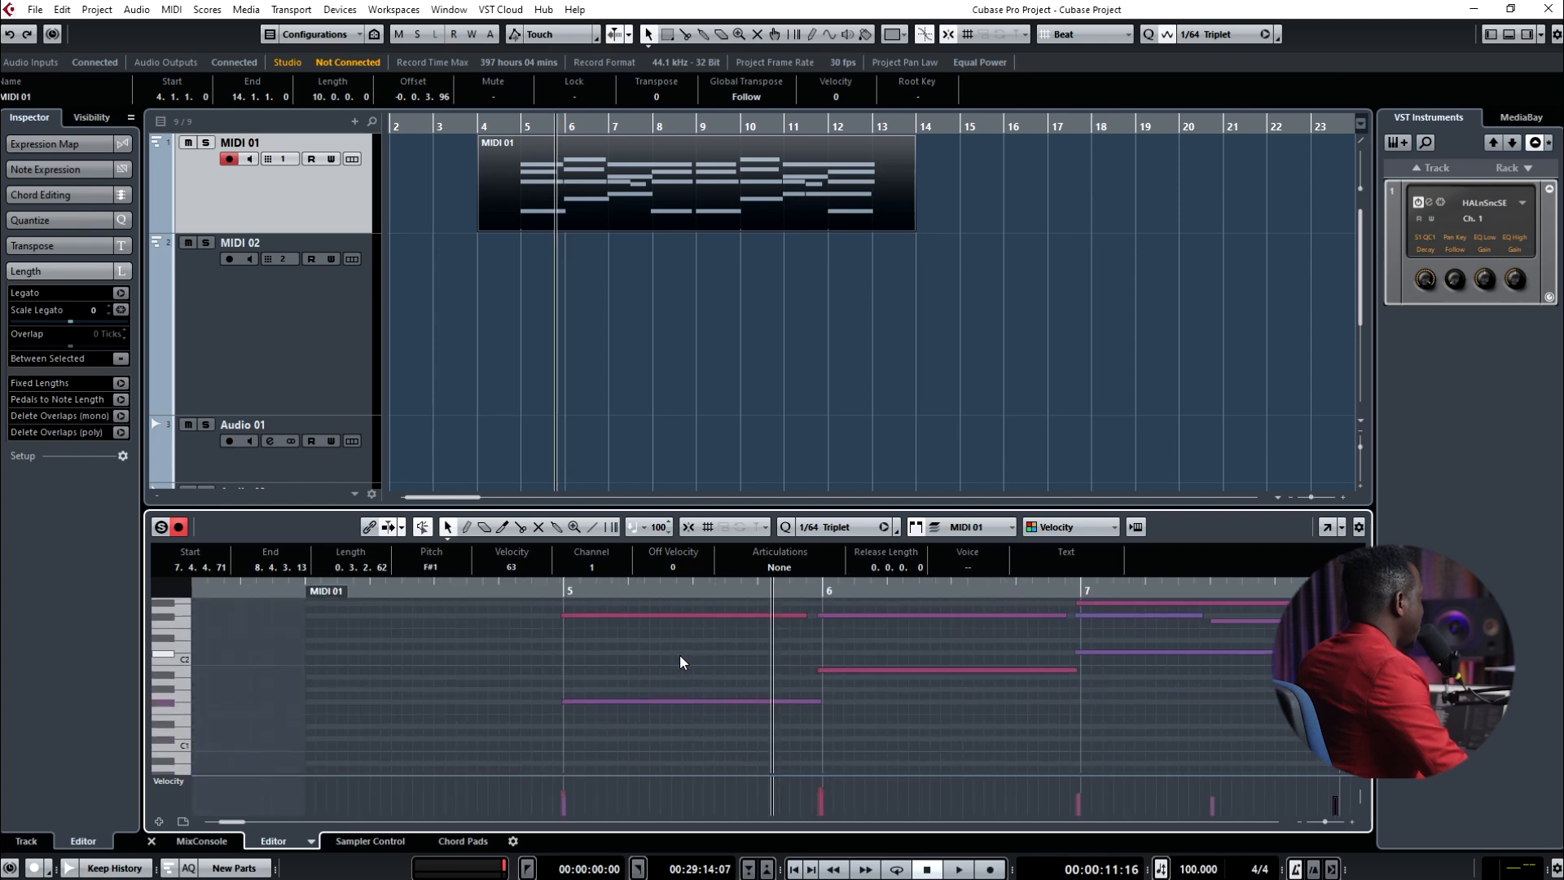
scroll(681, 656, "down", 3)
scroll(682, 655, "down", 4, "ctrl")
scroll(681, 655, "down", 1)
scroll(681, 655, "down", 2, "ctrl")
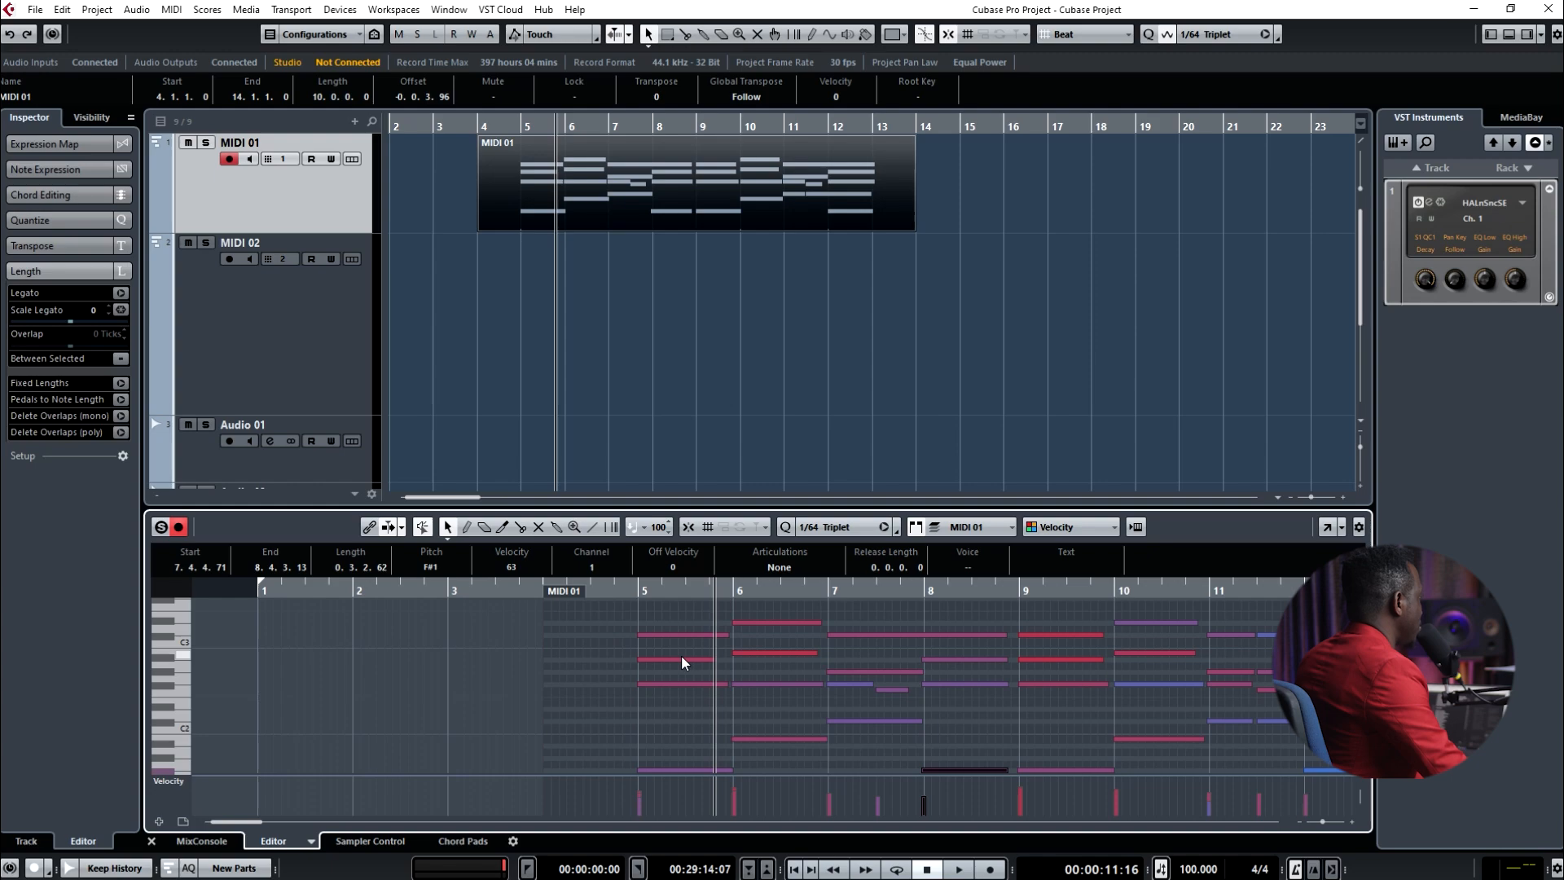
left_click_drag(629, 621, 678, 701)
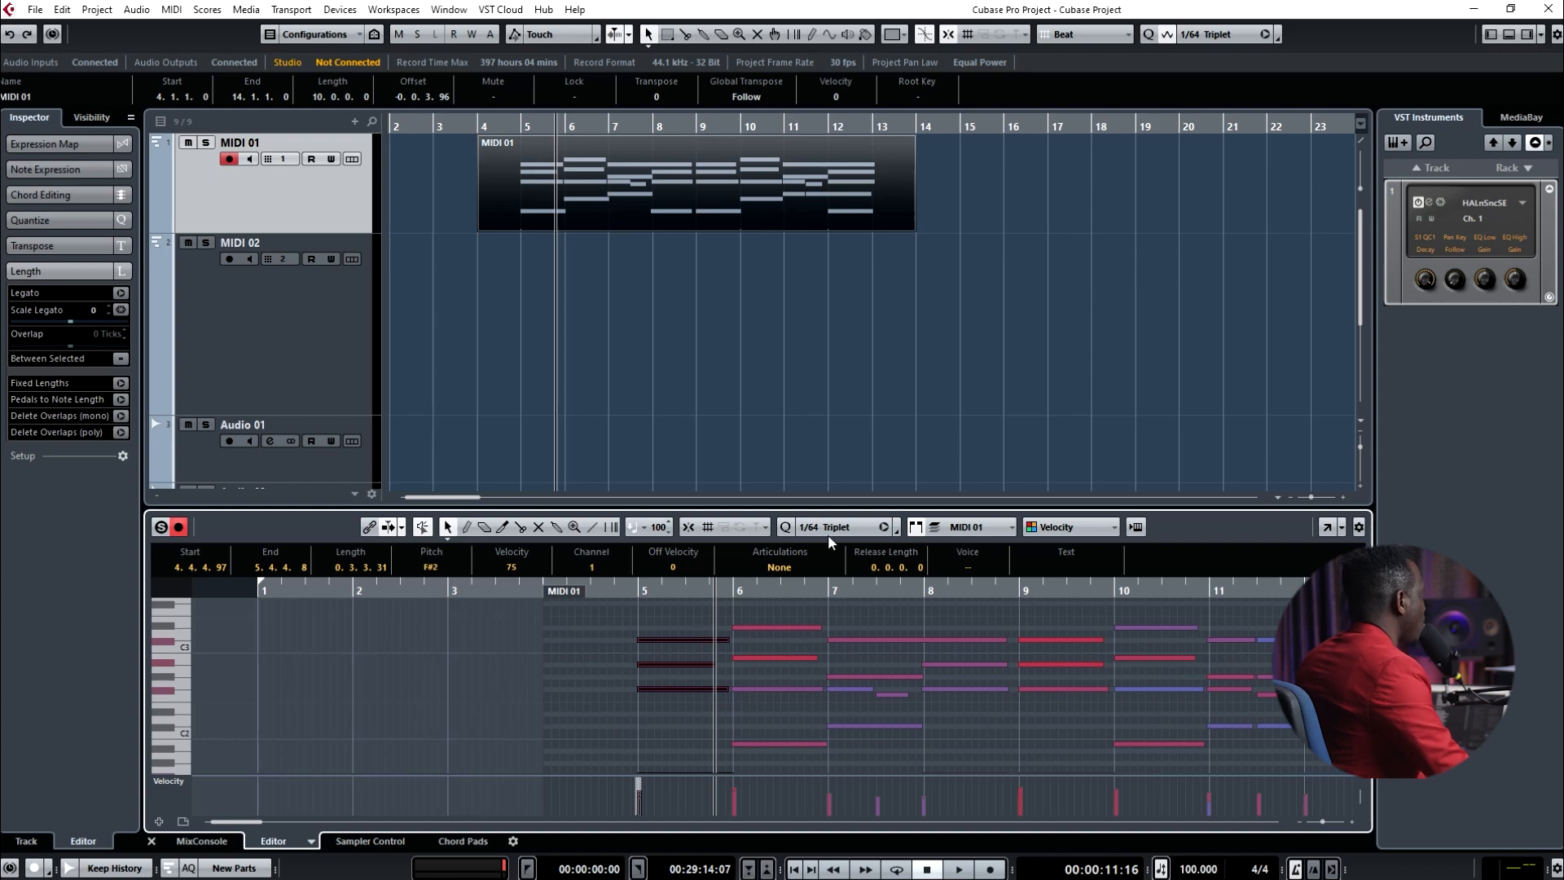
left_click(827, 534)
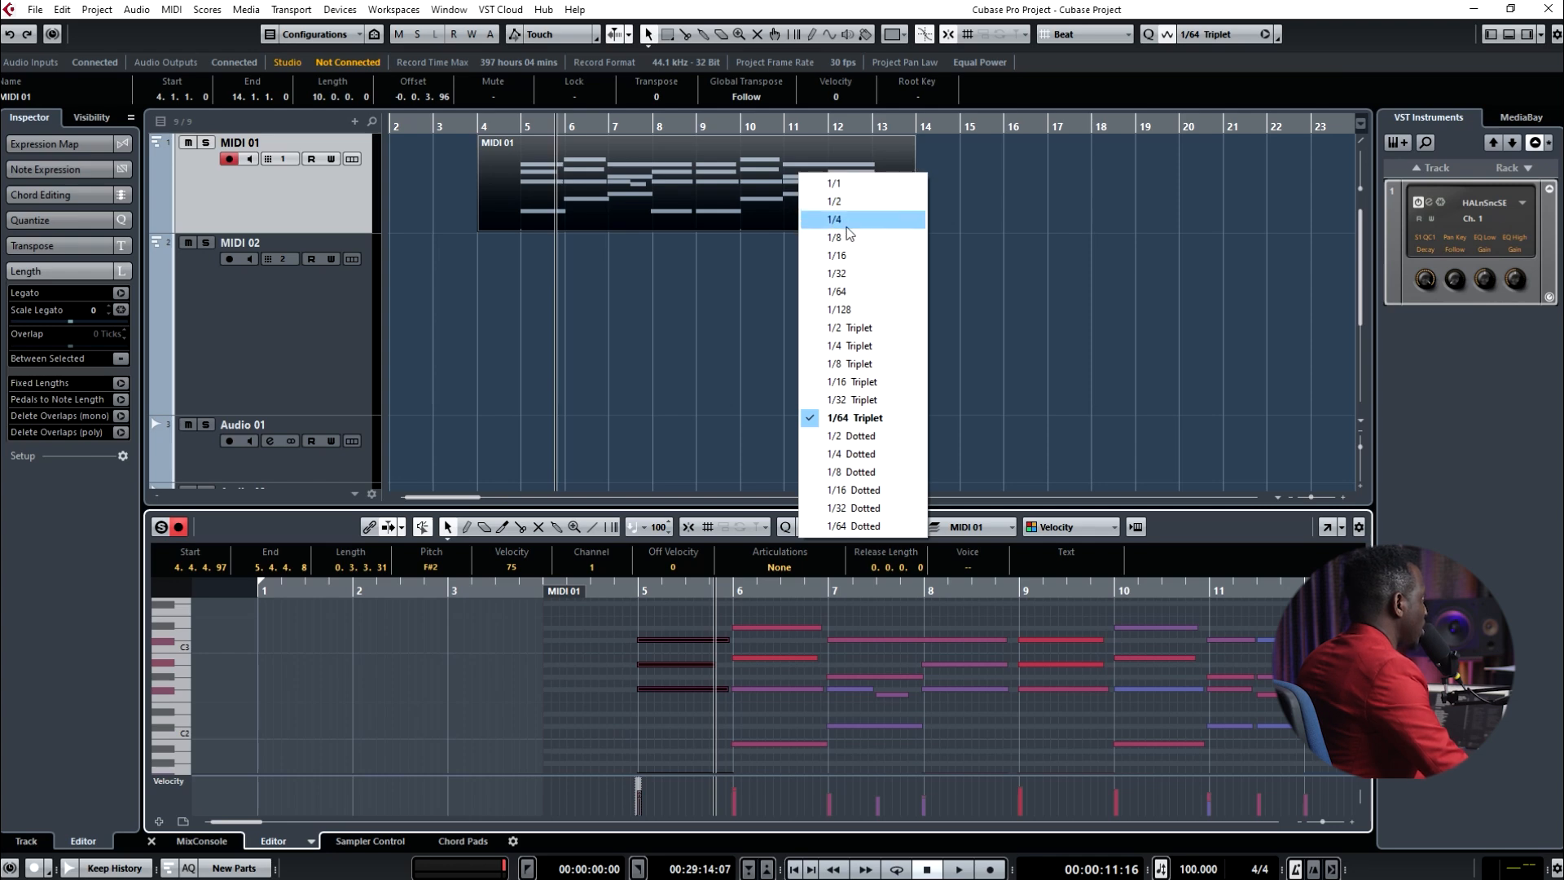
key("Escape")
left_click(852, 535)
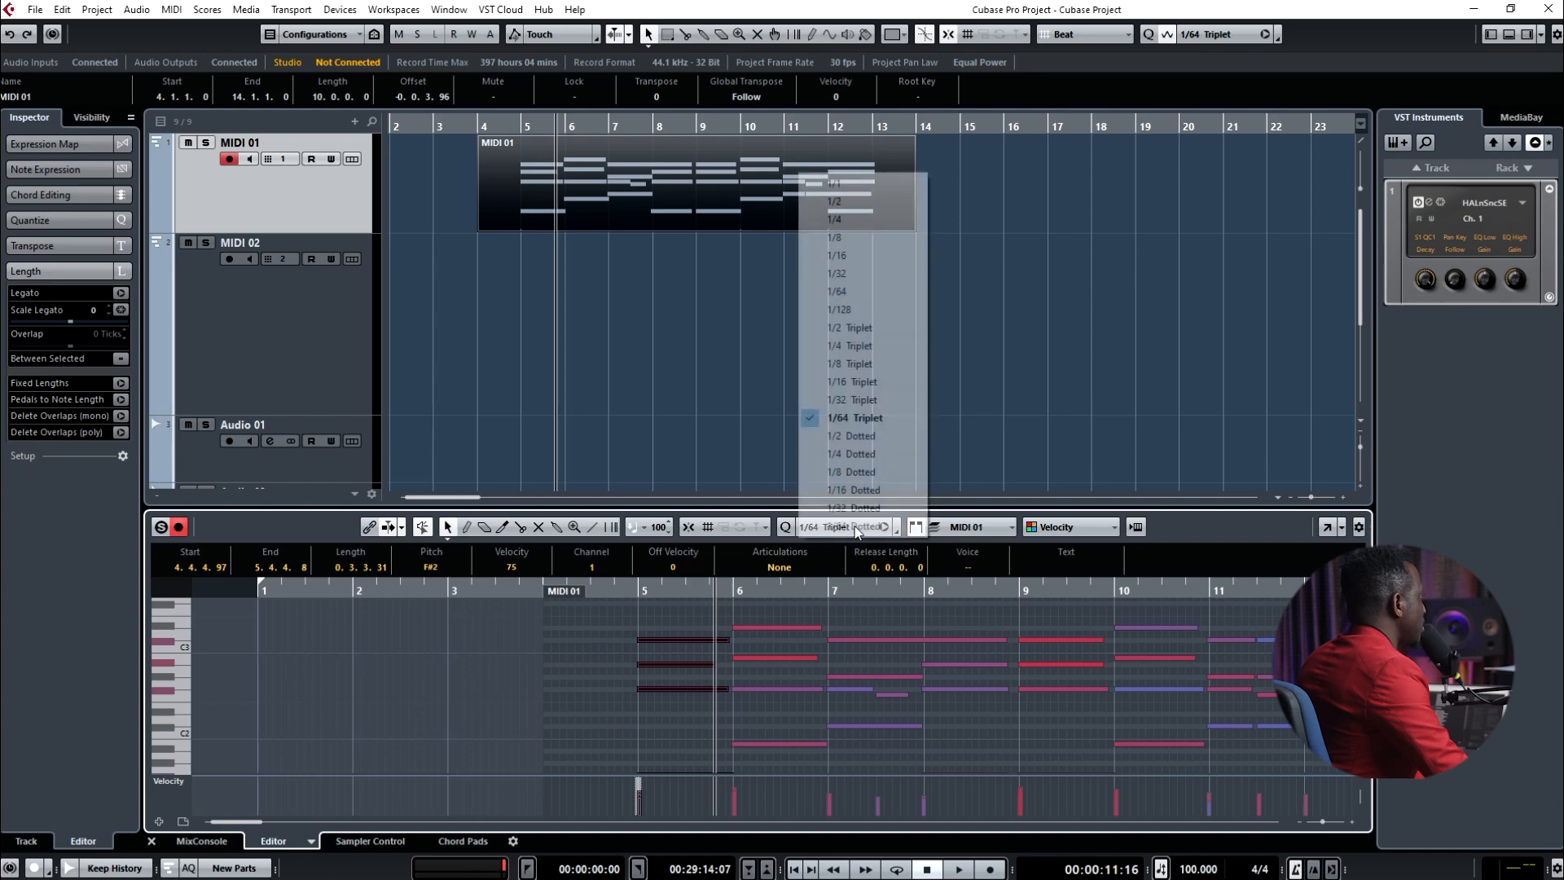
left_click(852, 262)
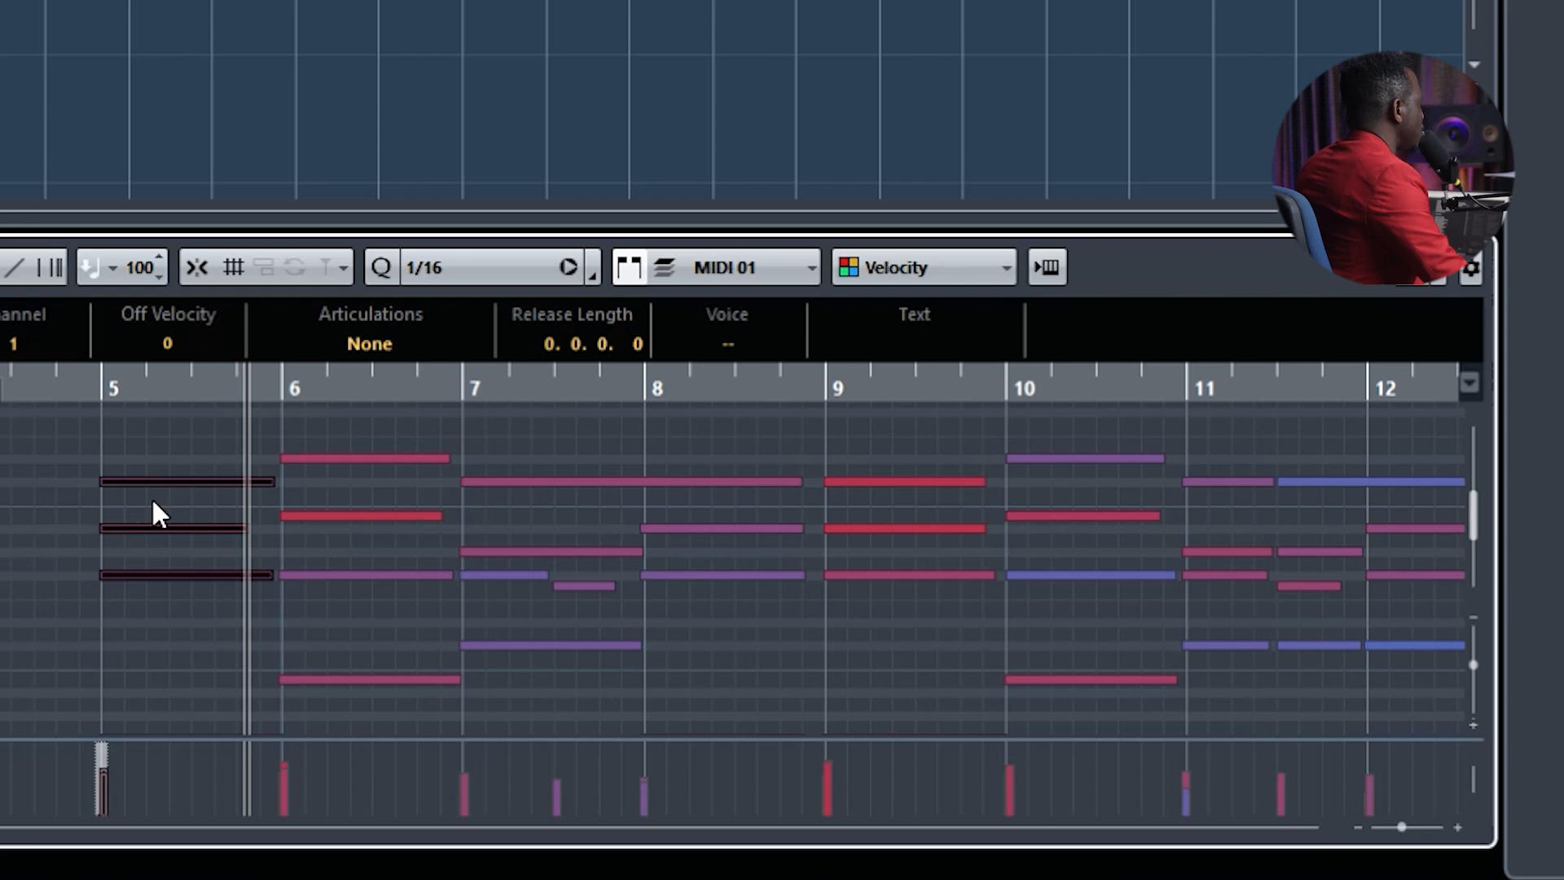
- Quantize the three upper notes of the bar 5 chord to the 1/16 grid
left_click_drag(95, 384, 84, 663)
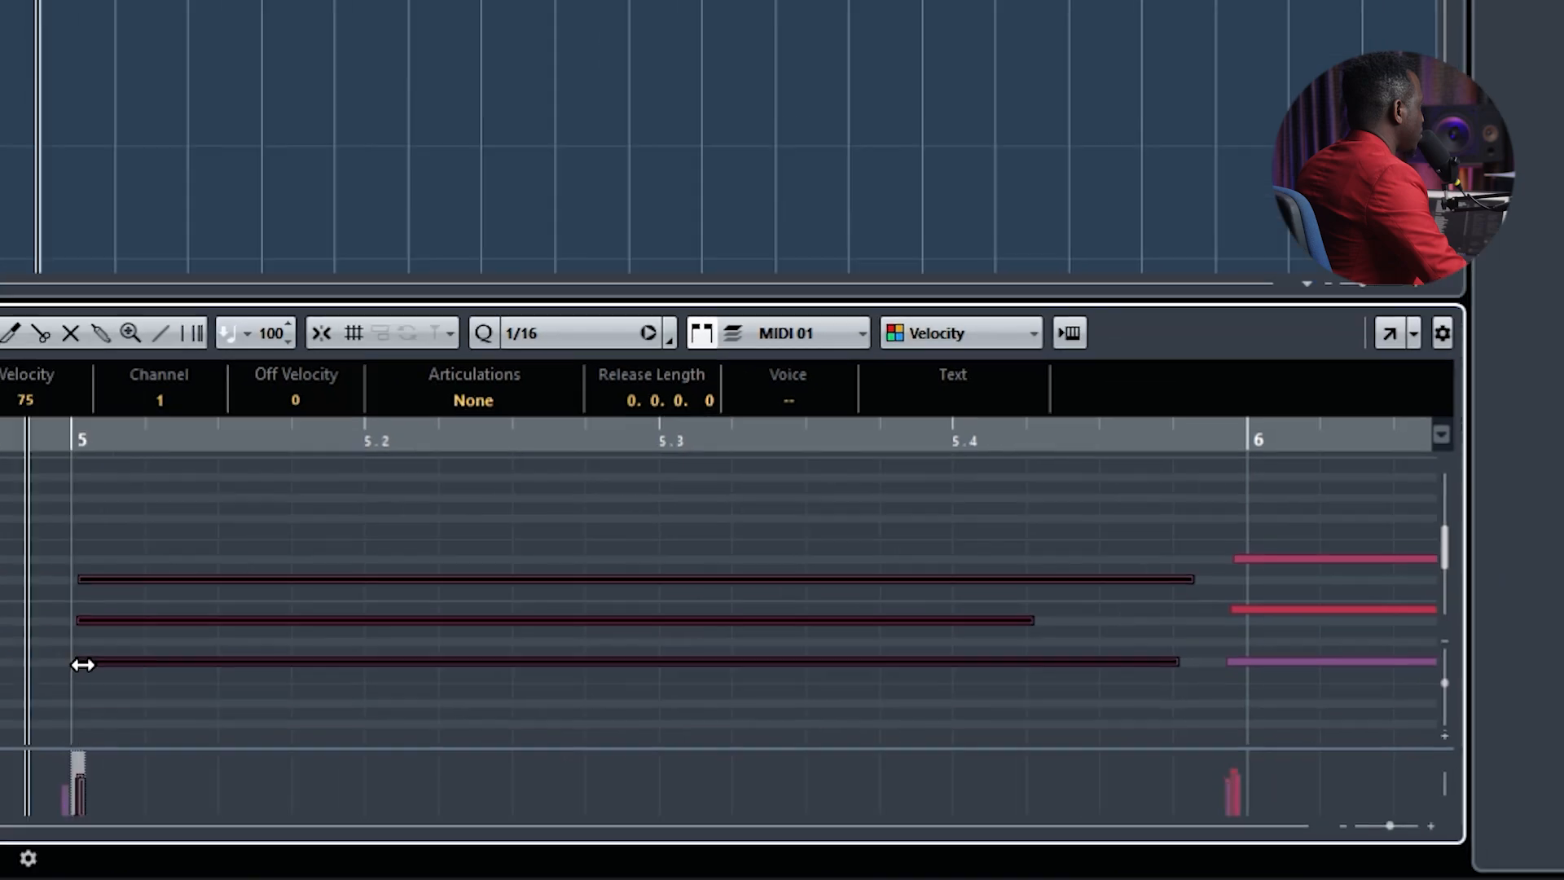
left_click_drag(553, 631, 584, 751)
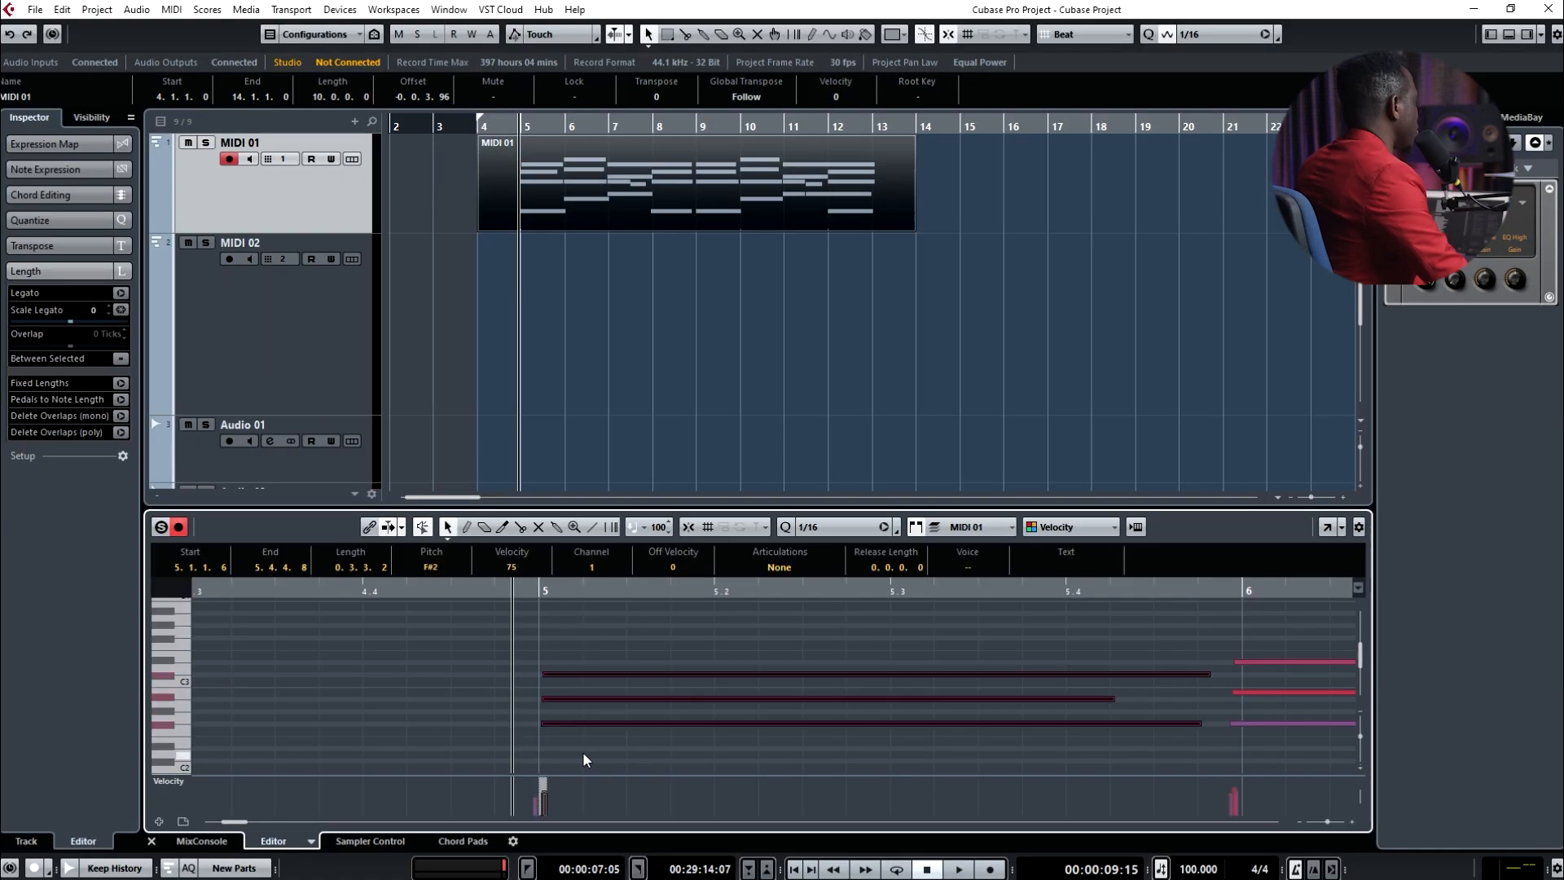
left_click(568, 650)
left_click_drag(569, 648, 610, 770)
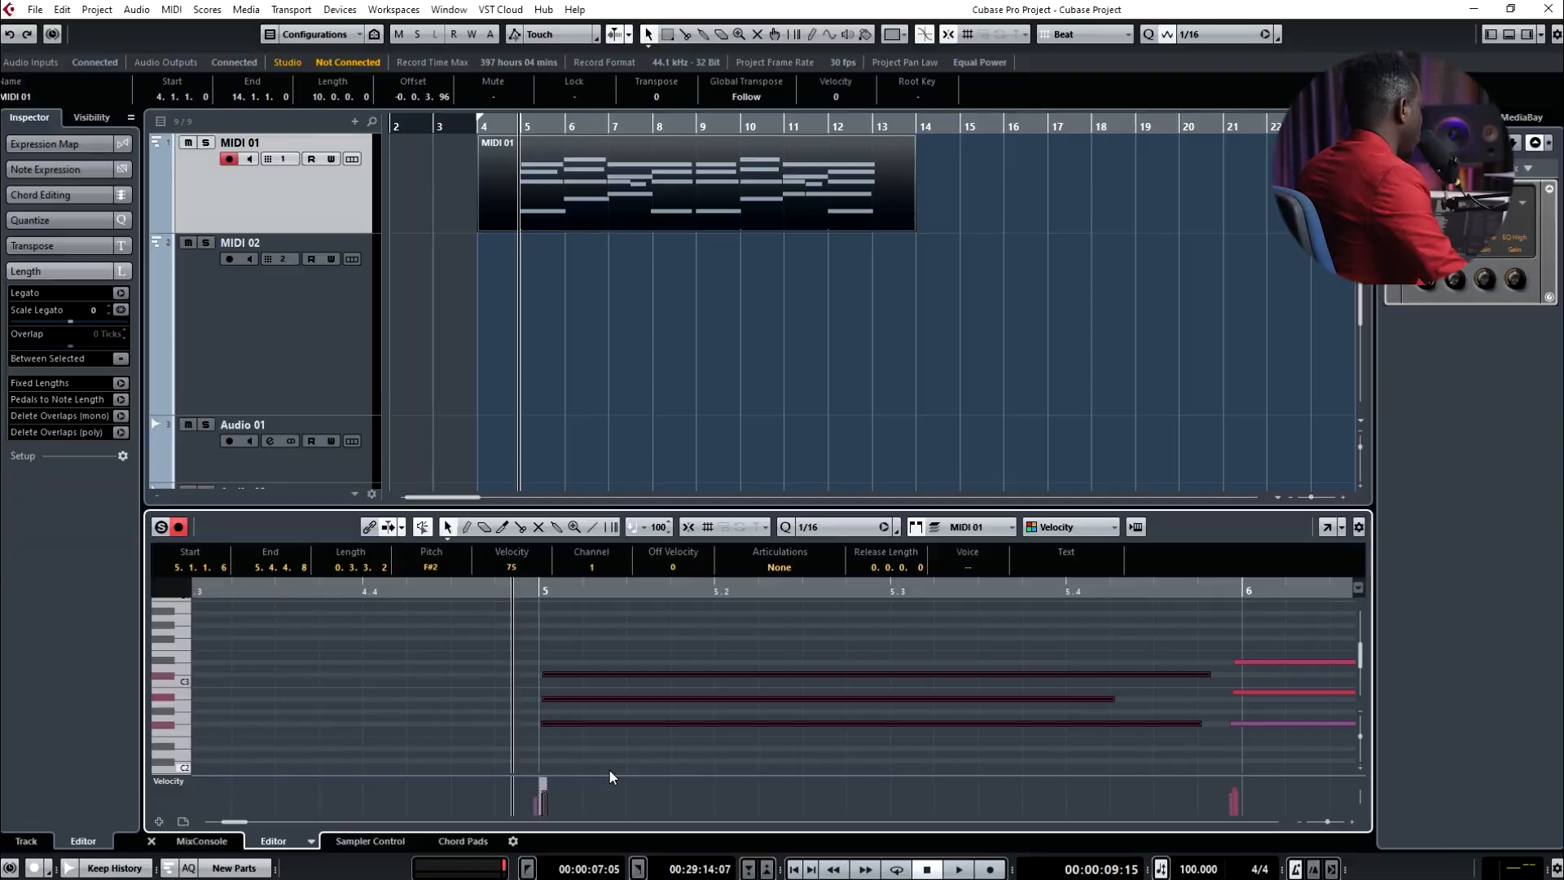
left_click(615, 711)
left_click_drag(589, 632, 627, 744)
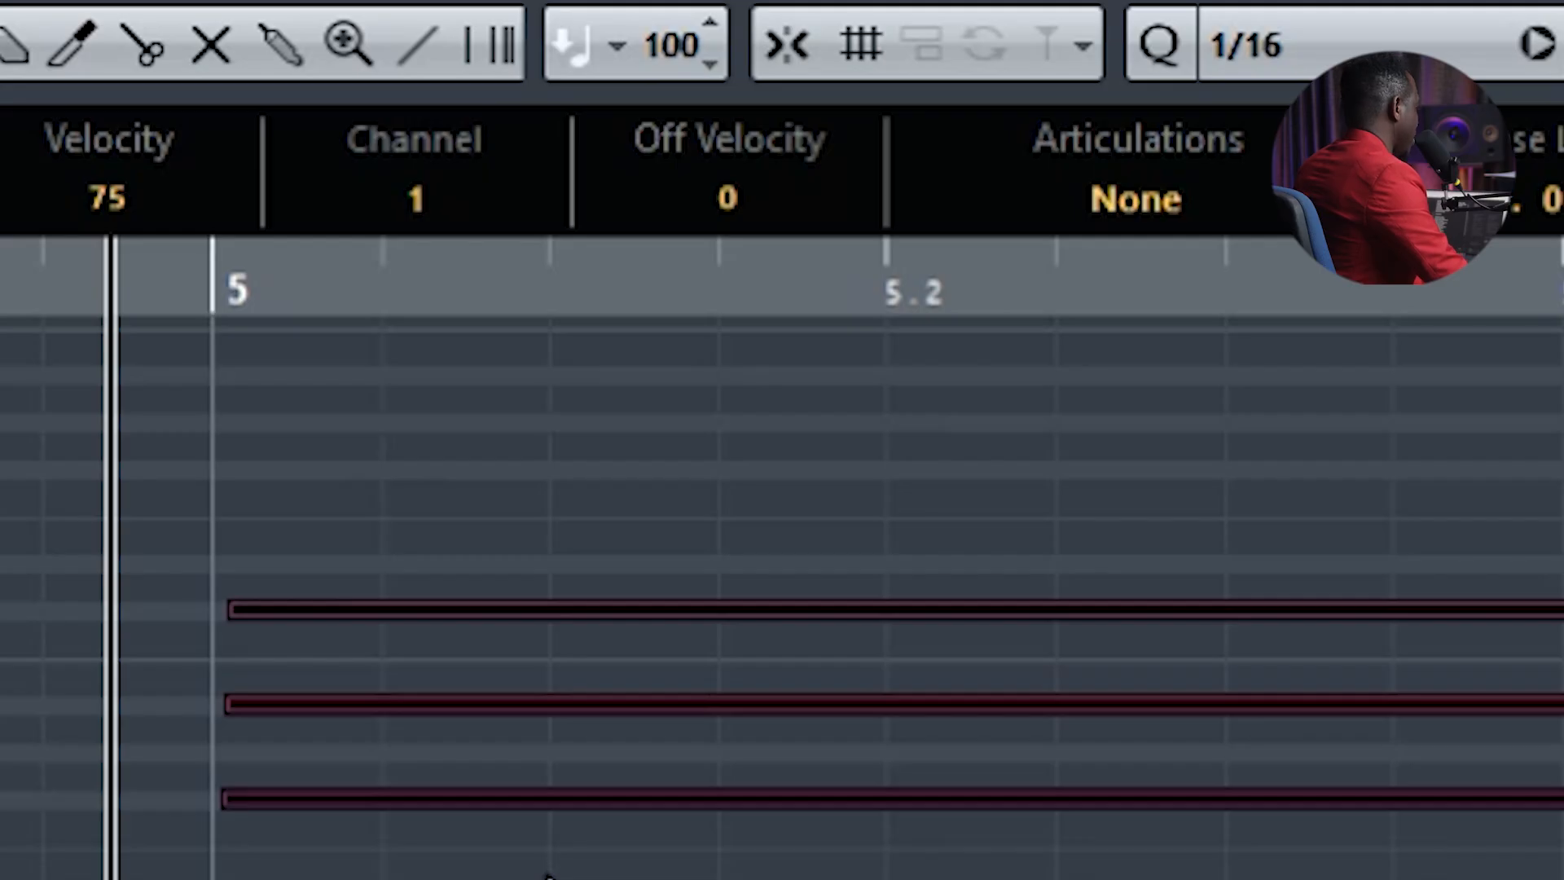
key("q")
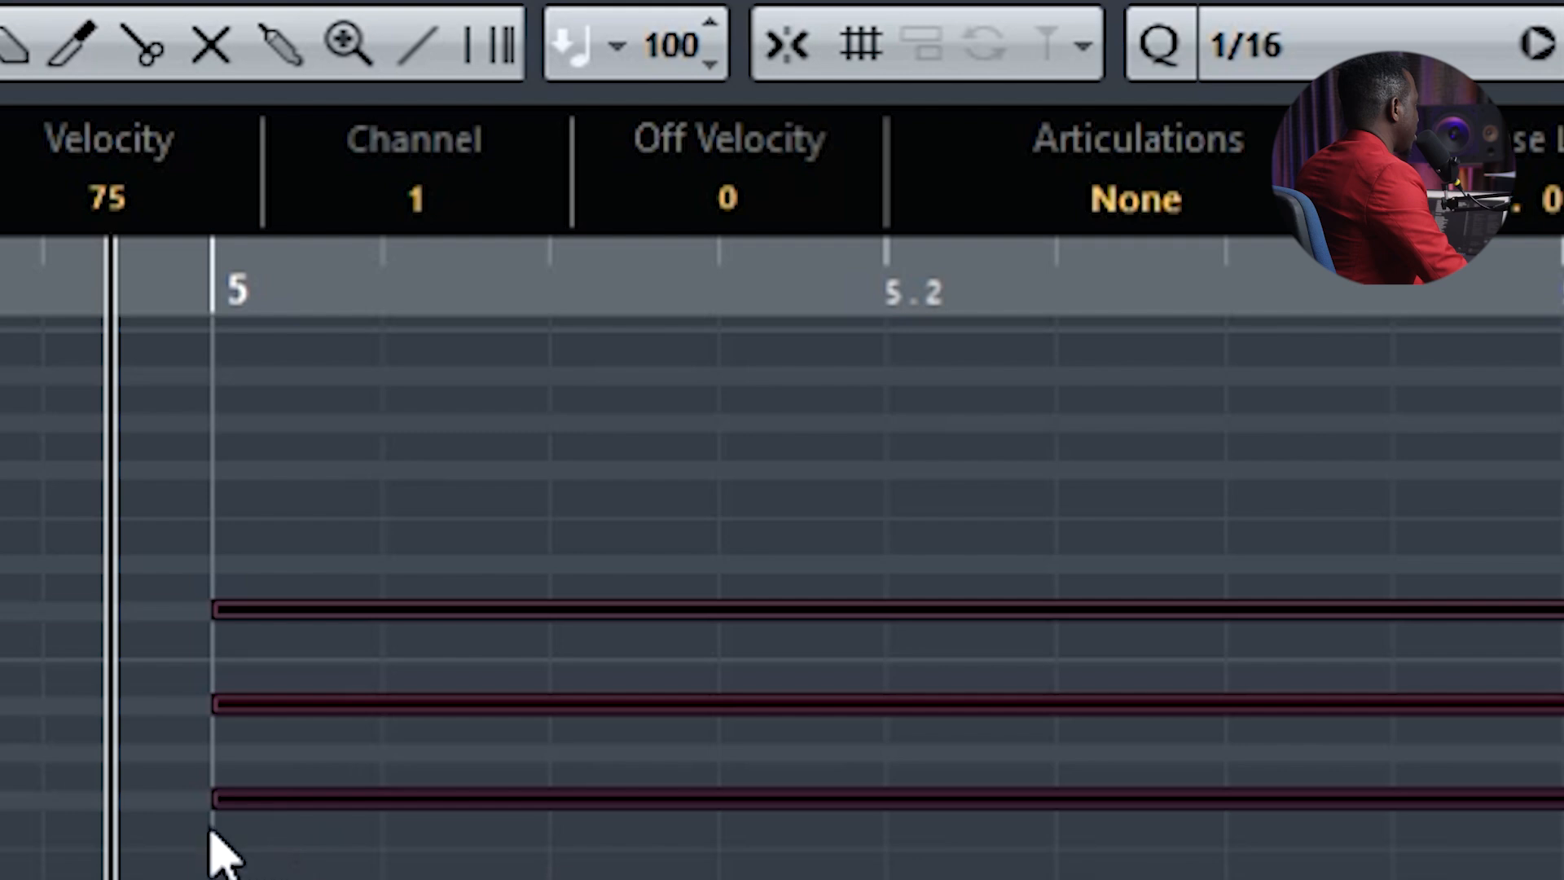
- Quantize the notes of the bar 6 chord, including its low B1 note, to the 1/16 grid
left_click_drag(1563, 571, 1563, 823)
scroll(783, 599, "down", 3)
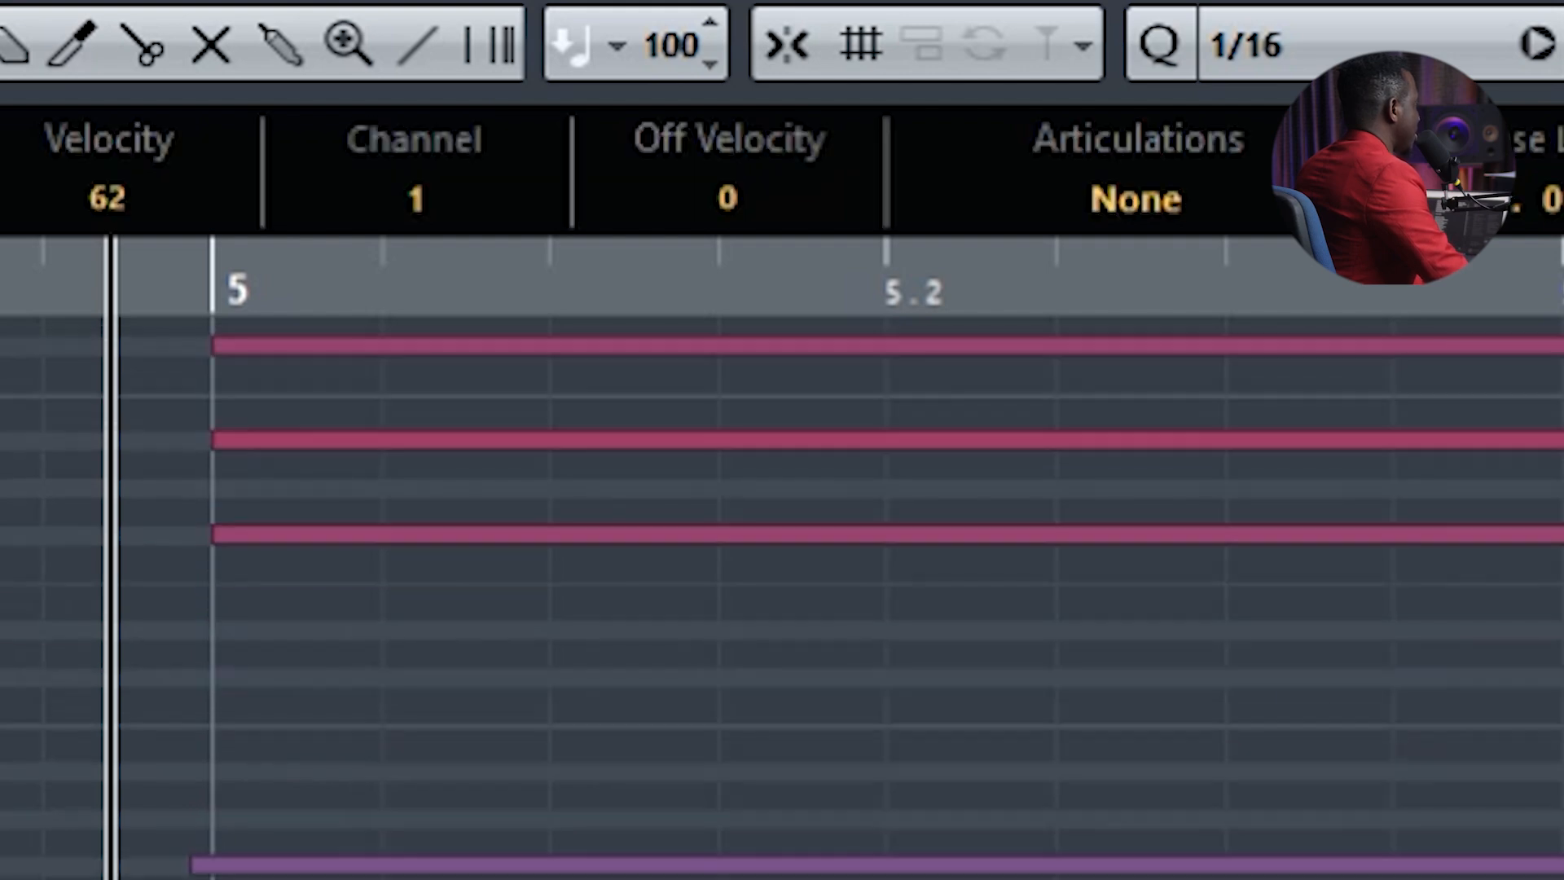
left_click_drag(1563, 798, 1563, 872)
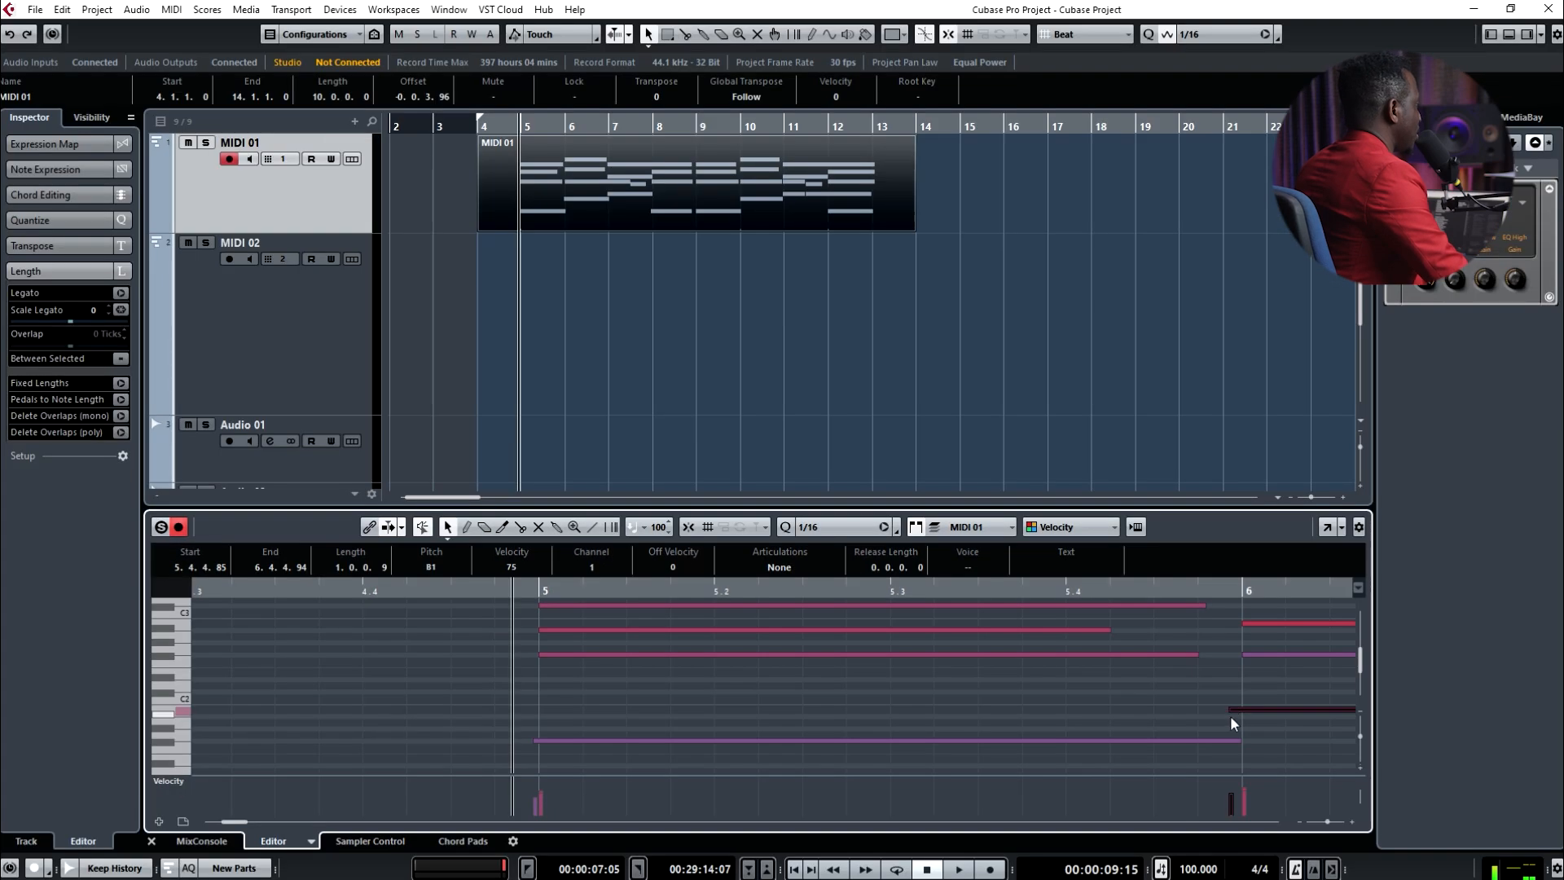
left_click(1238, 730)
scroll(1239, 725, "up", 4)
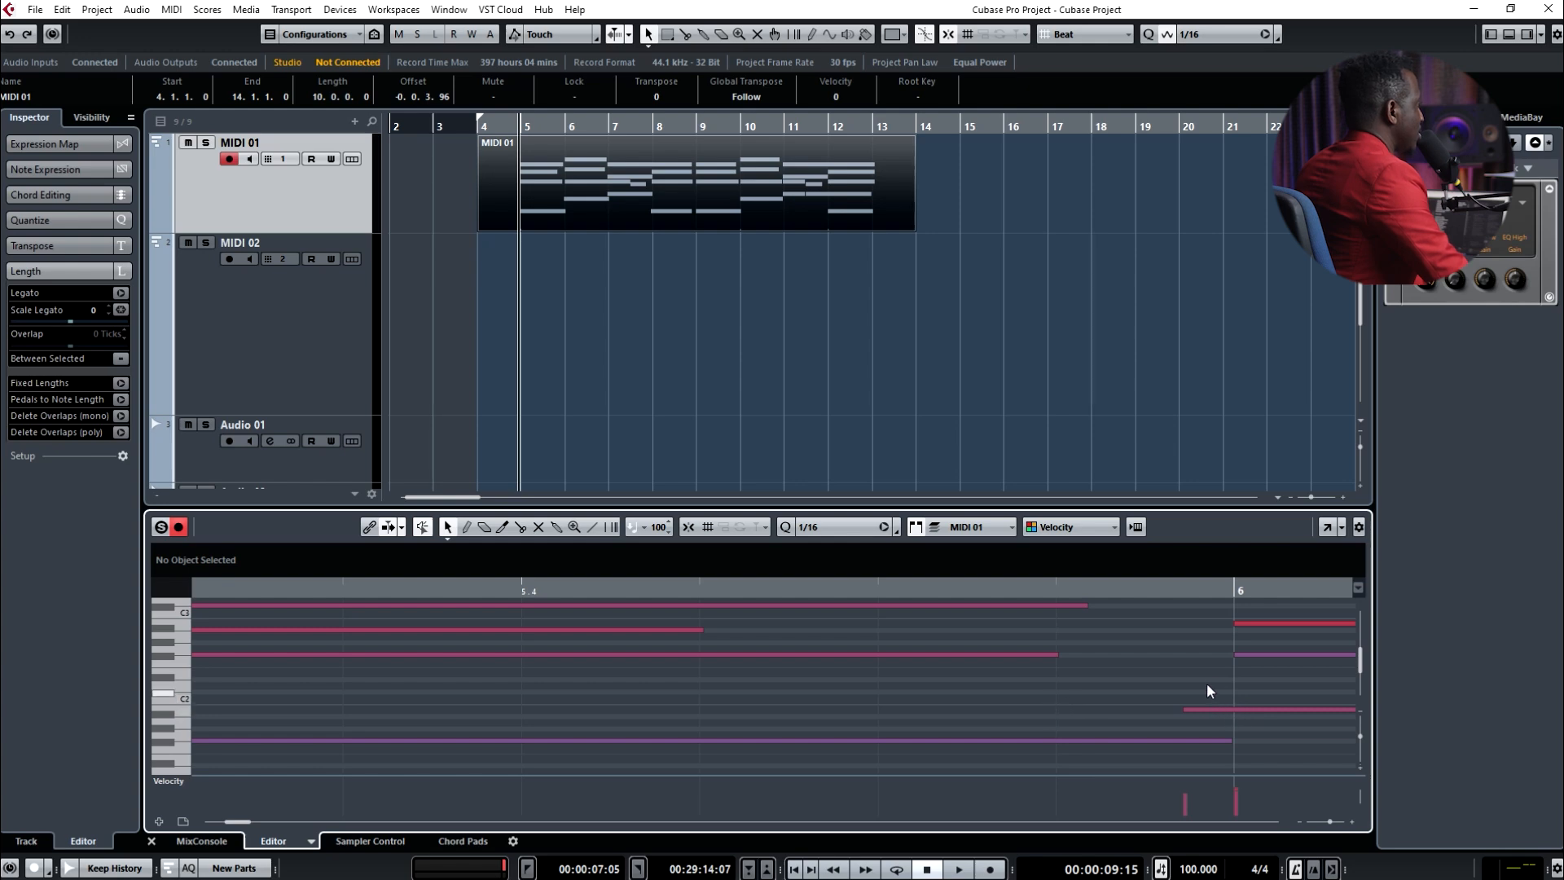
left_click(1207, 711)
key("q")
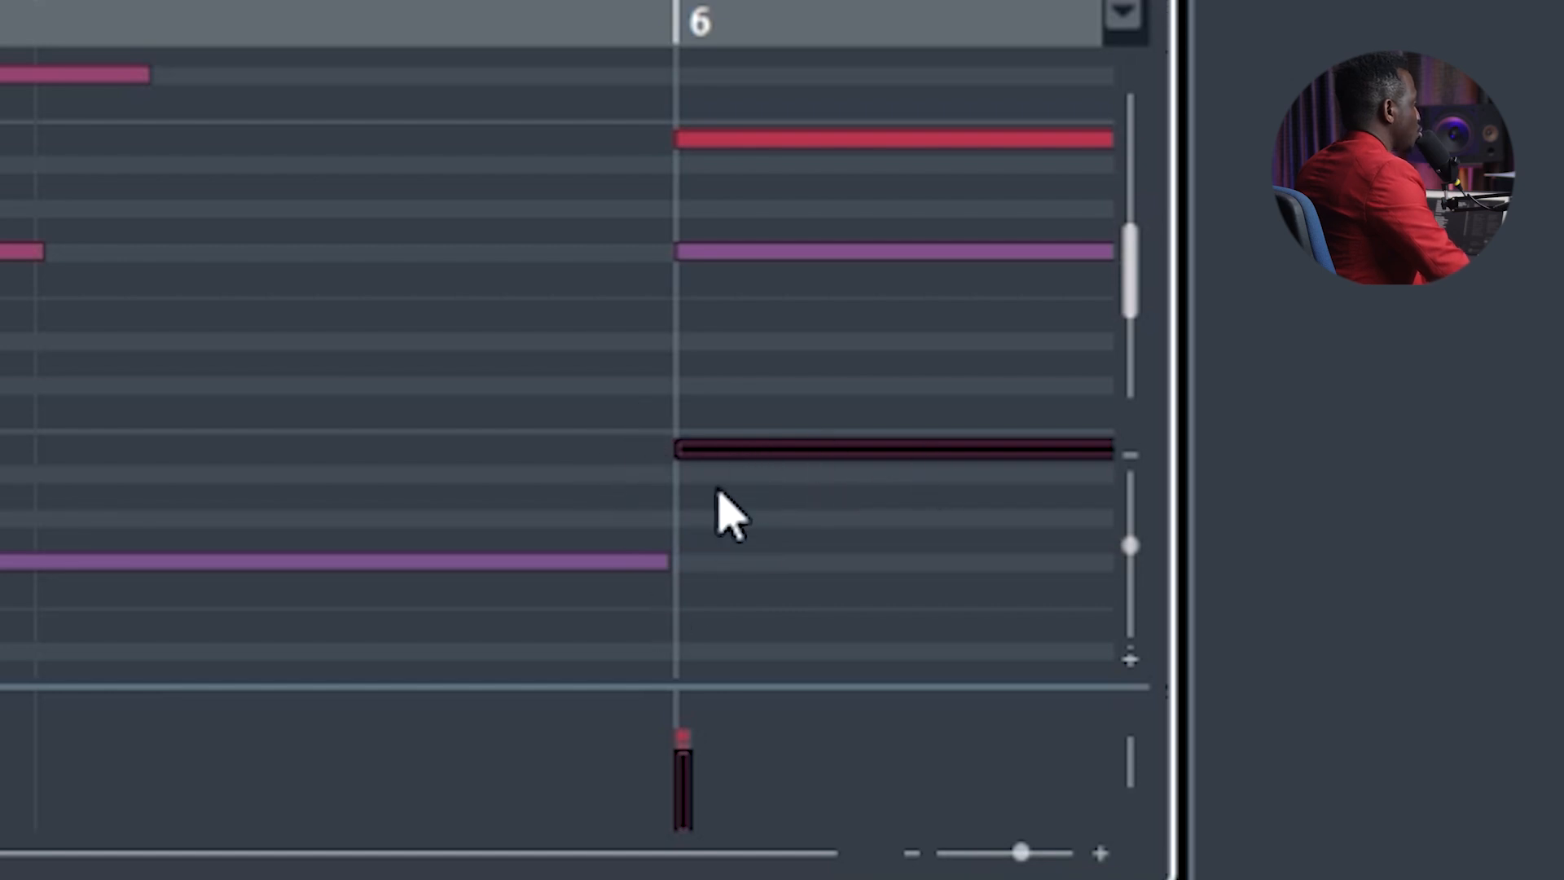
- Select all remaining notes from bar 7 to bar 13 and quantize them to the 1/16 grid
scroll(733, 367, "down", 5)
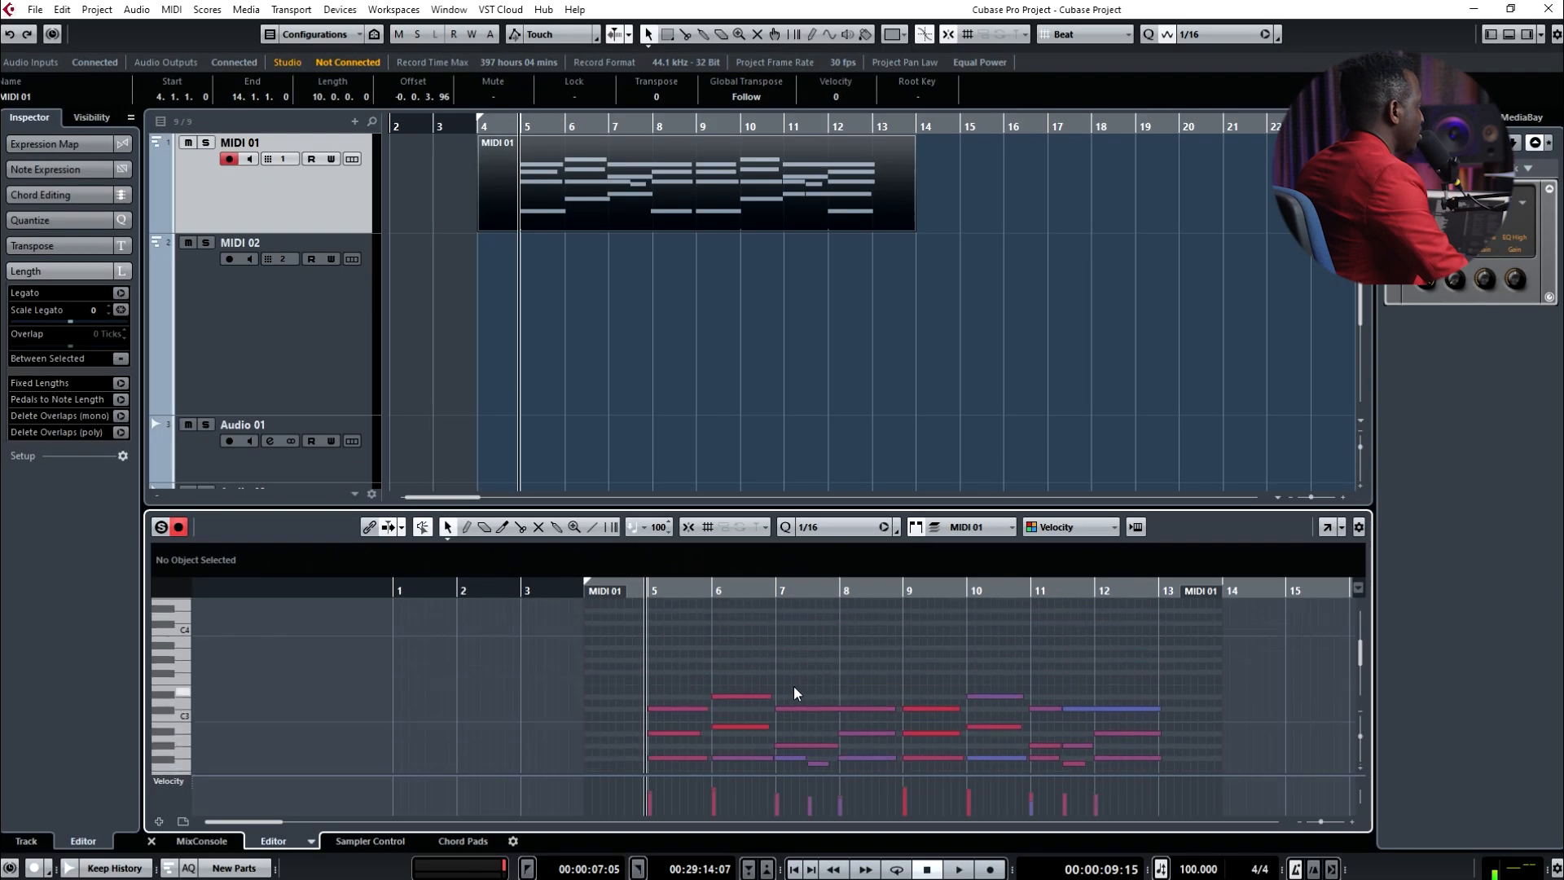
left_click_drag(786, 668, 1155, 735)
scroll(943, 743, "up", 2)
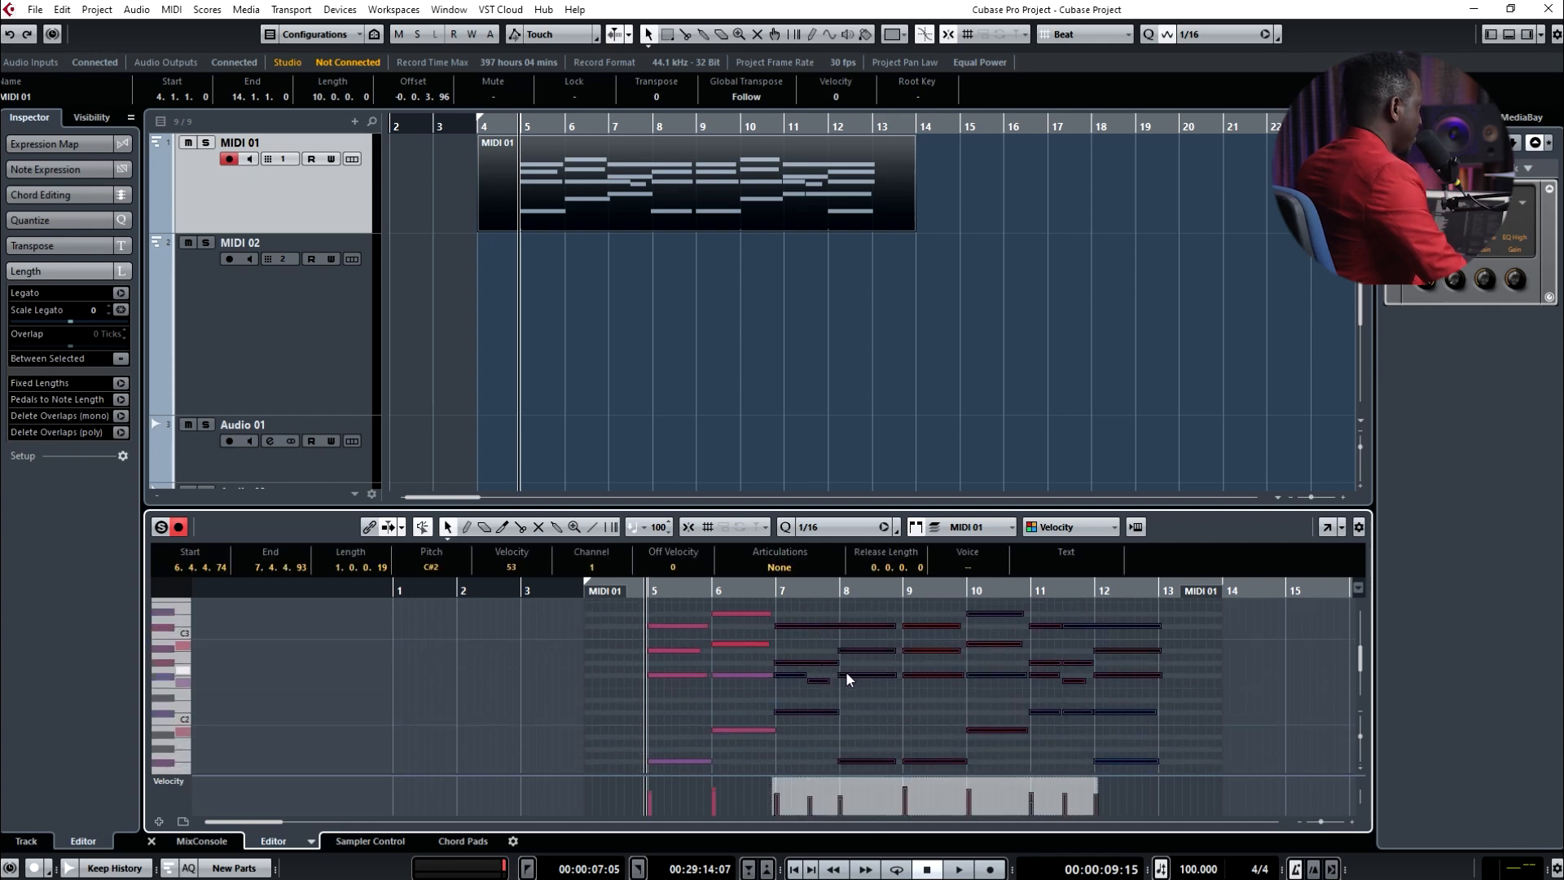
key("q")
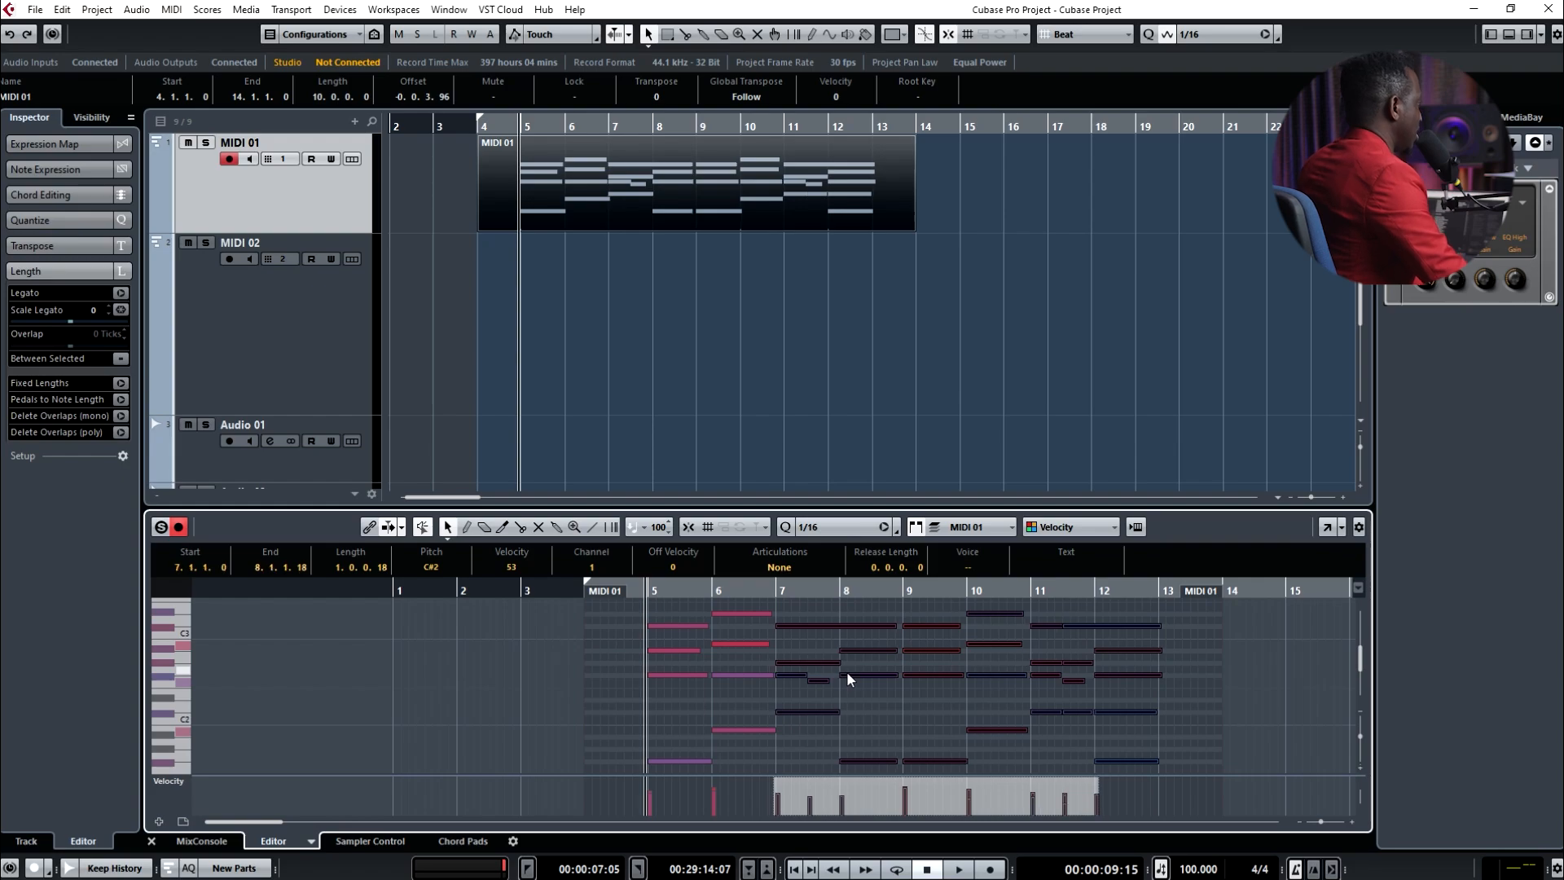
- Deselect the notes, play the quantized part to about bar 13, stop, and return the cursor to just before bar 5
left_click(678, 614)
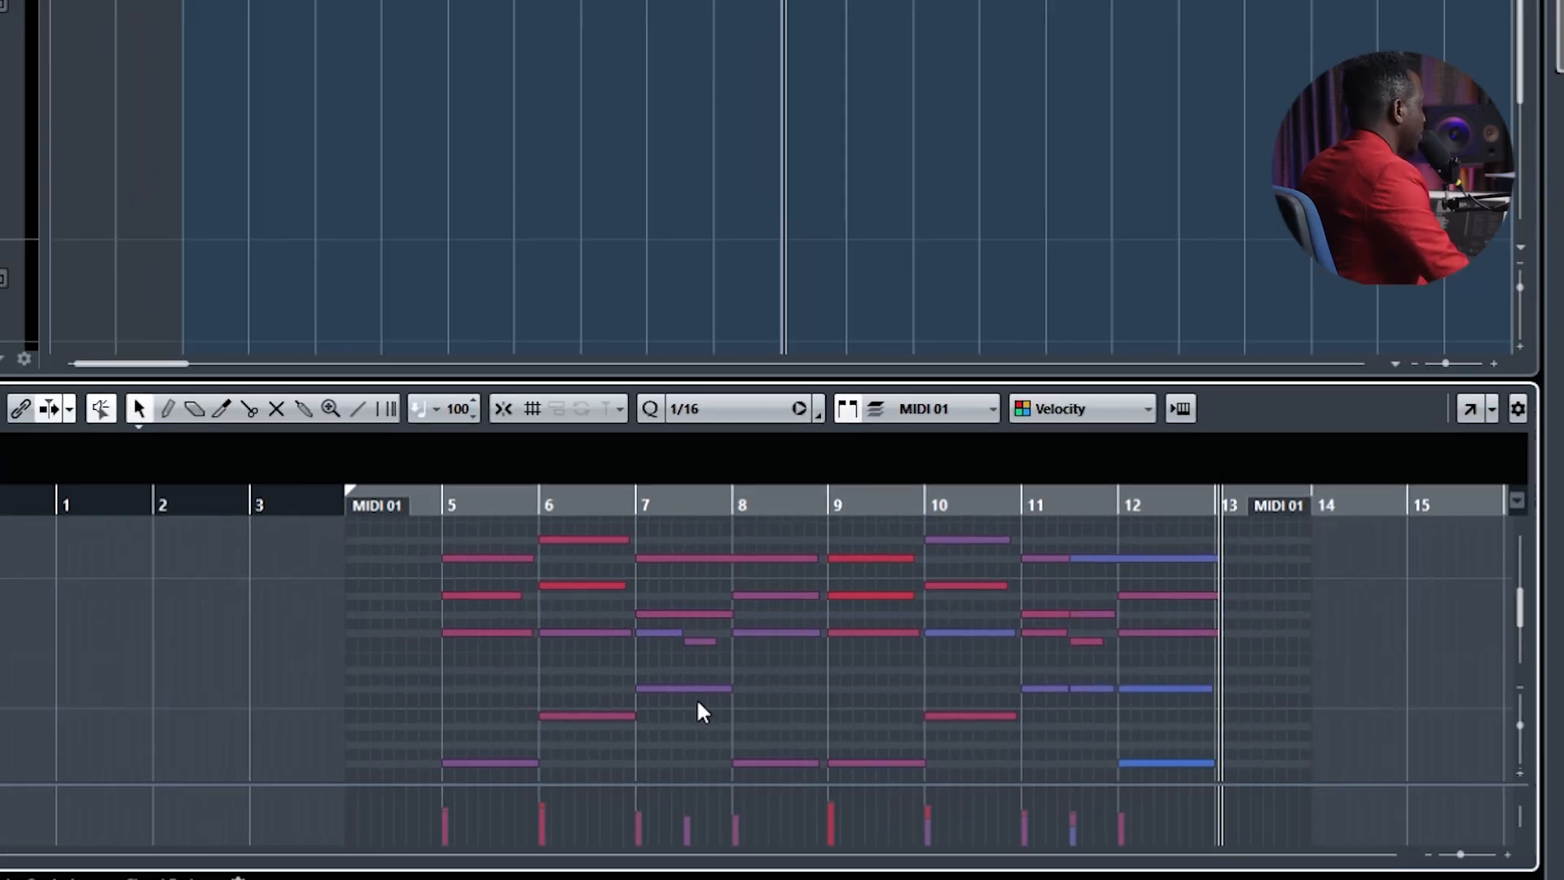
key("space")
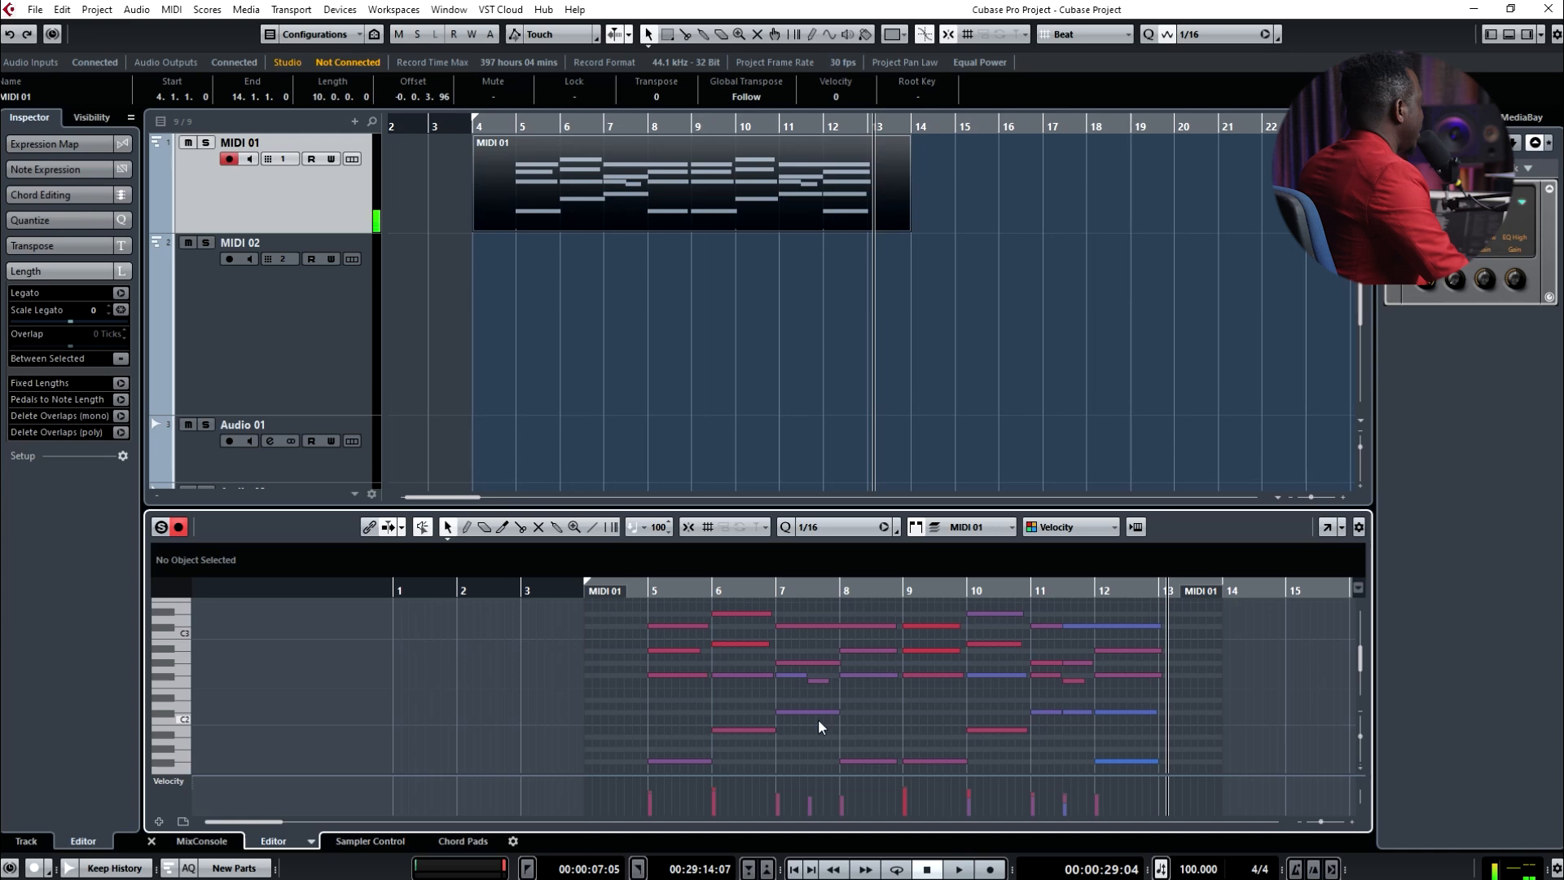
left_click(639, 591)
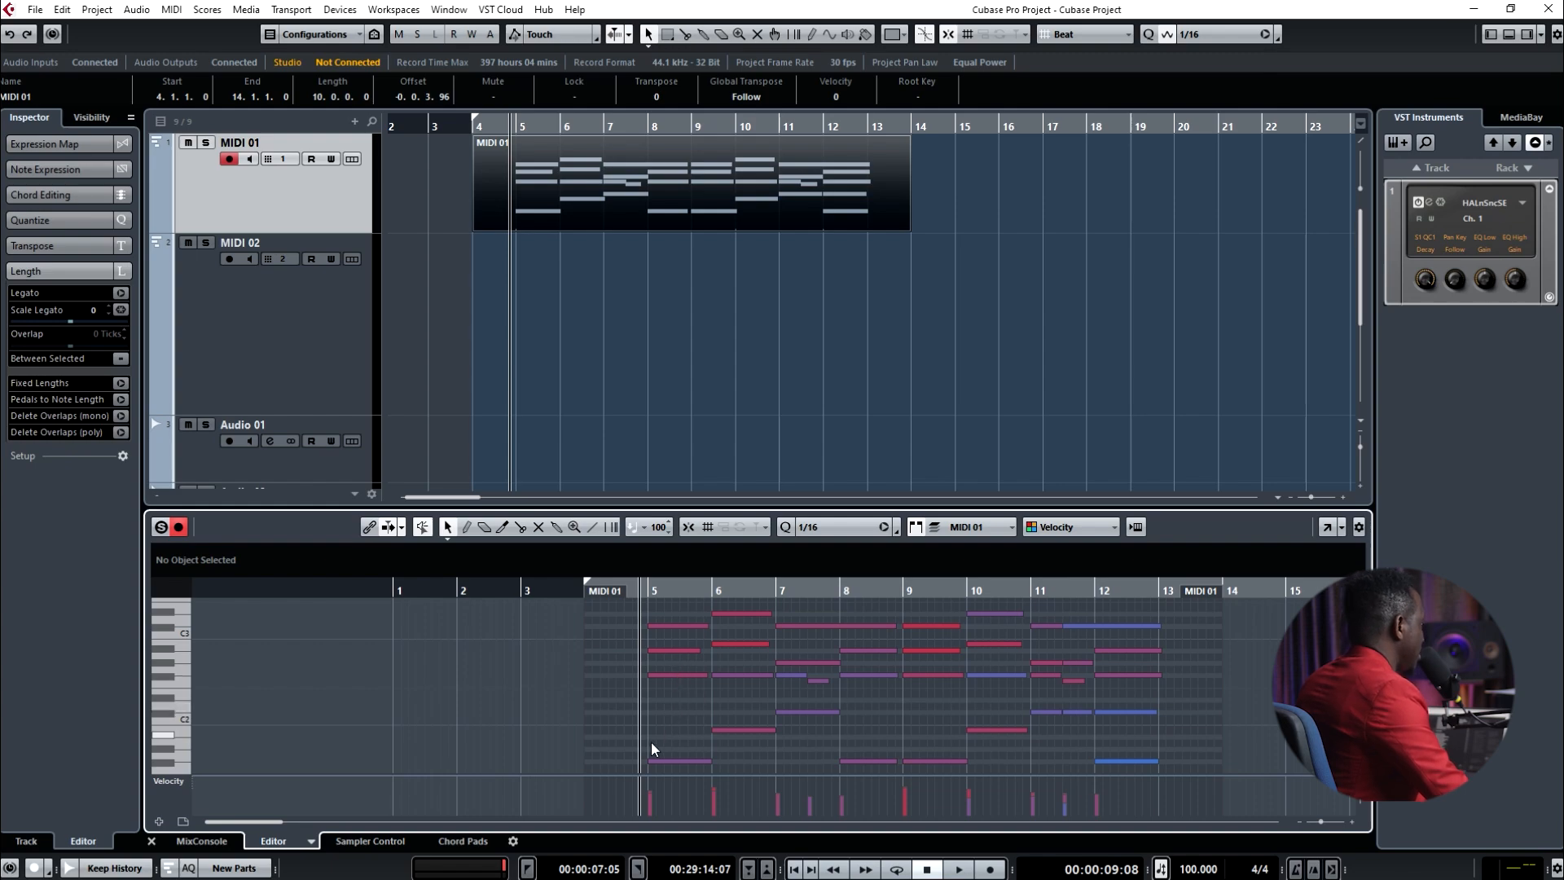
- Try moving the low note of the bar 5 chord up seven semitones to C#2
left_click_drag(674, 761, 673, 717)
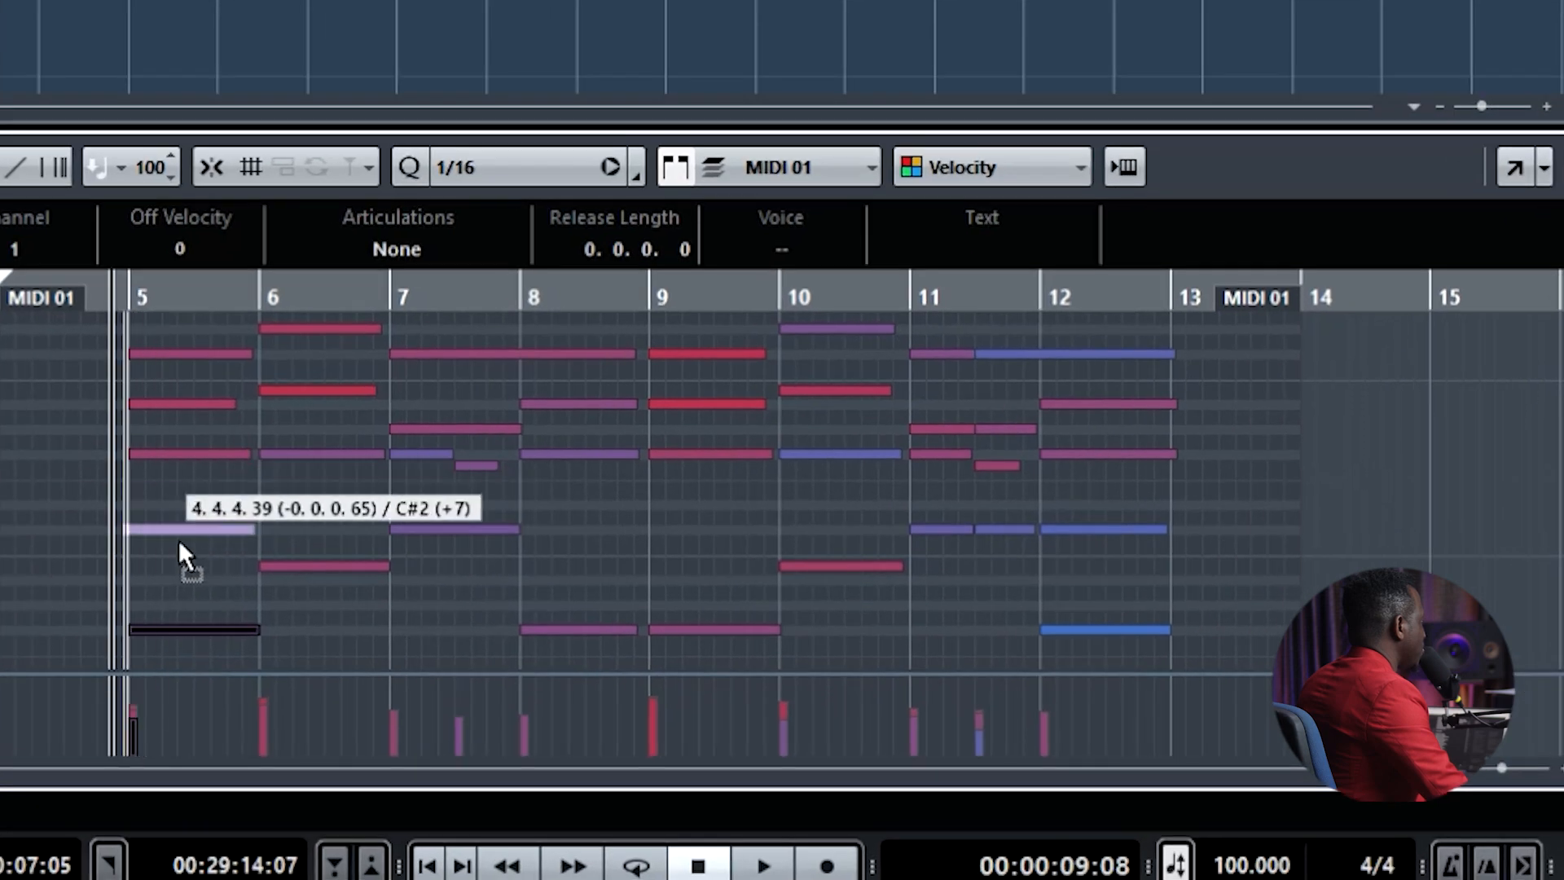
mouse_move(179, 542)
left_mouse_down()
mouse_move(225, 523)
mouse_move(178, 526)
mouse_move(178, 492)
mouse_move(183, 637)
mouse_move(171, 527)
mouse_move(184, 523)
left_mouse_up()
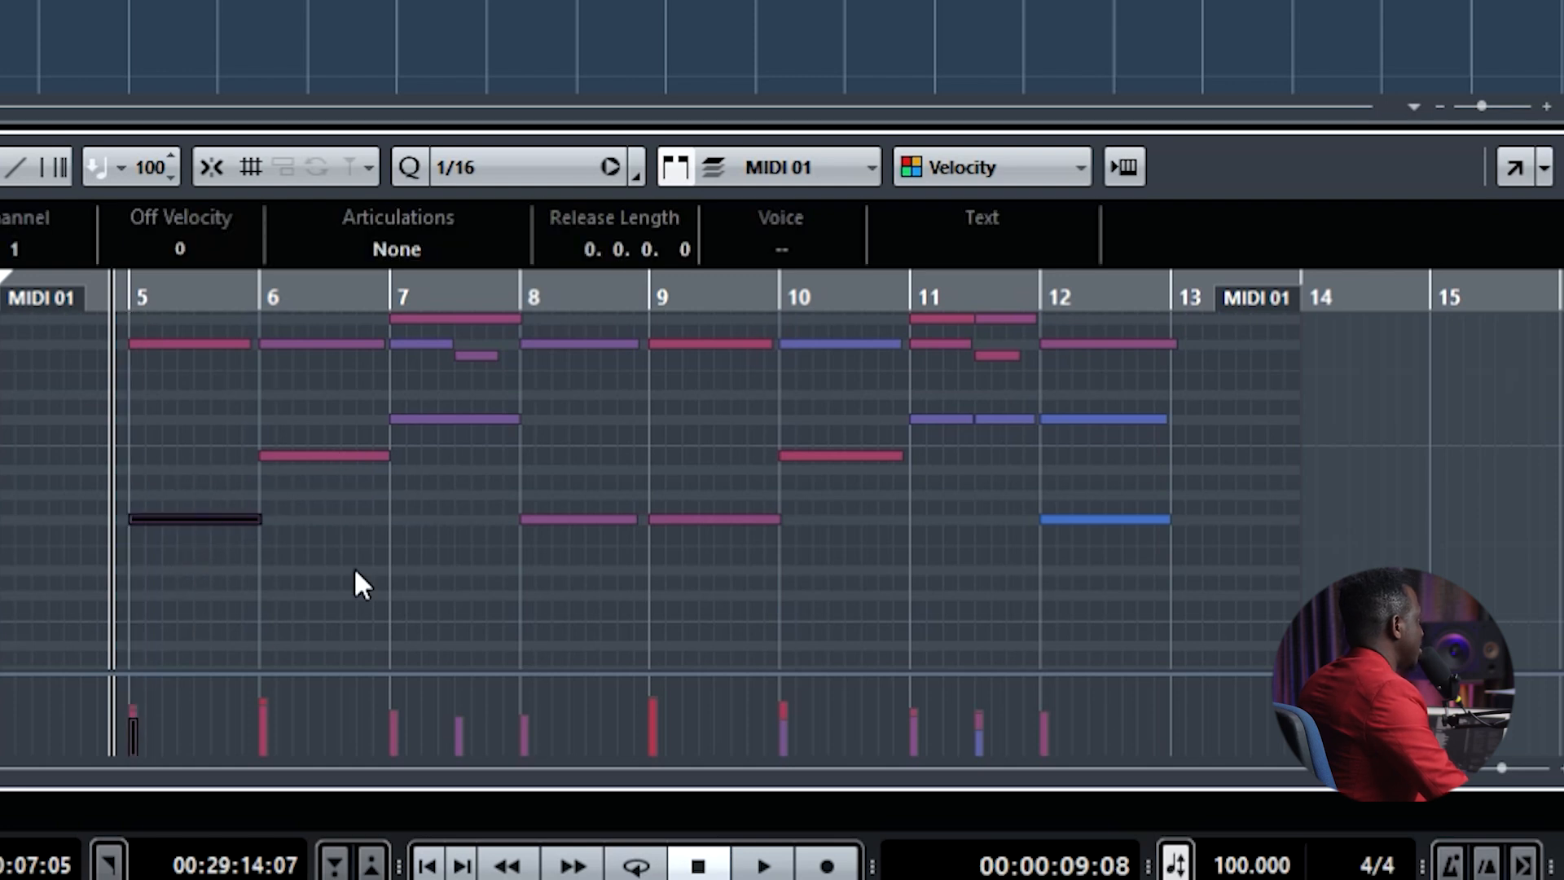
- Select all notes of the MIDI 01 part and try shifting them together up and down in pitch
scroll(353, 567, "up", 3)
key("ctrl+a")
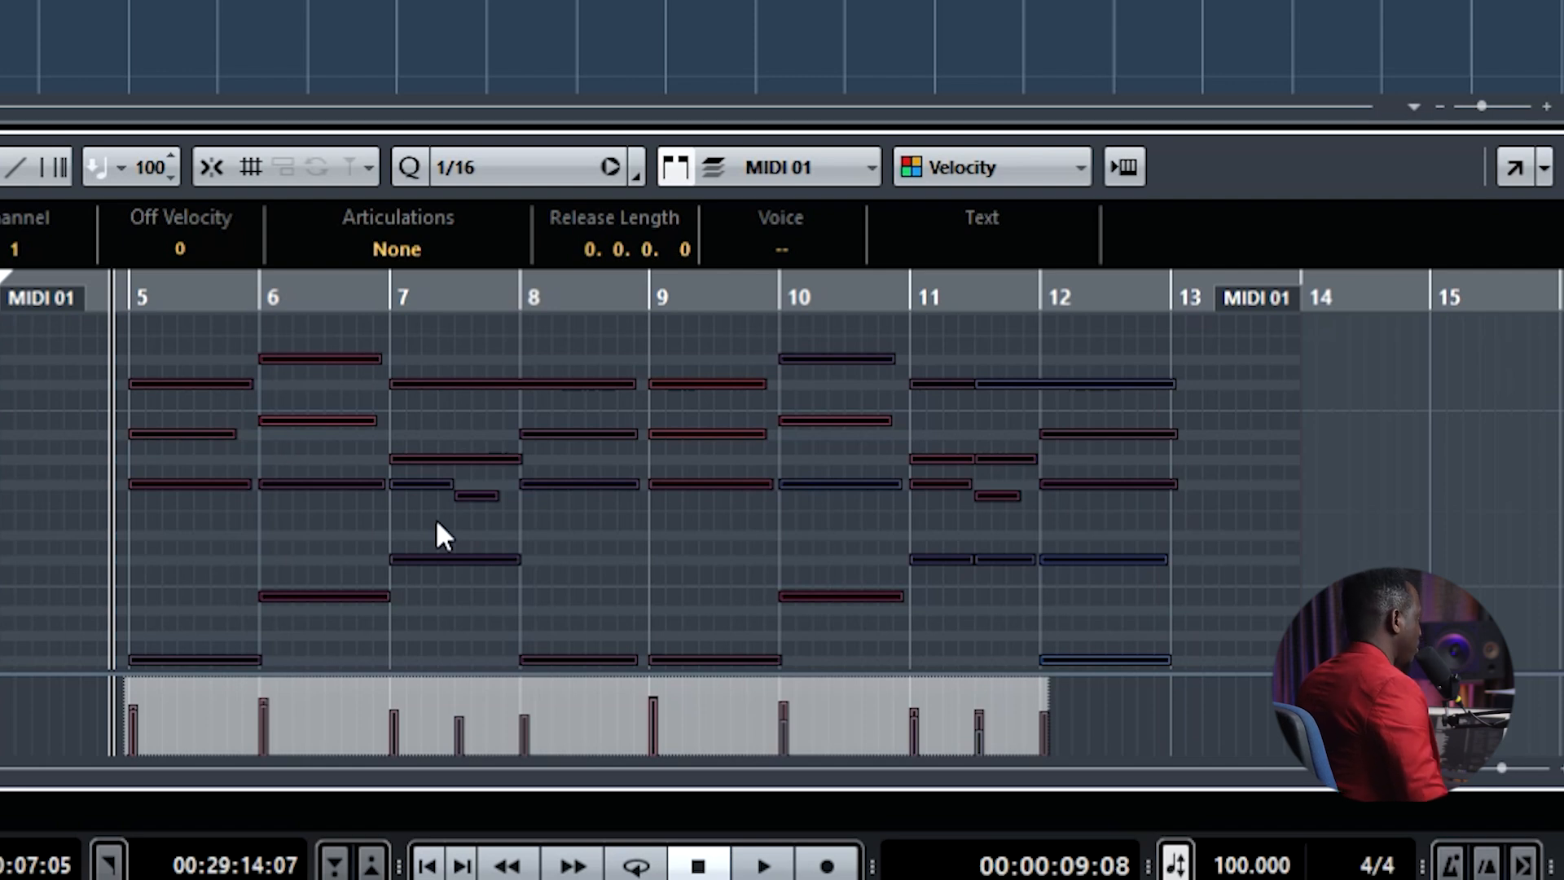
scroll(437, 523, "down", 4)
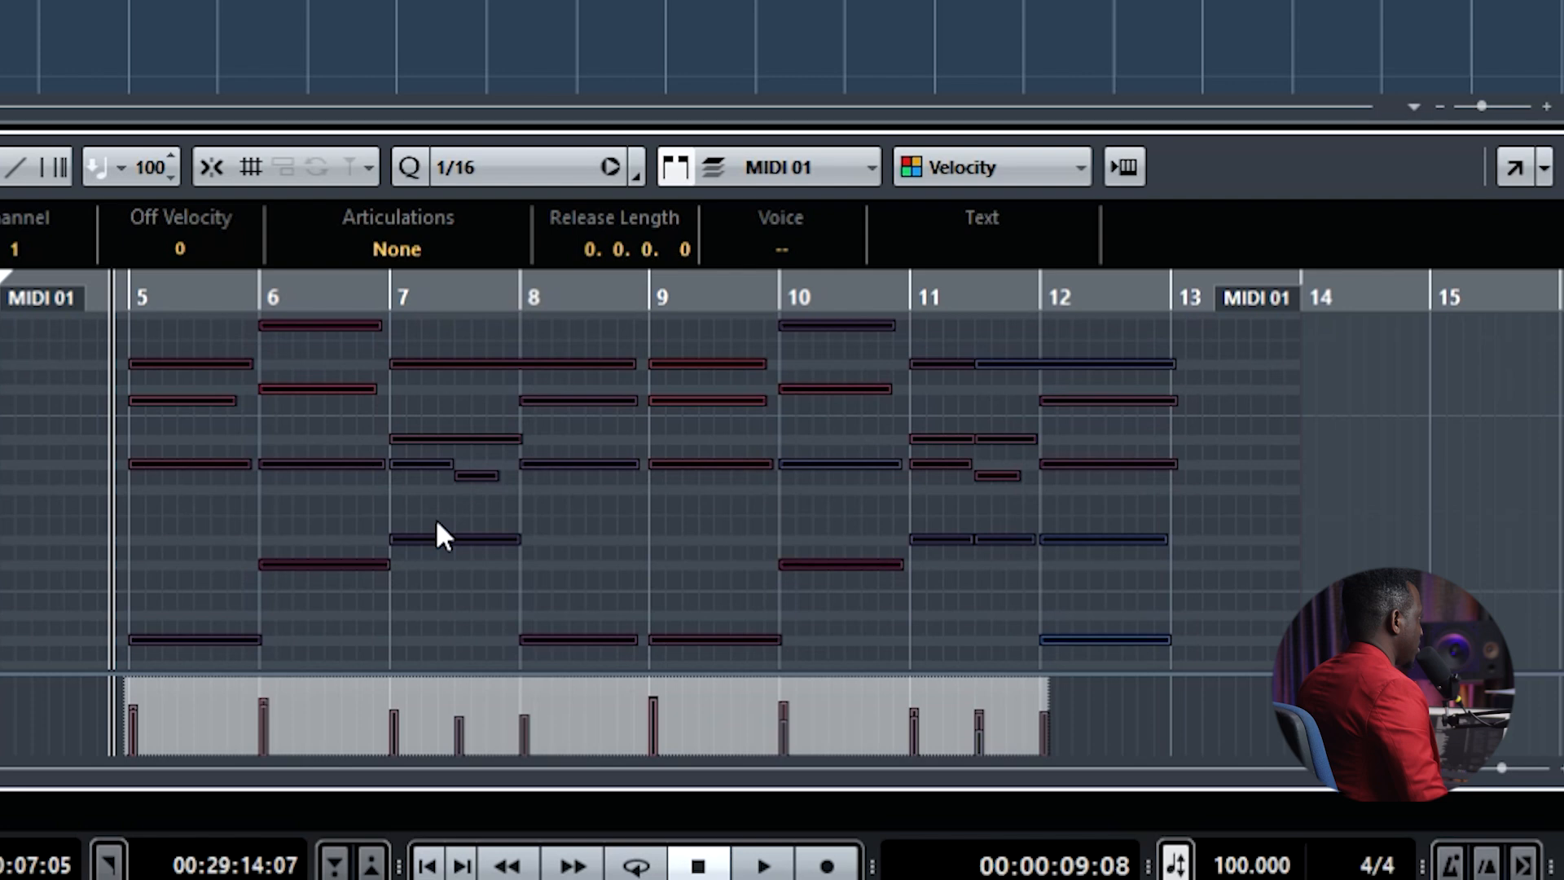
scroll(437, 523, "up", 5)
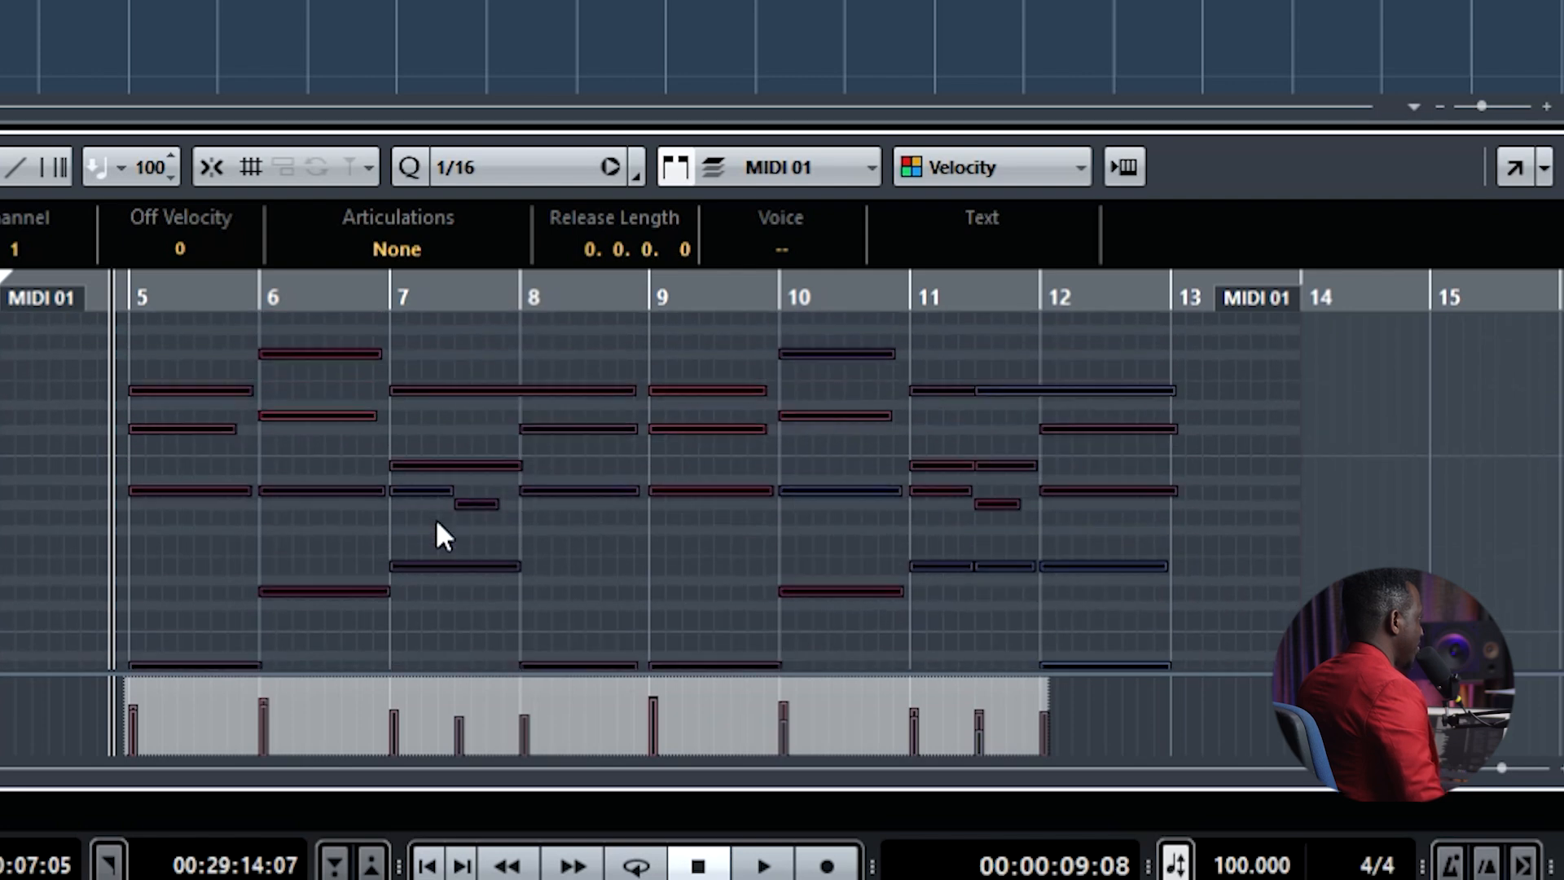
scroll(437, 523, "down", 2)
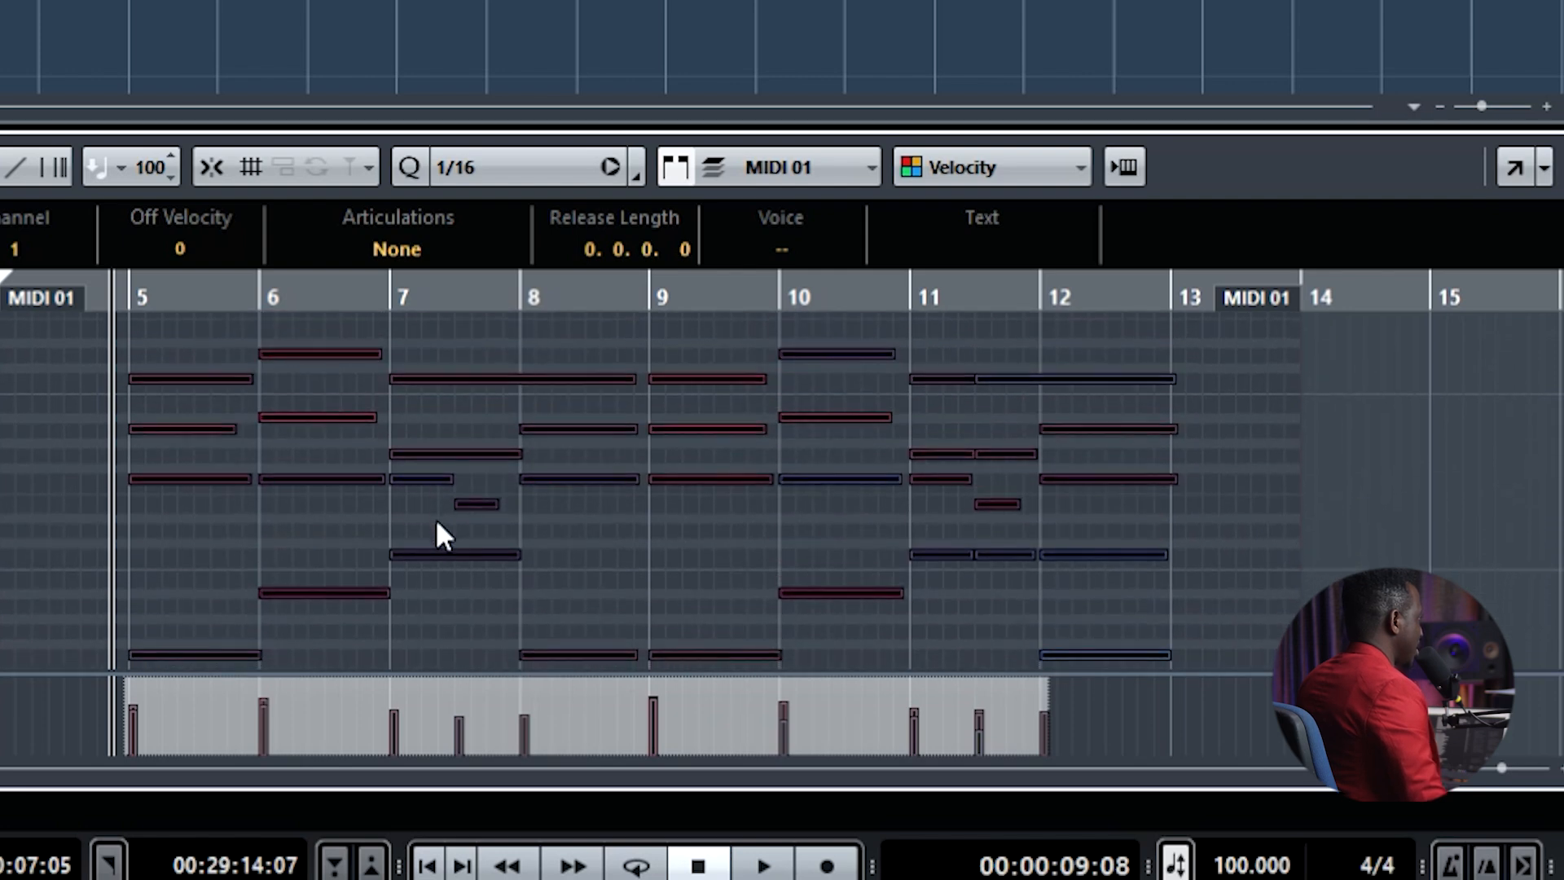
scroll(436, 523, "up", 1)
scroll(437, 523, "down", 1)
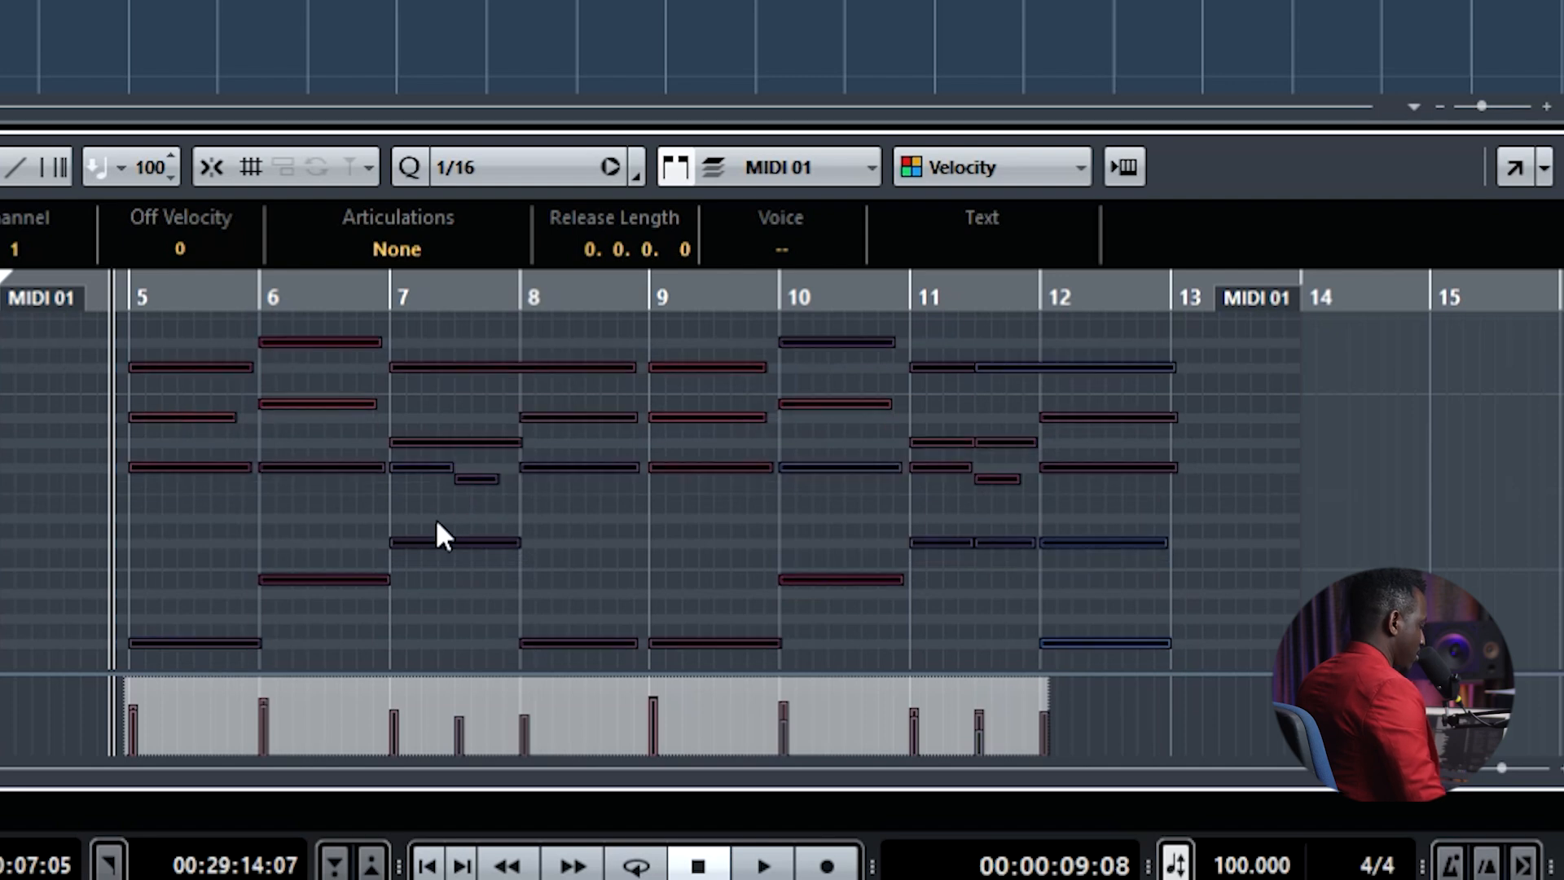
scroll(436, 524, "up", 1)
scroll(437, 523, "down", 2)
scroll(437, 523, "up", 2)
scroll(437, 523, "down", 1)
scroll(437, 523, "up", 1)
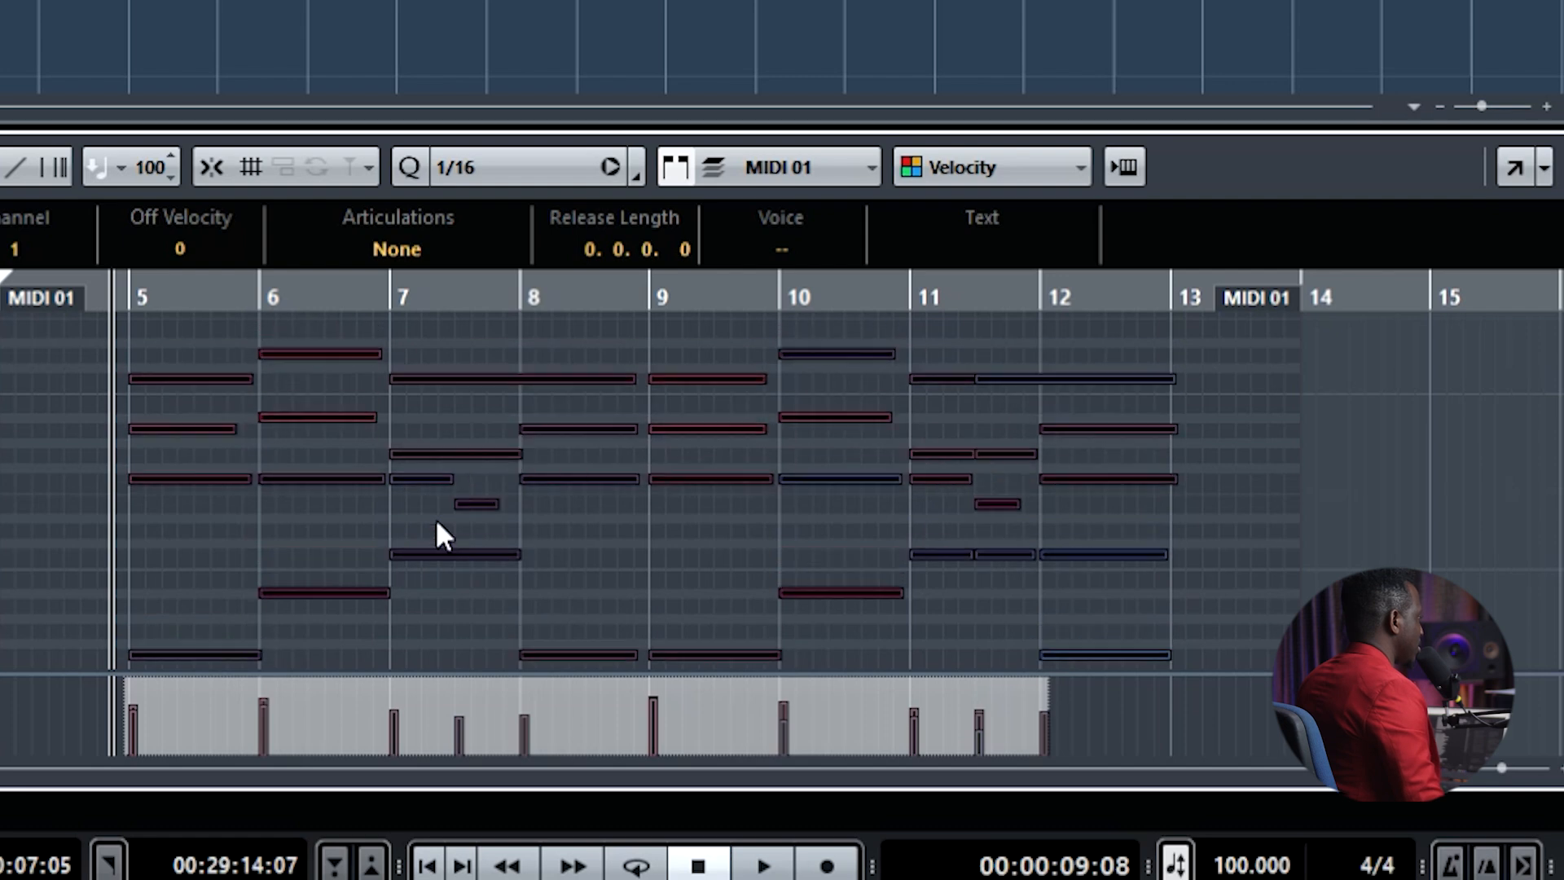
scroll(438, 525, "down", 1)
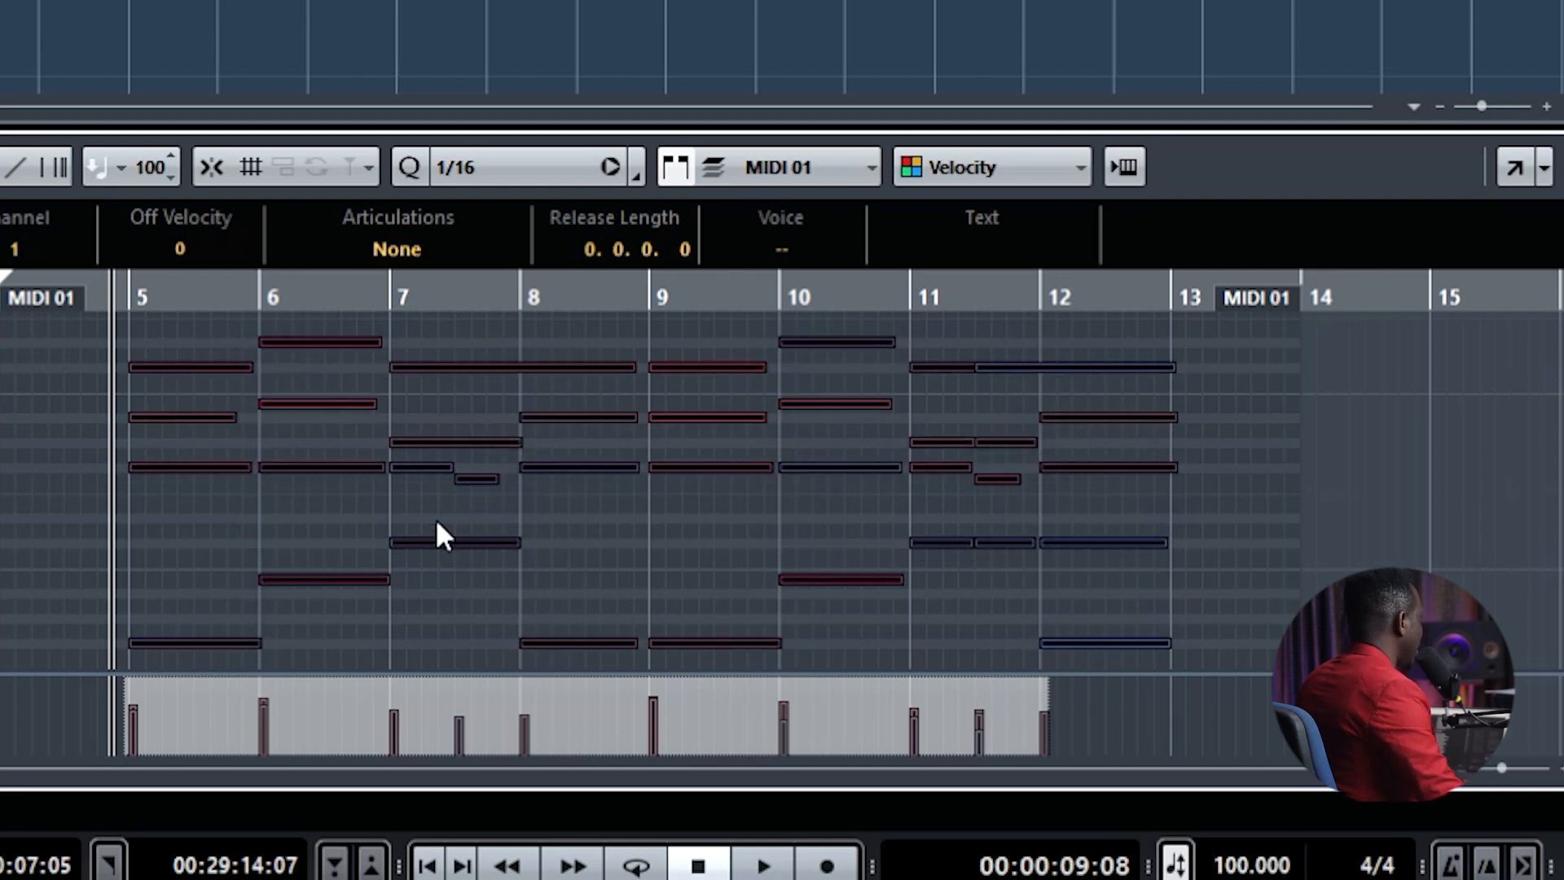
- Play the part briefly from just before bar 5, stop within bar 5, and deselect all notes
key("space")
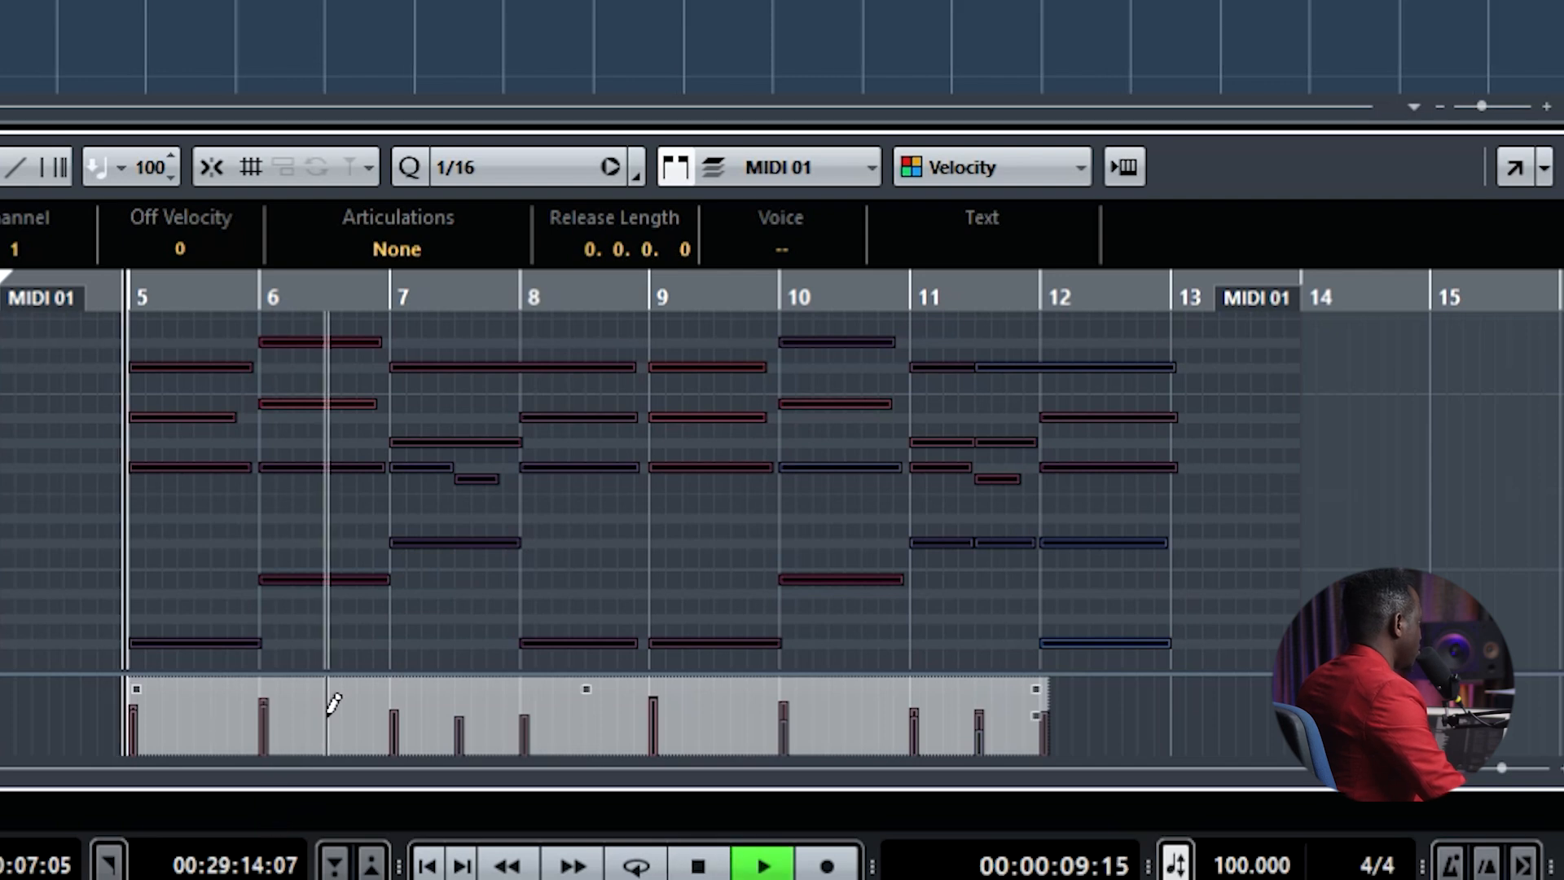
key("space")
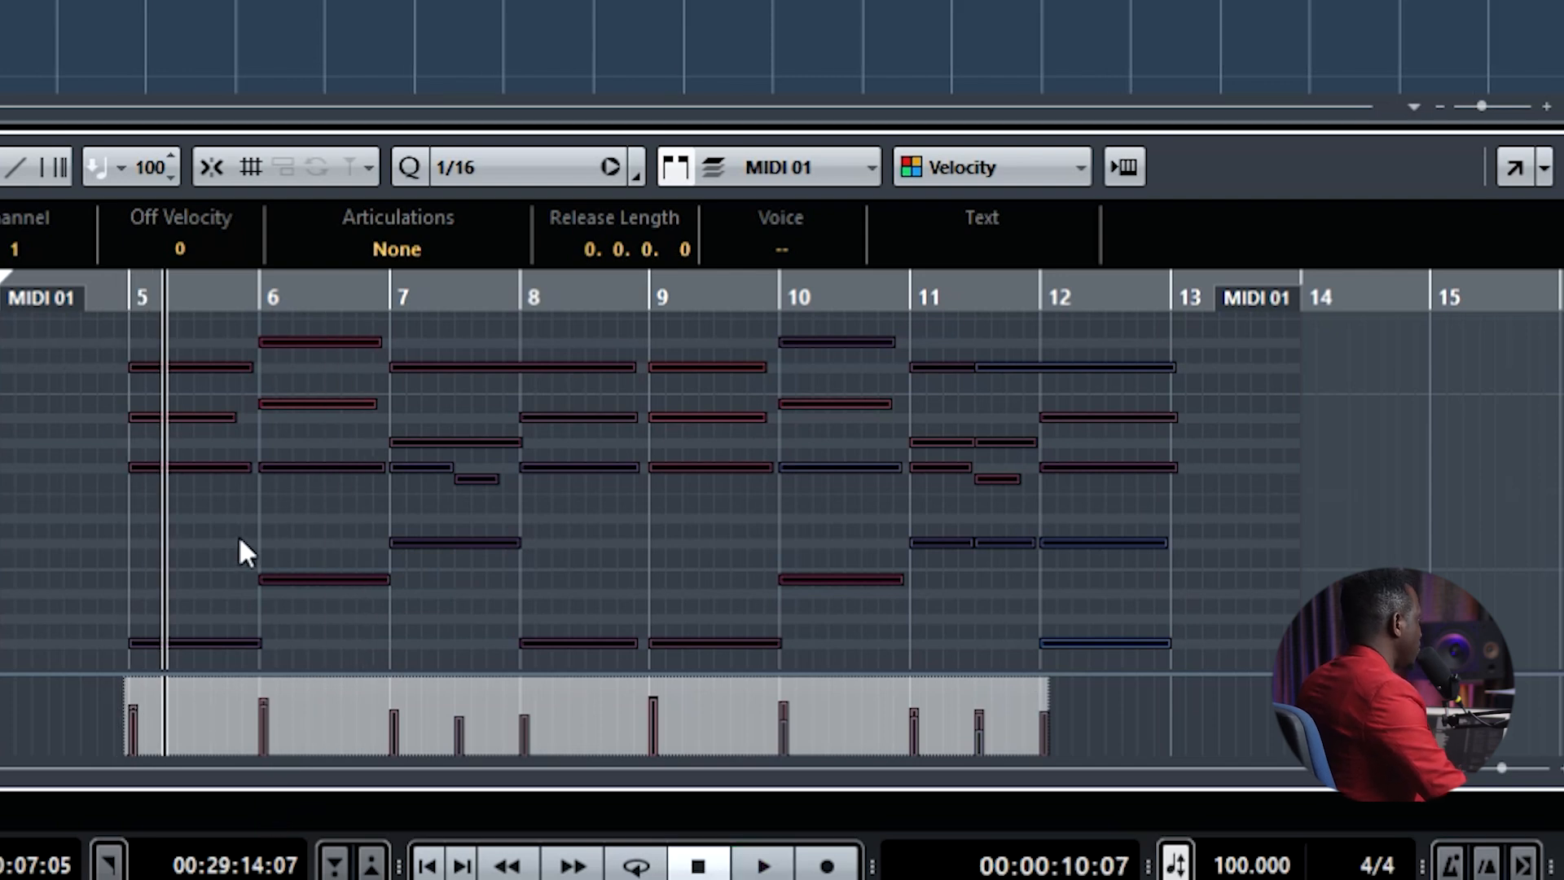
scroll(238, 538, "down", 5)
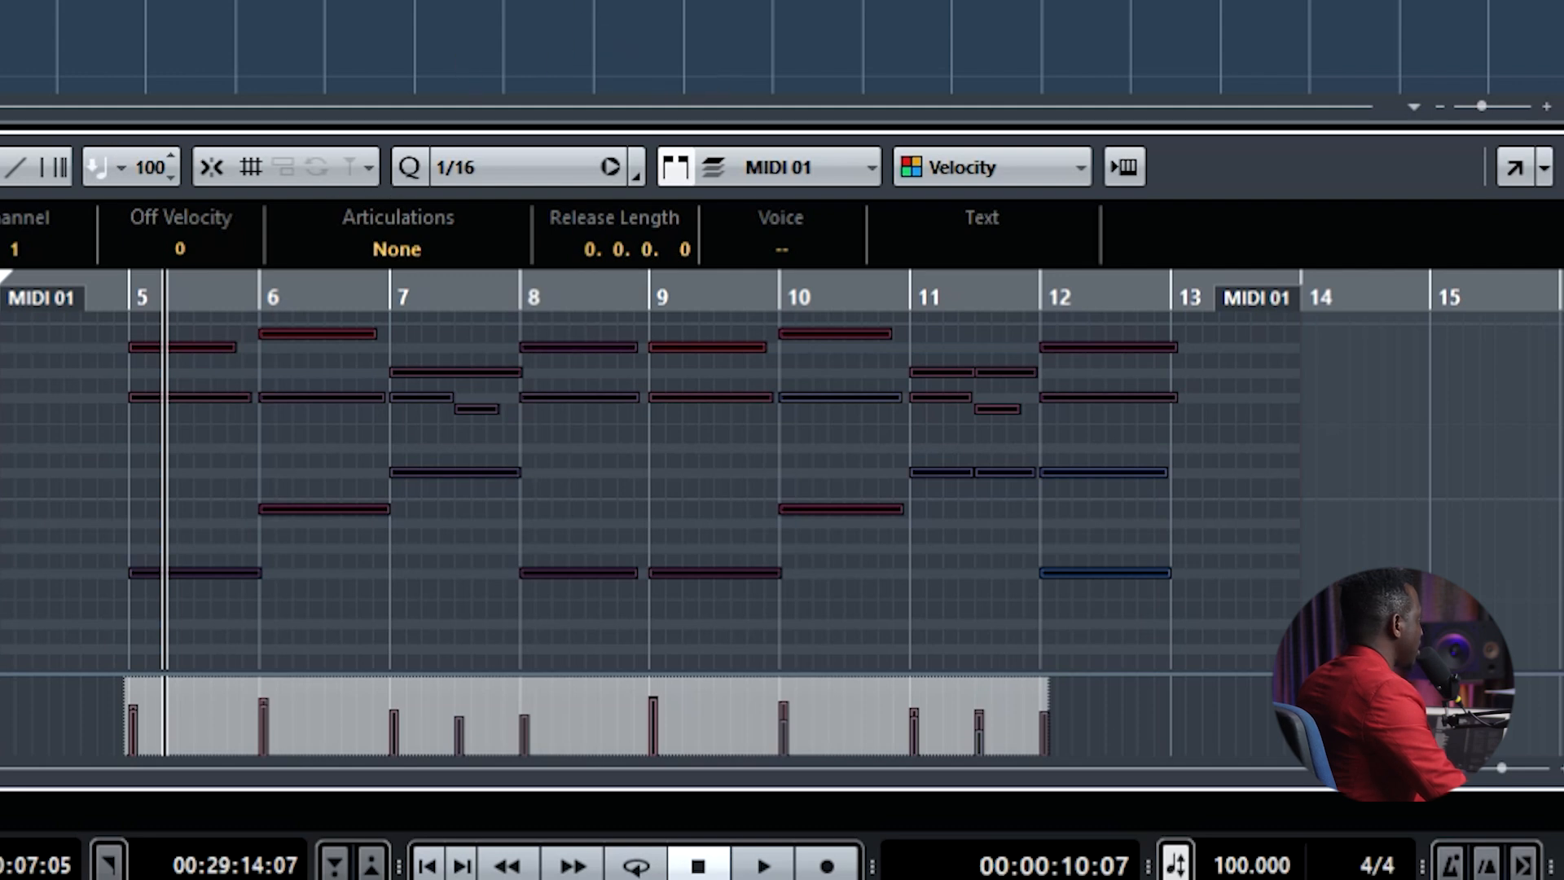
left_click(76, 488)
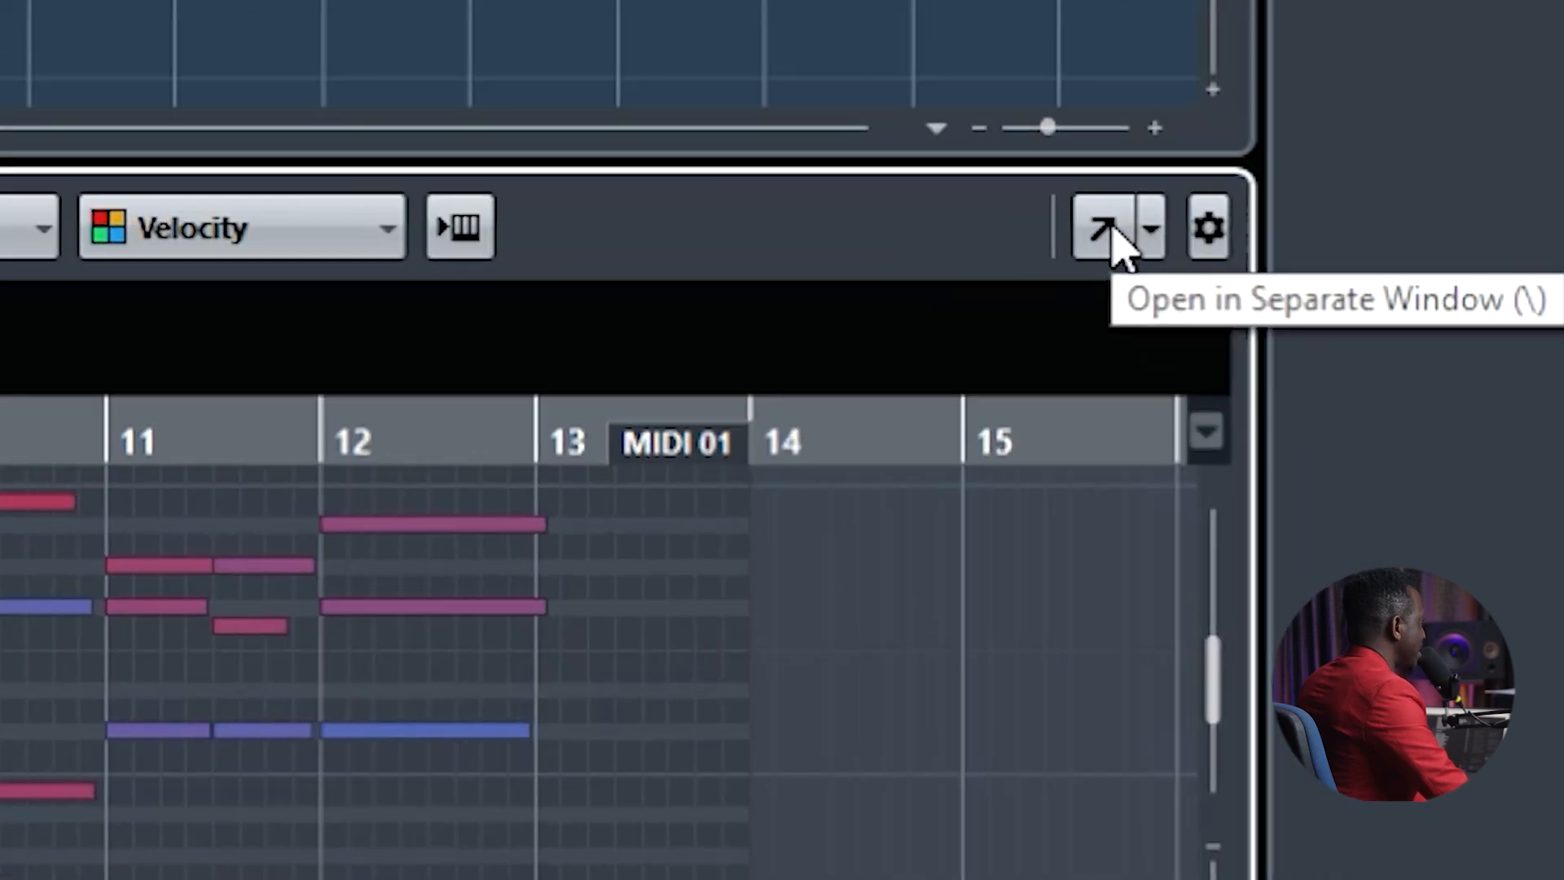
- Open the MIDI 01 Key Editor in a separate, enlarged window and place the project cursor just before bar 5
left_click(1113, 227)
left_click_drag(1563, 39, 1048, 40)
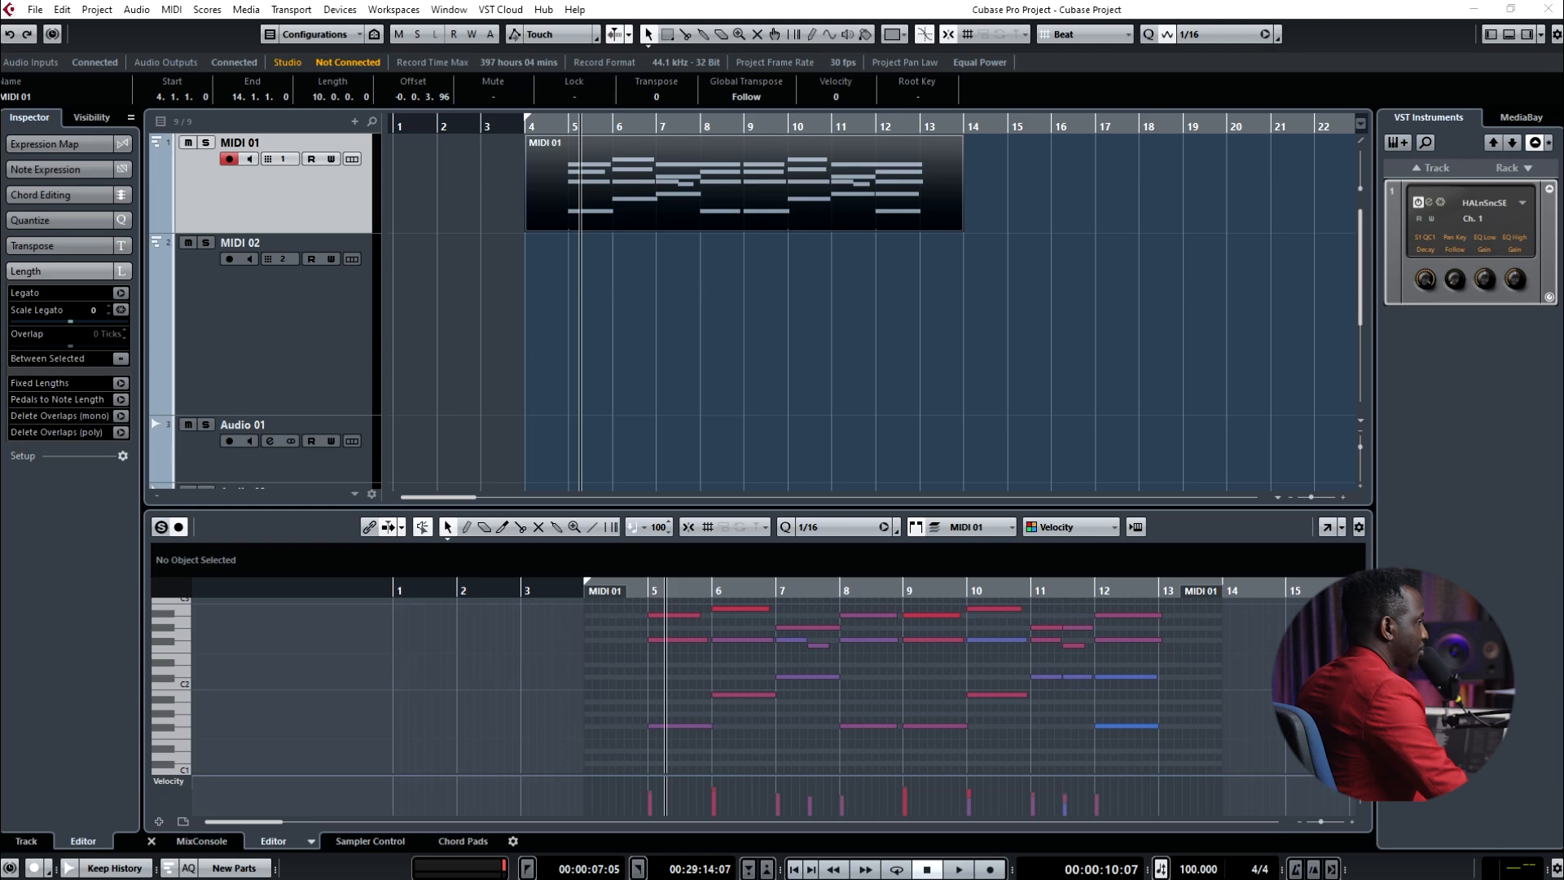
double_click(930, 36)
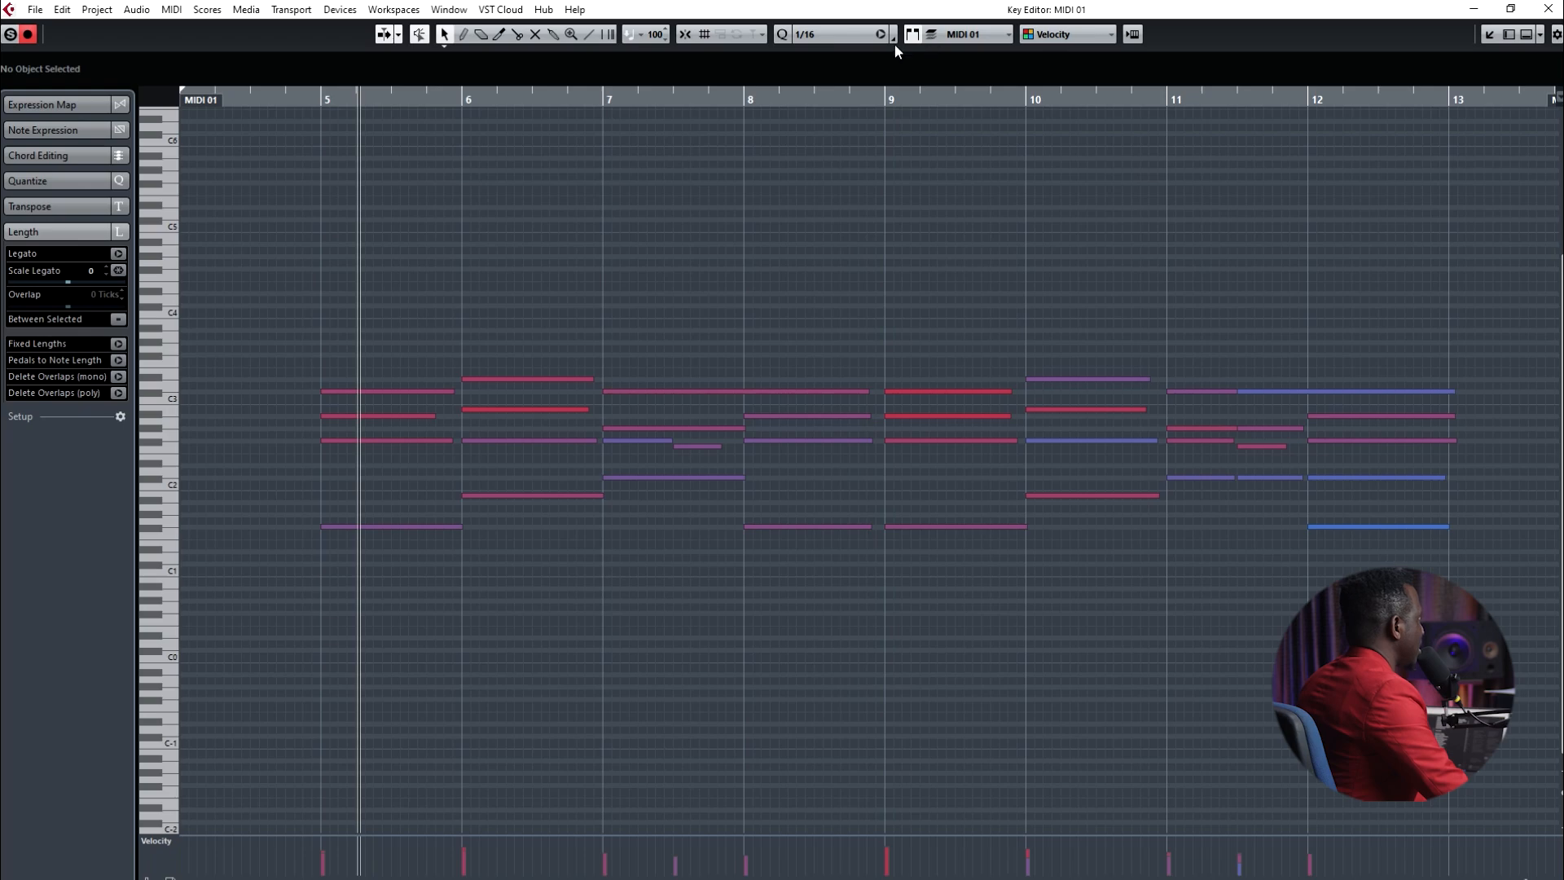
double_click(877, 11)
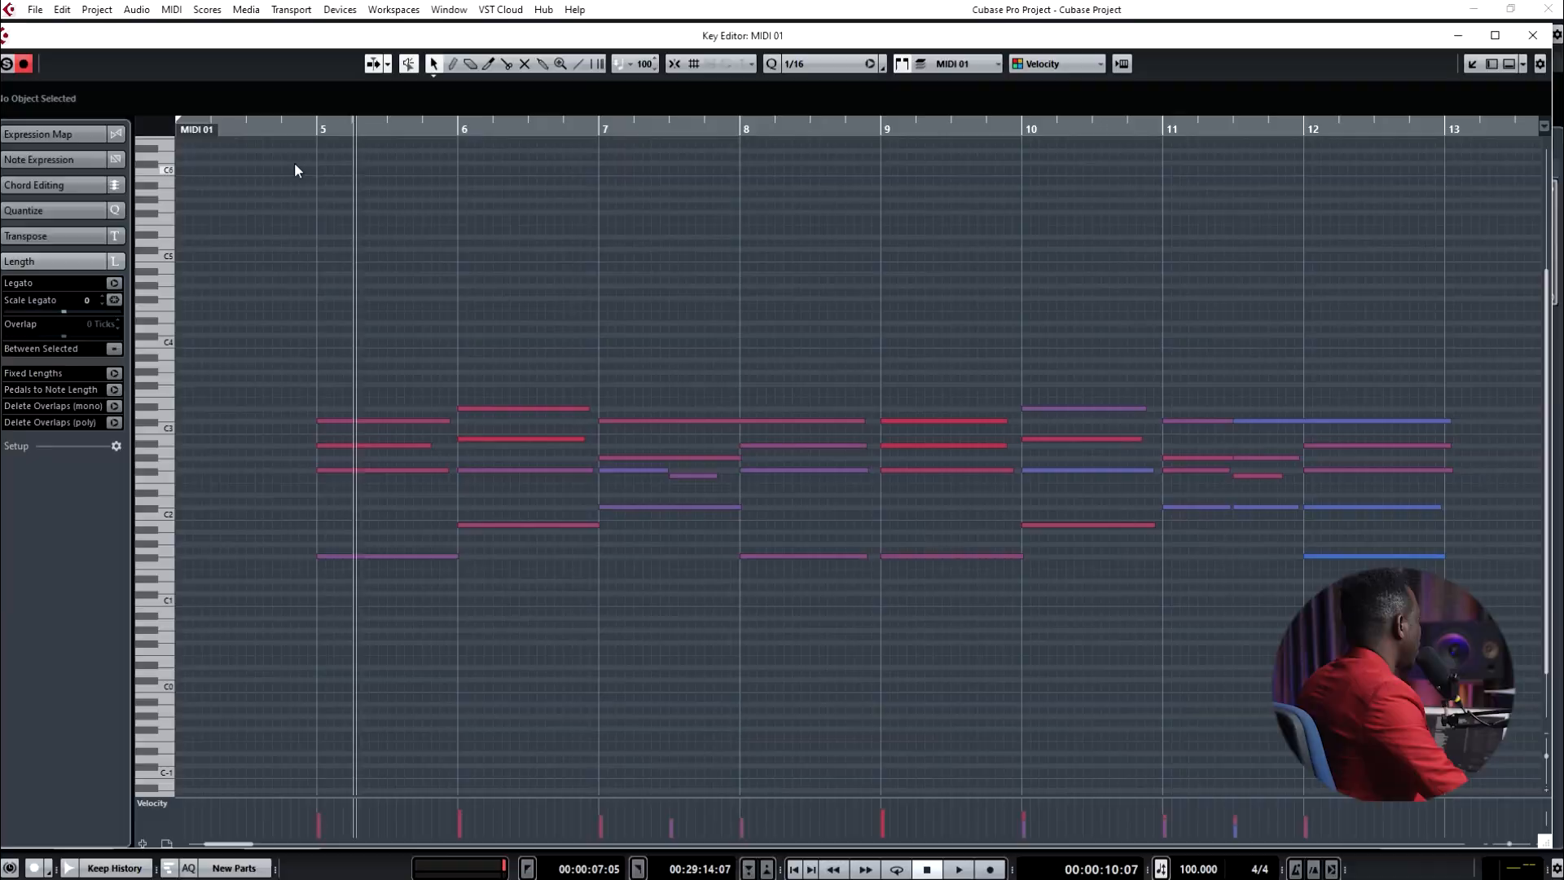
left_click(292, 129)
left_click_drag(329, 344, 373, 613)
left_click_drag(487, 359, 542, 591)
left_click_drag(651, 336, 704, 554)
left_click_drag(774, 346, 886, 617)
left_click_drag(1055, 340, 1119, 573)
left_click_drag(1187, 355, 1424, 639)
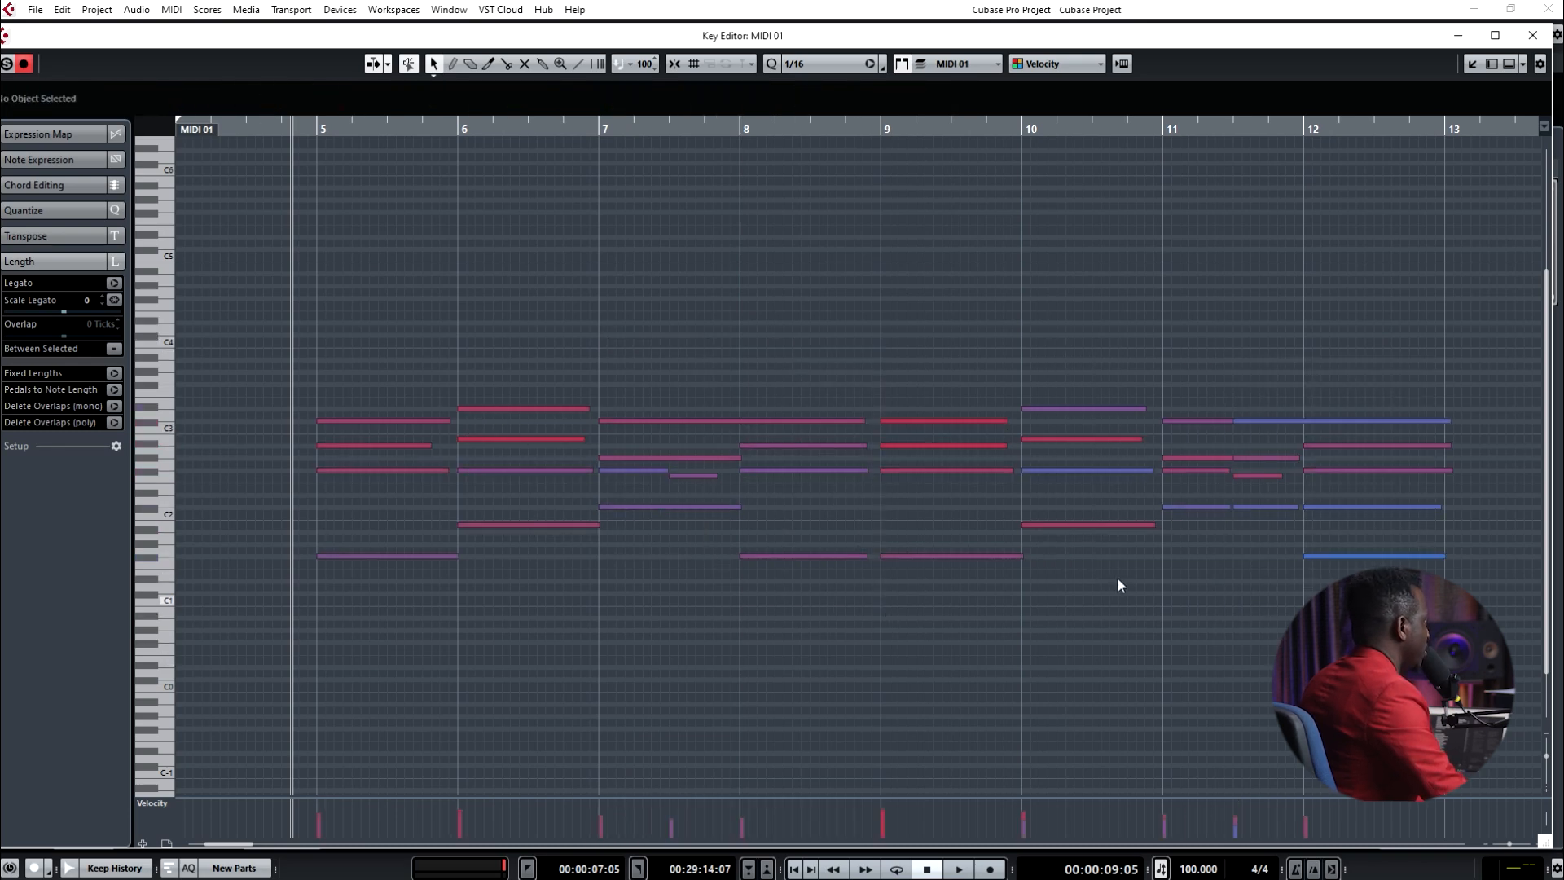
- Examine the Key Editor's Expression Map settings and bring up its Note Expression parameters
left_click(49, 135)
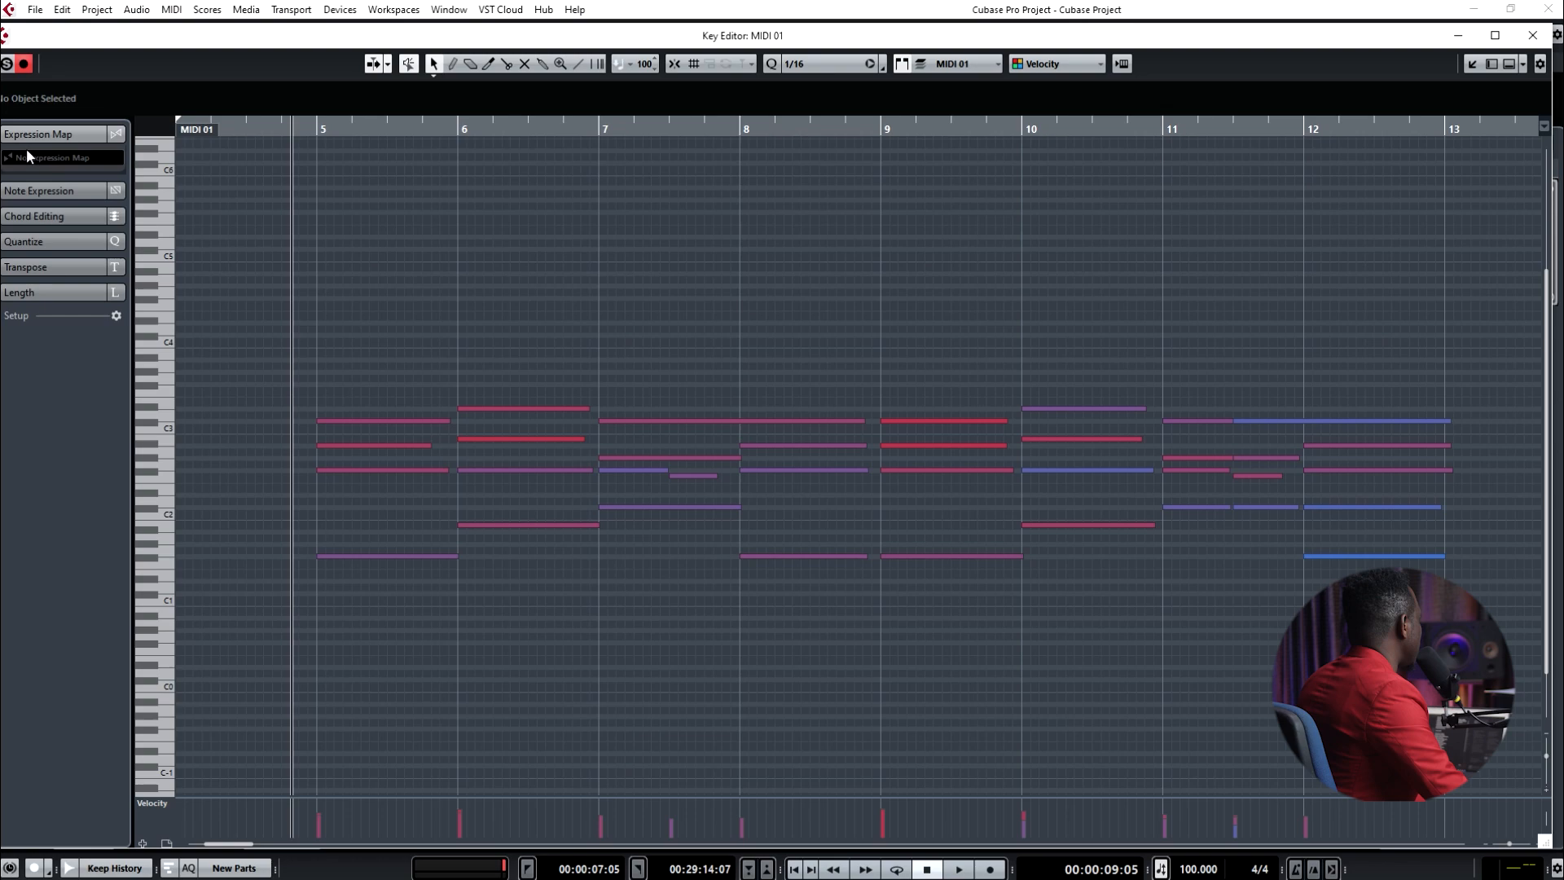
left_click(49, 138)
left_click(46, 135)
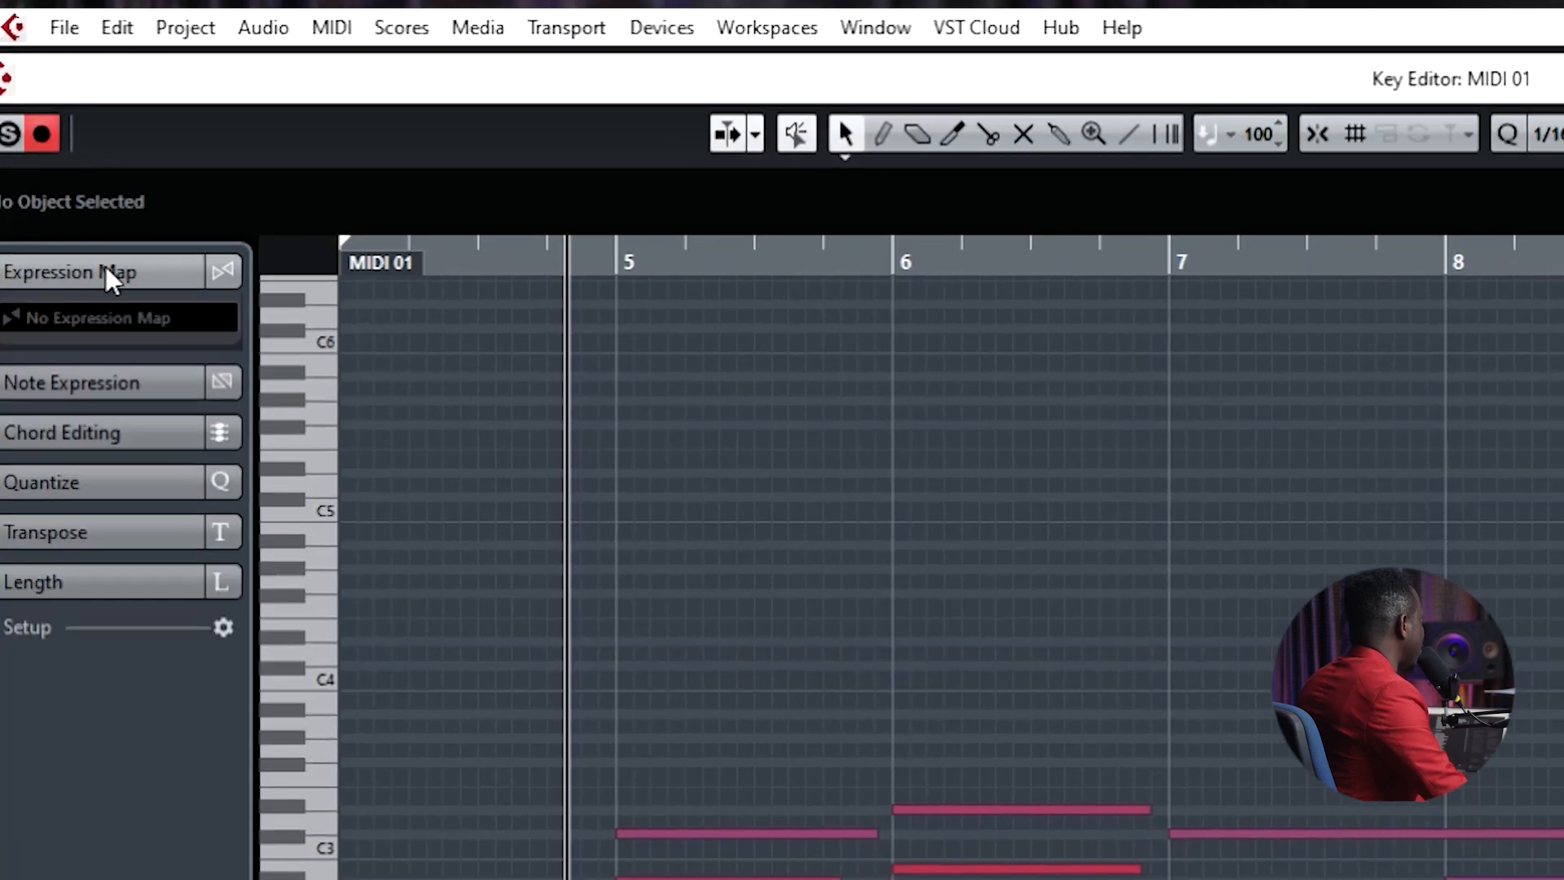
left_click(96, 385)
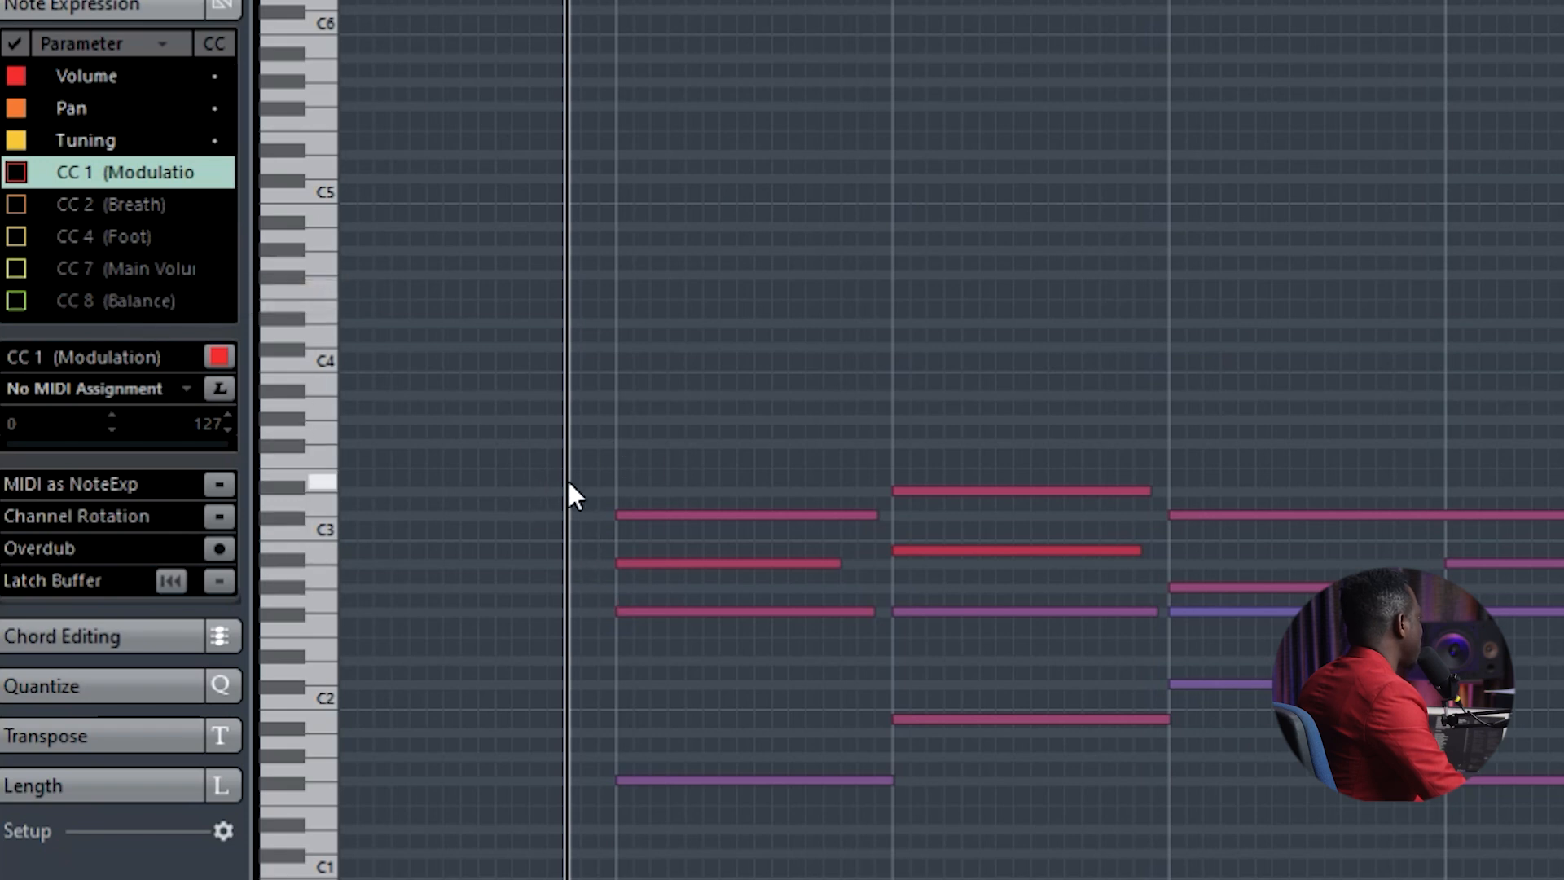
- Select the bar 5 chord notes to review them with the Note Expression parameters, and deselect them
left_click_drag(587, 411, 734, 876)
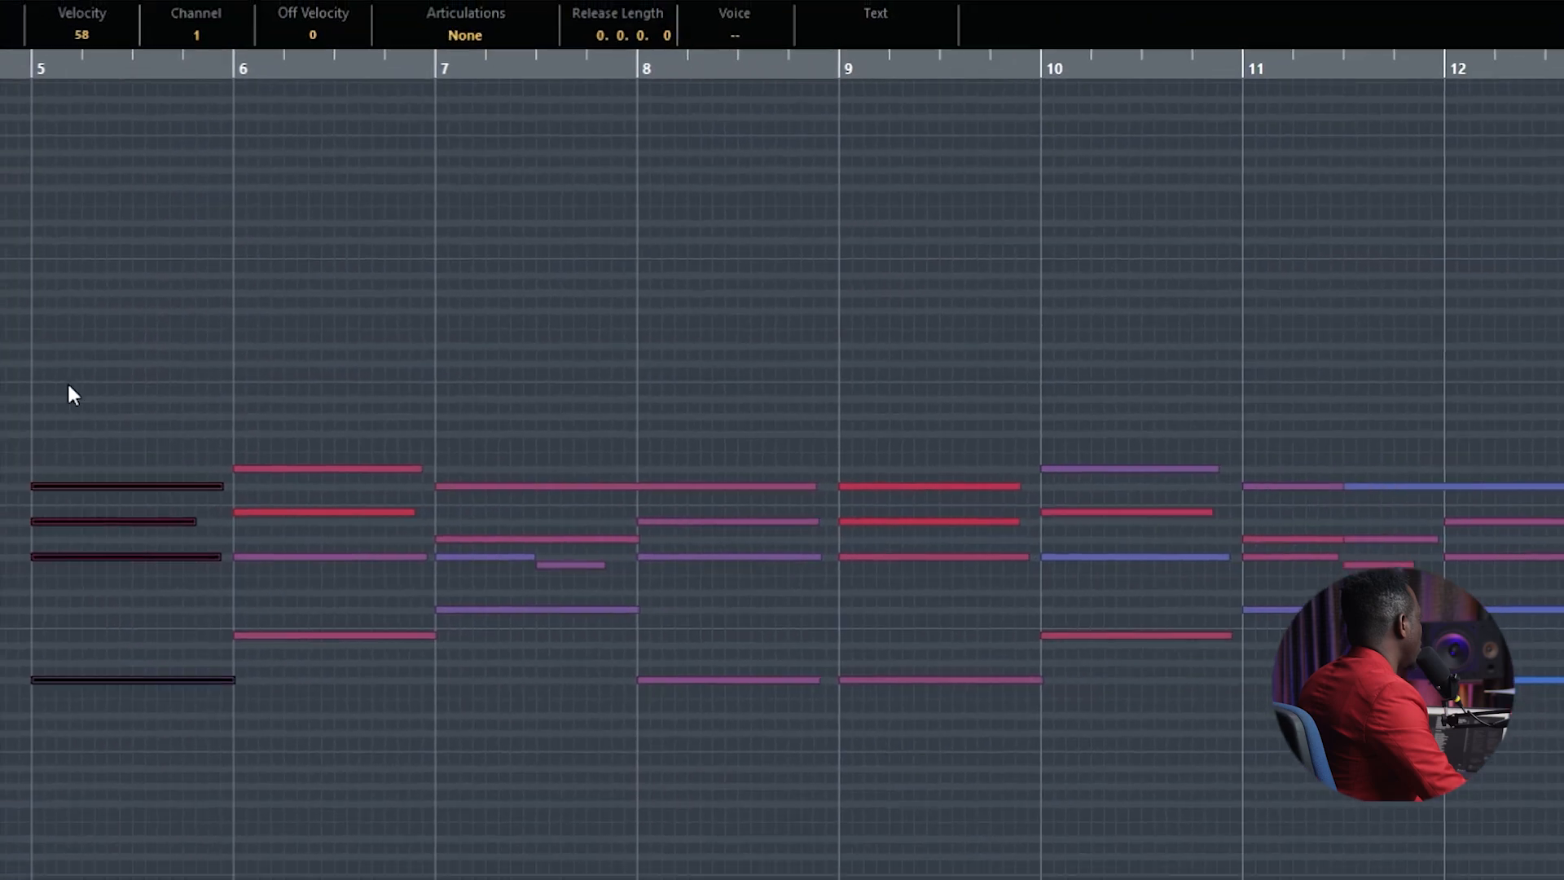
left_click_drag(32, 369, 98, 758)
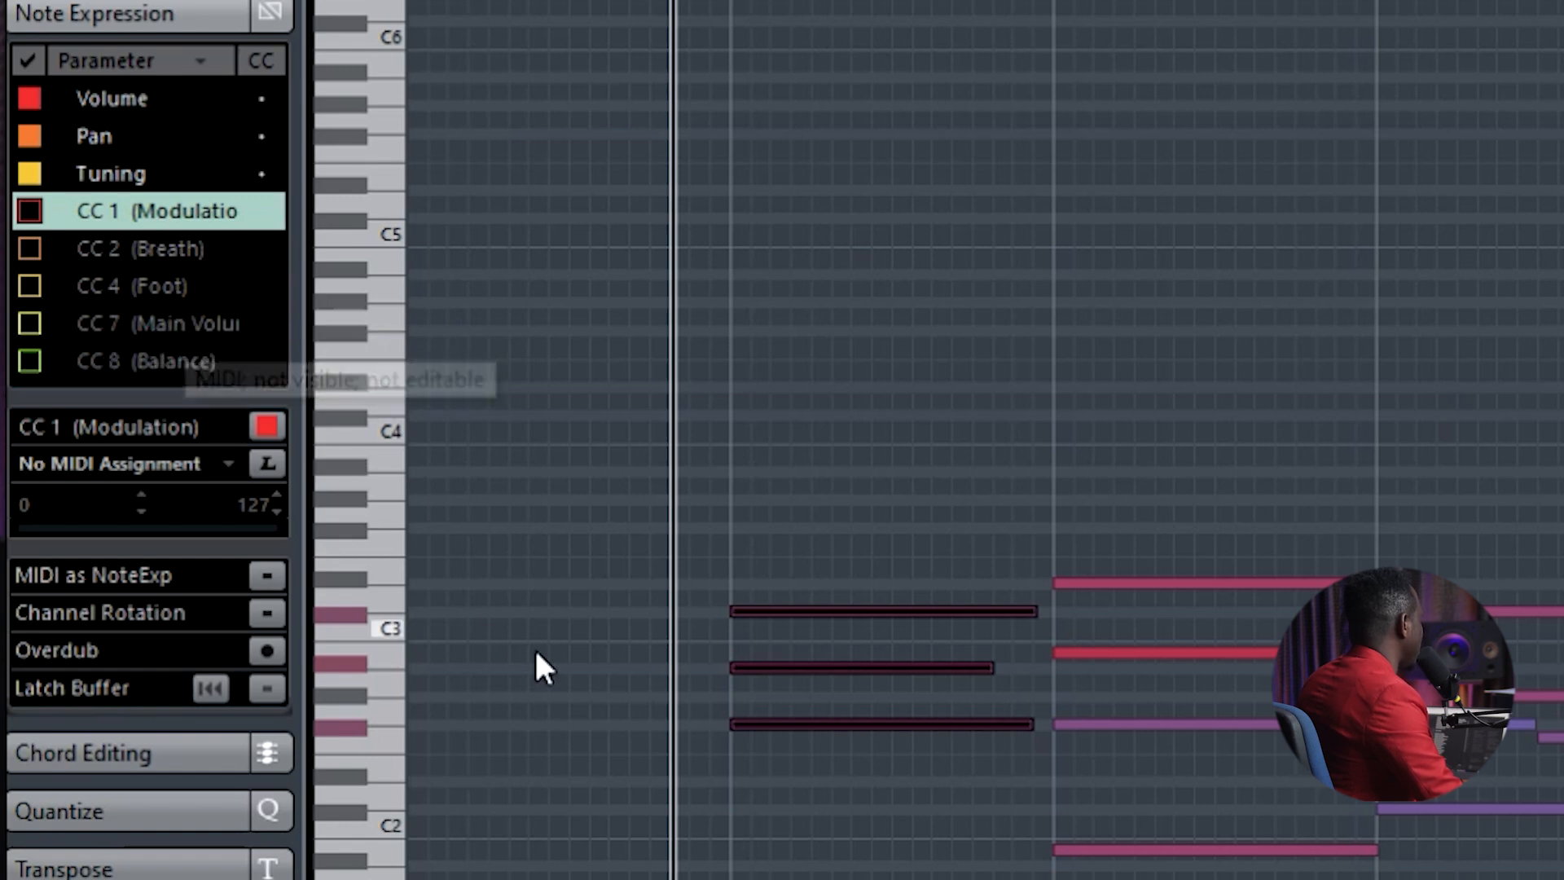
left_click(733, 531)
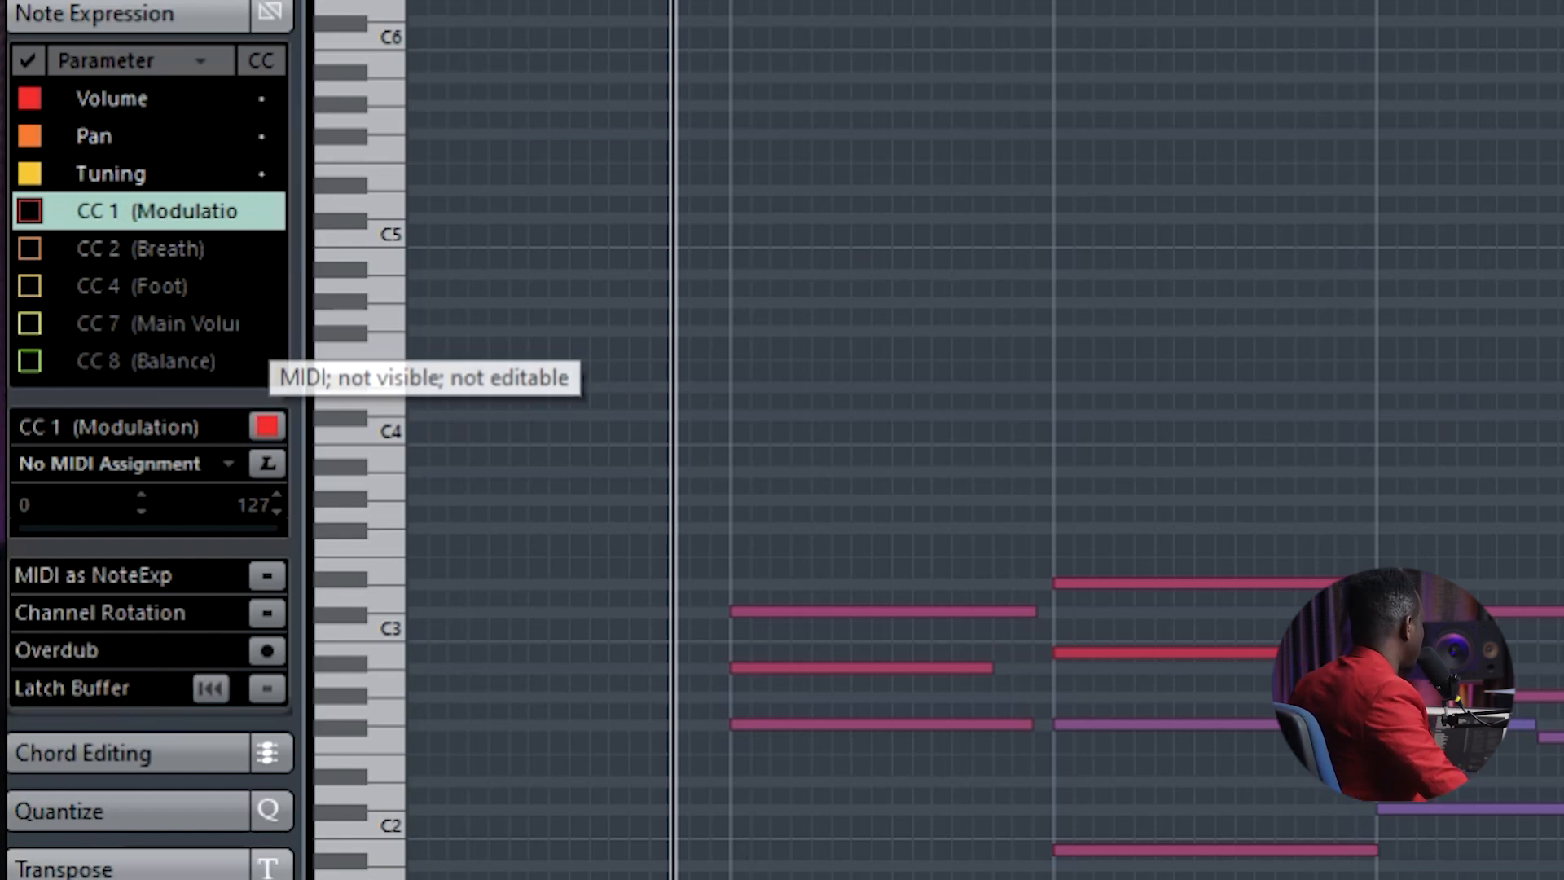
left_click(274, 655)
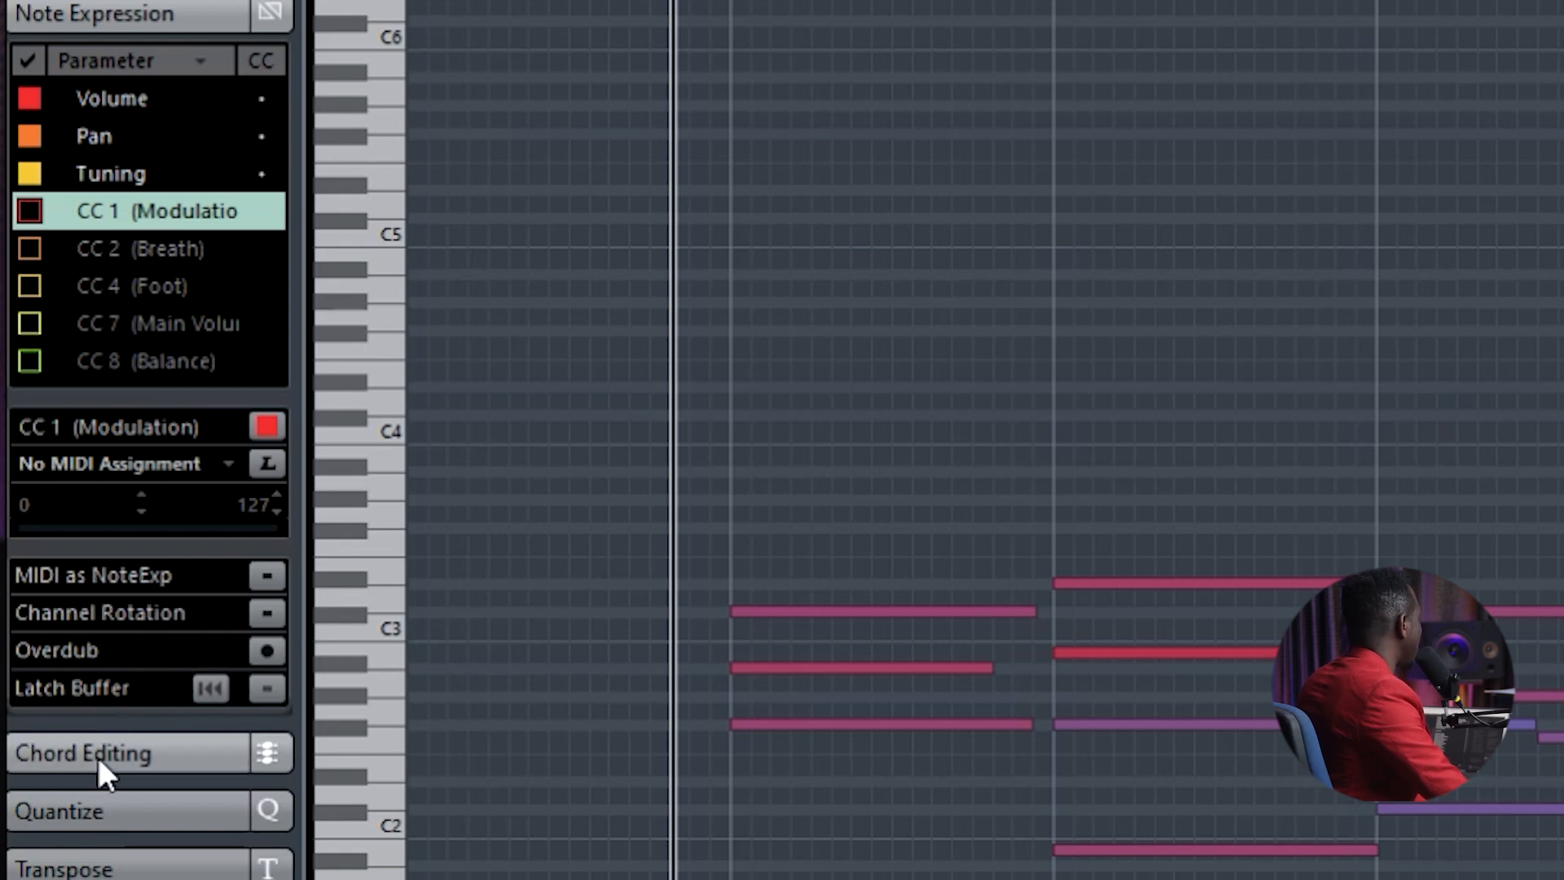
- Show the Chord Editing options to review the available triads and 4-note chords
left_click(118, 743)
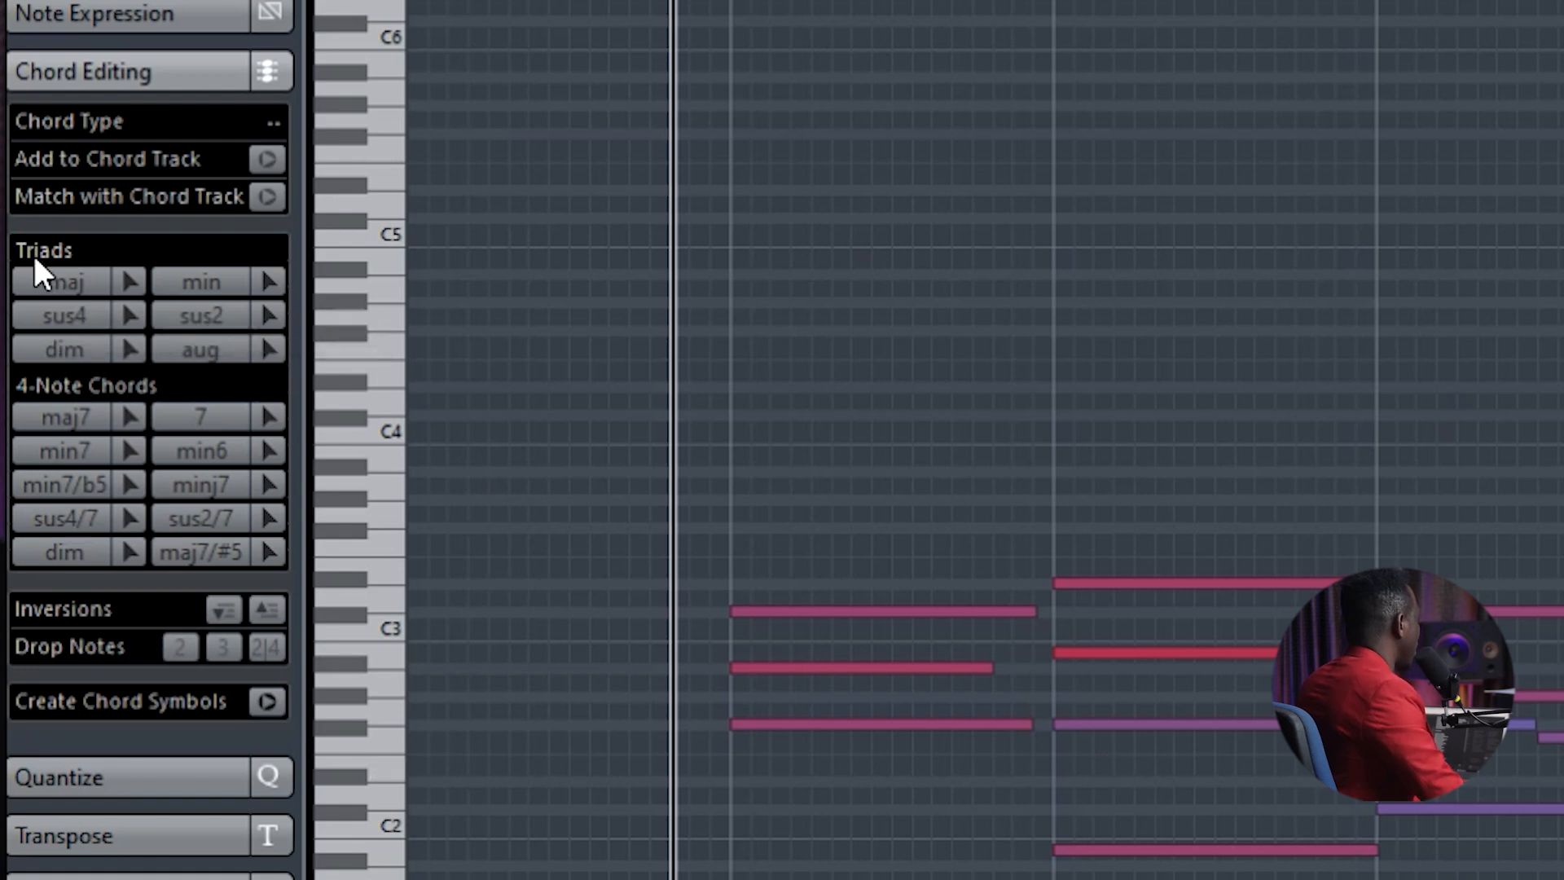
left_click(34, 88)
left_click(30, 81)
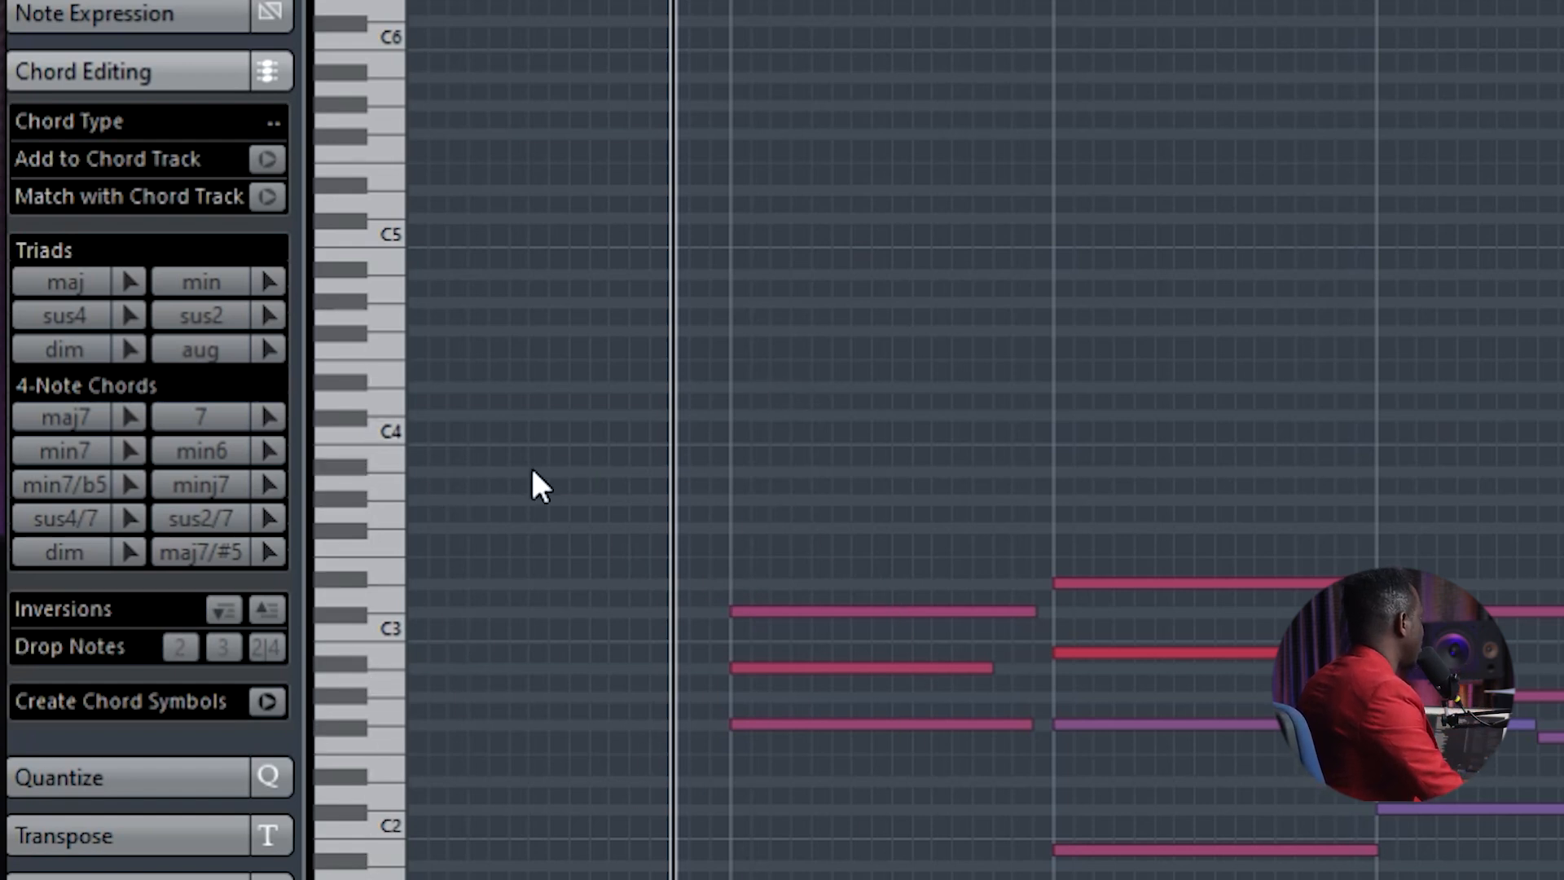
- Draw a Gmaj7 chord above the existing bar 5 notes with the maj7 chord type, and delete it
left_click(128, 417)
left_click_drag(771, 323, 997, 499)
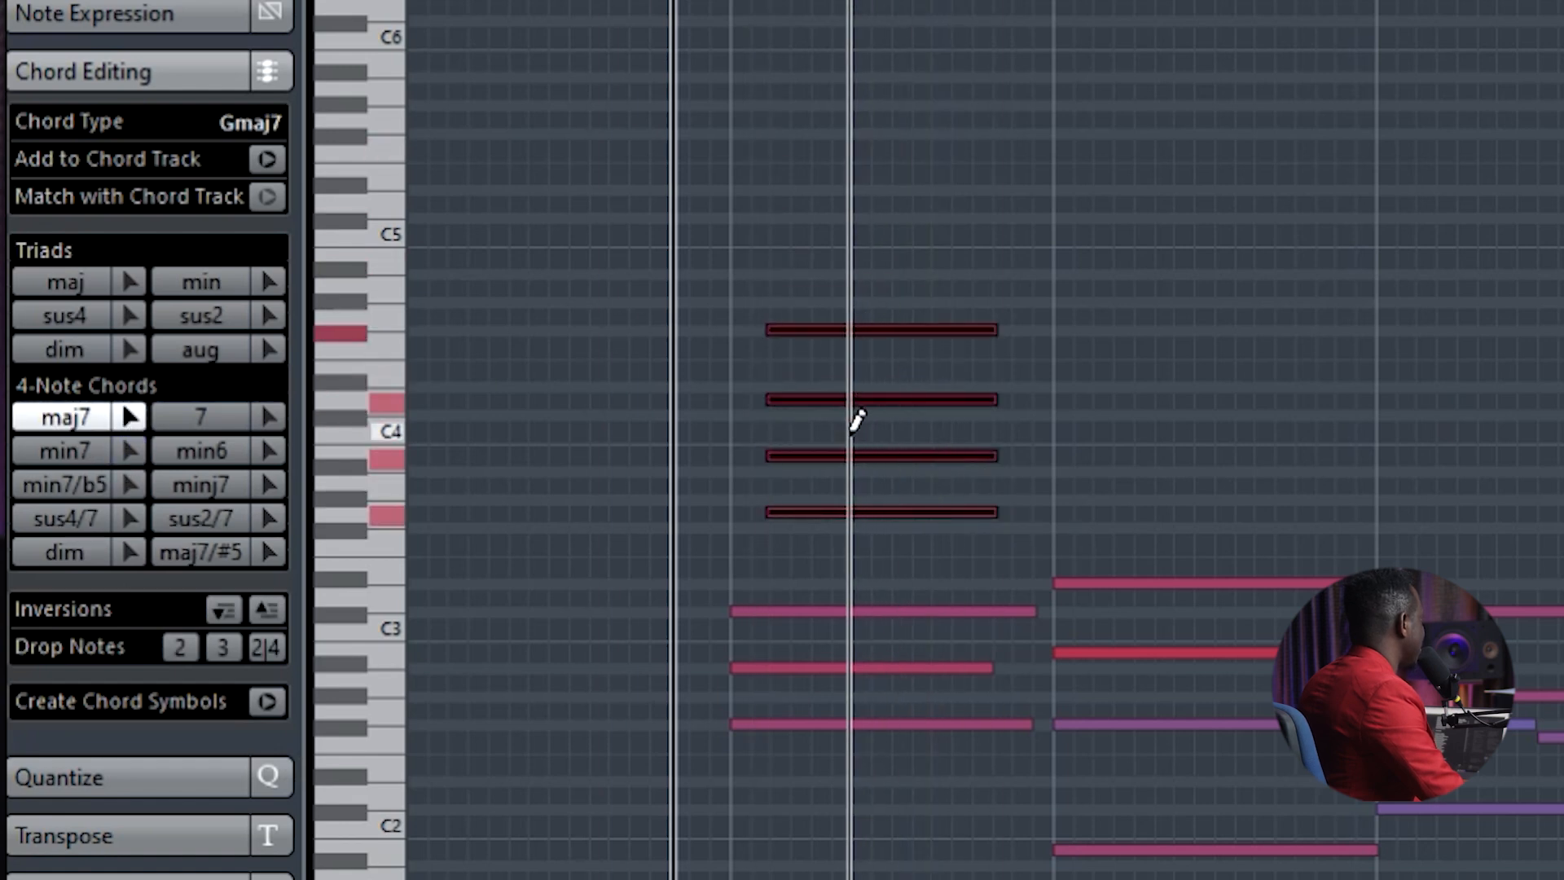
key("Delete")
- Draw an F#7 chord at the start of bar 5 with the 7 chord type, and undo it
left_click(269, 423)
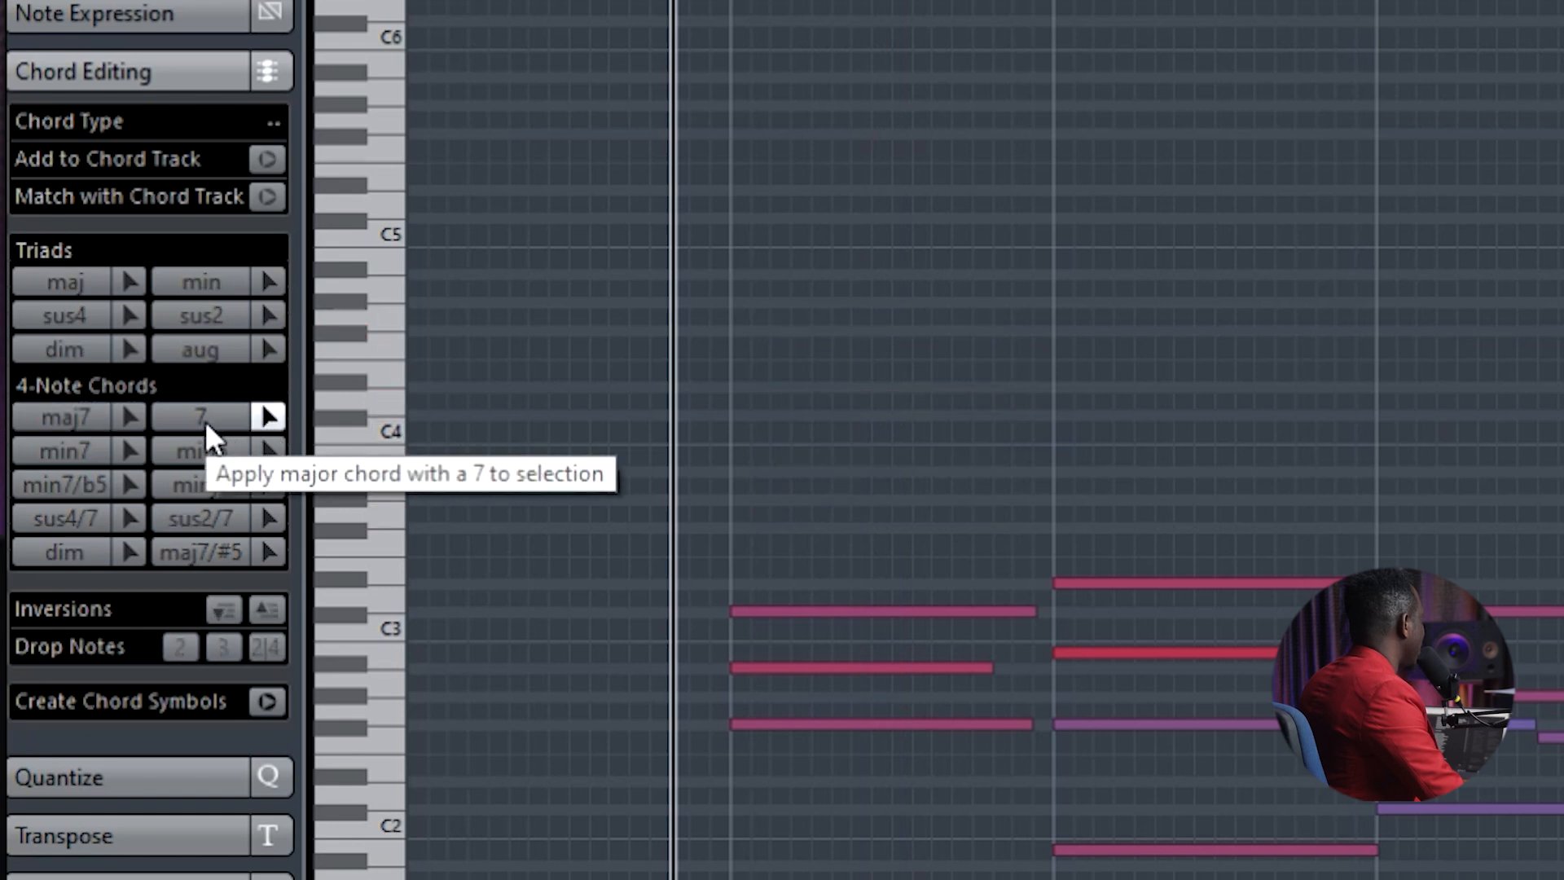
mouse_move(737, 520)
left_mouse_down()
mouse_move(974, 538)
mouse_move(982, 517)
left_mouse_up()
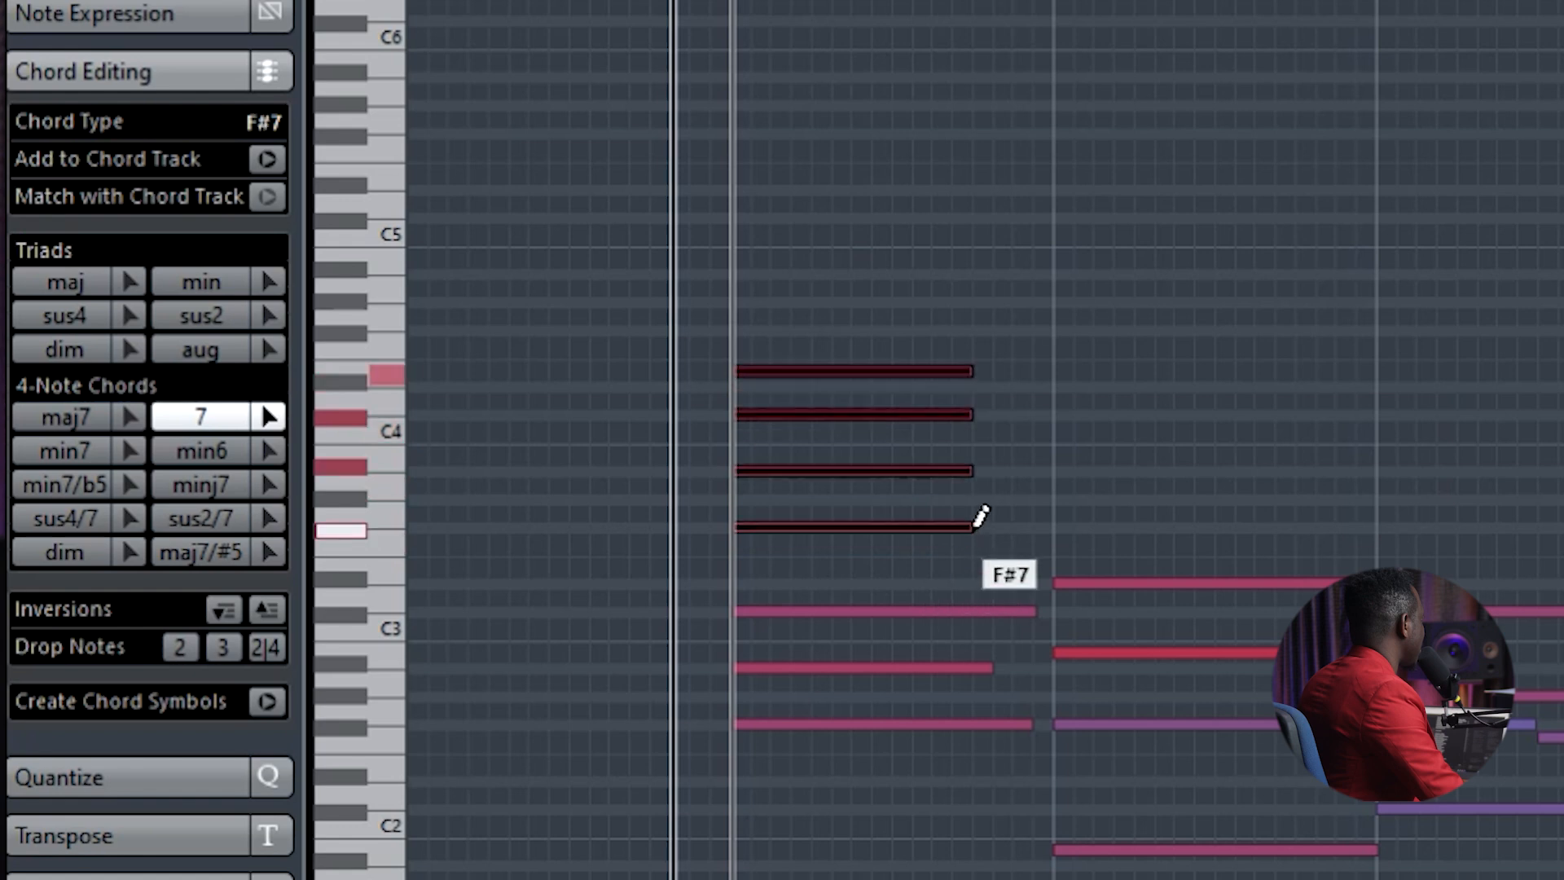
key("ctrl+z")
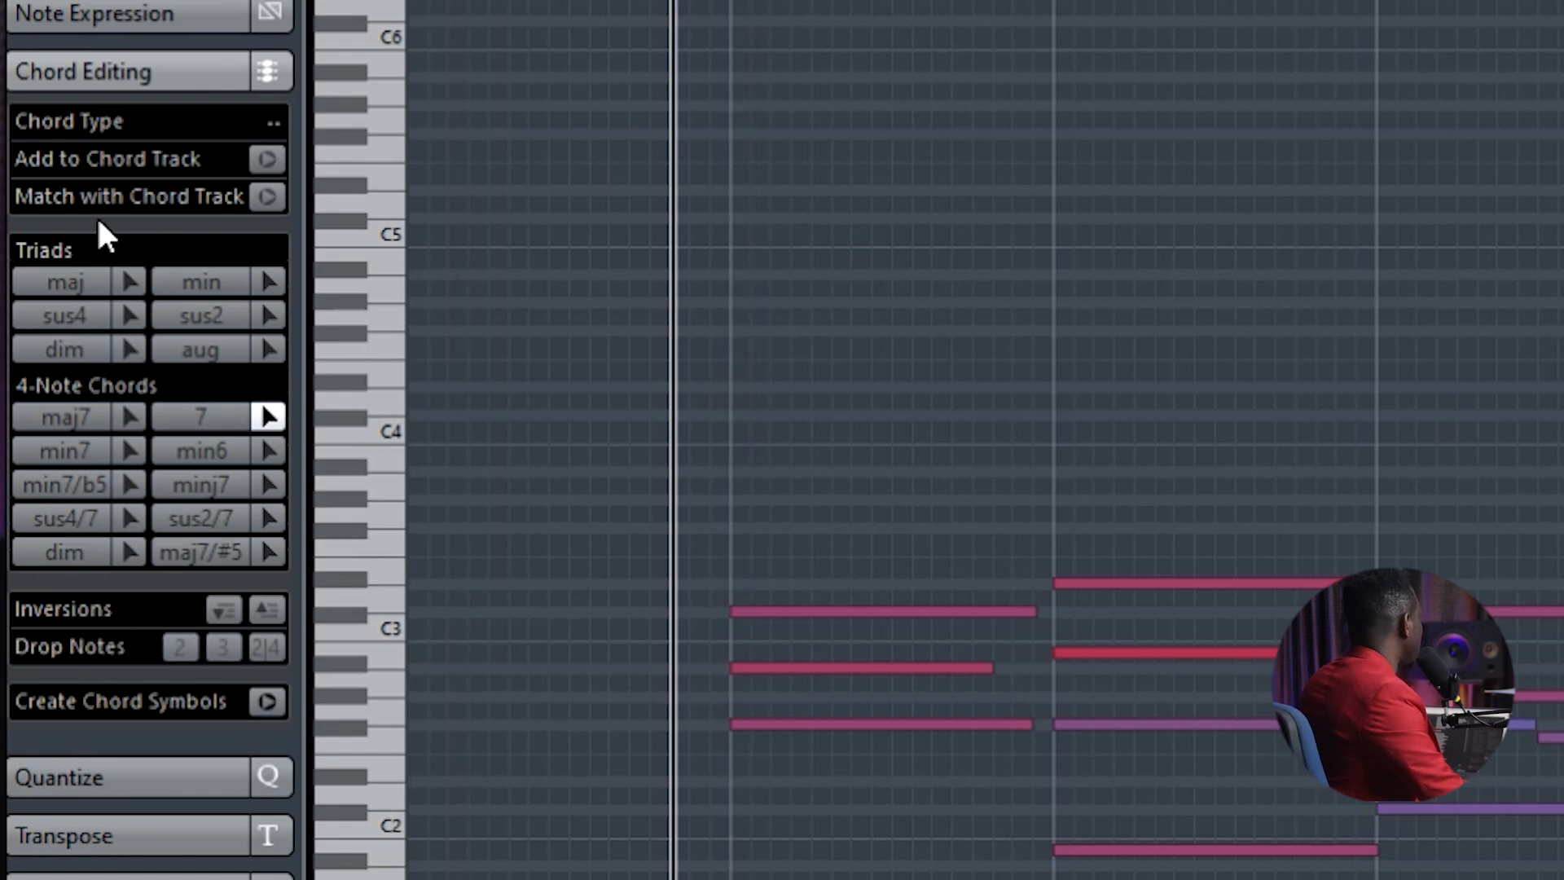
- Show the Key Editor's Quantize settings in place of Chord Editing and review the available grid values
left_click(67, 88)
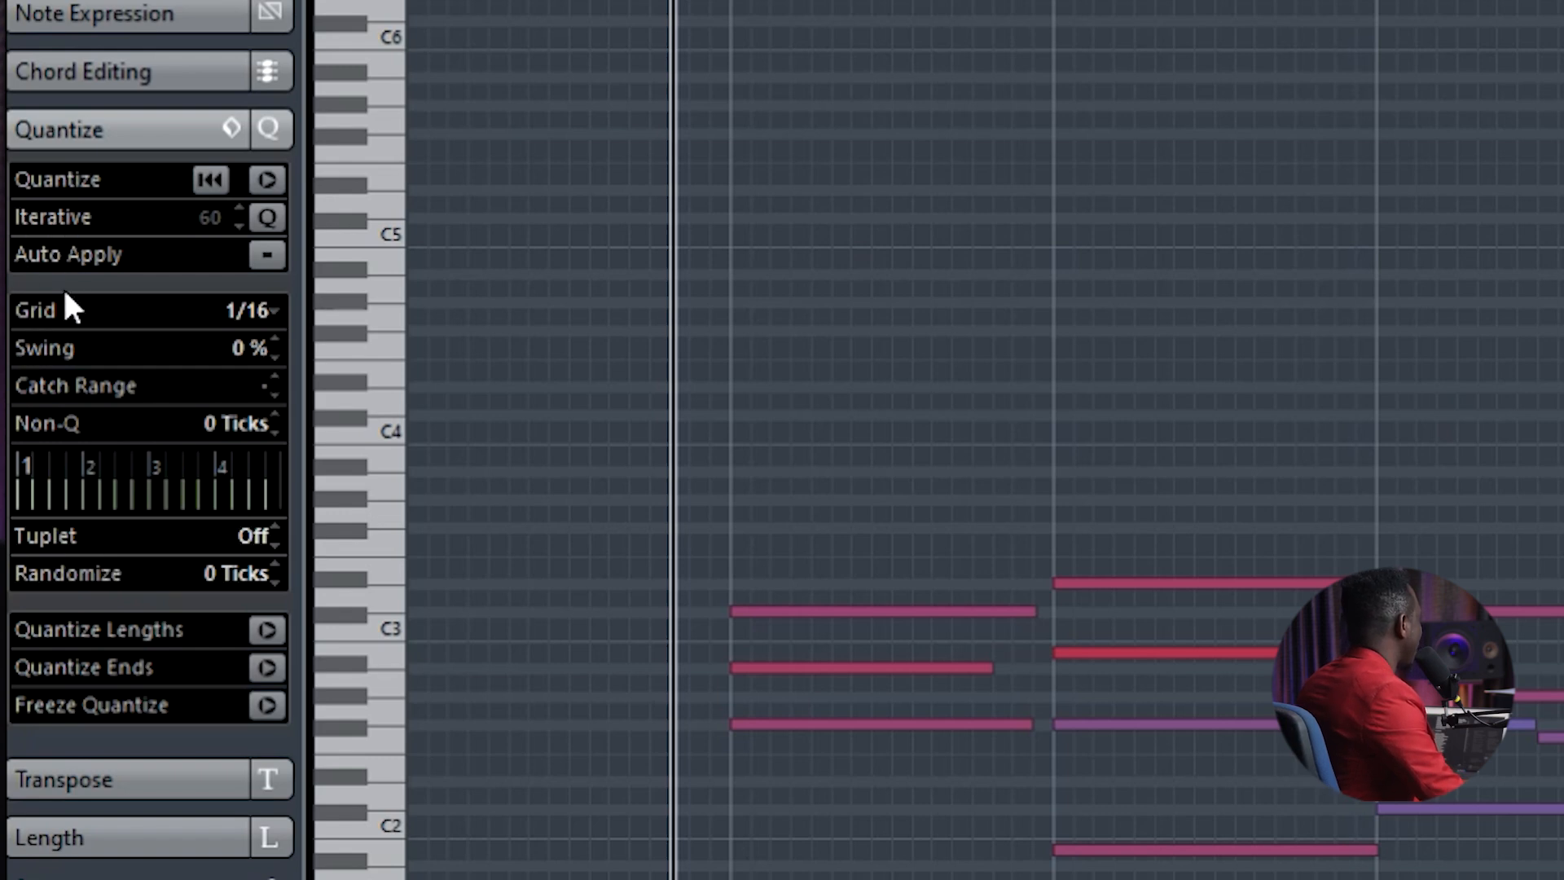
left_click(263, 310)
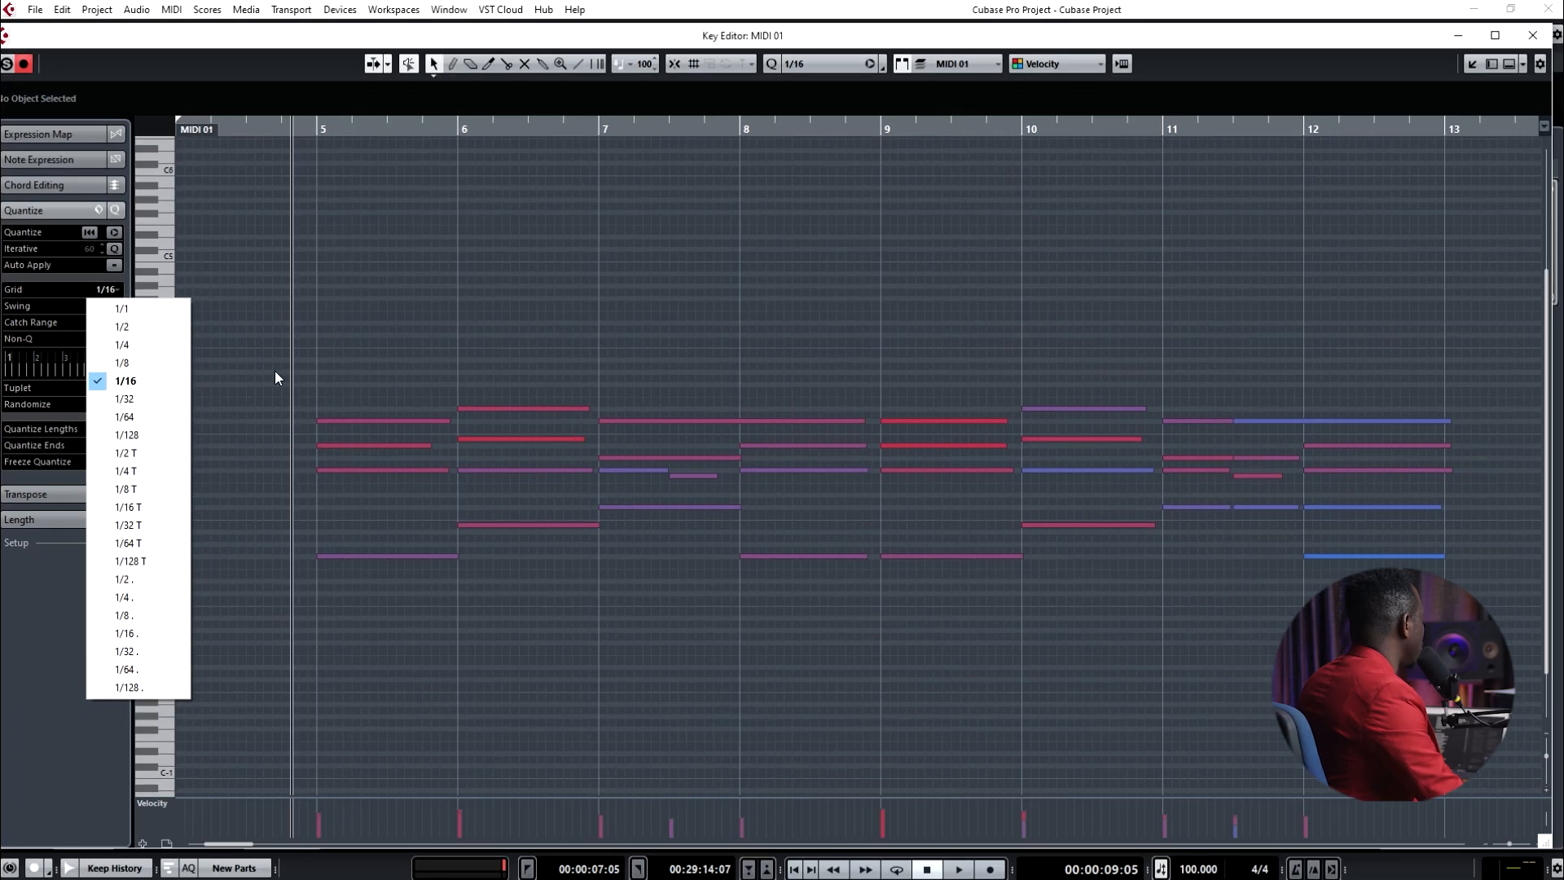
left_click(276, 378)
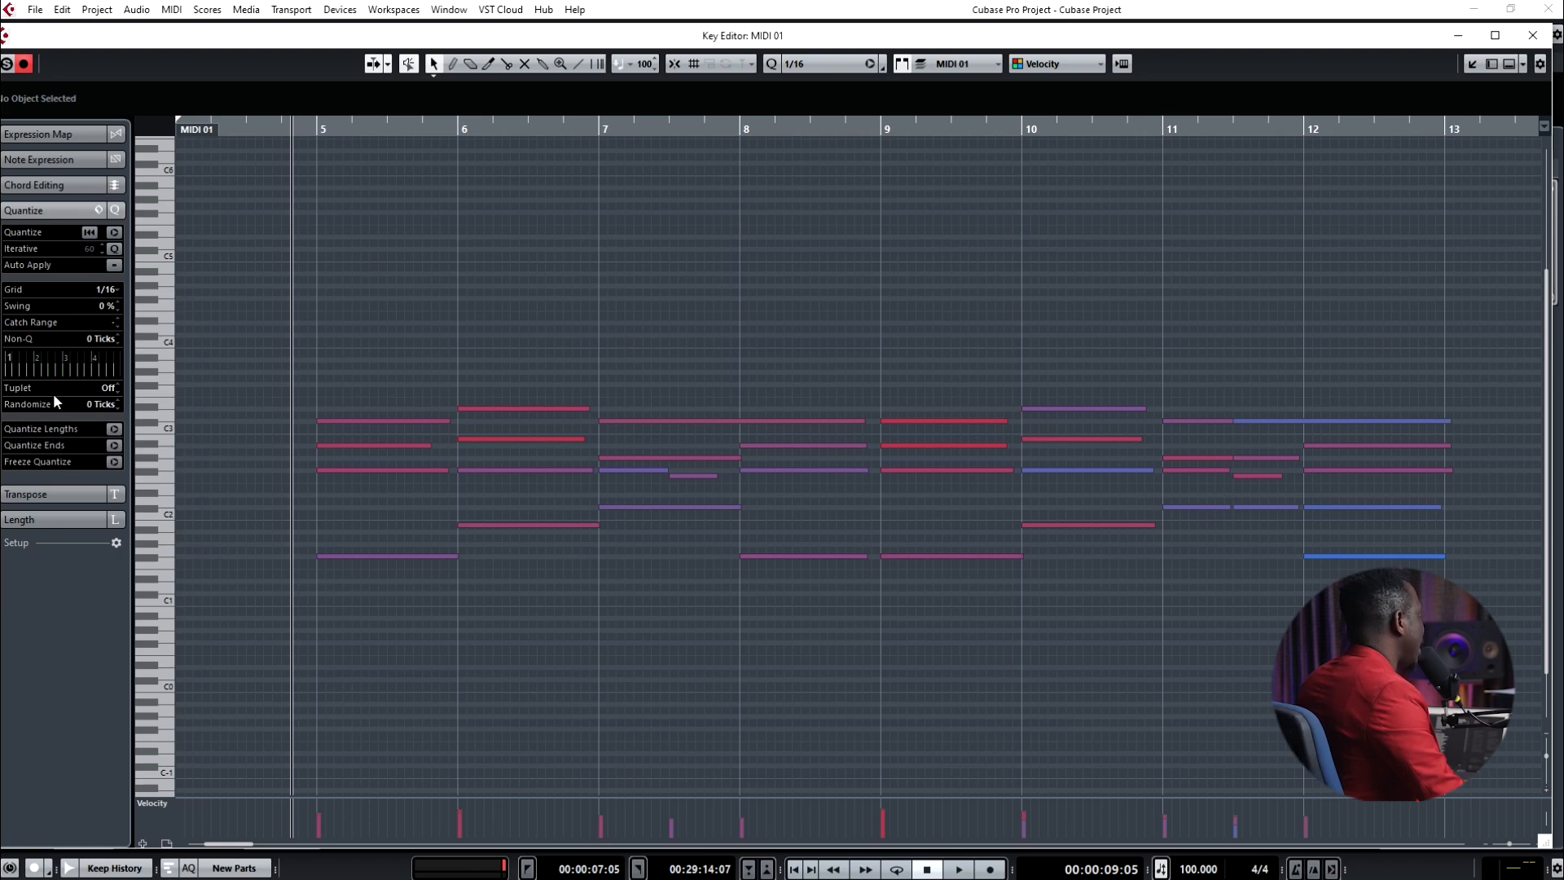
- Collapse the Quantize settings and show the Transpose settings with semitones and scale correction
left_click(25, 210)
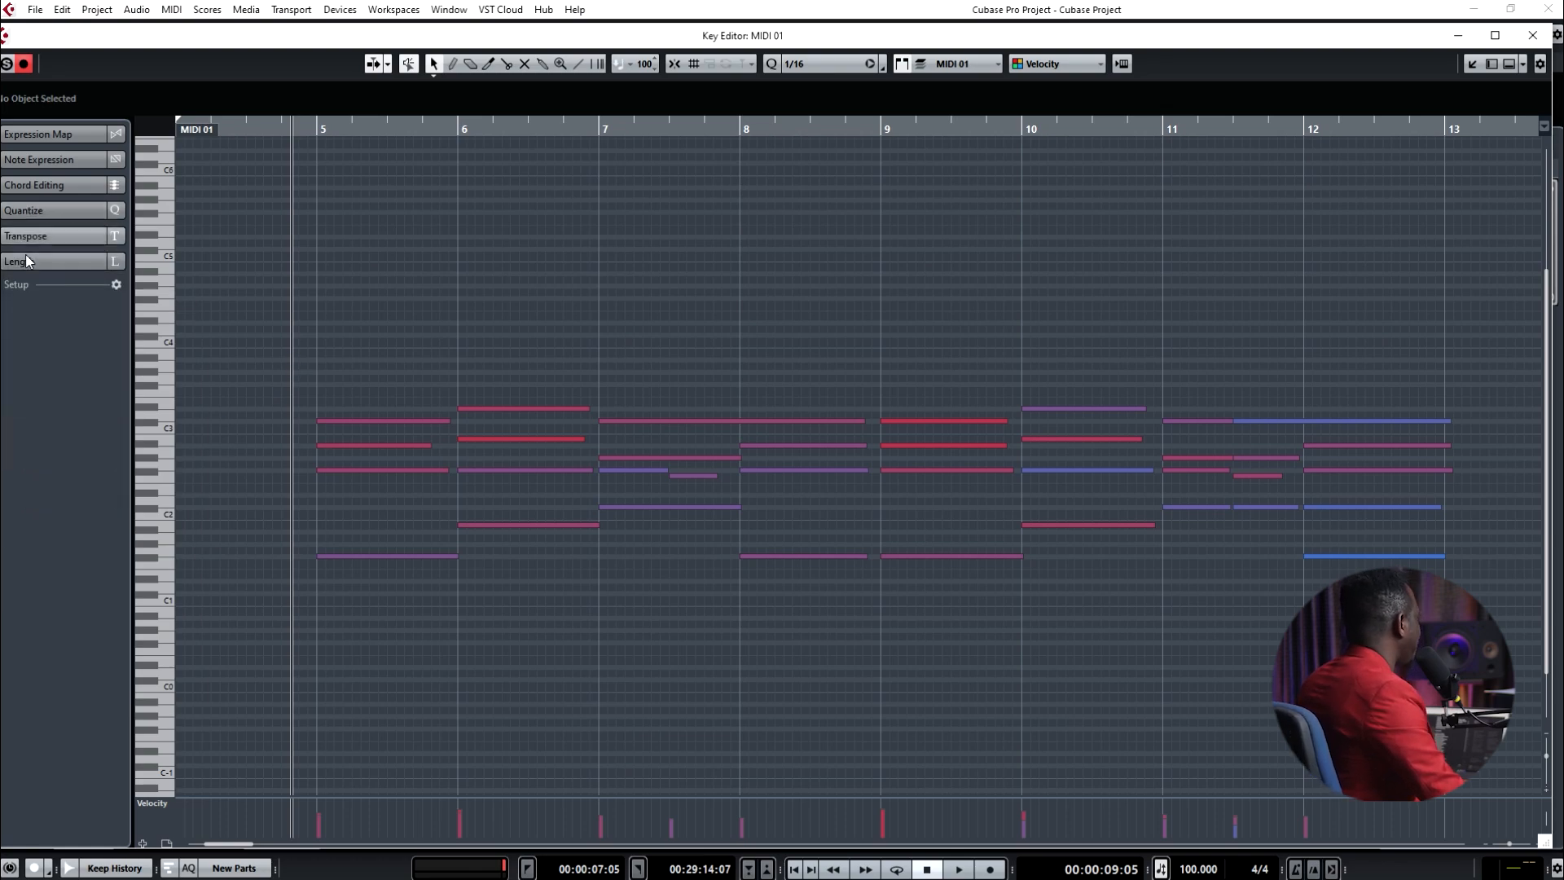
left_click(27, 234)
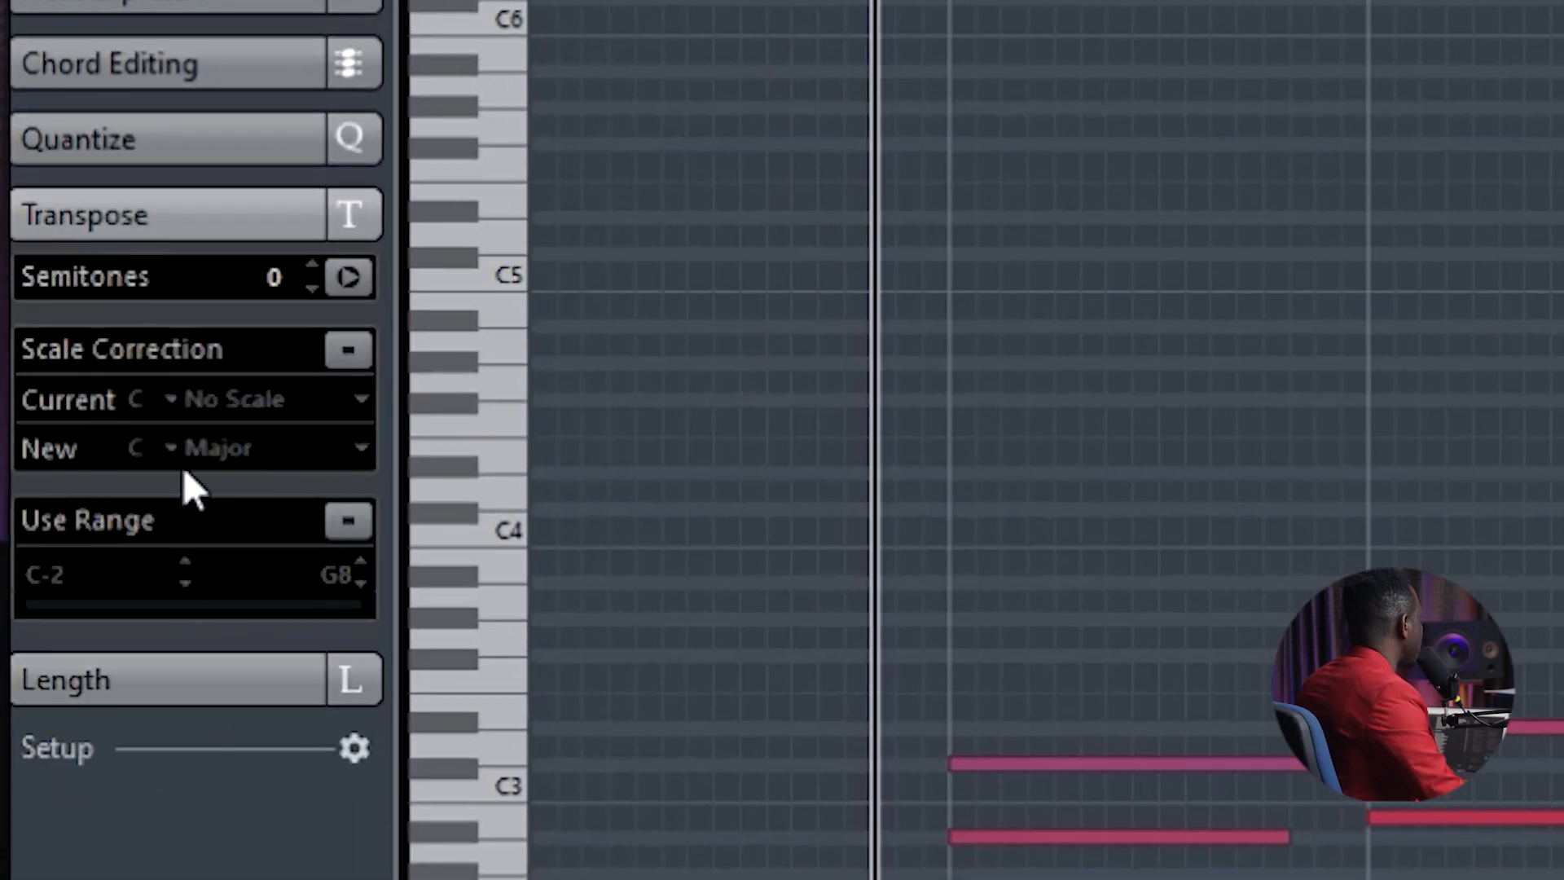
- Show the Length settings in place of Transpose and review the legato, overlap and fixed-length options
left_click(127, 220)
left_click(120, 290)
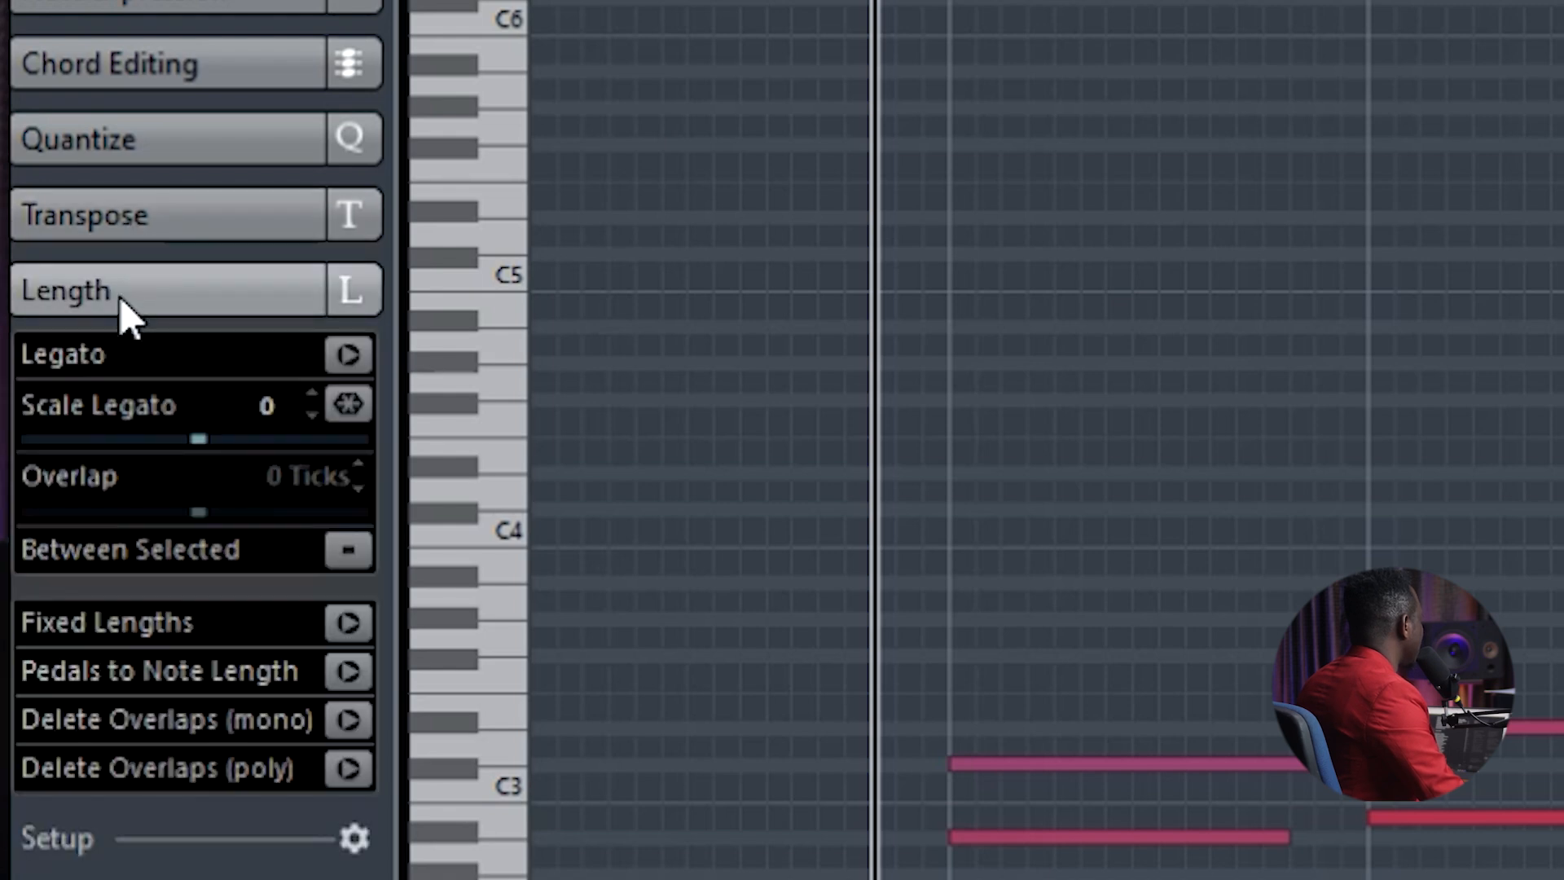
left_click(121, 290)
left_click(113, 217)
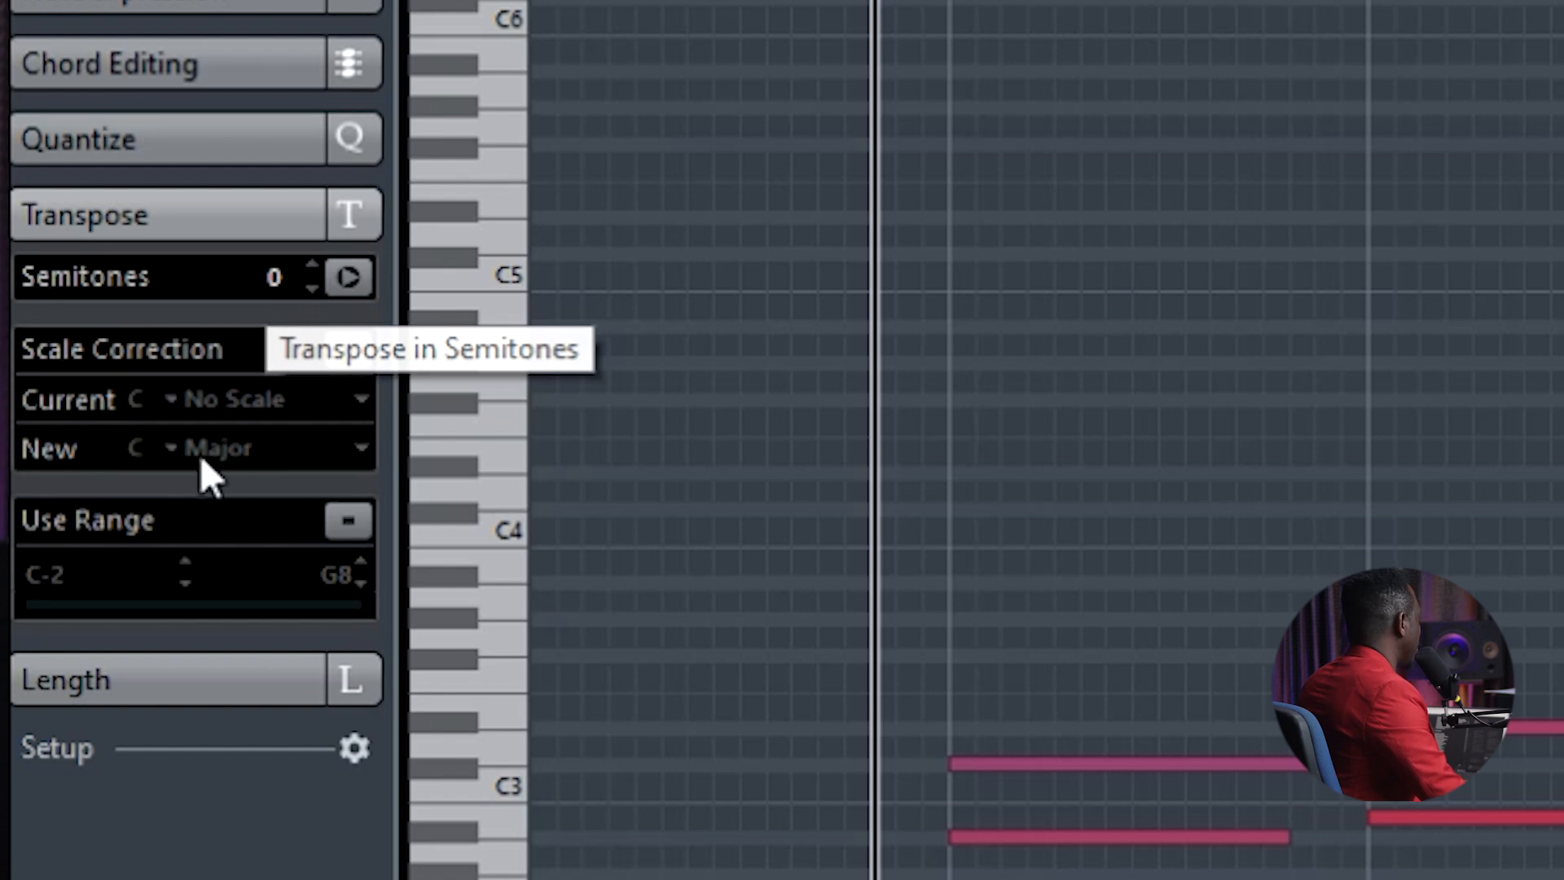
left_click(75, 232)
left_click(76, 308)
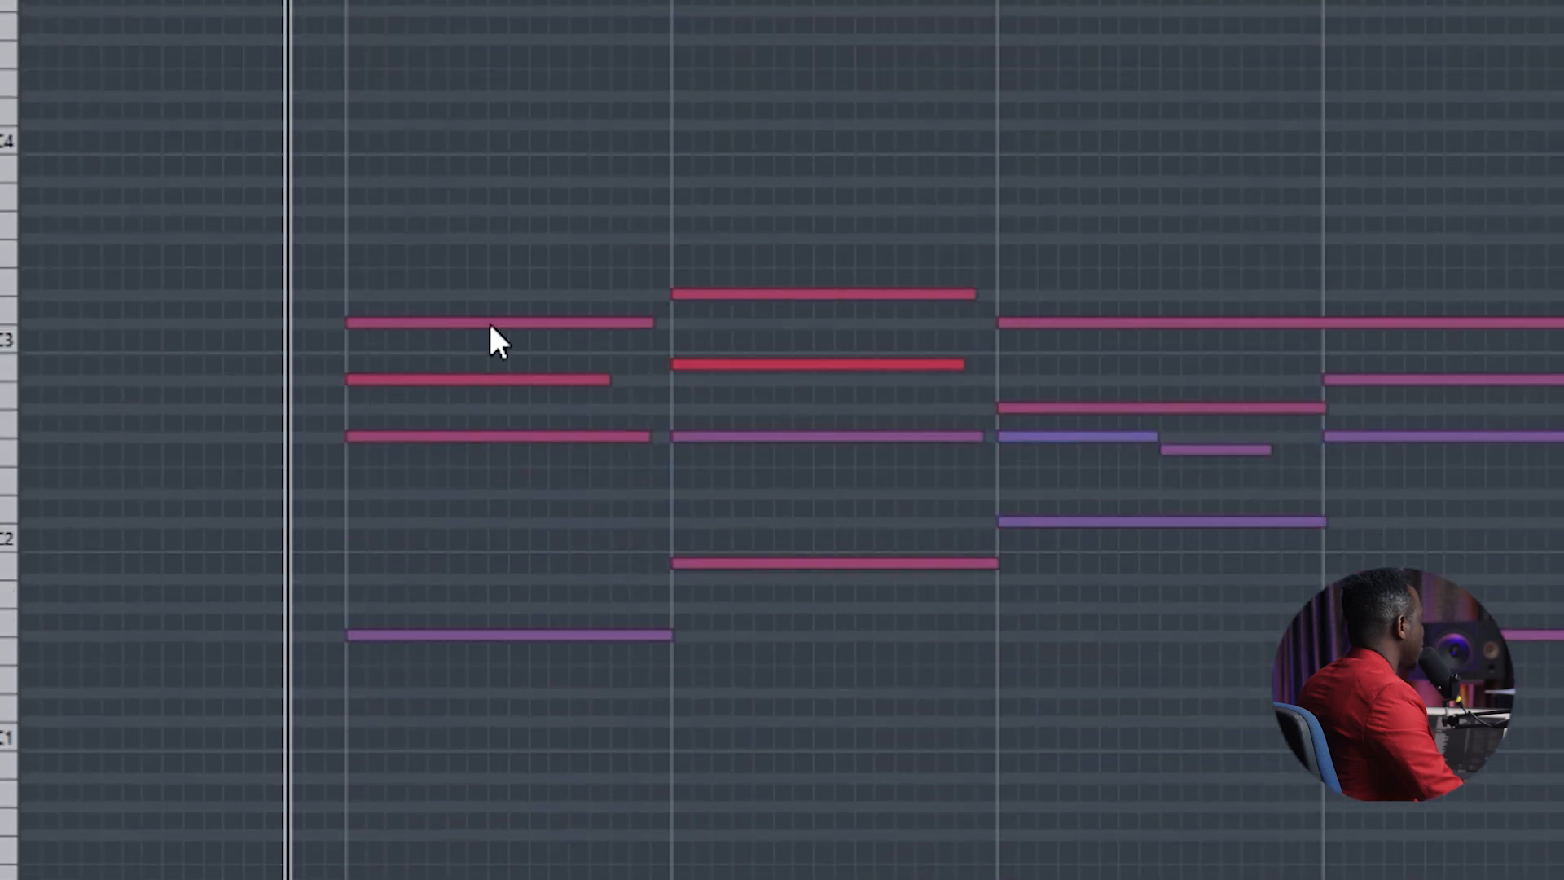
- Draw four descending, overlapping notes above the bar 6 and 7 chords with the Draw tool, and undo them
left_click(485, 325)
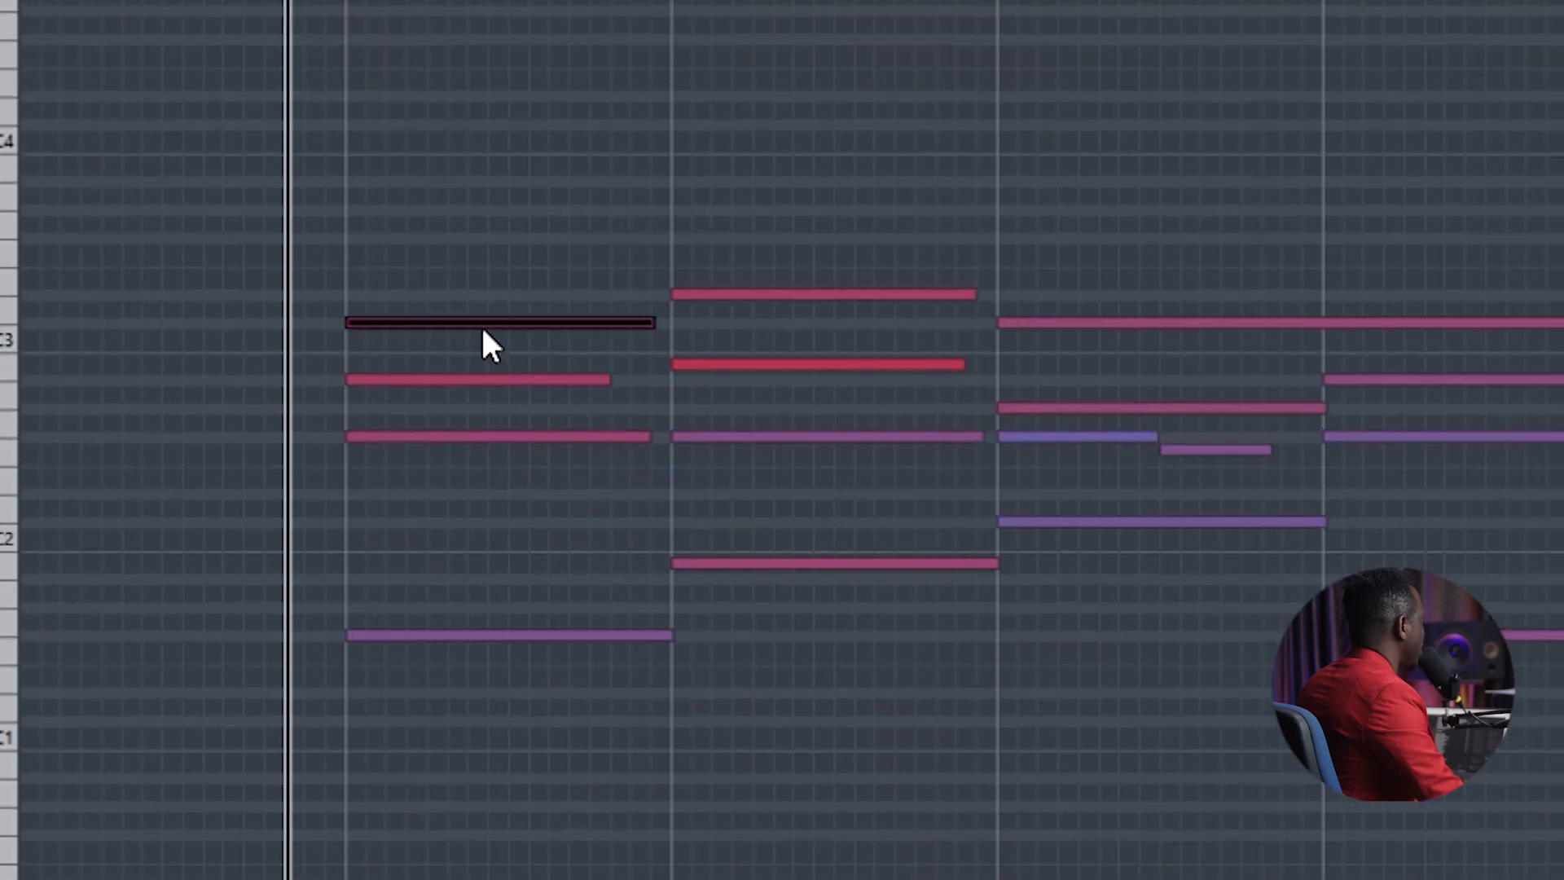
left_click(478, 382)
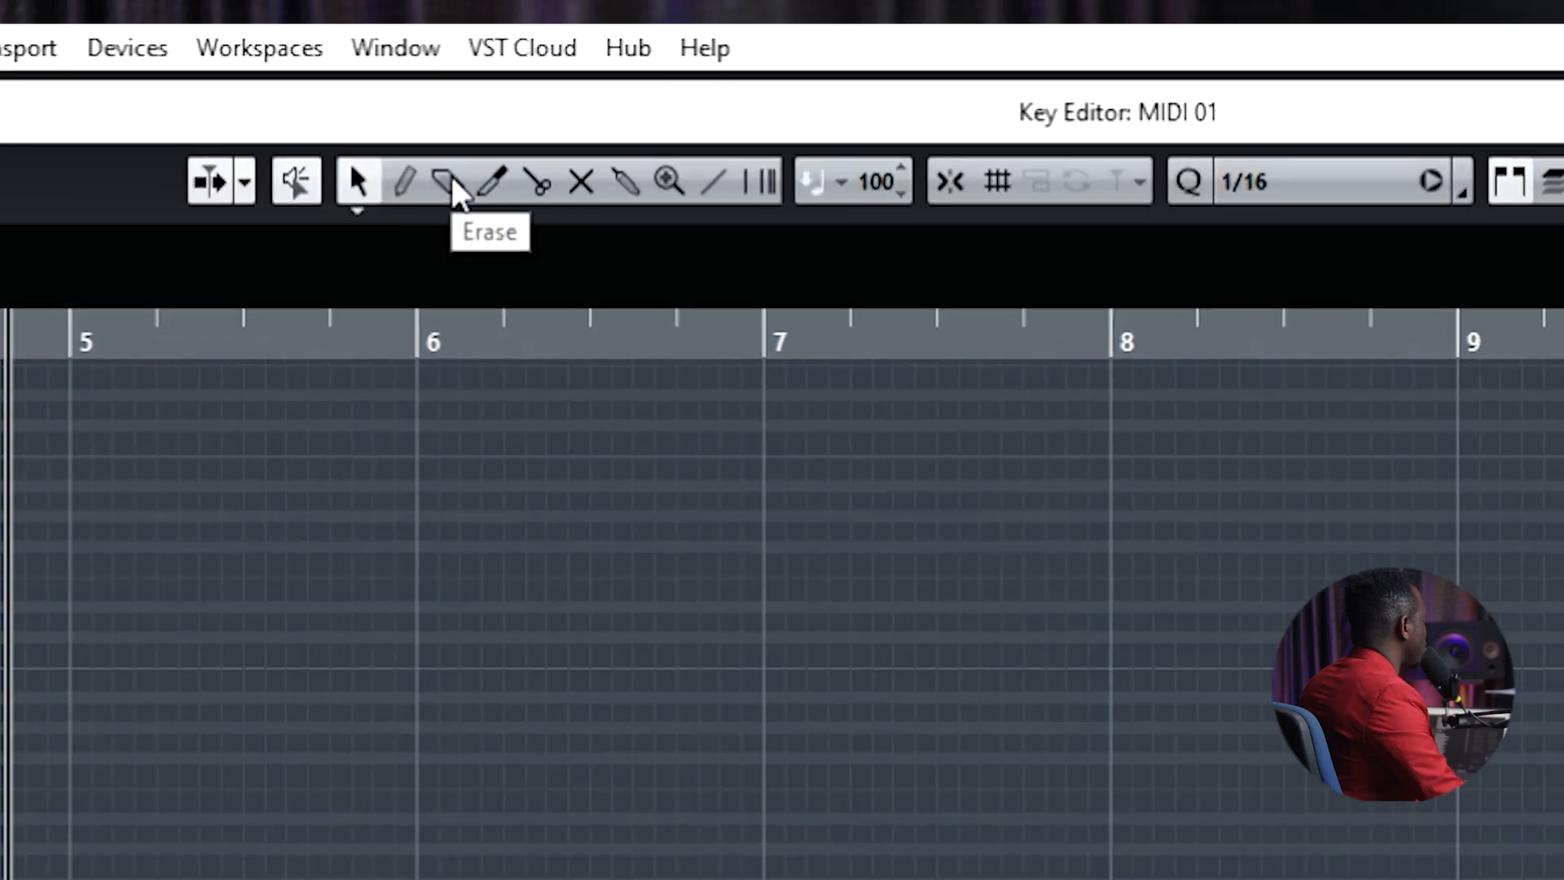
left_click(406, 180)
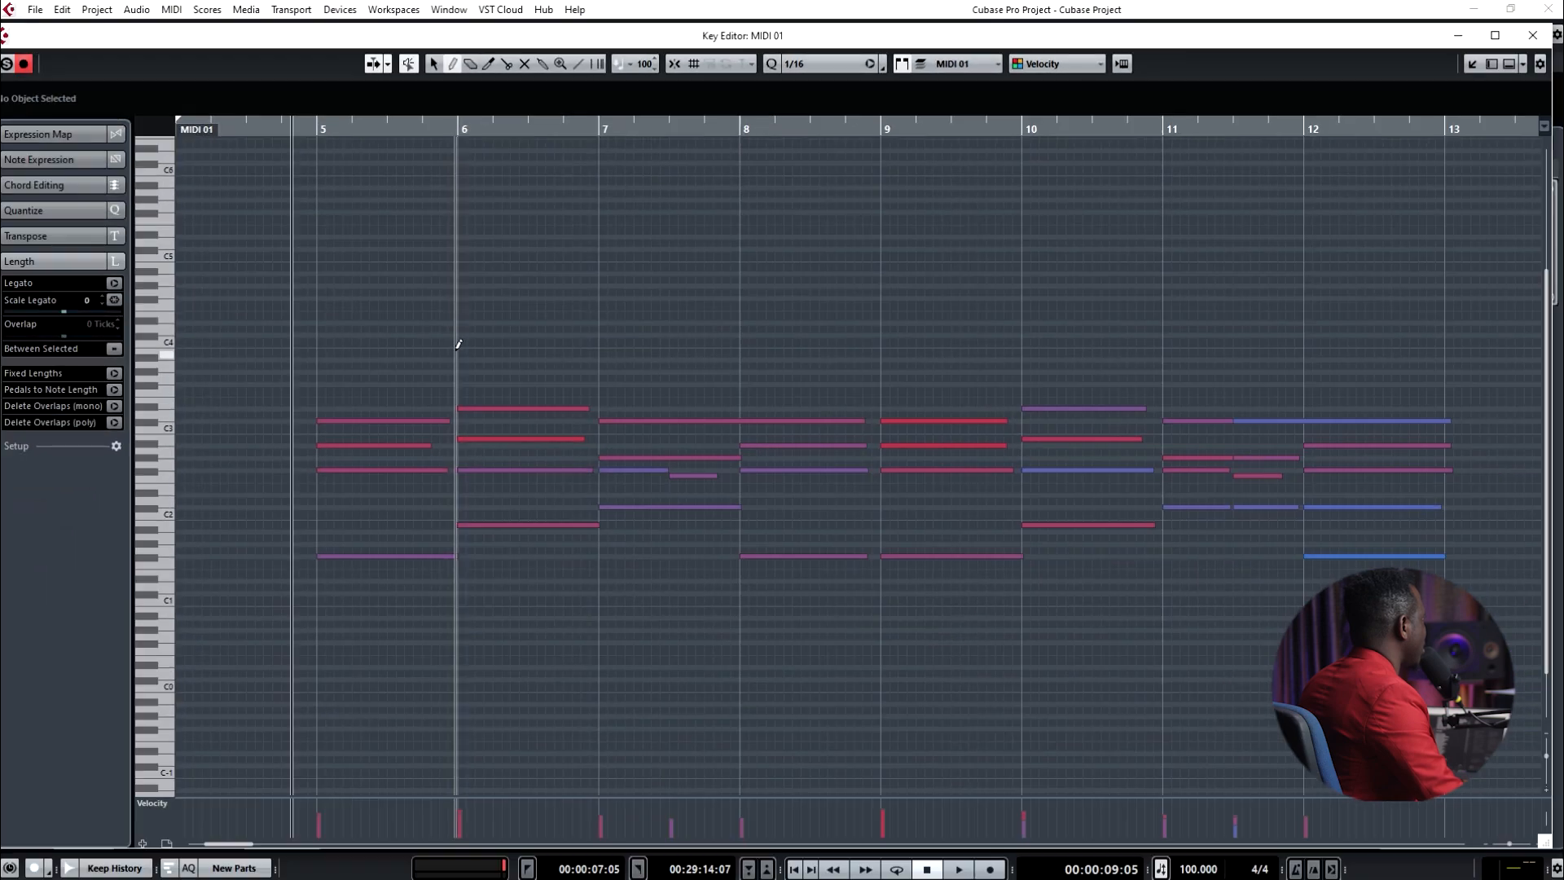
left_click_drag(462, 359, 595, 355)
mouse_move(497, 377)
left_mouse_down()
mouse_move(601, 375)
mouse_move(682, 402)
left_mouse_up()
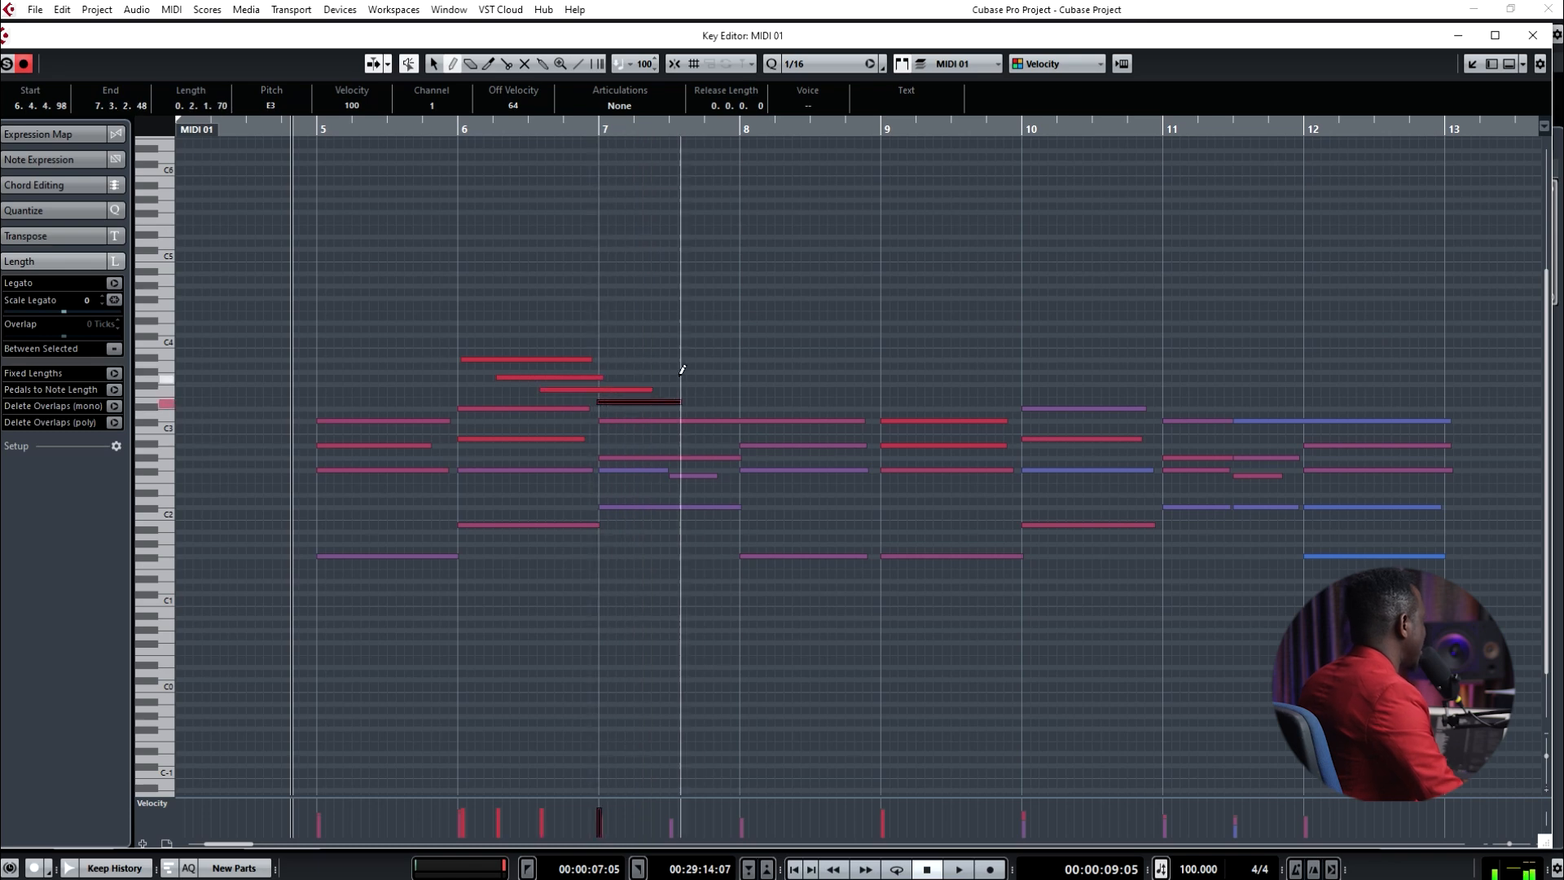
key("ctrl+z")
key("ctrl+z")
key("ctrl+z")
key("ctrl+z")
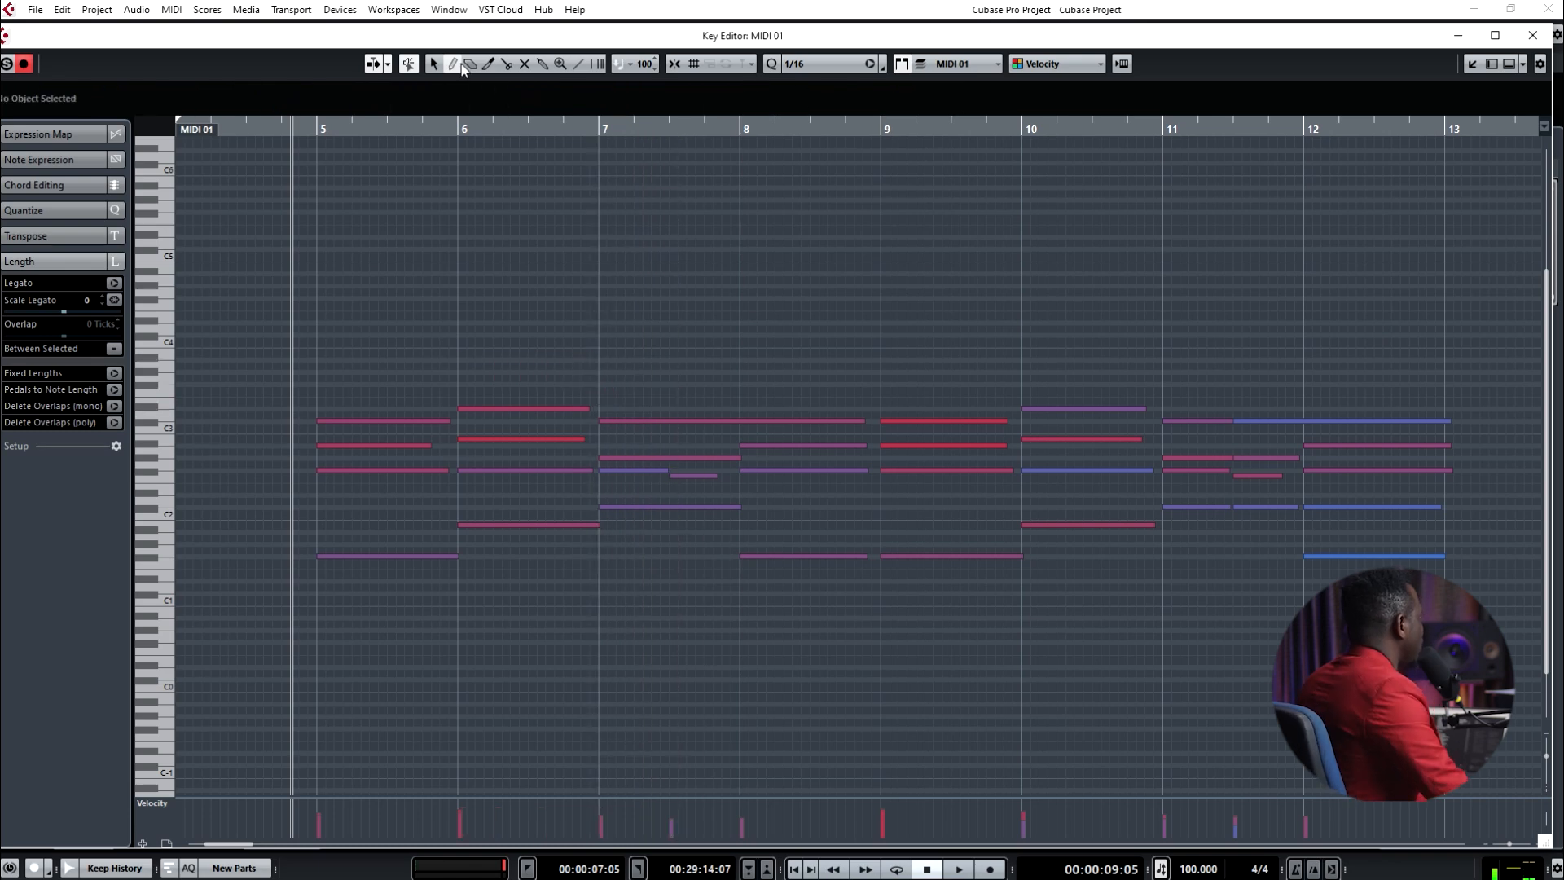
- Erase the long top note that starts at bar 7 with the Erase tool, and undo the deletion
left_click(522, 408)
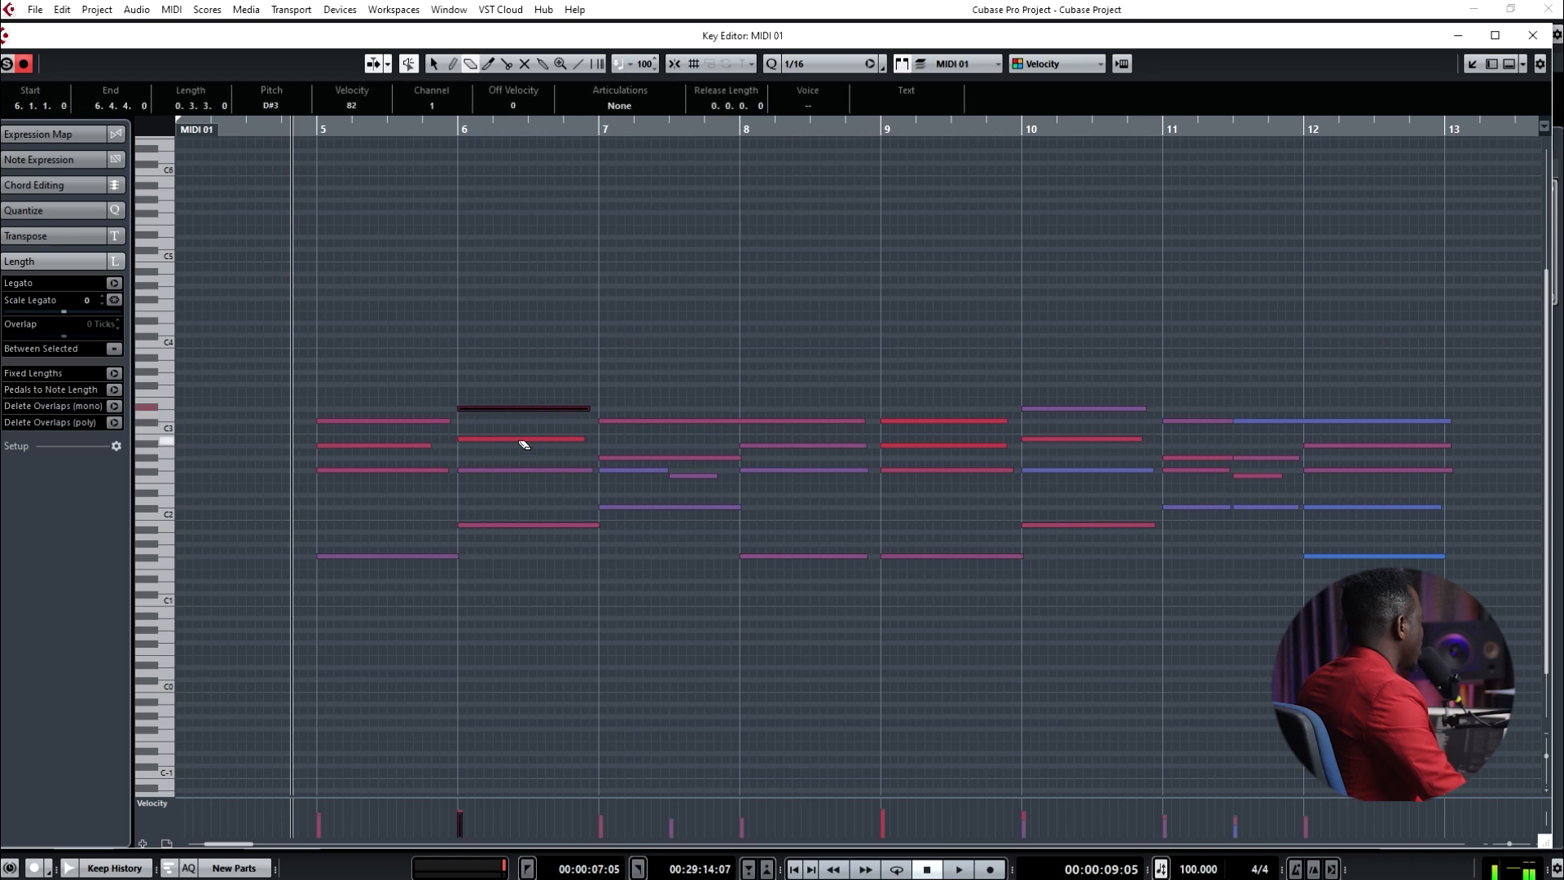
left_click(521, 388)
left_click(628, 422)
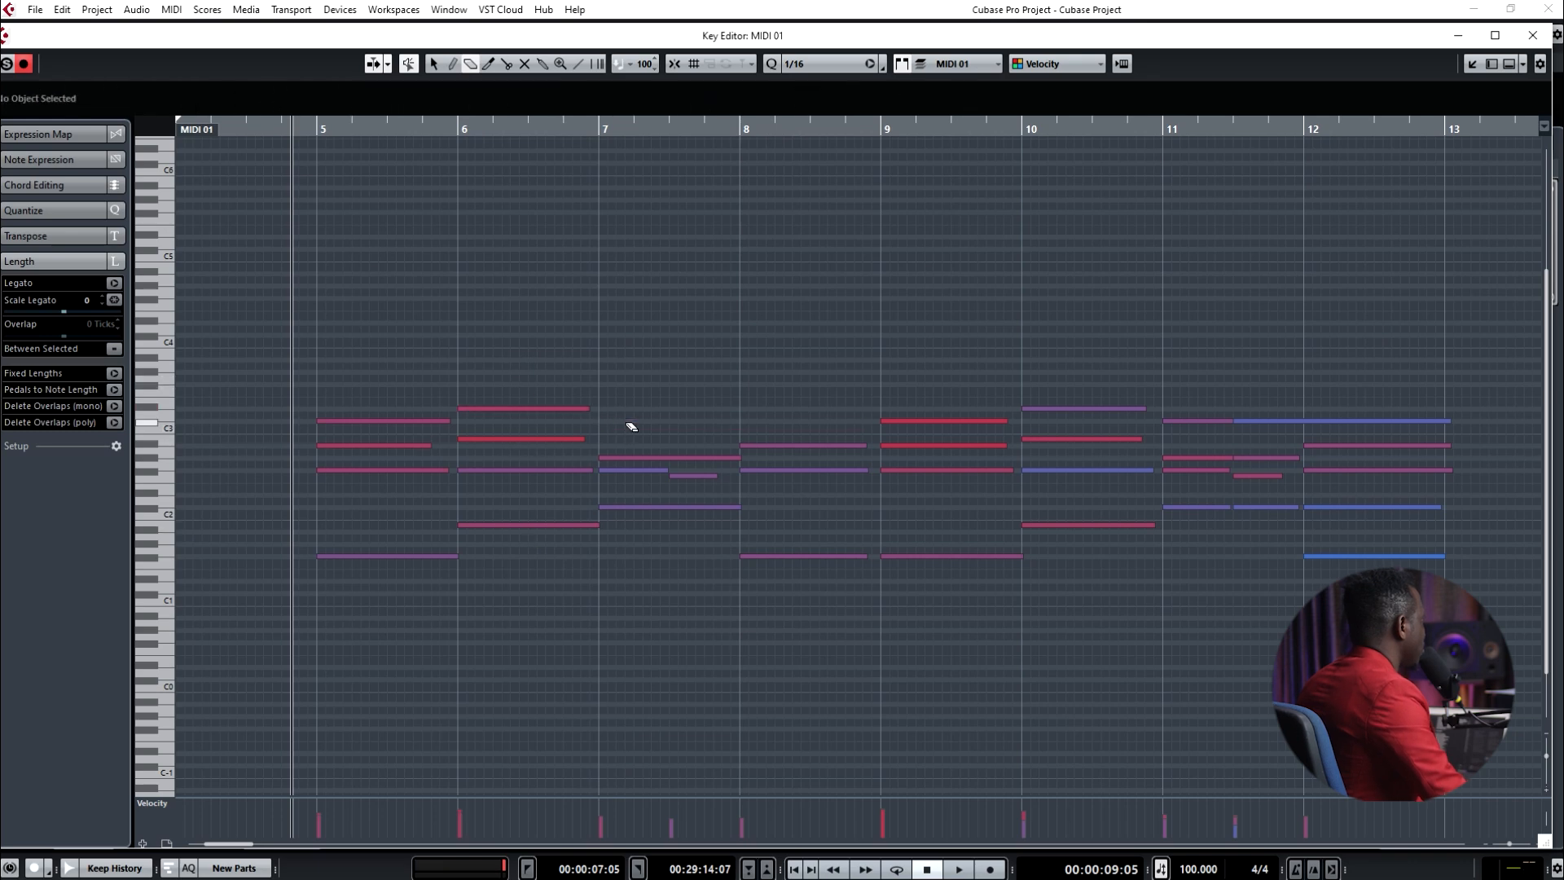
key("ctrl+z")
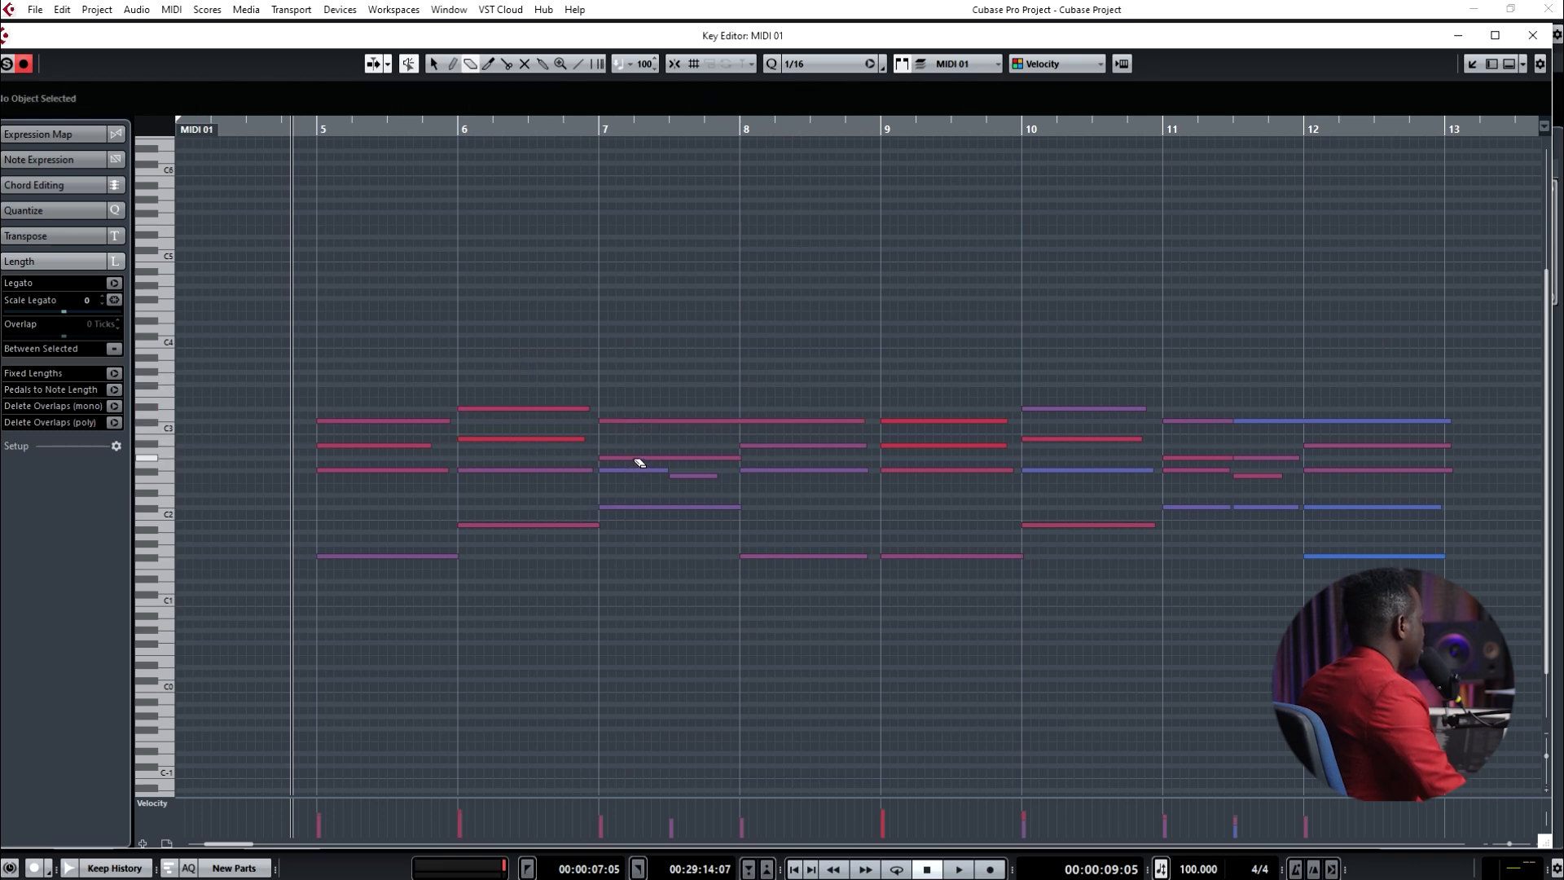
key("ctrl+z")
key("ctrl+z")
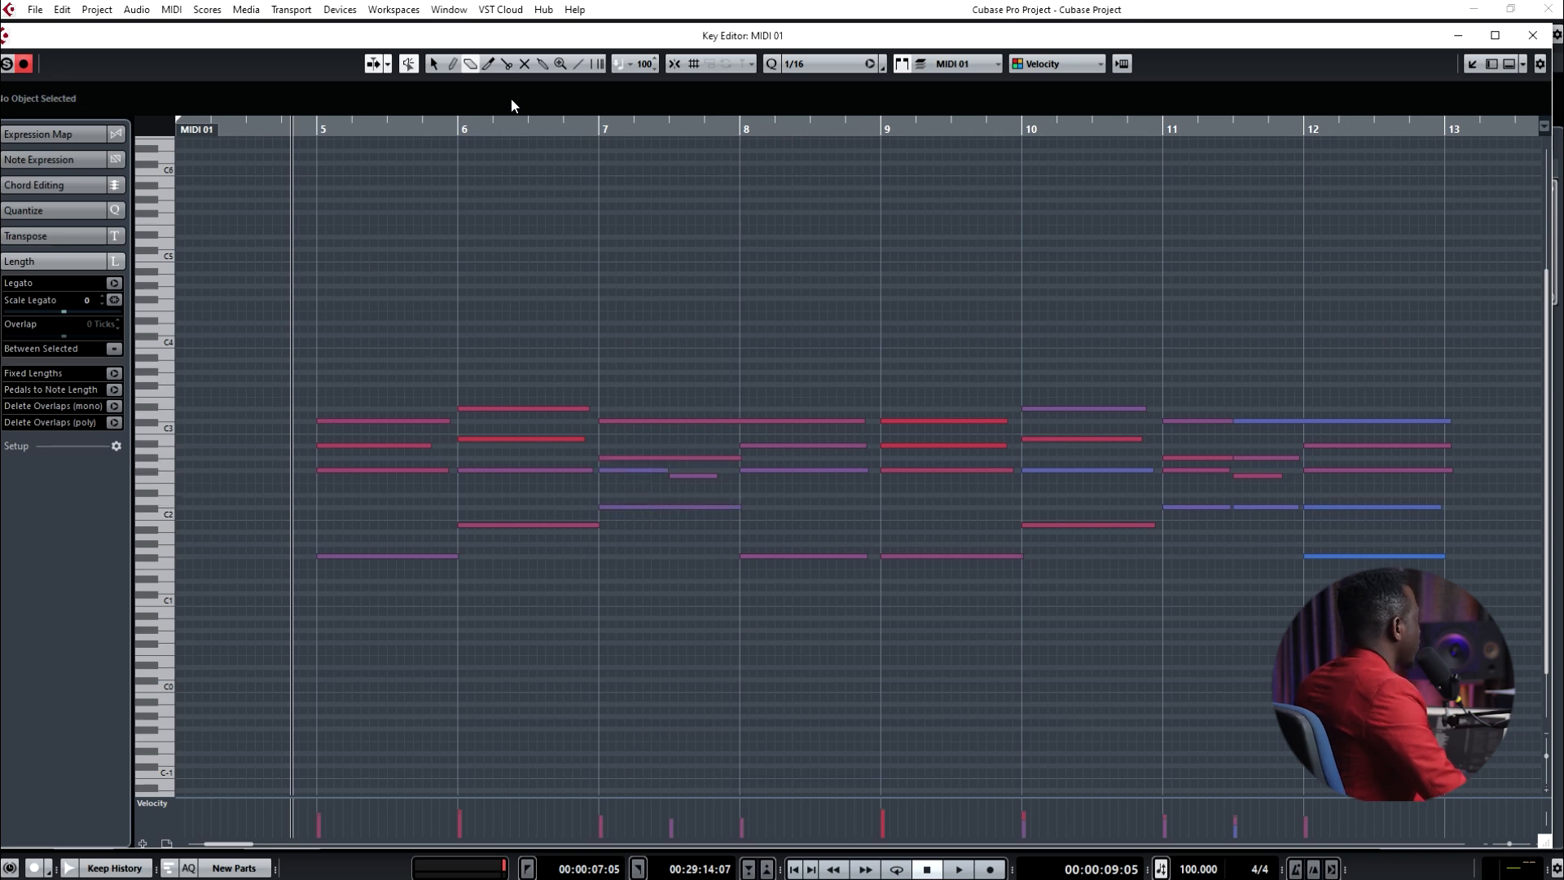
- Trim the ends of the bar 6 chord notes with vertical and diagonal Trim cuts, undoing them to restore the full lengths
left_click(488, 64)
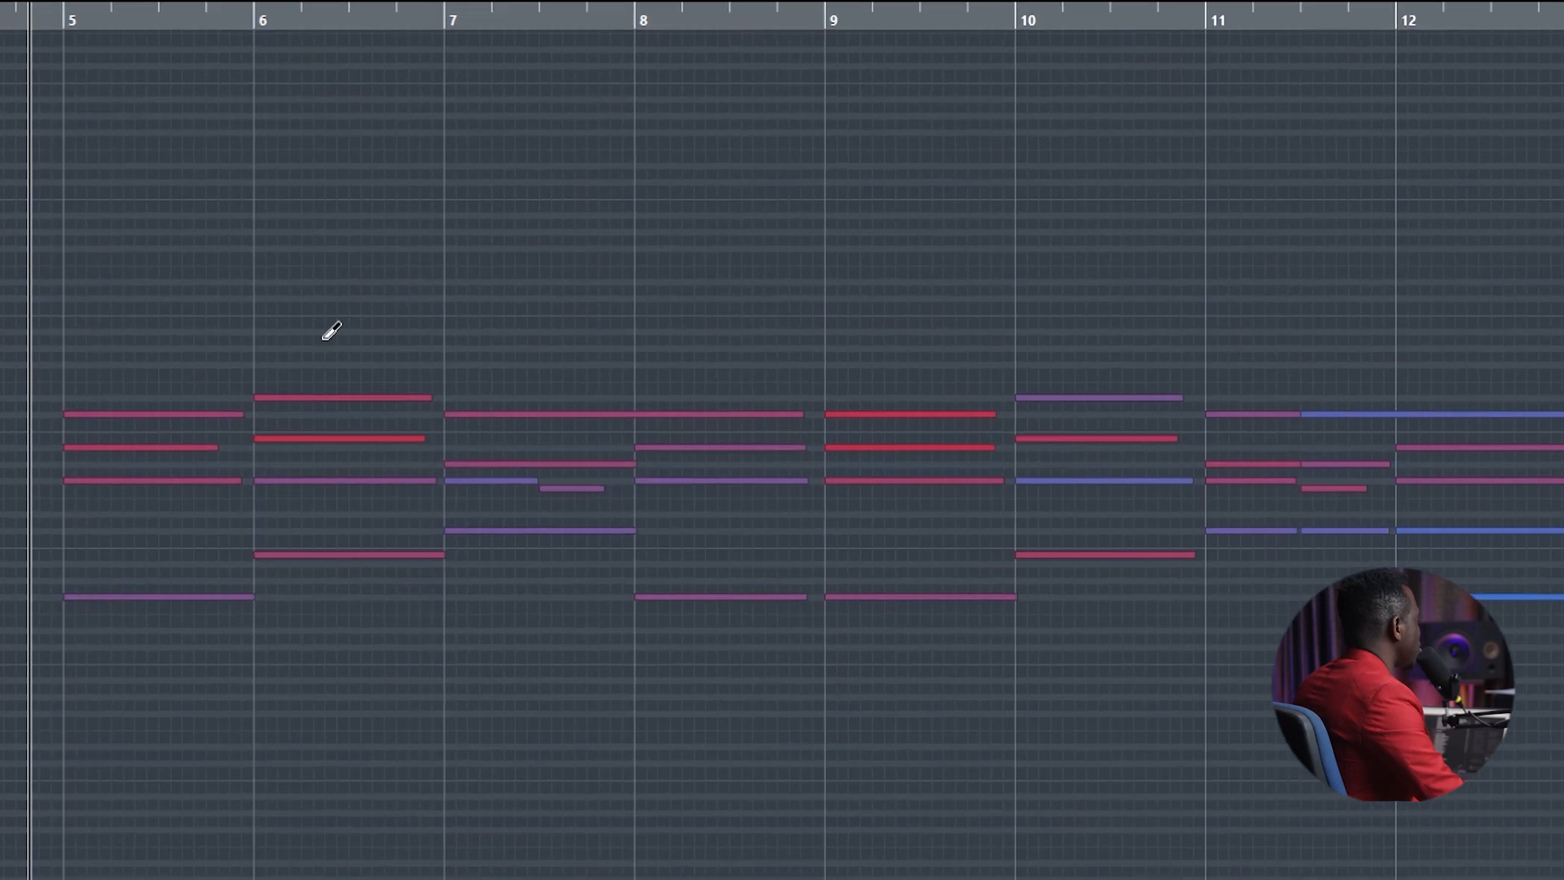
mouse_move(340, 306)
left_mouse_down()
mouse_move(343, 662)
mouse_move(252, 666)
mouse_move(457, 707)
mouse_move(314, 701)
mouse_move(338, 708)
left_mouse_up()
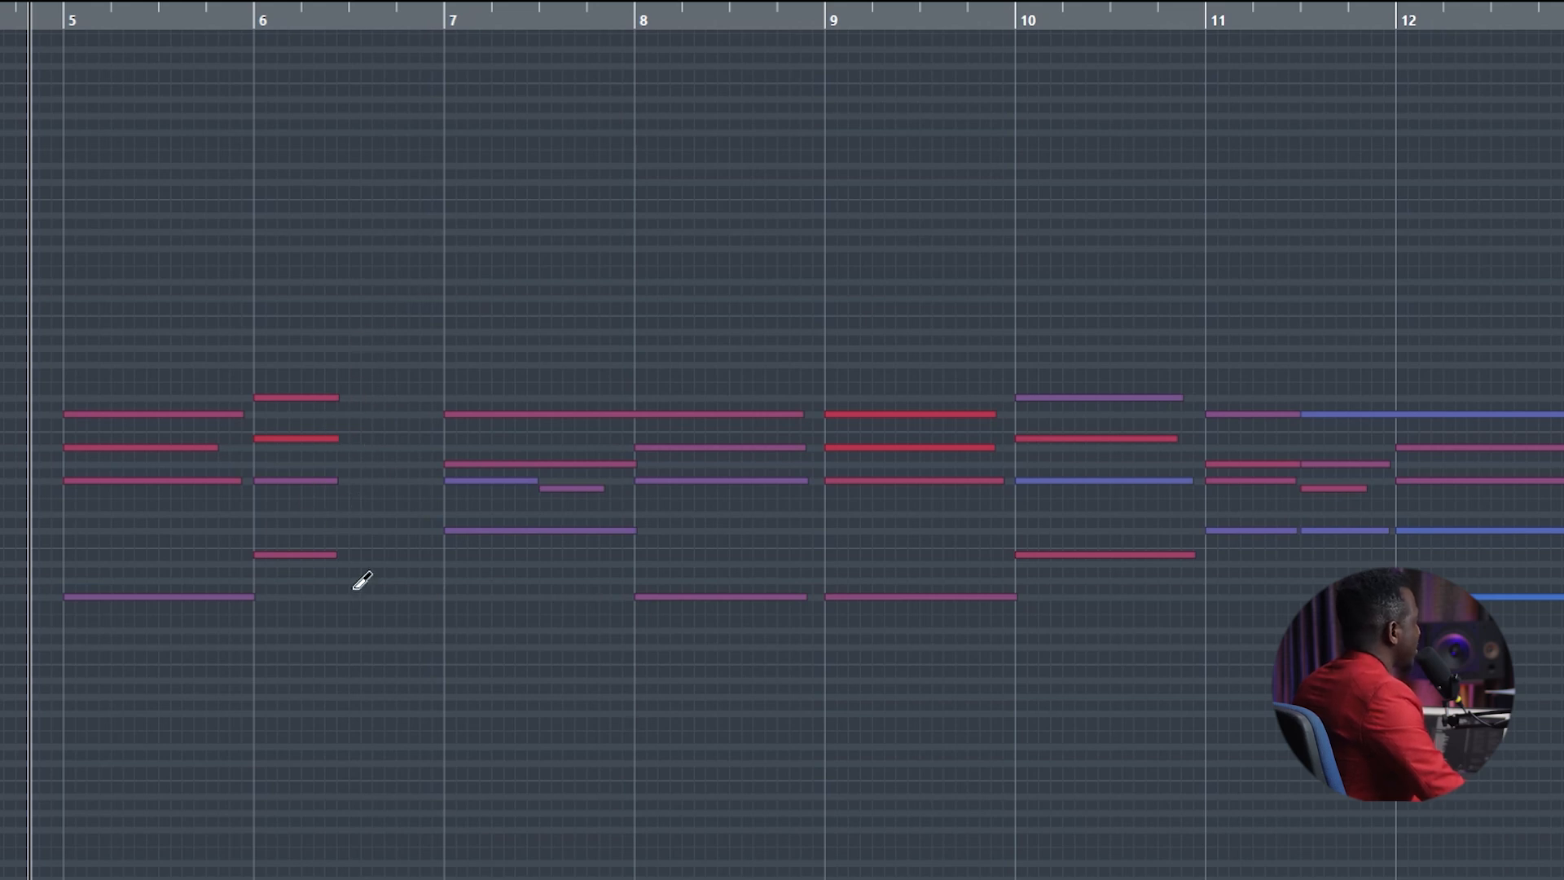
left_click_drag(443, 370, 263, 624)
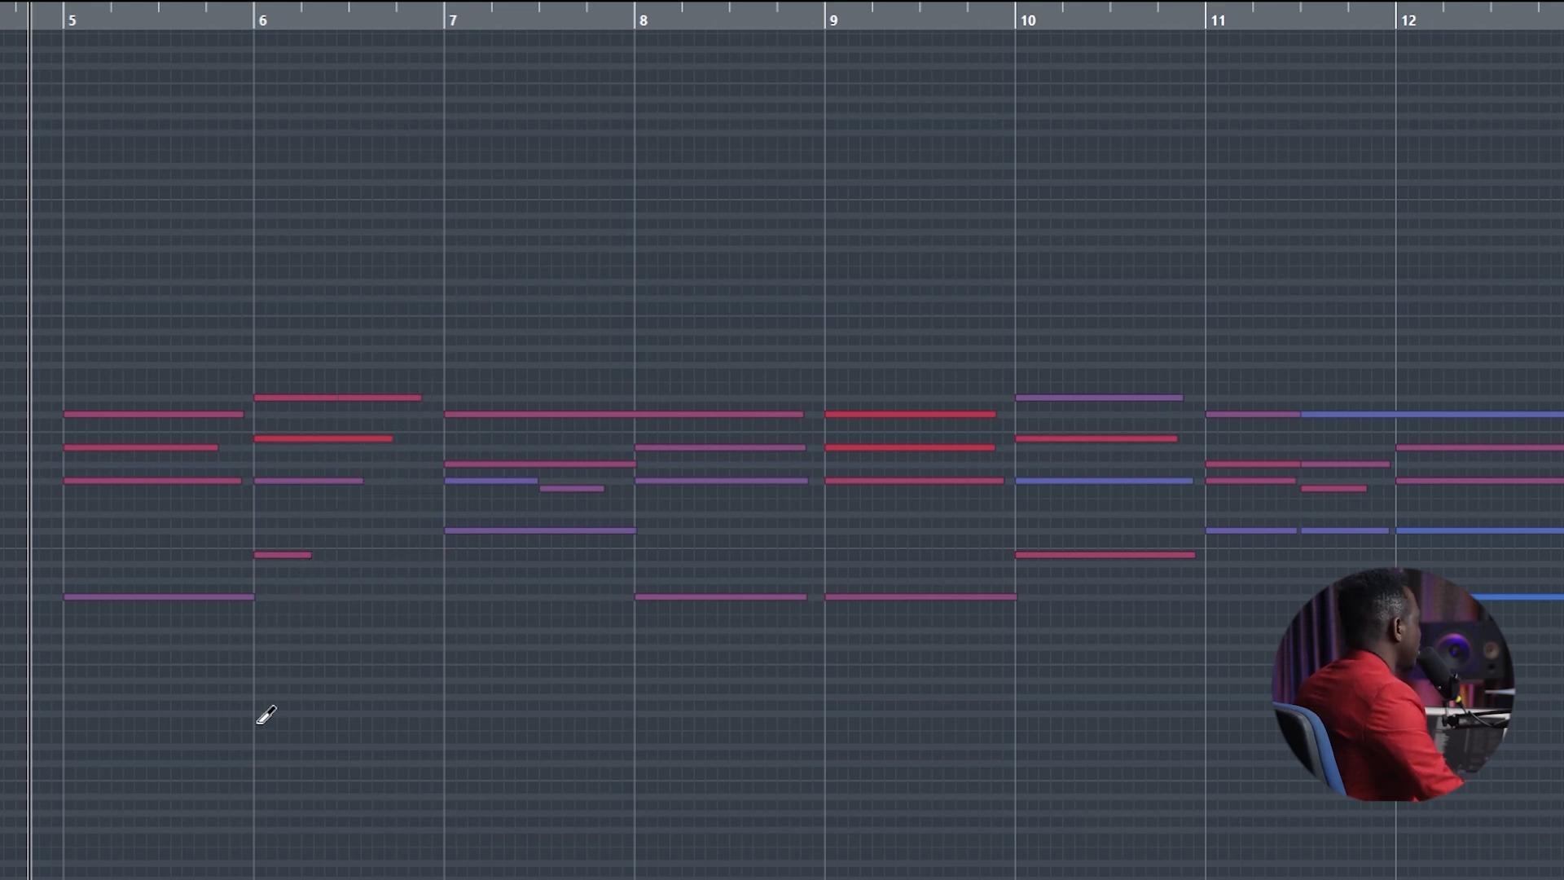
key("ctrl+z")
left_click_drag(307, 321, 440, 676)
key("ctrl+z")
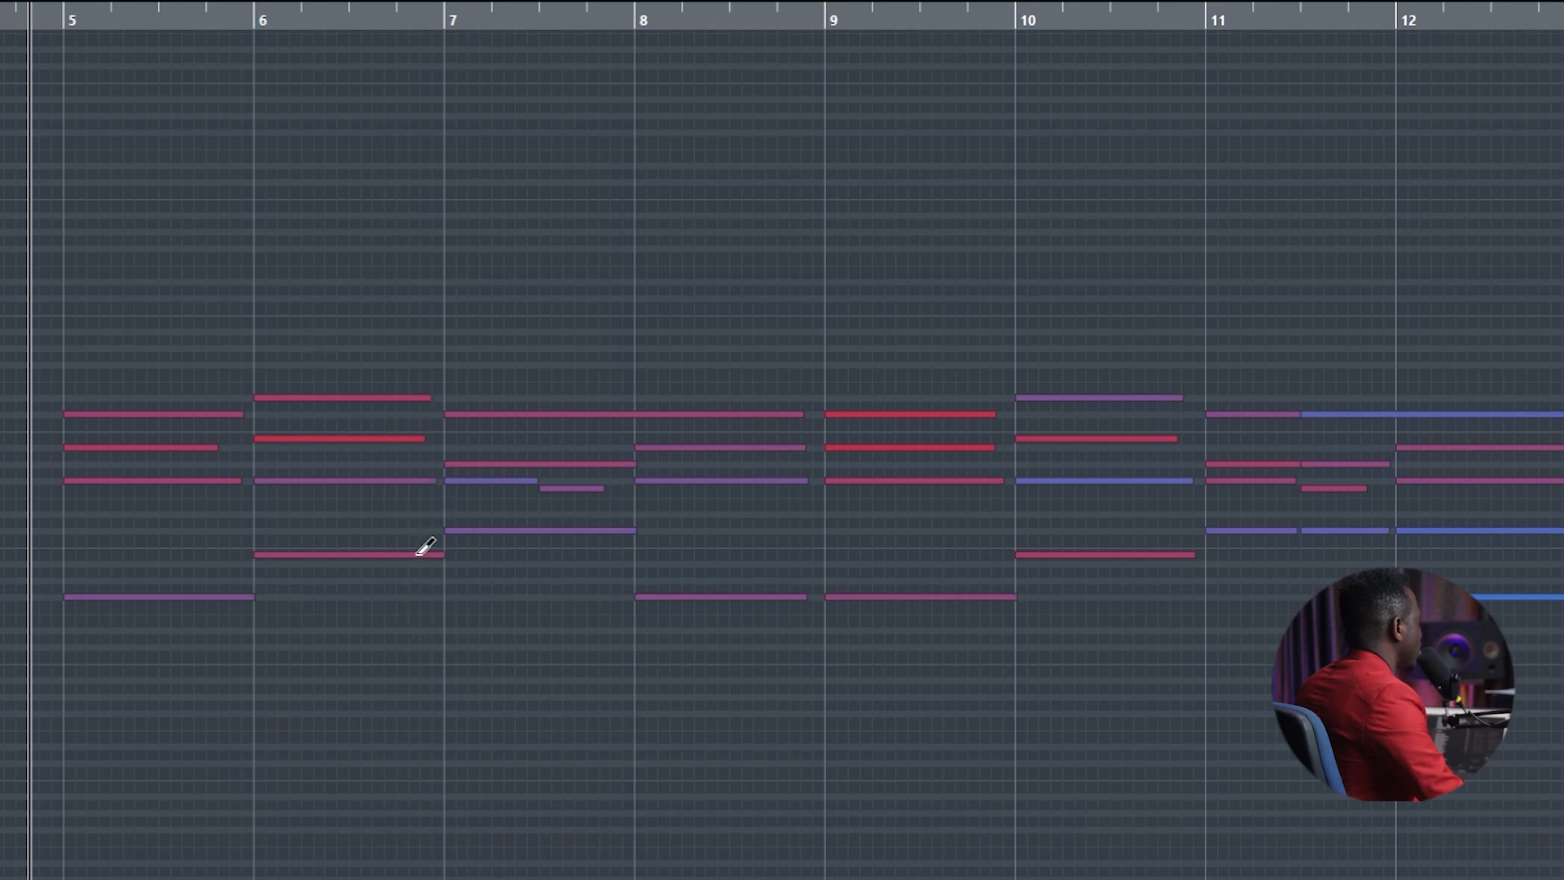
left_click_drag(296, 382, 503, 681)
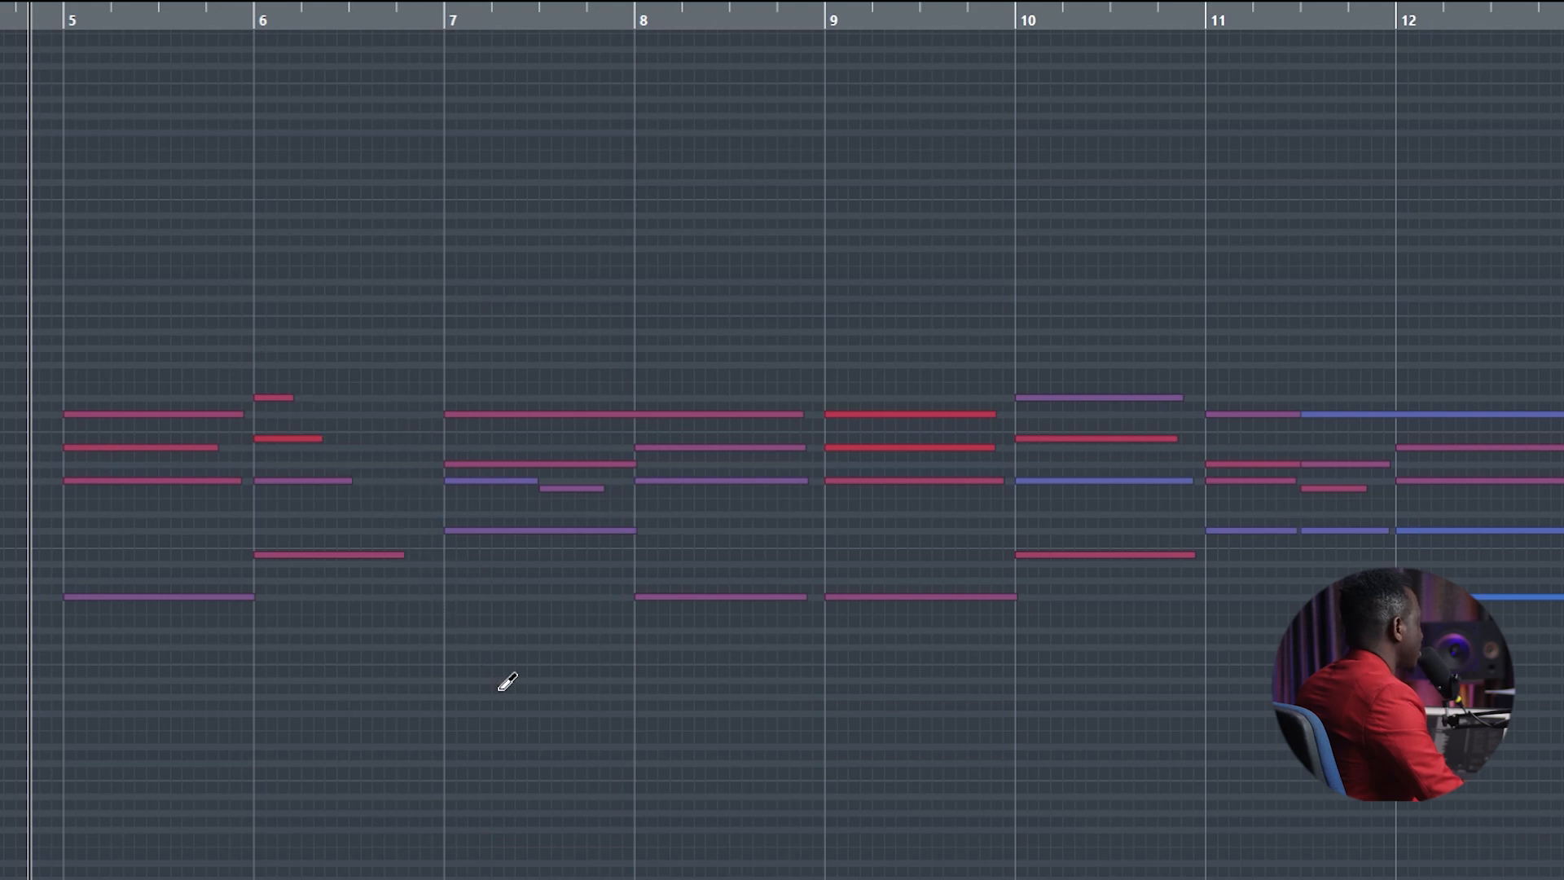
key("ctrl+z")
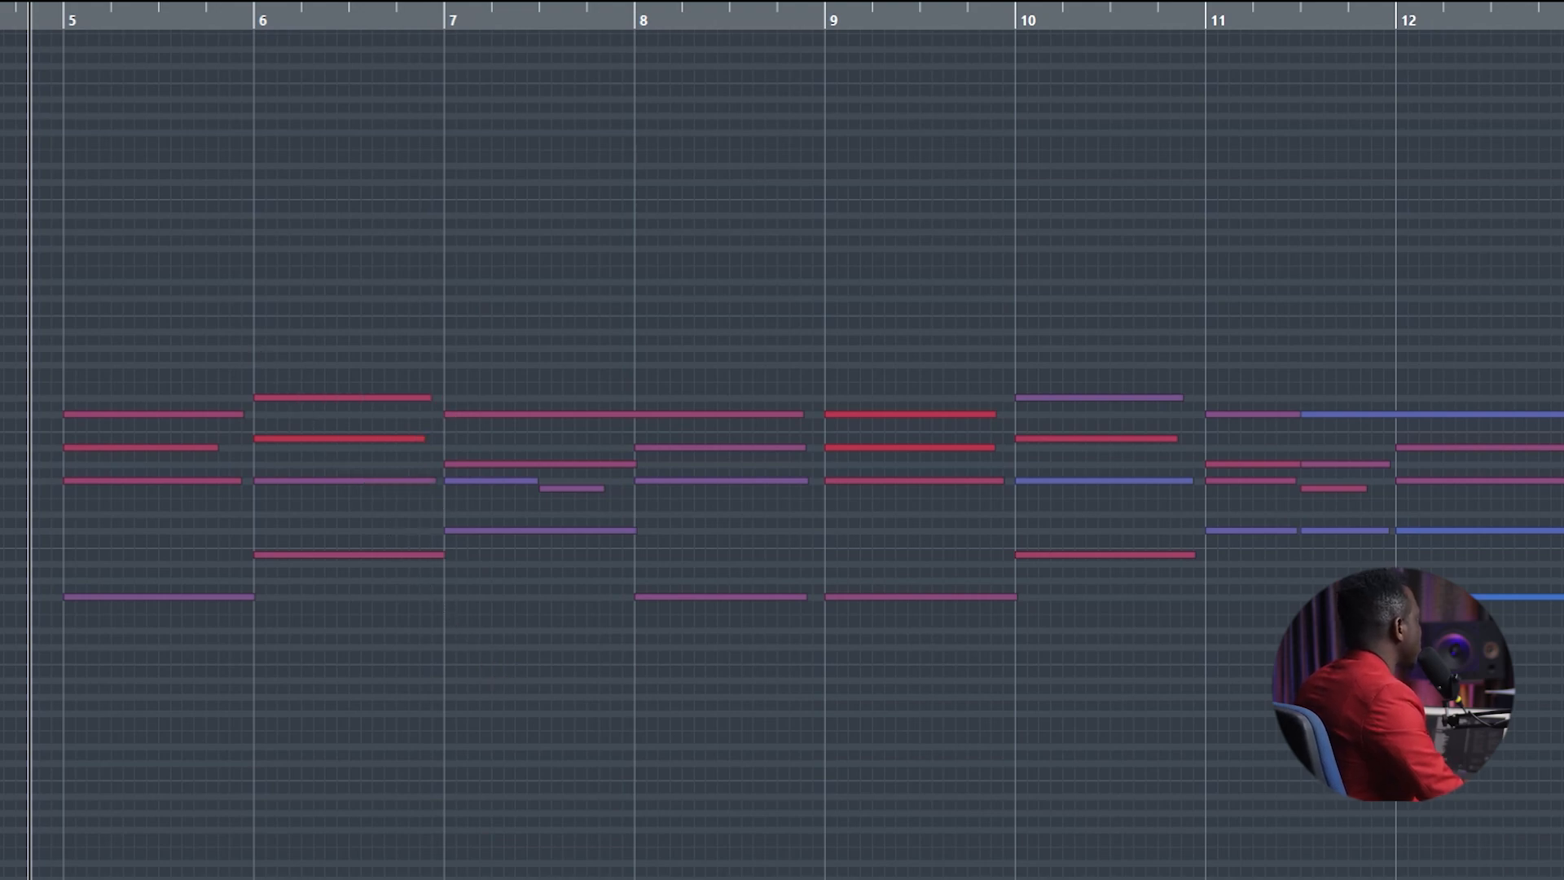
- Split the selected bar 6 notes at 6.2.4.42 and the selected bar 7 notes at 7.2.1.68, and undo both splits
left_click(447, 23)
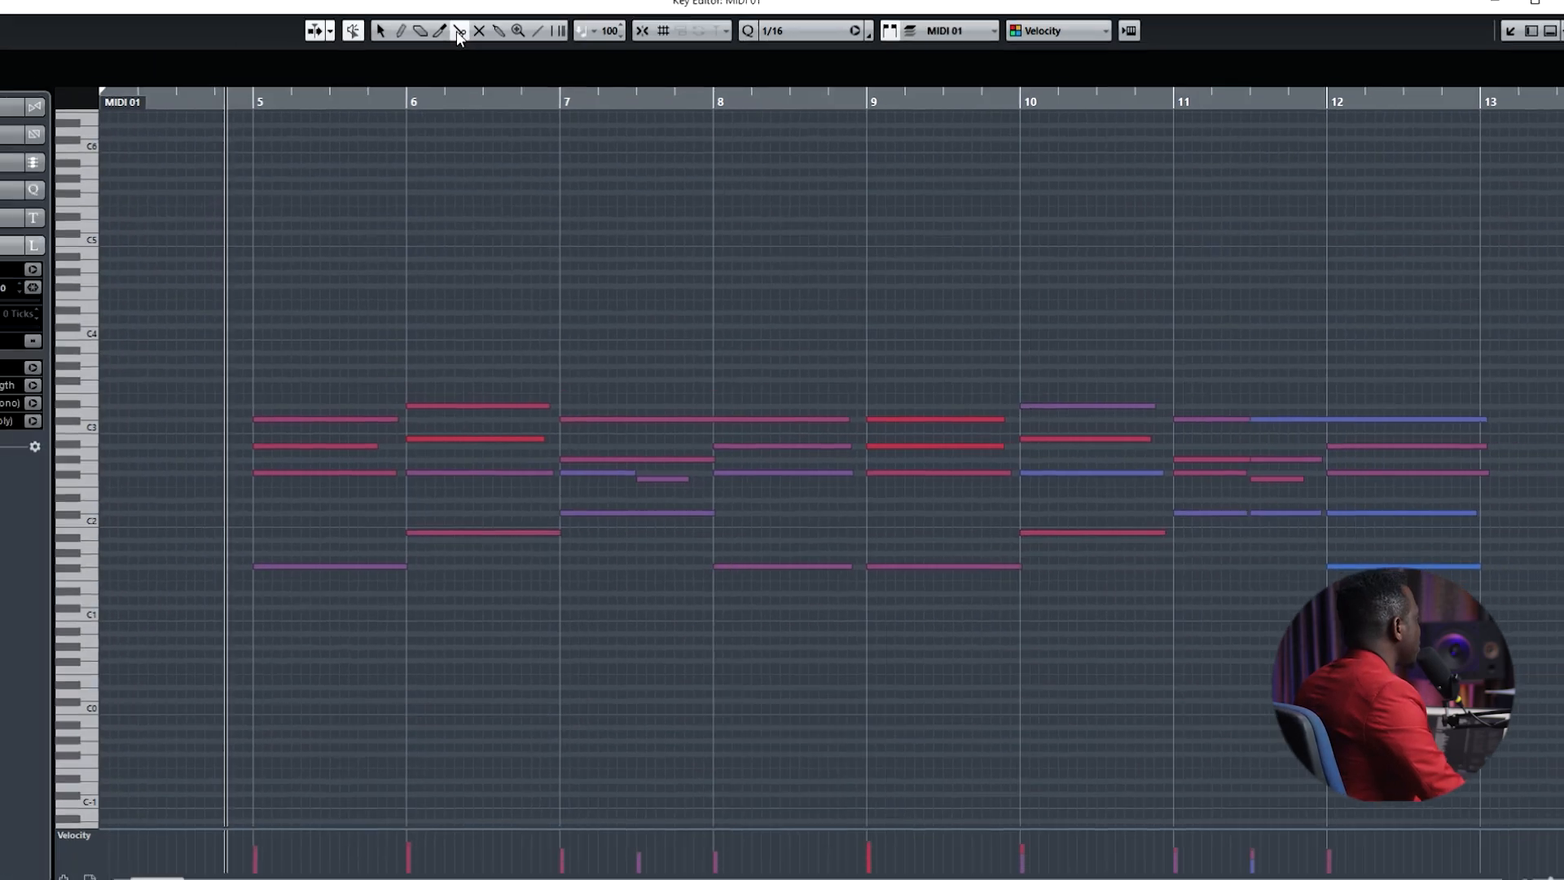
left_click_drag(339, 371, 368, 680)
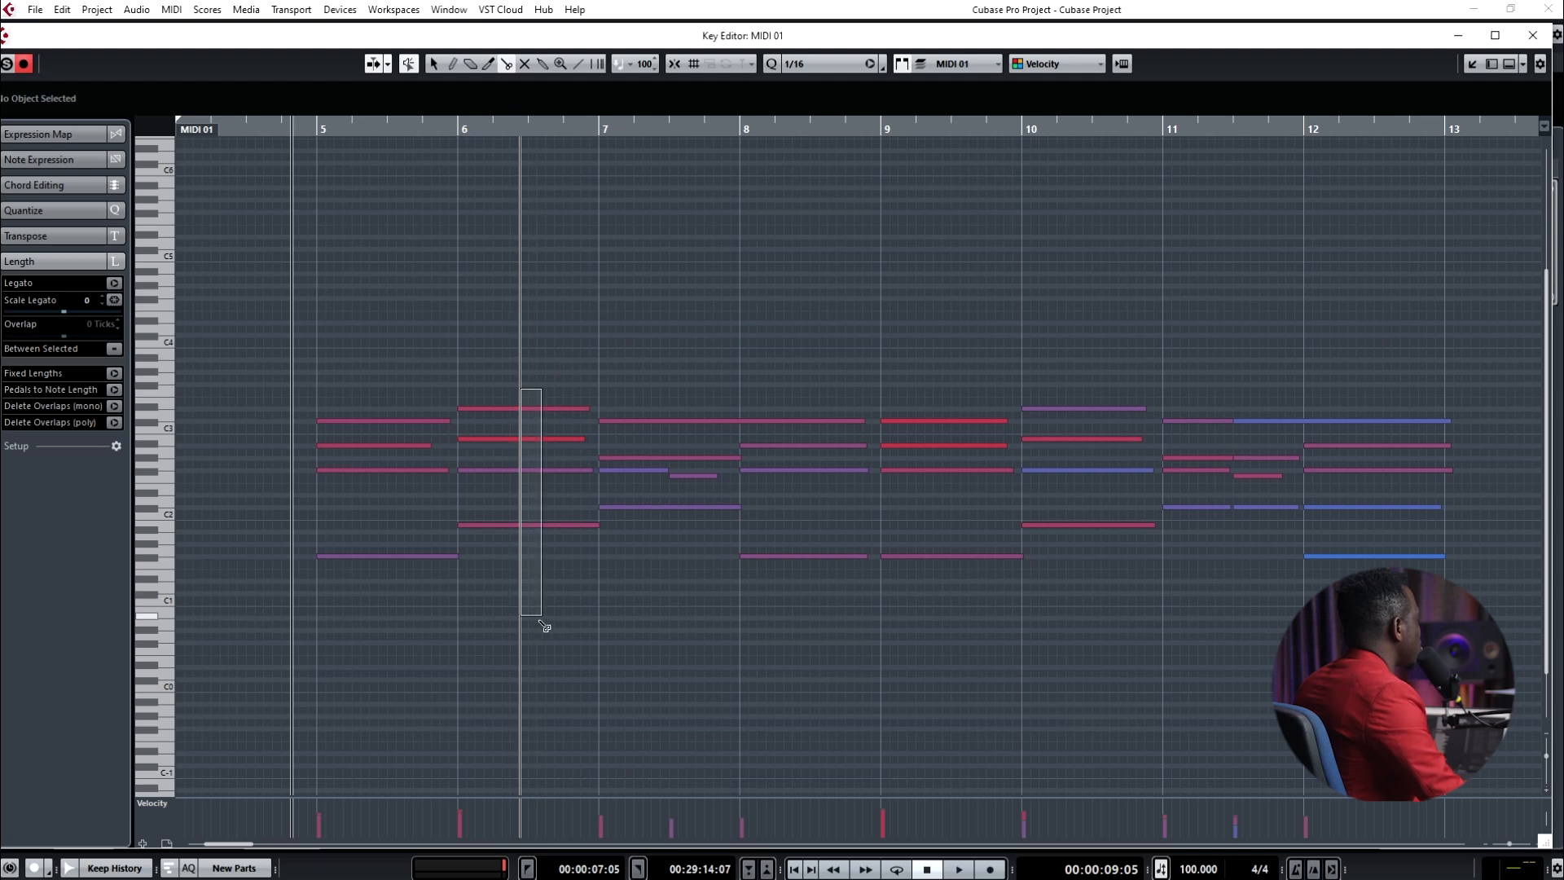
left_click_drag(544, 625, 524, 628)
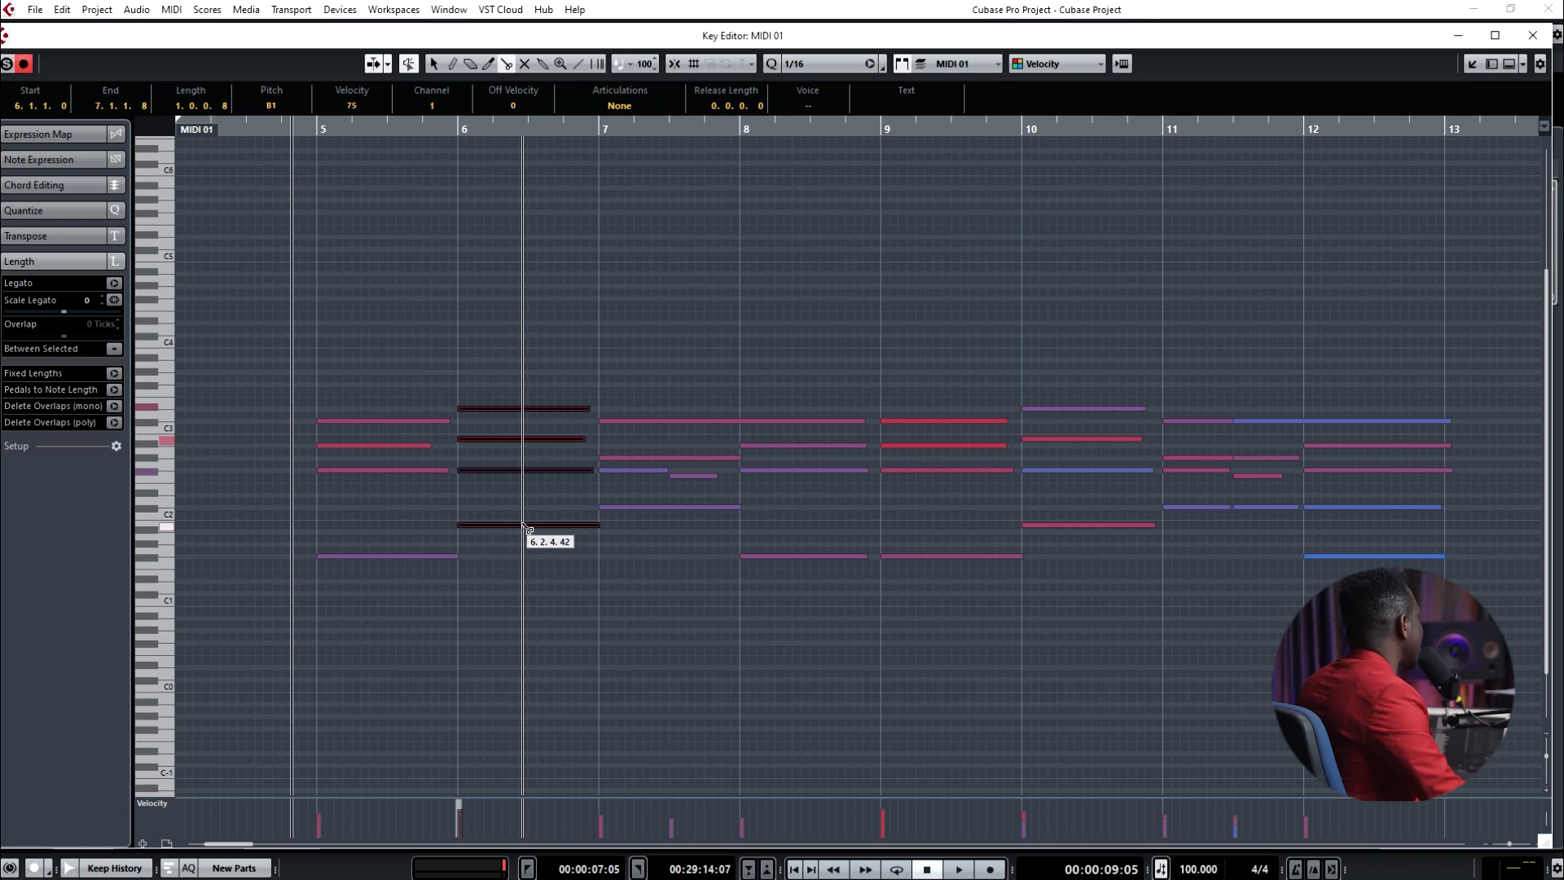
left_click(523, 525)
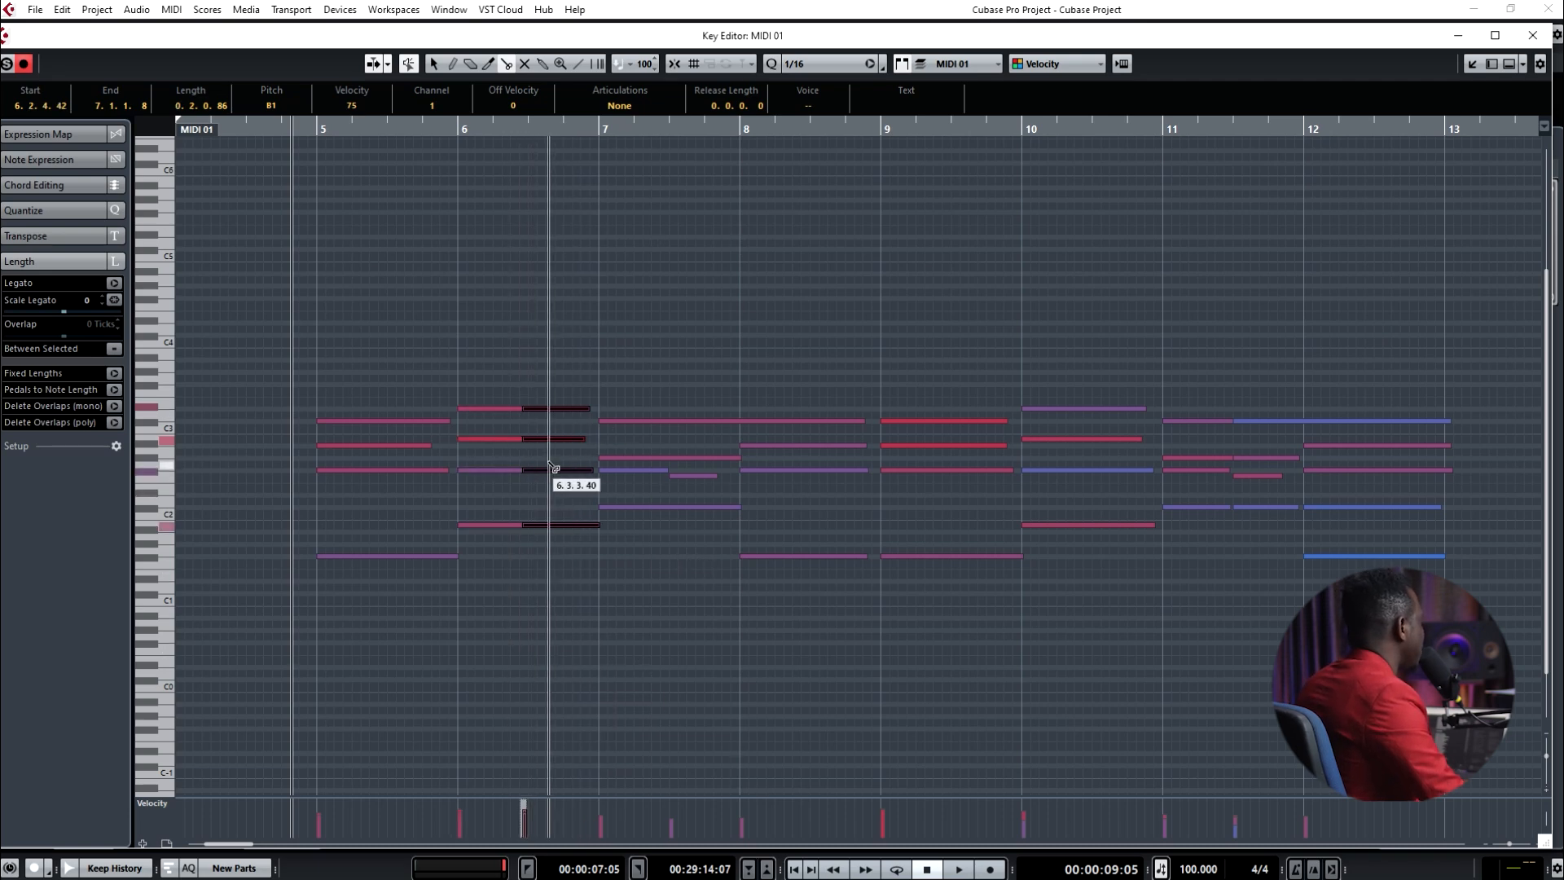
left_click_drag(637, 406, 644, 534)
left_click(640, 508)
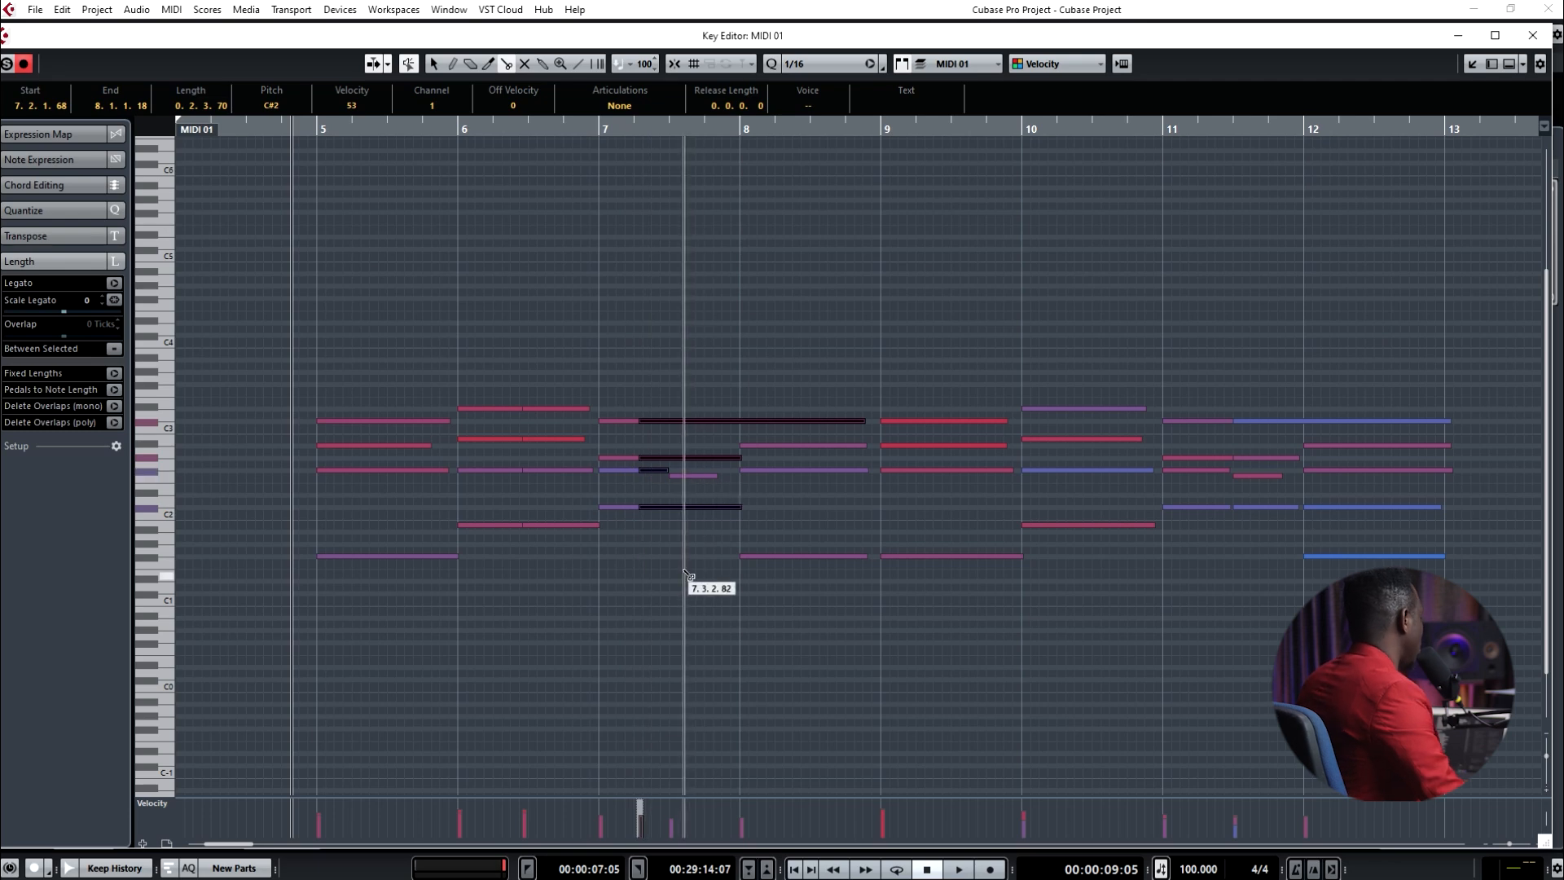
key("ctrl+z")
key("ctrl+z")
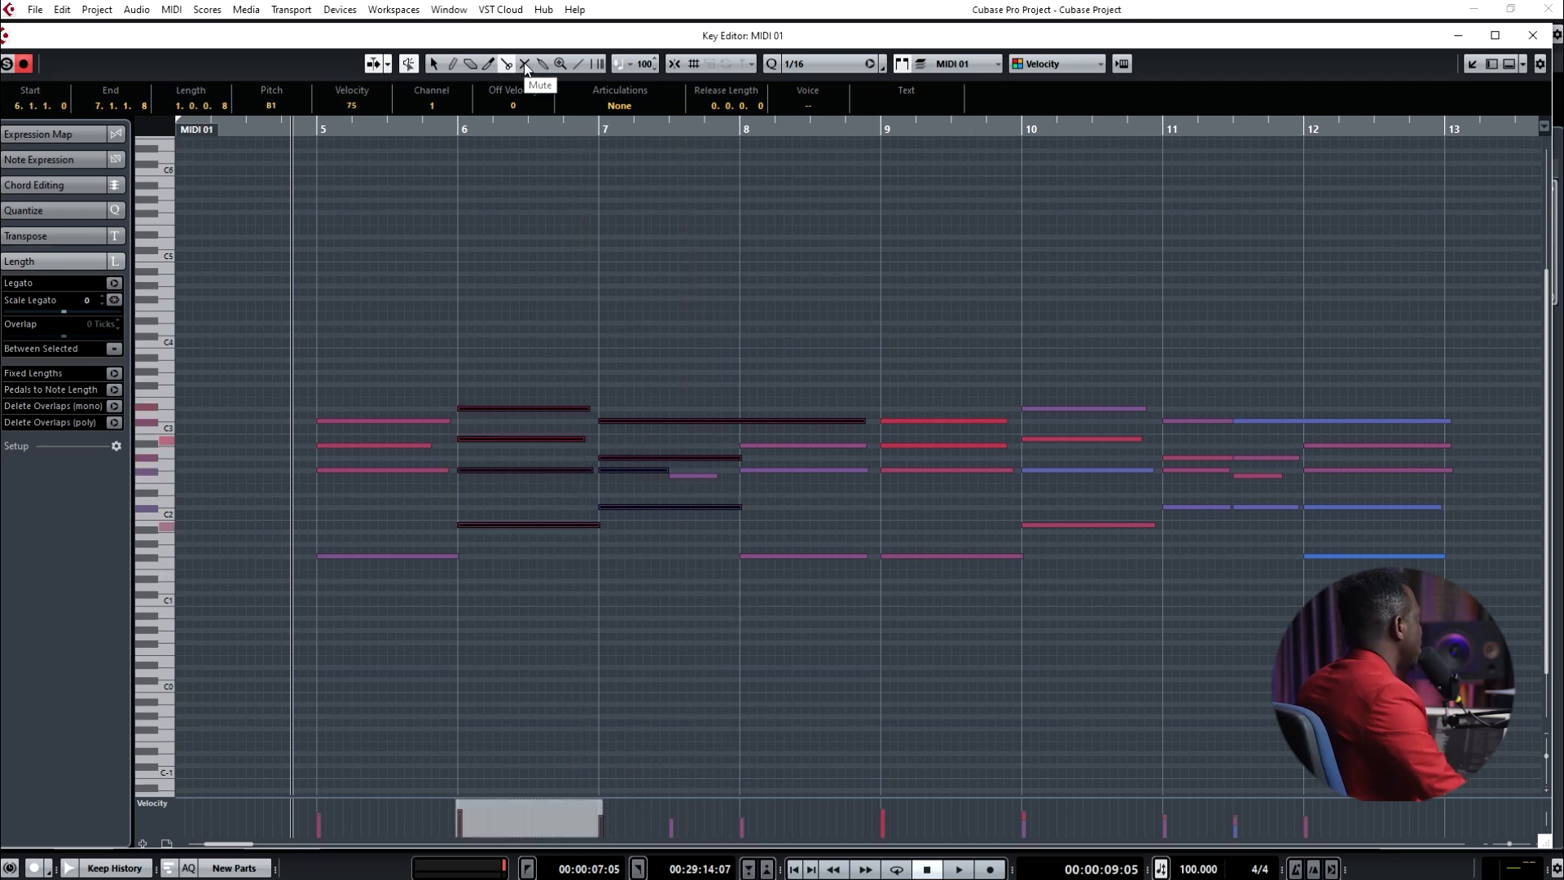
- Mute the chord notes in bars 6 to 8 with the Mute tool, and unmute them again
left_click(524, 65)
left_click_drag(513, 326, 539, 631)
left_click_drag(655, 374, 783, 589)
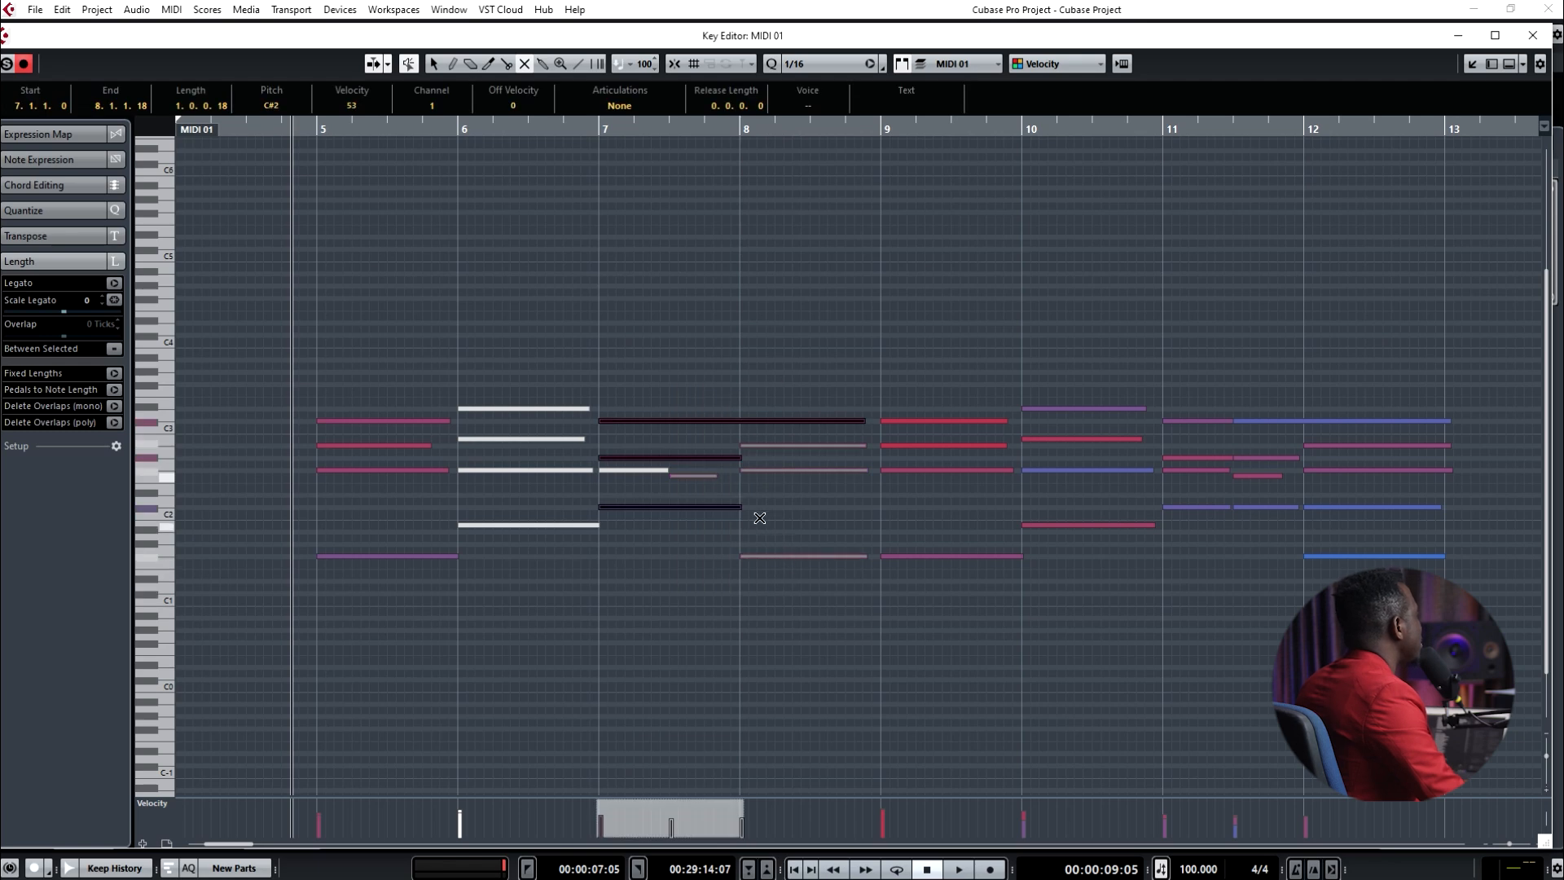
left_click_drag(677, 379, 649, 575)
left_click(730, 588)
left_click_drag(491, 336, 530, 653)
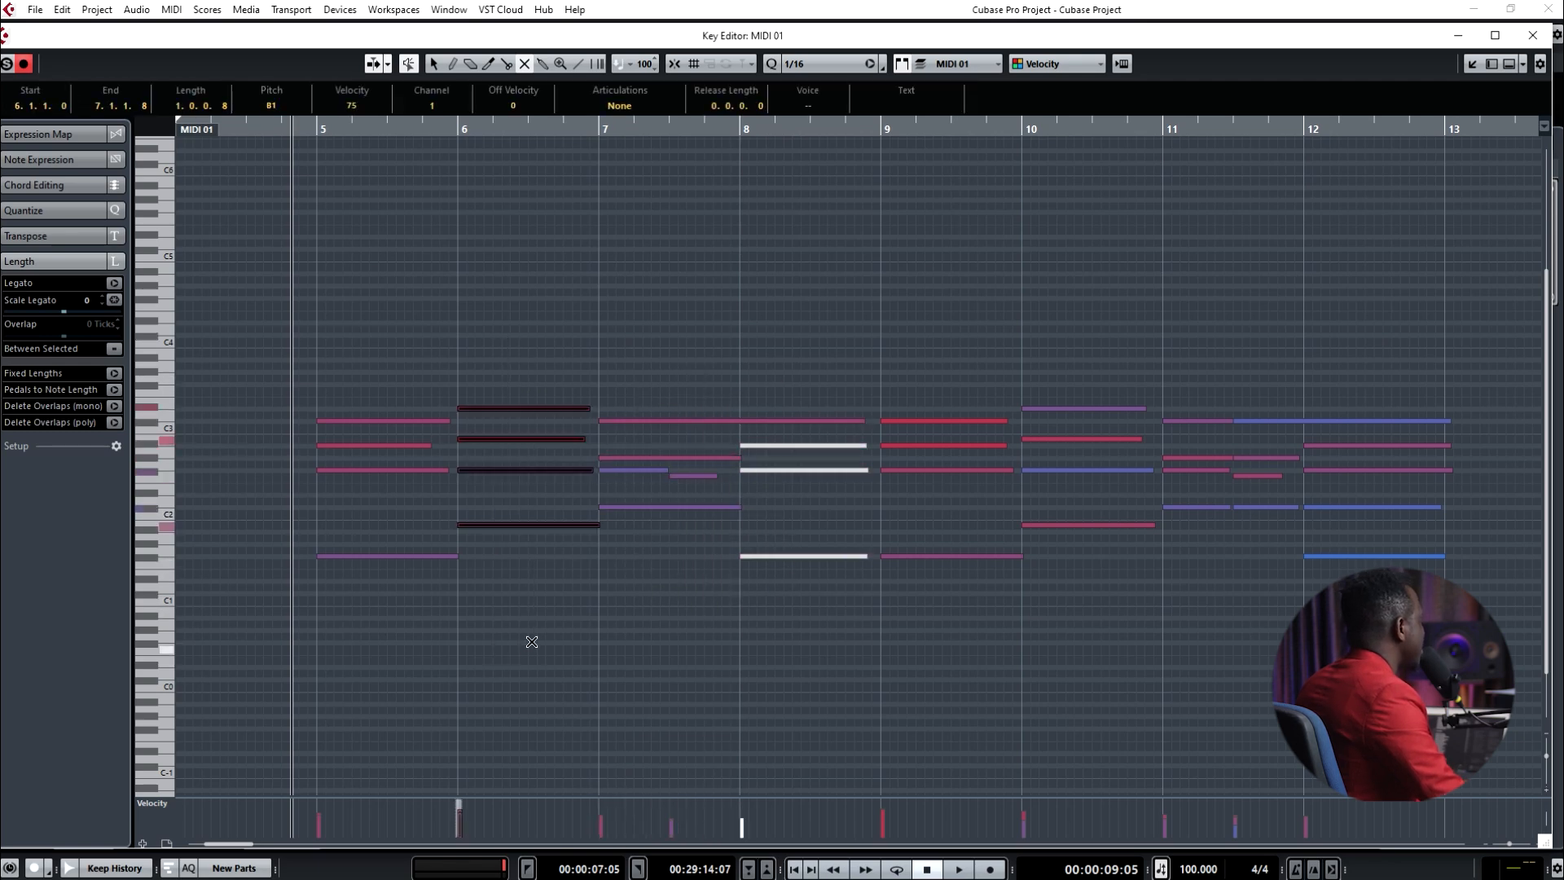
left_click_drag(766, 432, 777, 650)
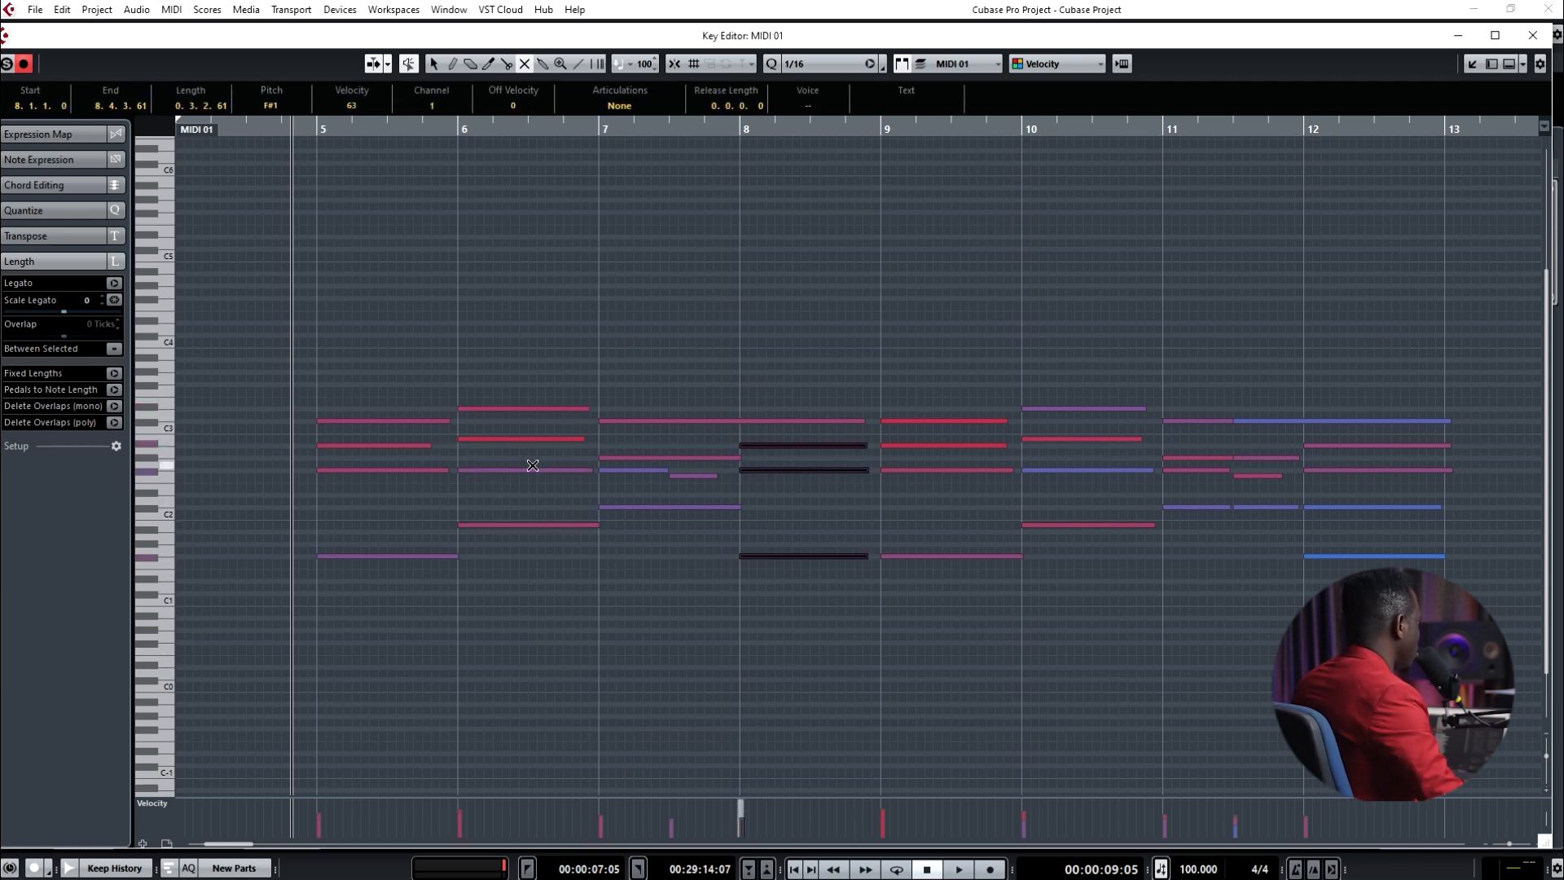
- Select the bar 6 and 7 chord notes, glue them to the following notes of the same pitch, and undo each glue
left_click(542, 65)
left_click(647, 397)
left_click_drag(536, 394, 645, 624)
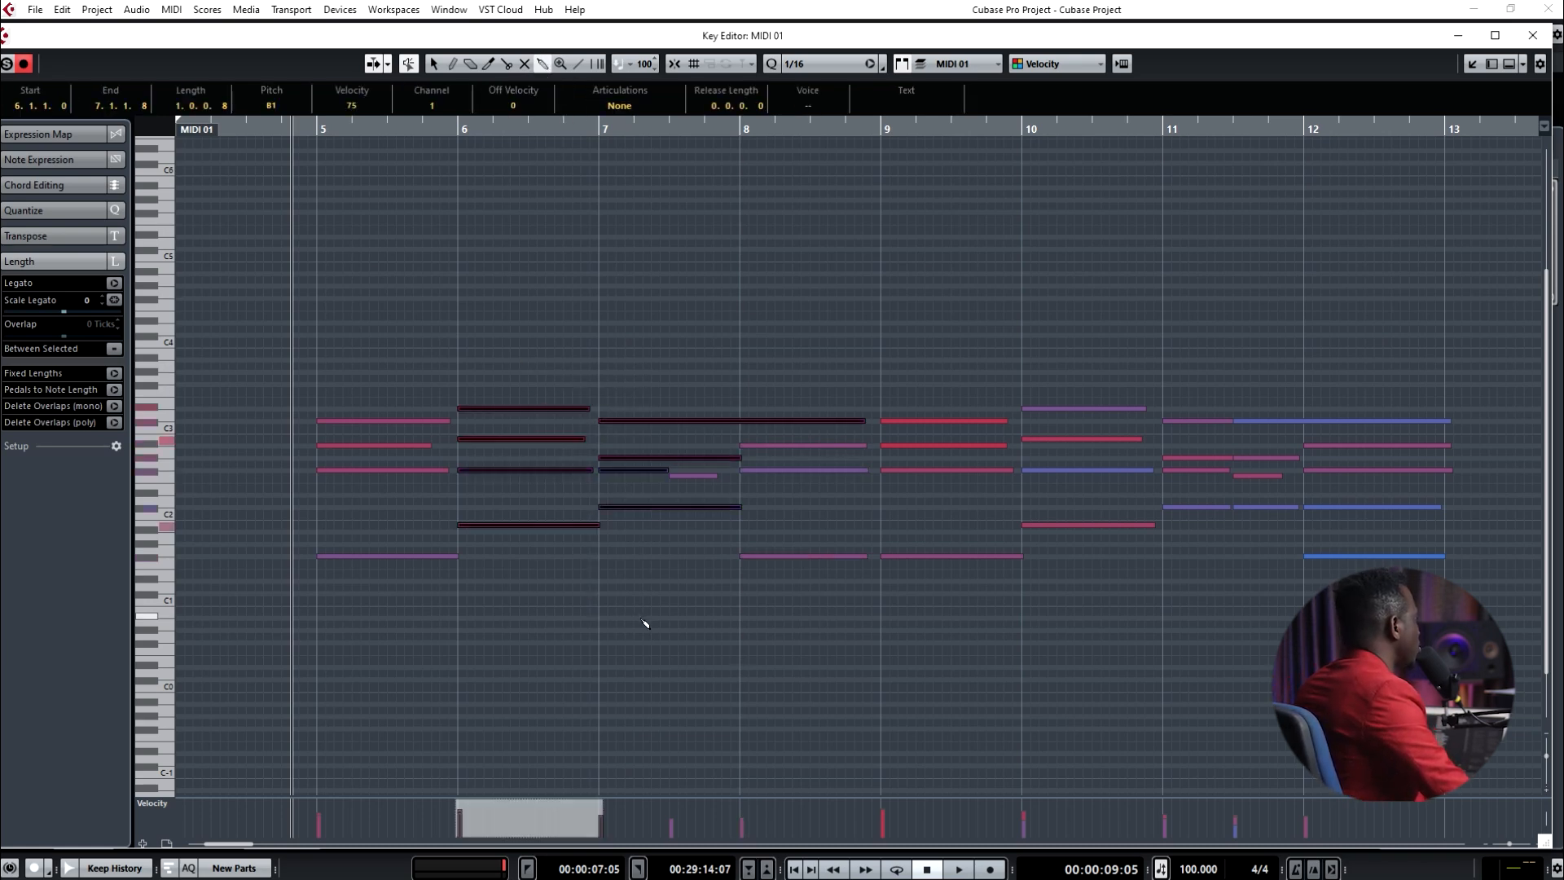
left_click(571, 441)
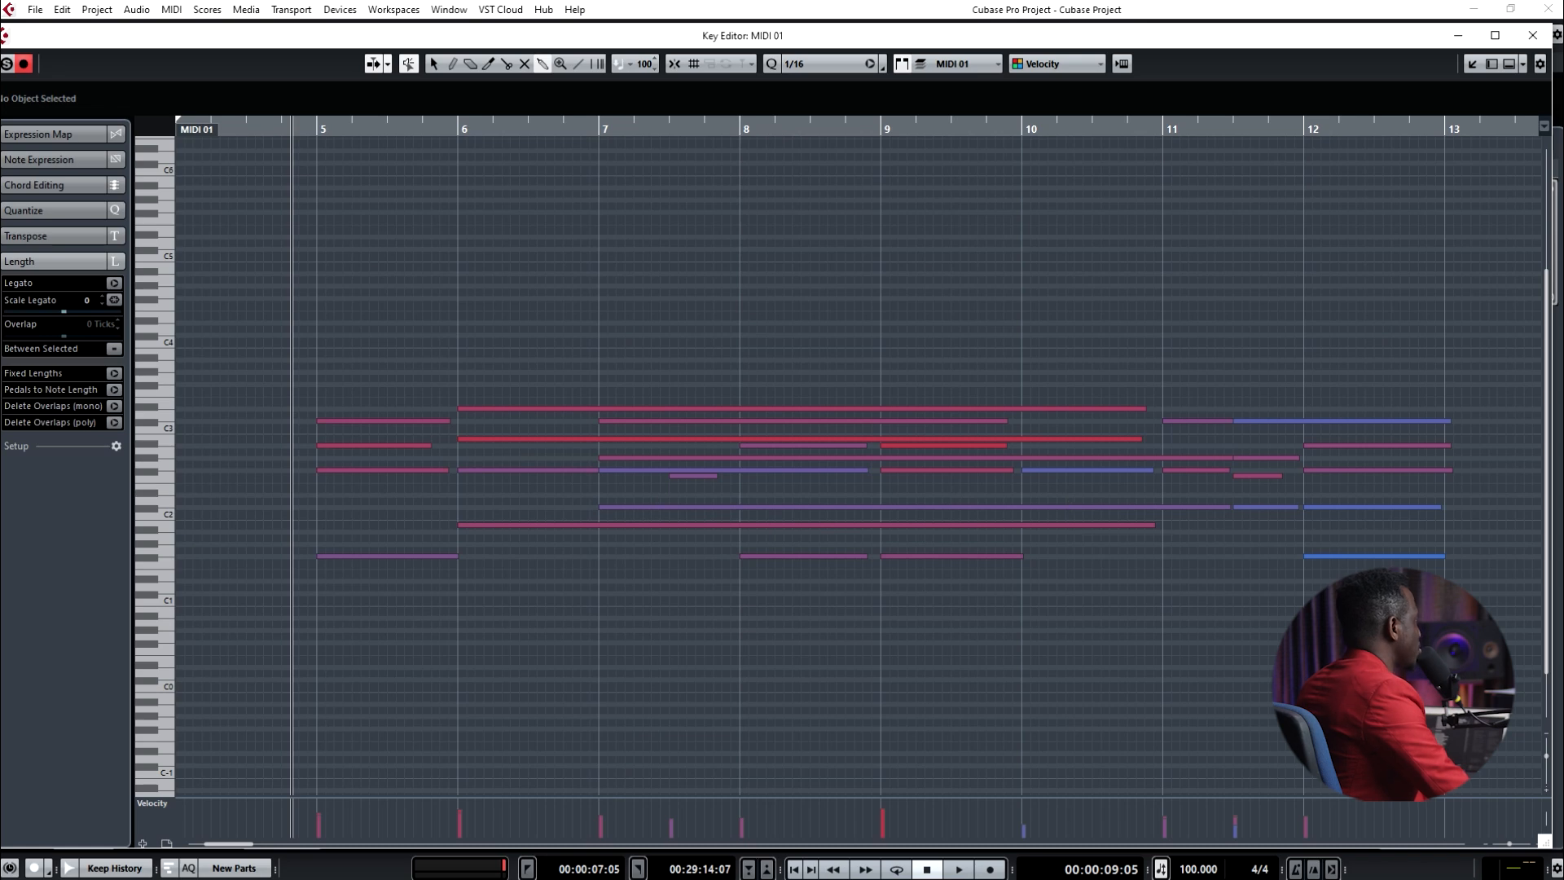
key("ctrl+z")
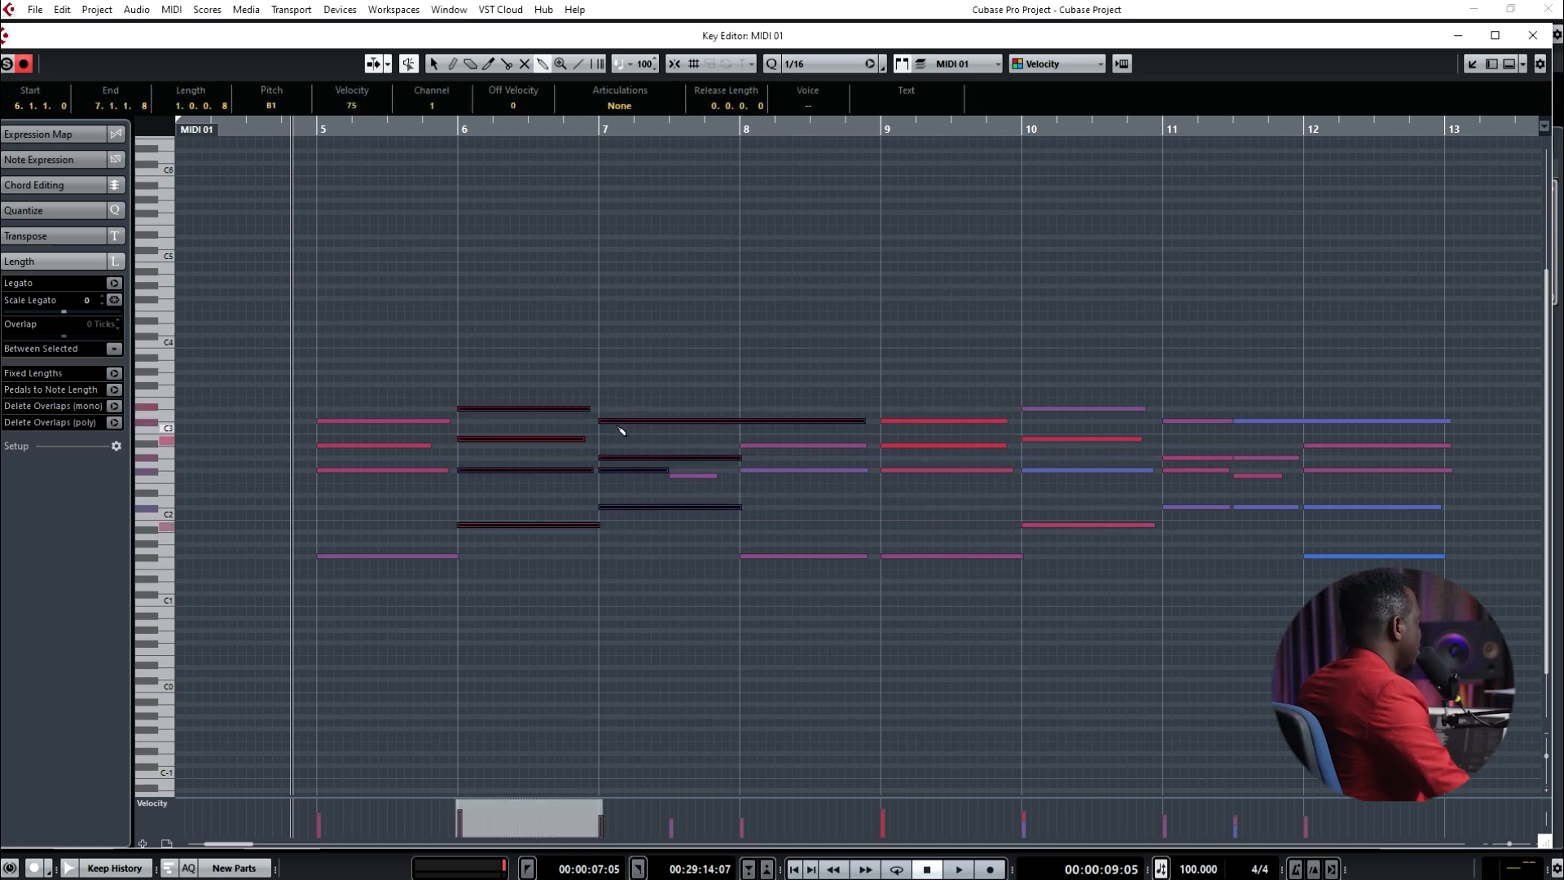
left_click(668, 450)
left_click_drag(556, 562, 557, 564)
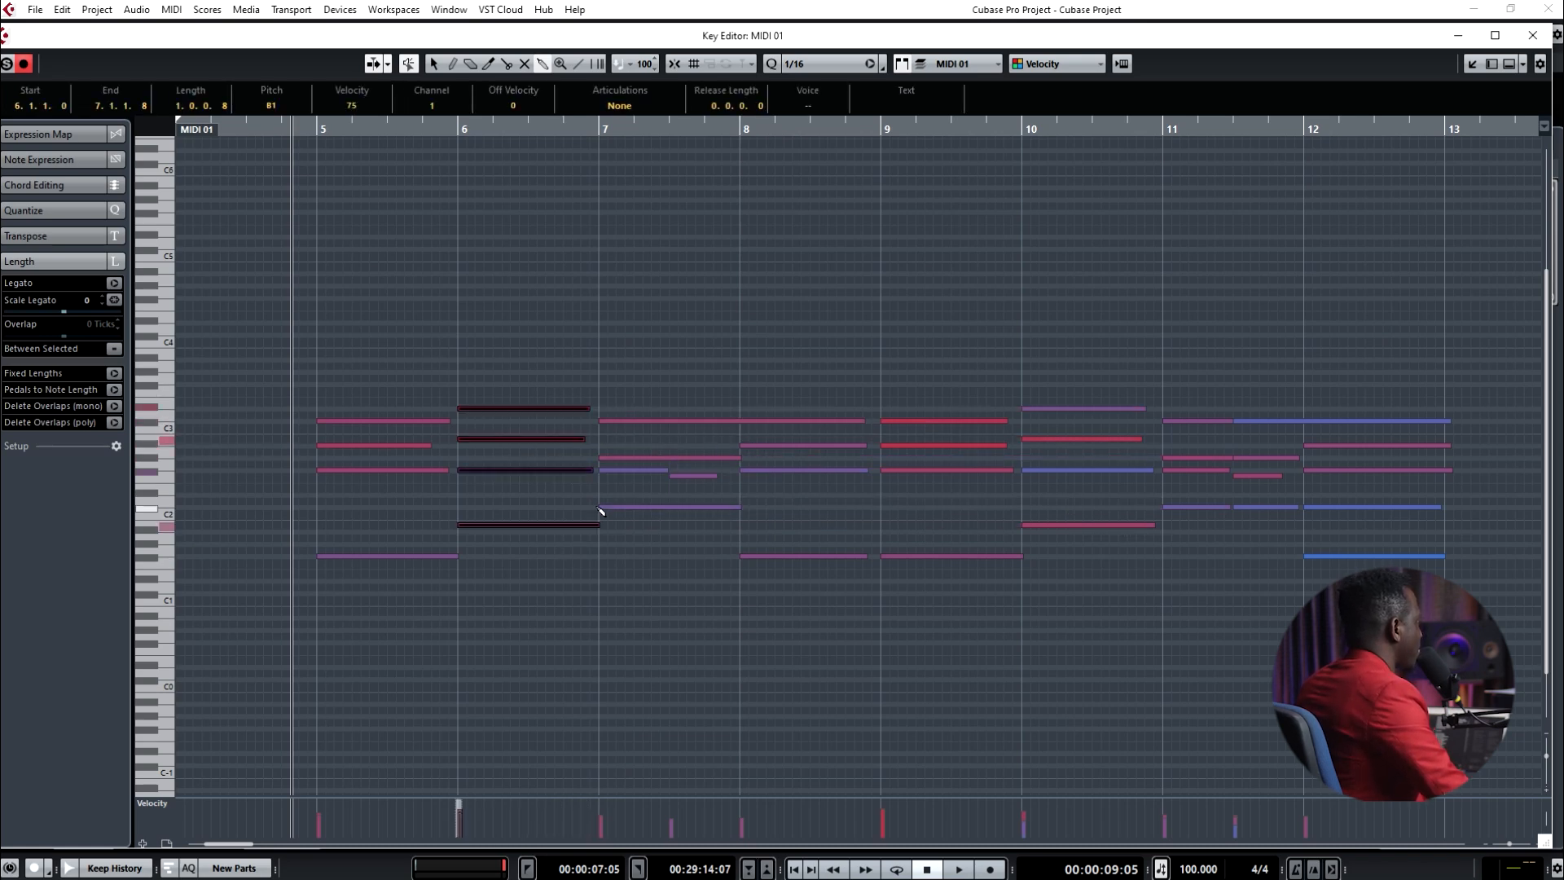
left_click_drag(560, 362, 623, 575)
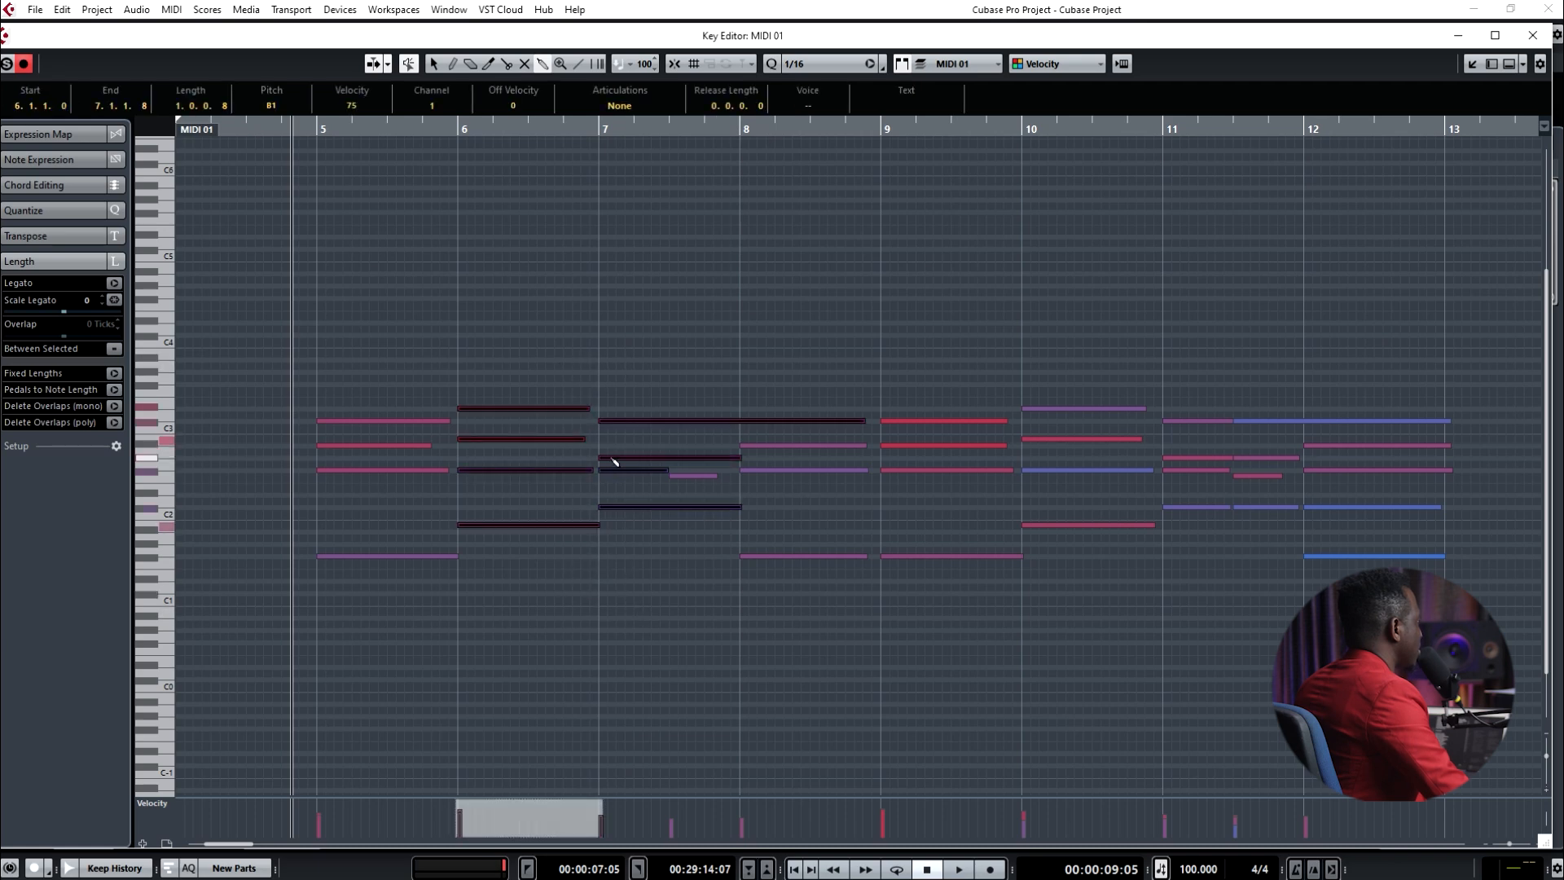
key("ctrl+l")
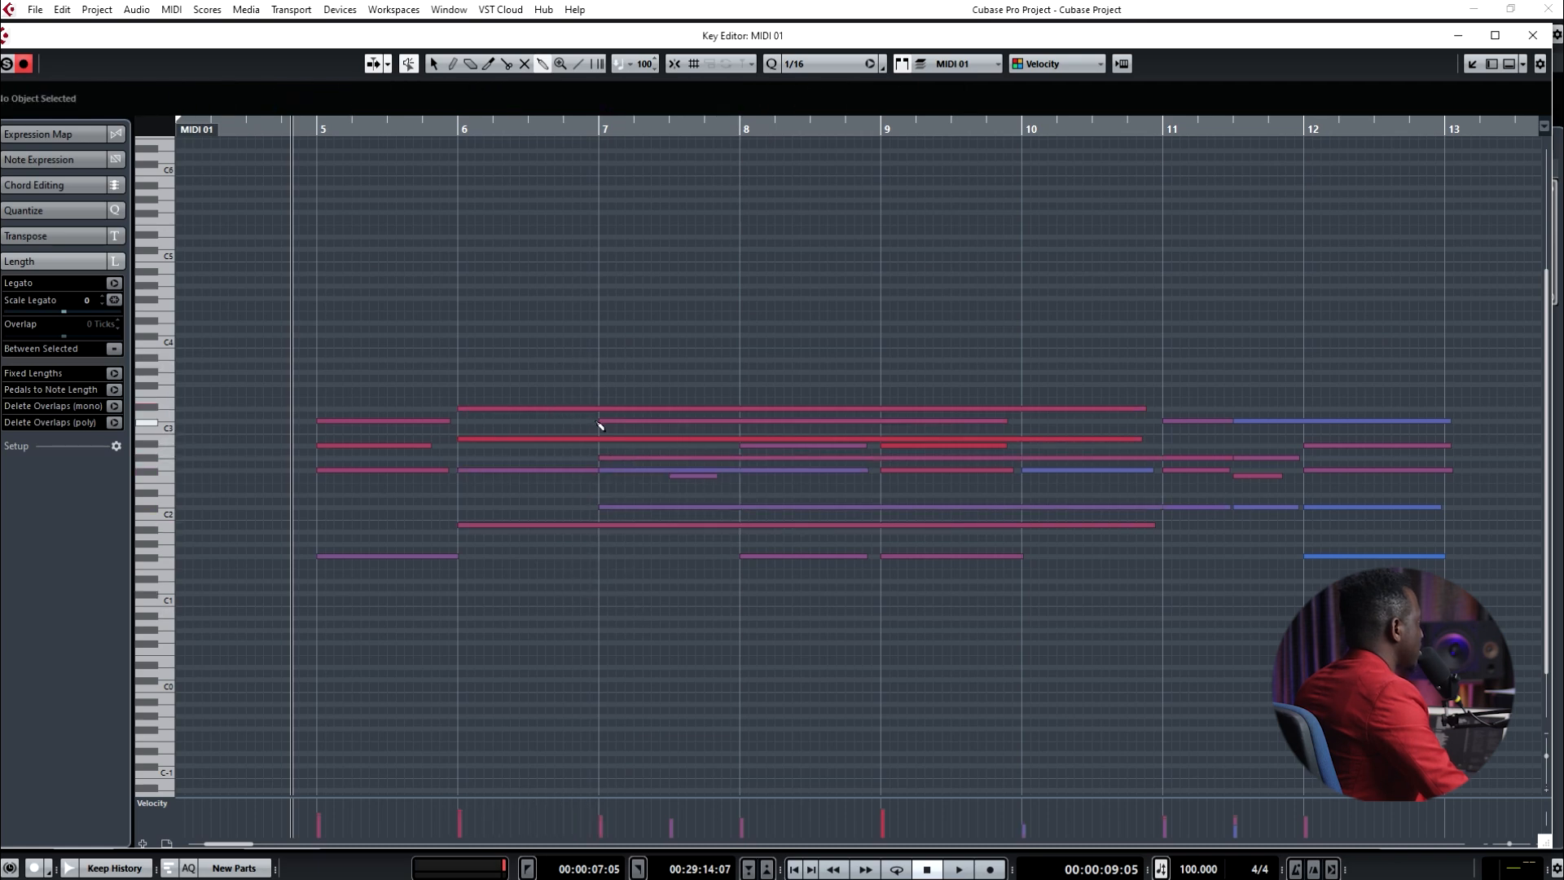
key("ctrl+z")
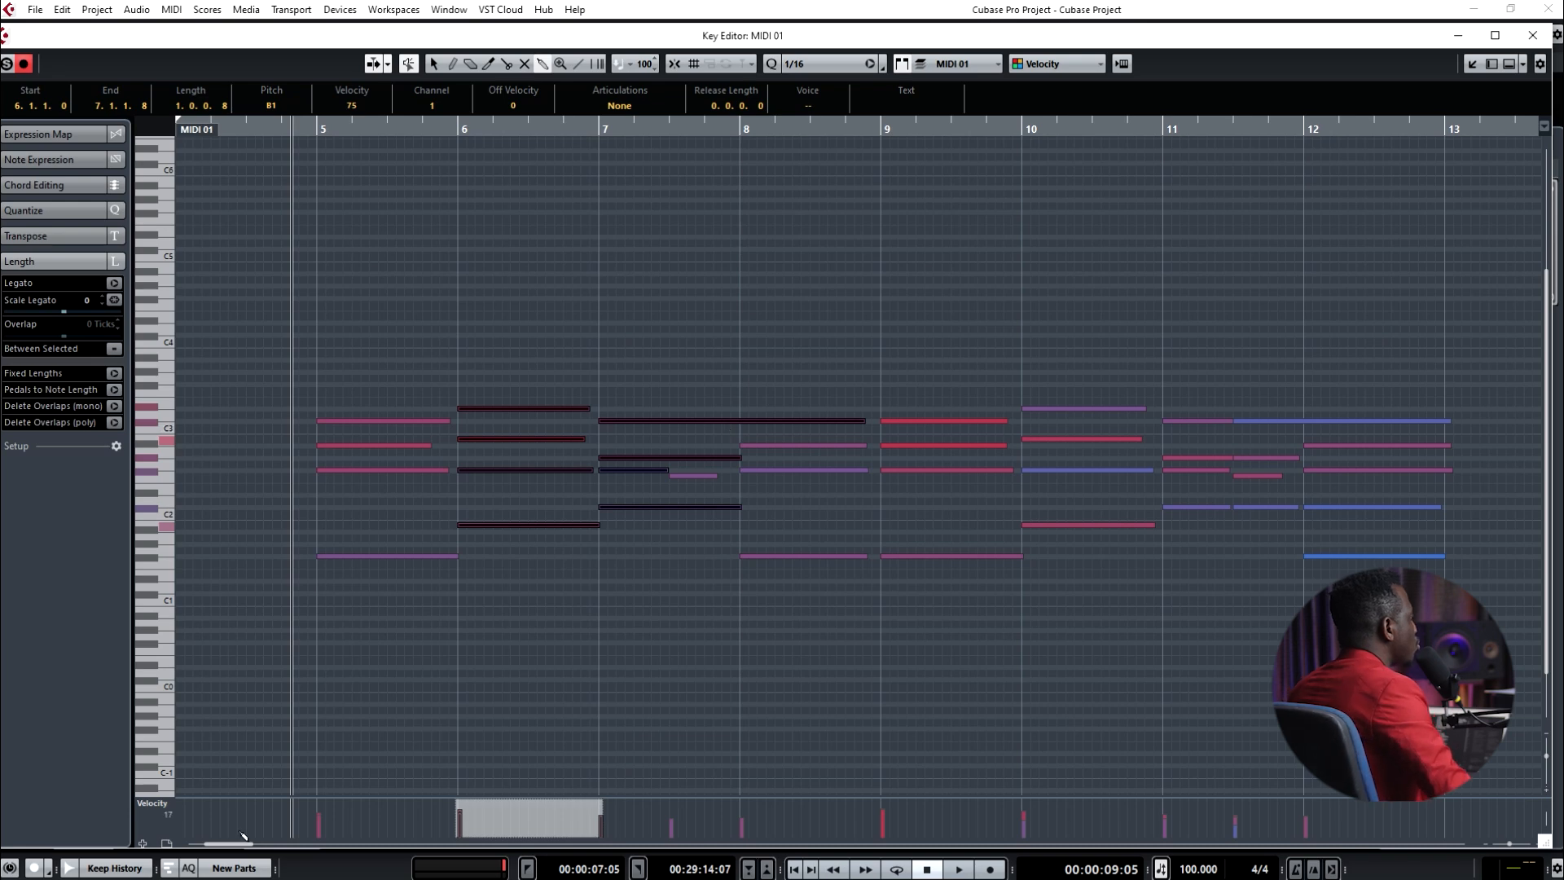
- Zoom in closely on the notes around beat 7.4 with the Zoom tool
left_click(559, 63)
left_click_drag(673, 345, 730, 610)
key("h")
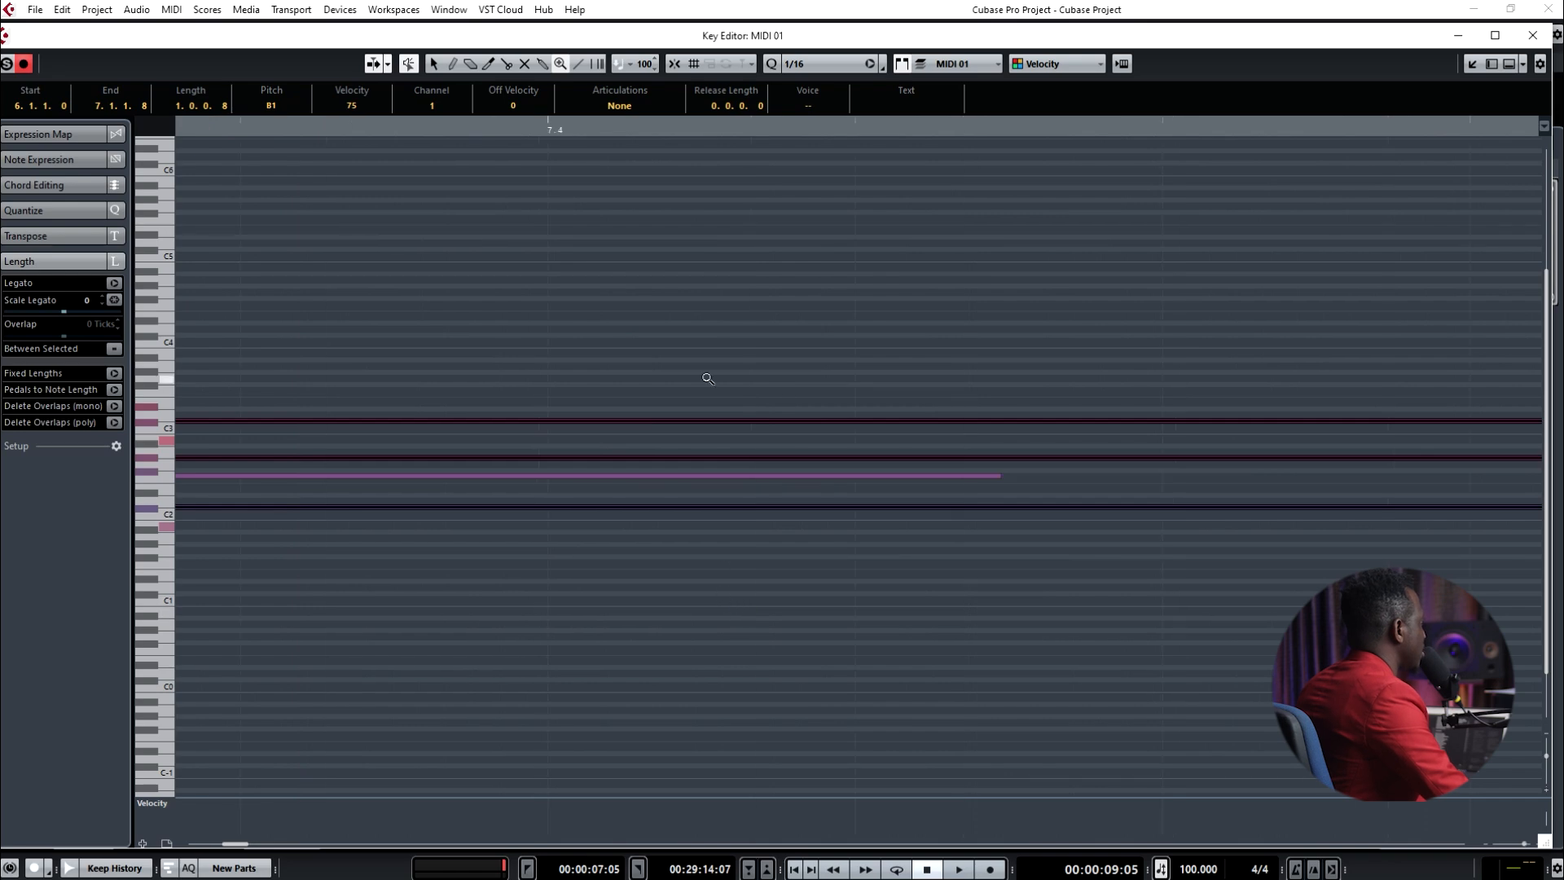
- Zoom back out from beat 7.4 until the whole MIDI part is in view
key("shift+f")
key("h")
left_click_drag(576, 392, 609, 657)
key("g")
key("g")
key("g")
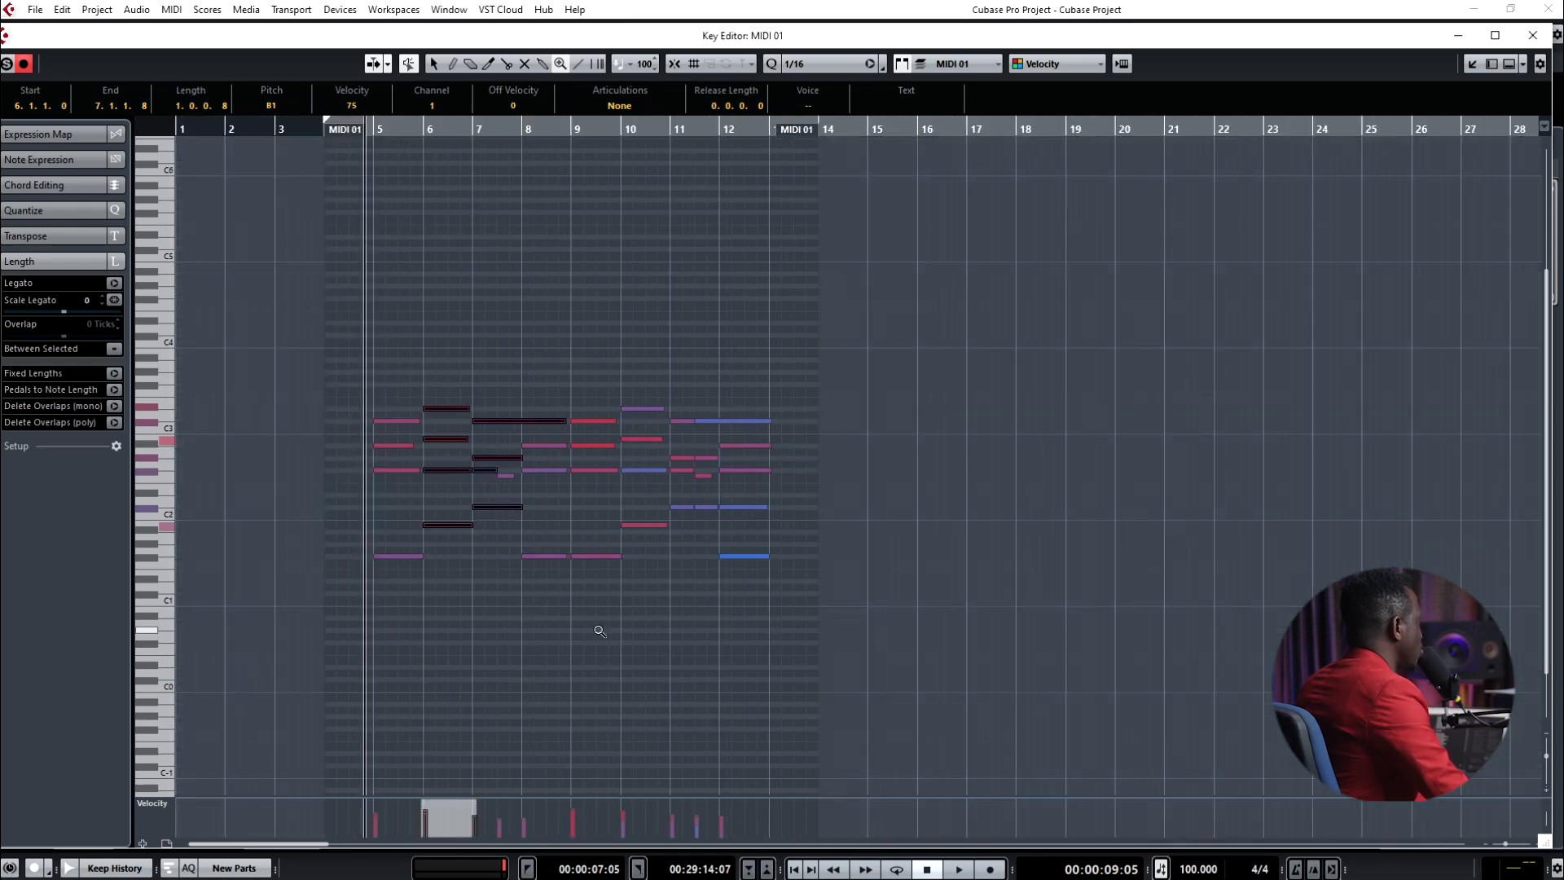
- Draw long descending lines of notes above the chords between bars 5 and 13 with the Line tool, undoing each one
left_click(579, 65)
left_click_drag(526, 305, 631, 379)
key("ctrl+z")
left_click_drag(458, 271, 651, 381)
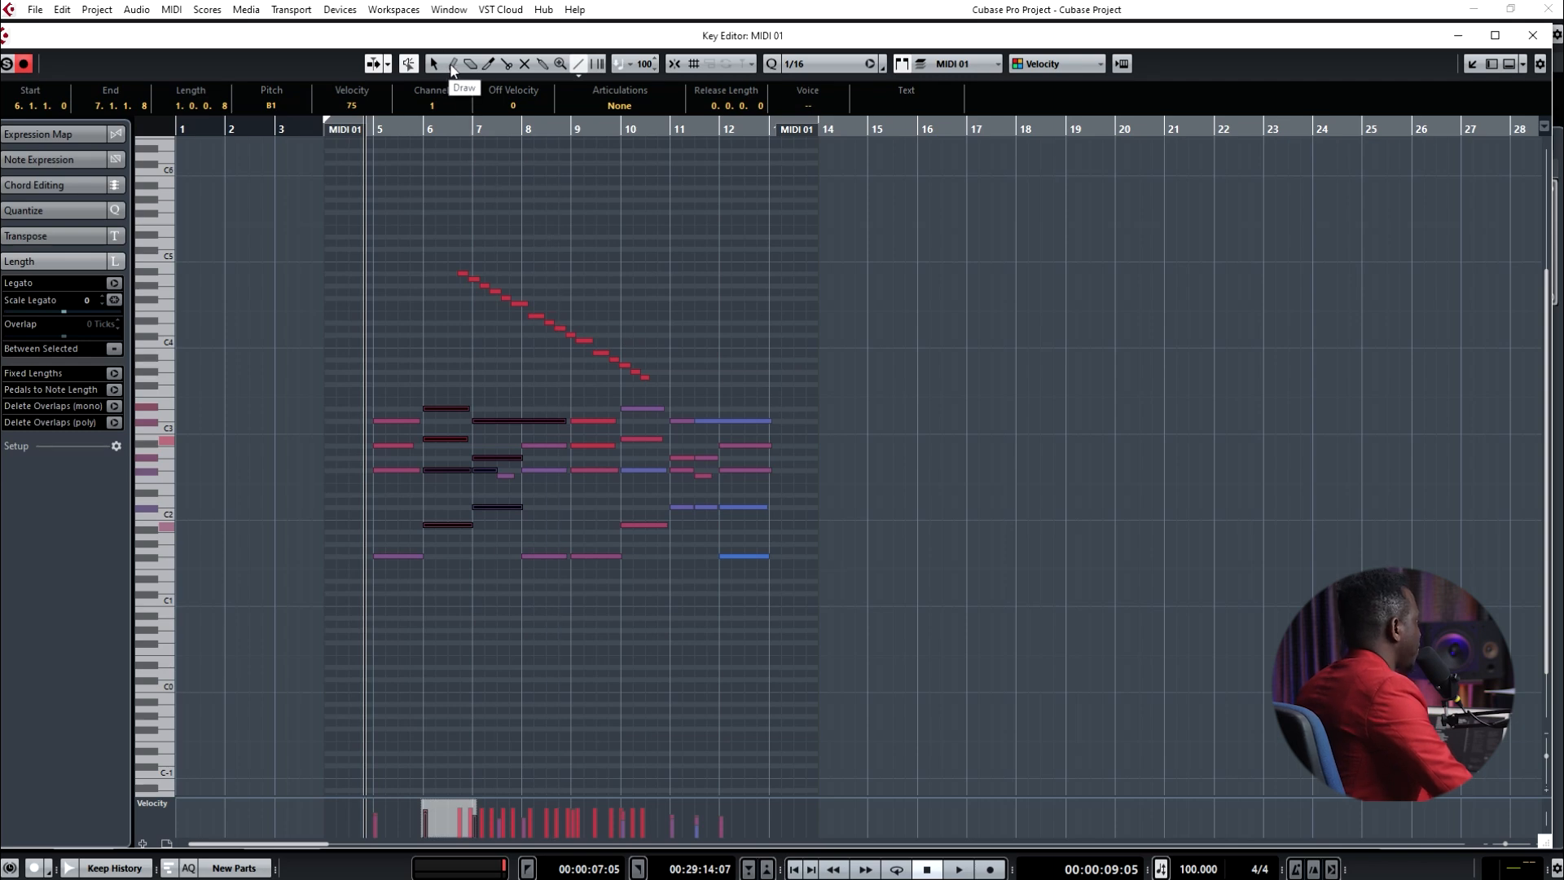
key("ctrl+z")
left_click_drag(439, 254, 723, 370)
key("ctrl+z")
left_click_drag(413, 249, 815, 364)
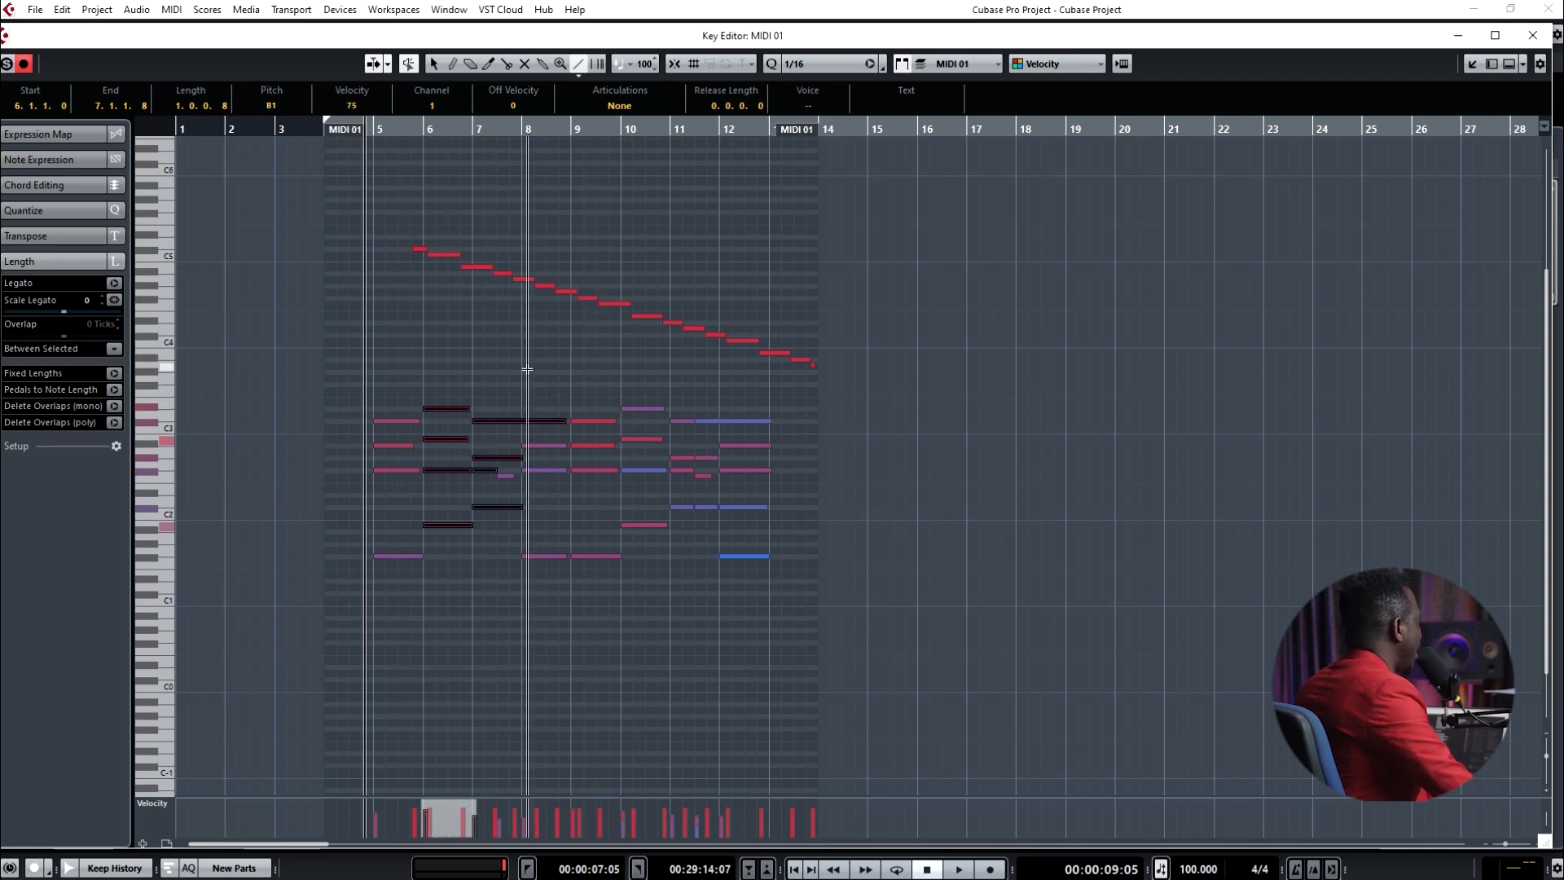
key("ctrl+z")
- Draw shorter, steeper descending note lines between bars 6 and 9 above the chords, and undo each one
left_click_drag(441, 254, 573, 316)
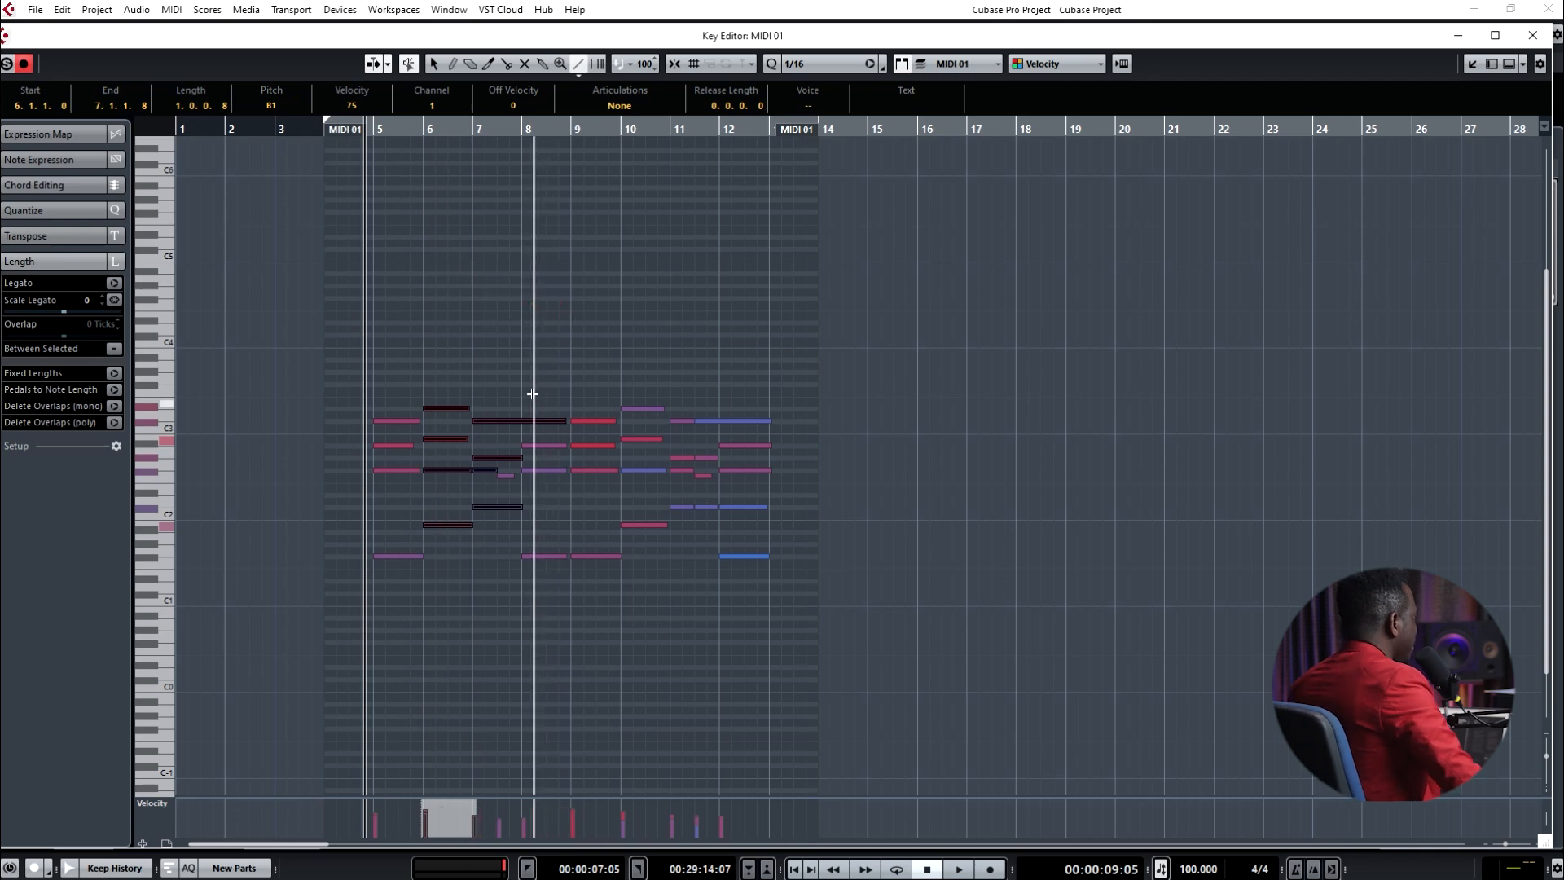
key("ctrl+z")
left_click_drag(454, 275, 554, 382)
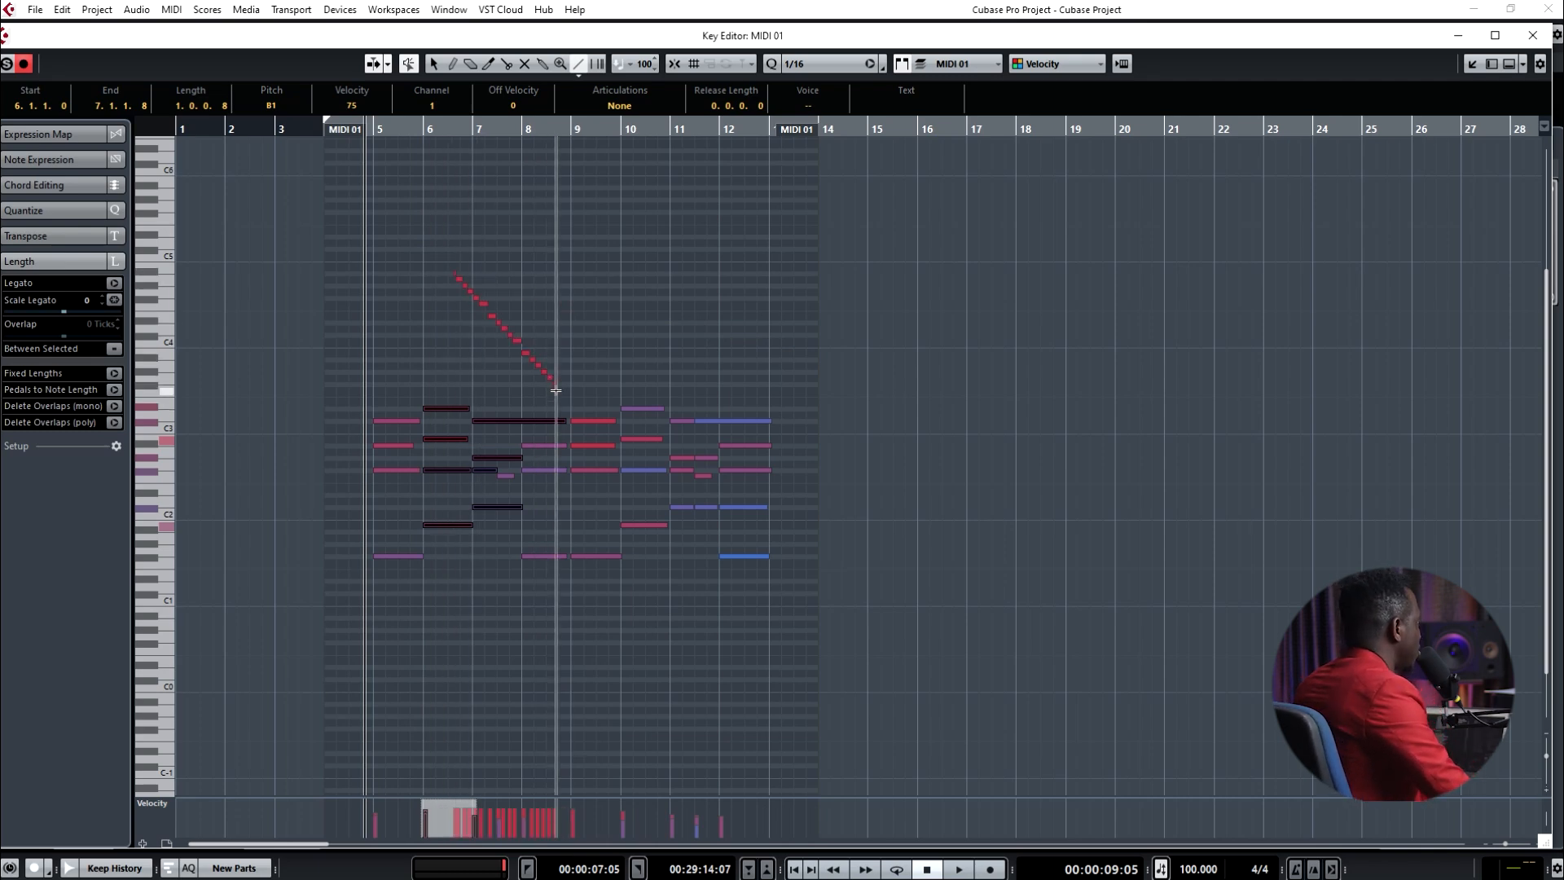
key("ctrl+z")
left_click_drag(508, 289, 531, 401)
key("ctrl+z")
left_click_drag(485, 297, 504, 387)
key("ctrl+z")
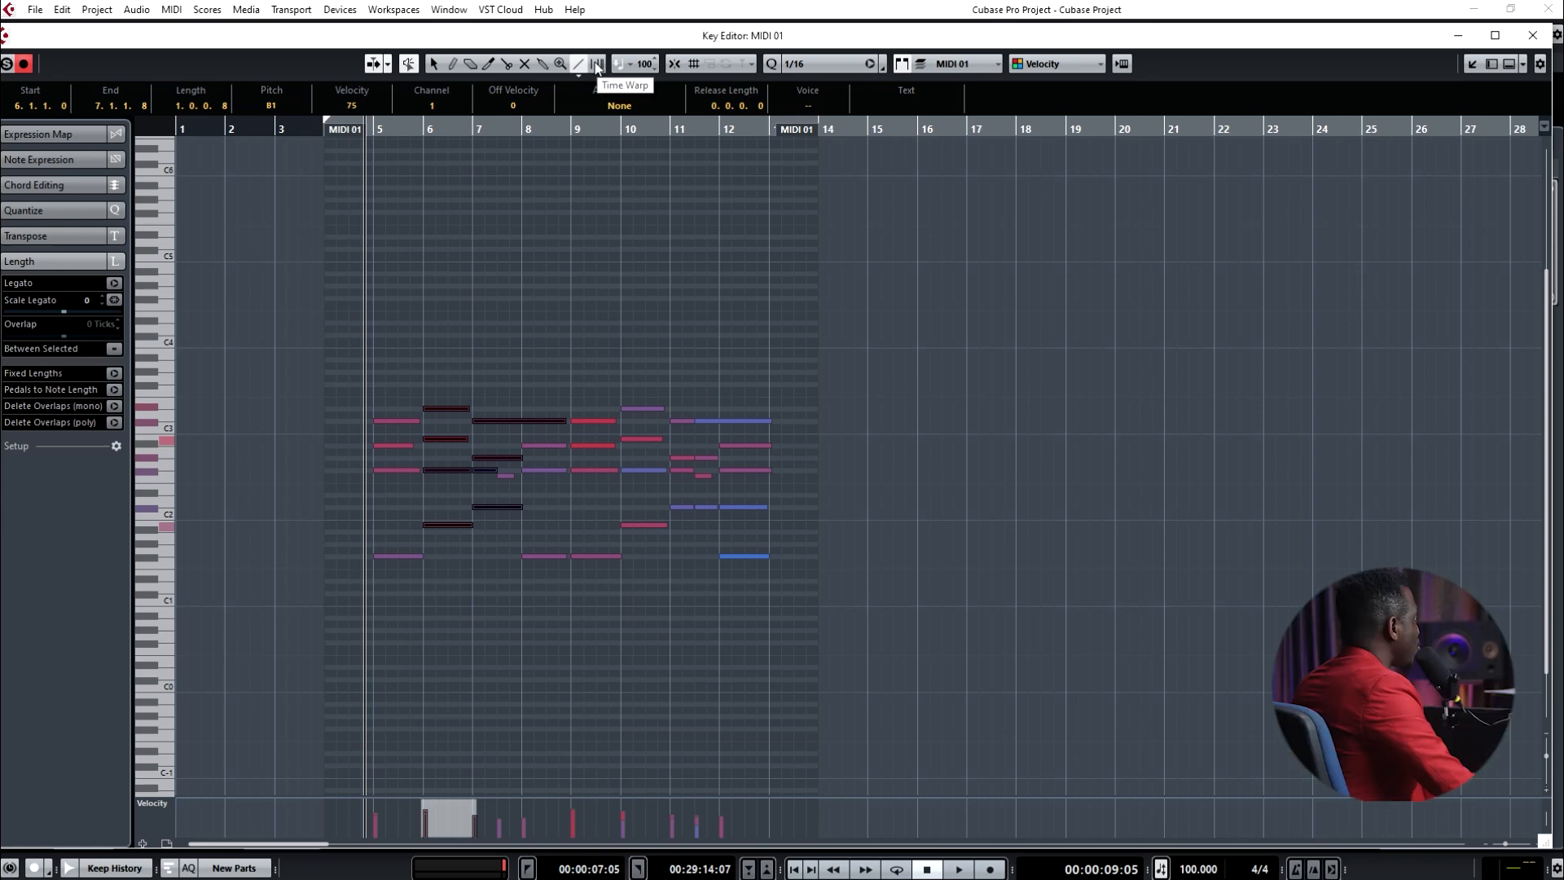
- Activate the Time Warp tool and move the project cursor to the middle of bar 8
left_click(597, 65)
left_click(599, 67)
left_click(599, 67)
left_click(599, 67)
left_click(597, 67)
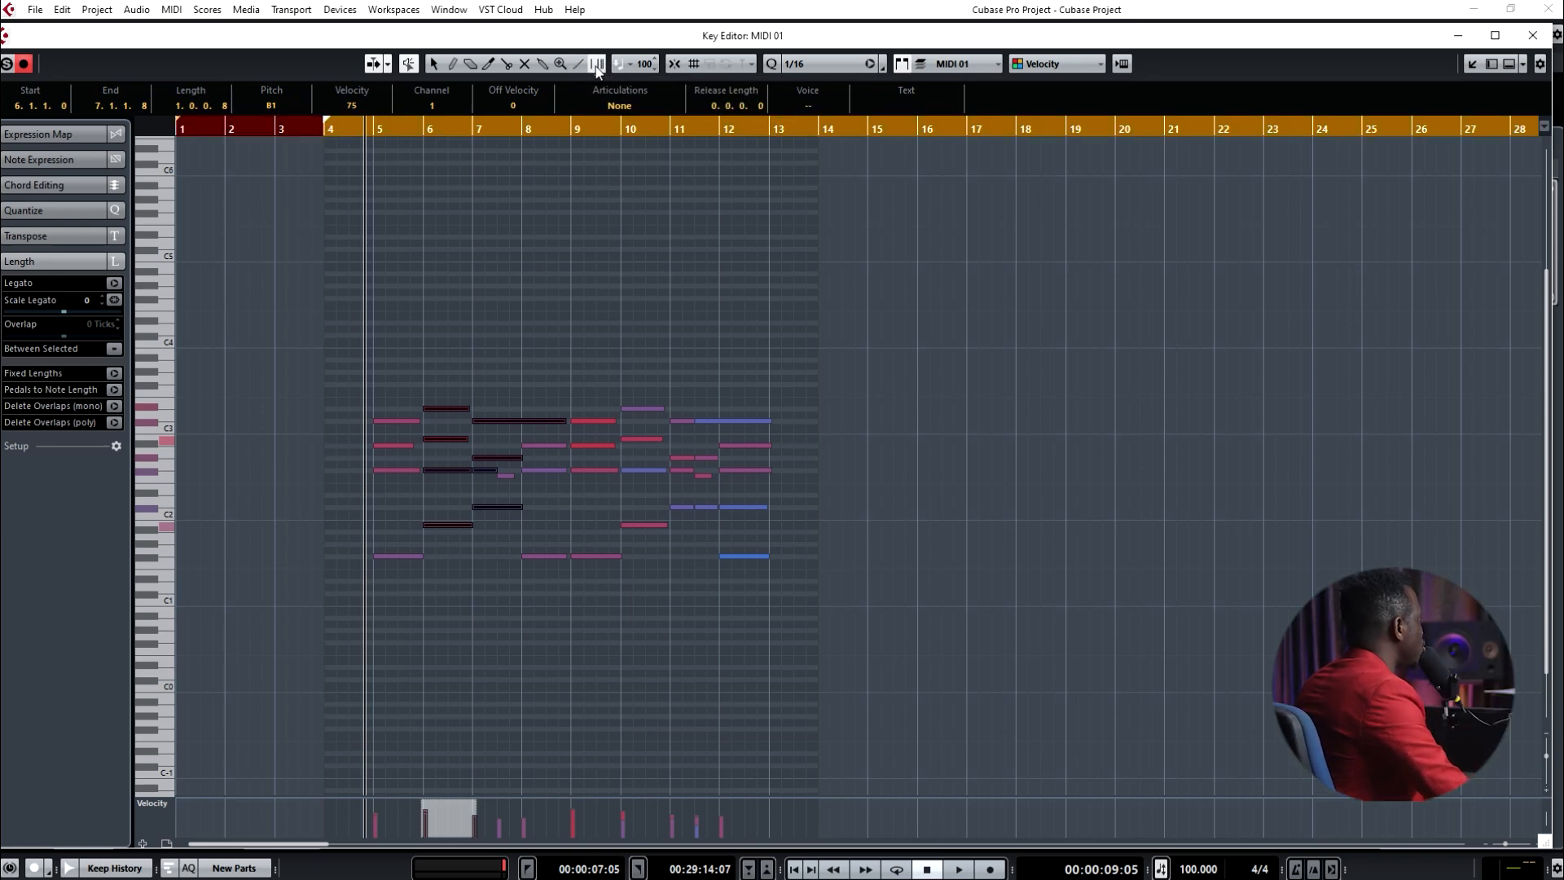
left_click(450, 131)
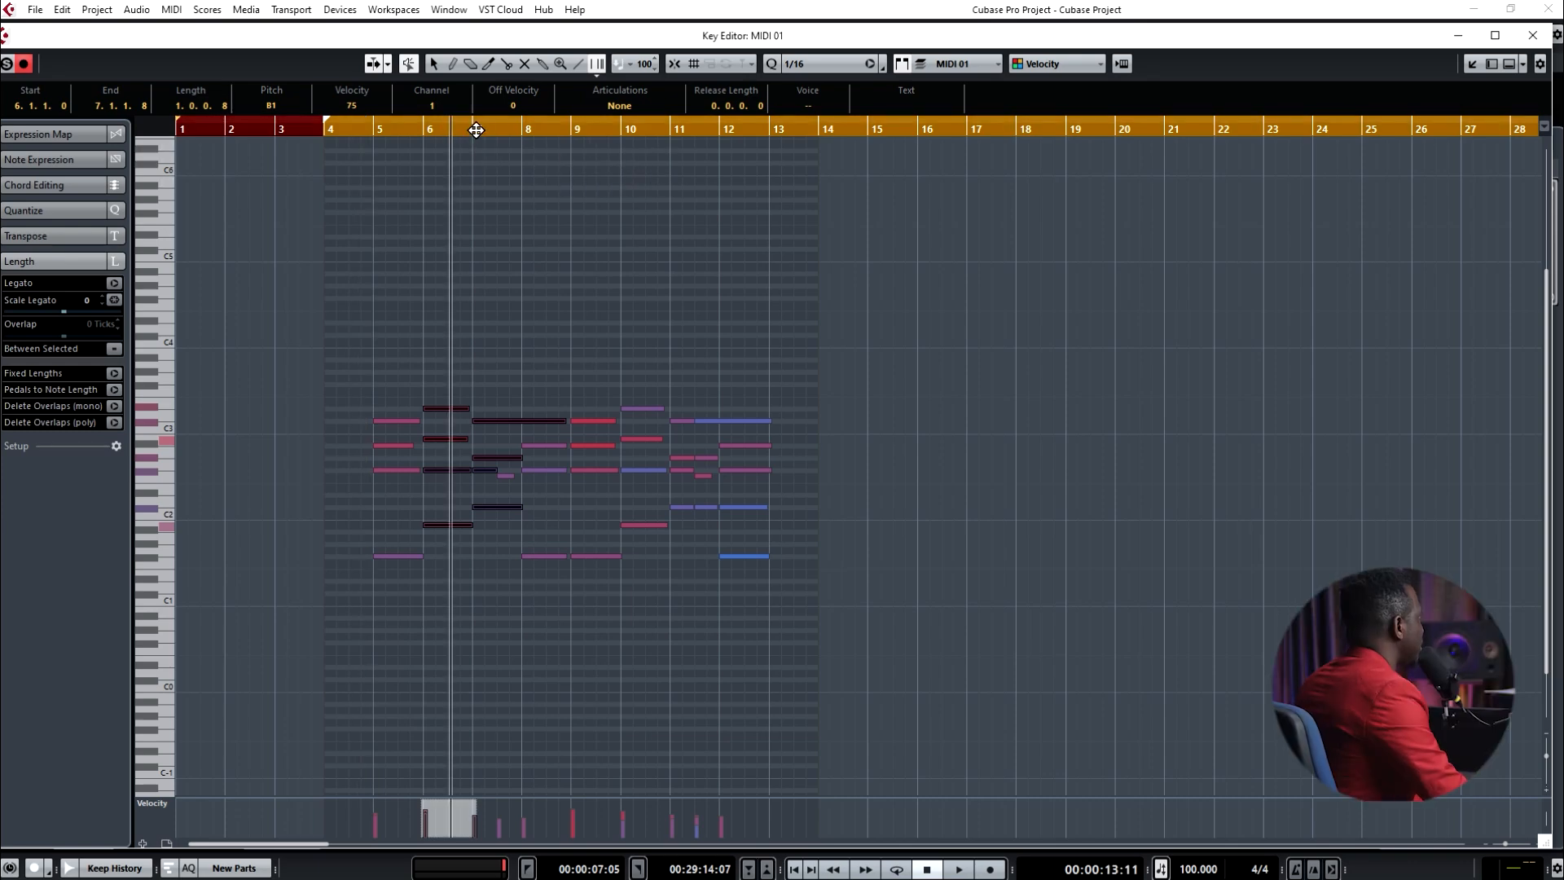
mouse_move(548, 129)
left_mouse_down()
mouse_move(549, 217)
mouse_move(545, 99)
left_mouse_up()
- View the Time Warp tool's Warp Grid modes and move the project cursor to just before bar 10
scroll(284, 372, "up", 6)
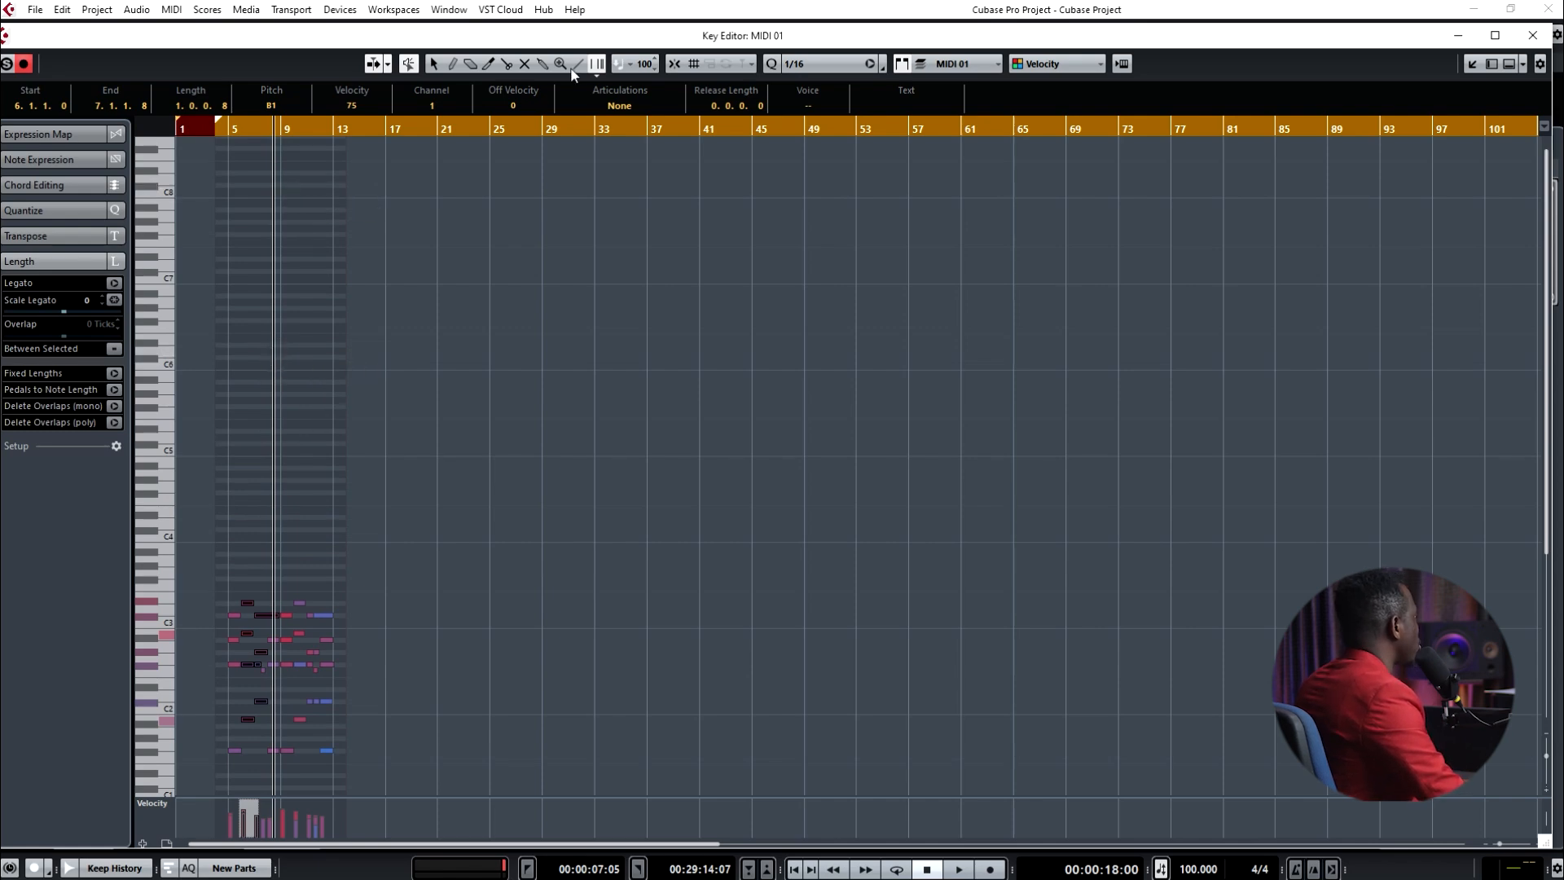
left_click(596, 75)
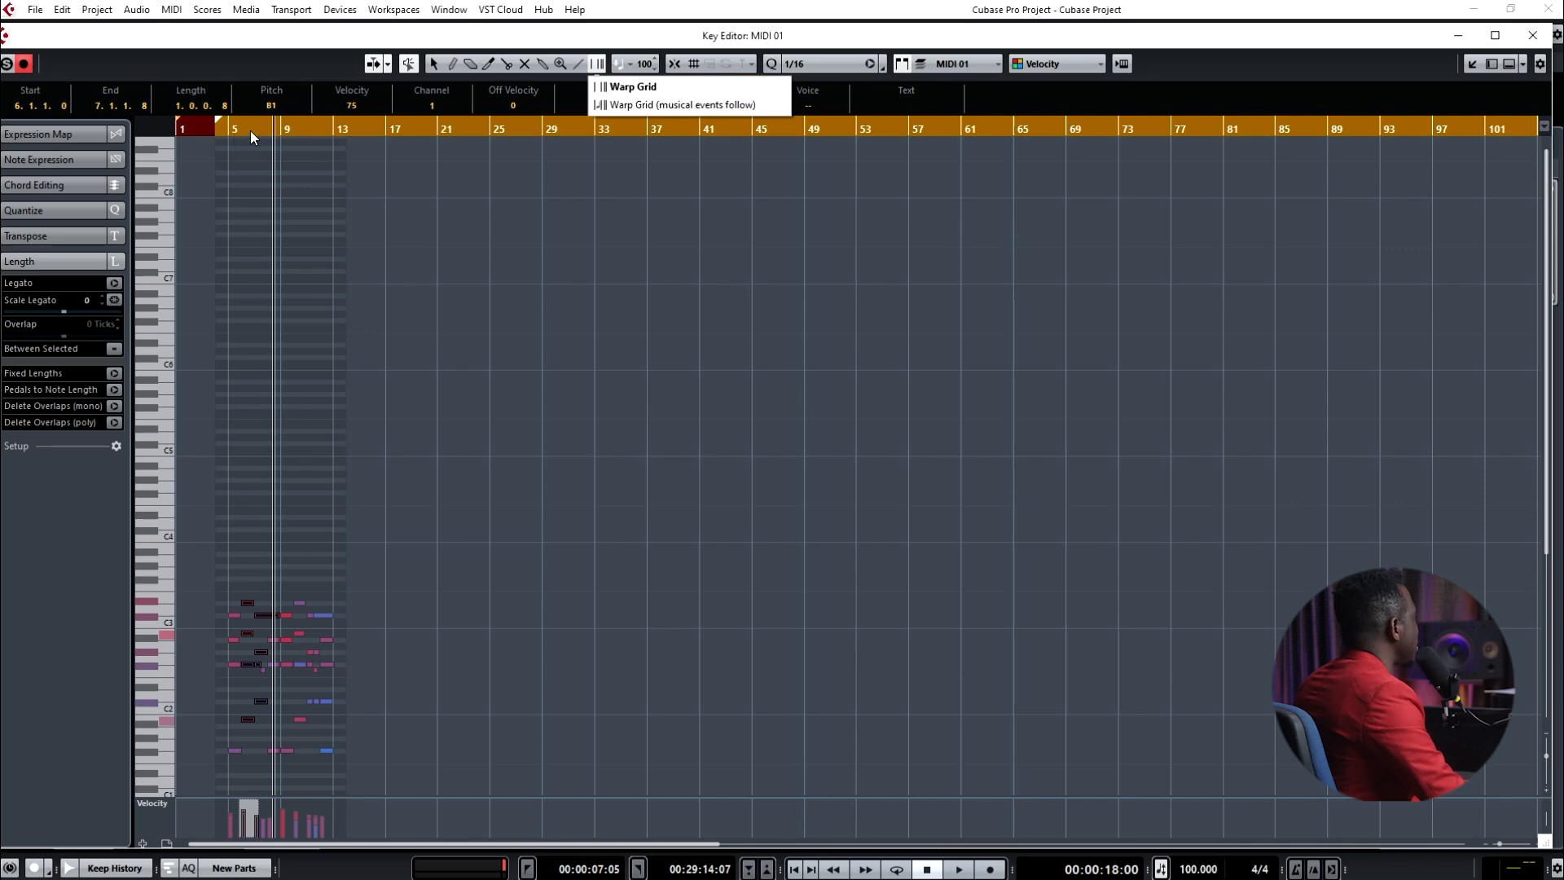
left_click(611, 147)
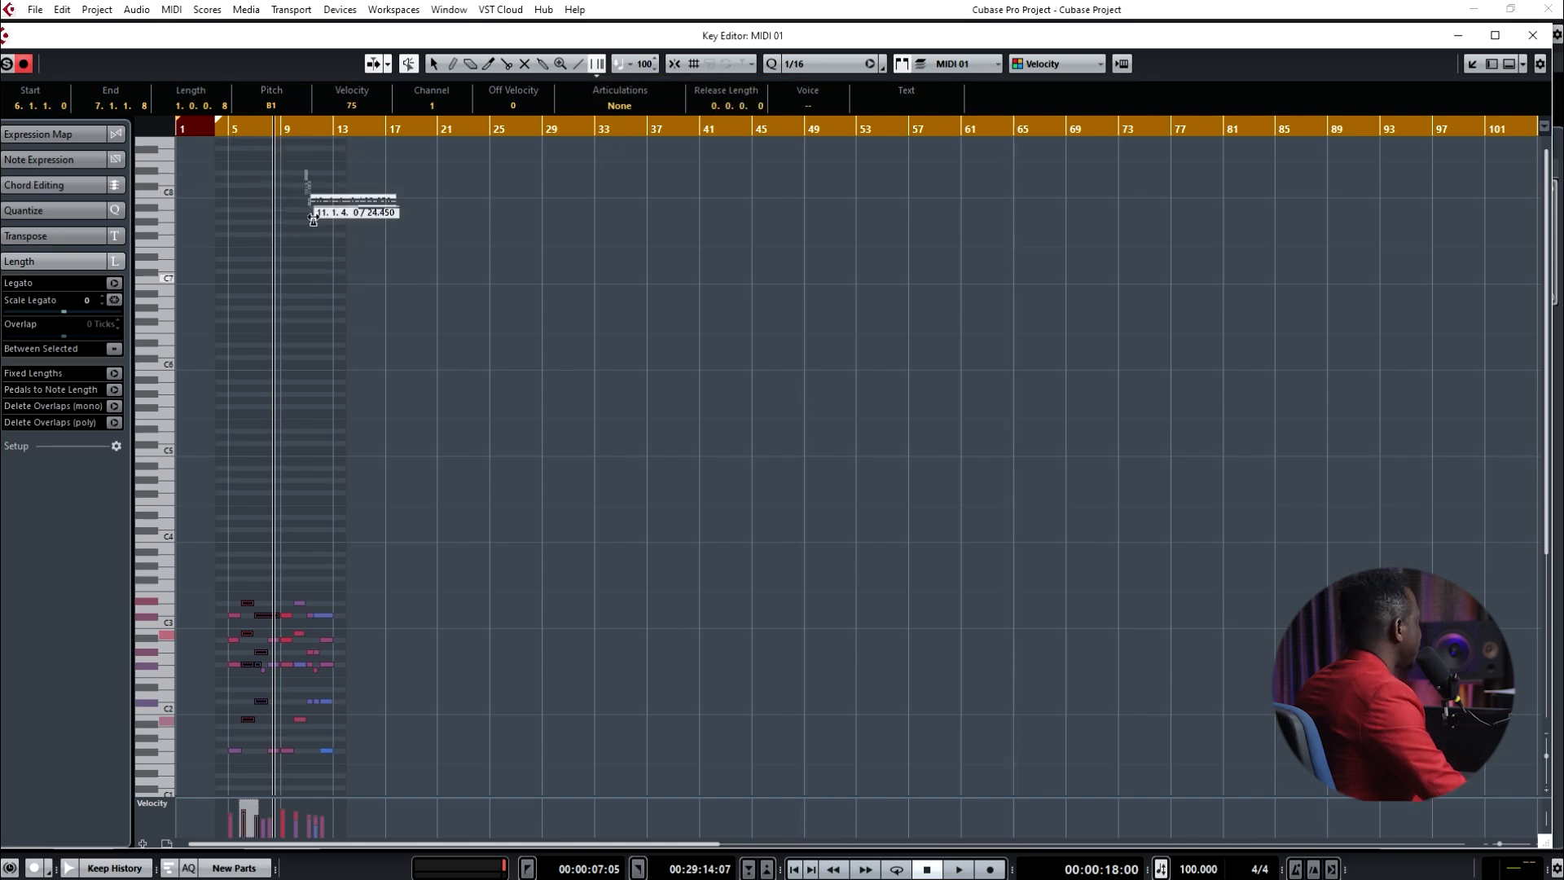
scroll(282, 383, "up", 7)
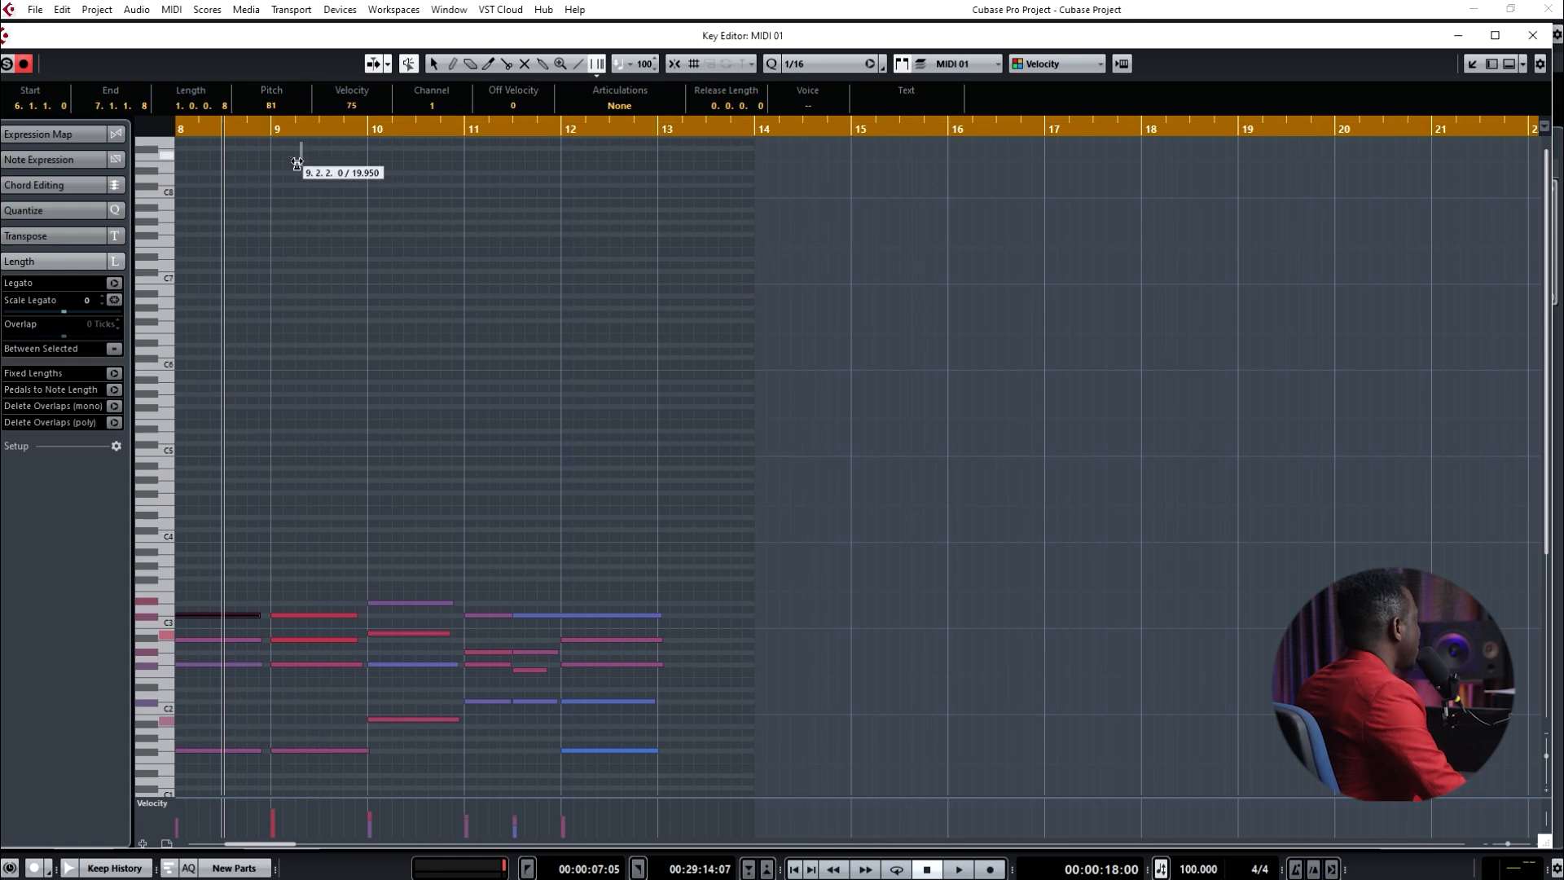
left_click_drag(272, 131, 365, 132)
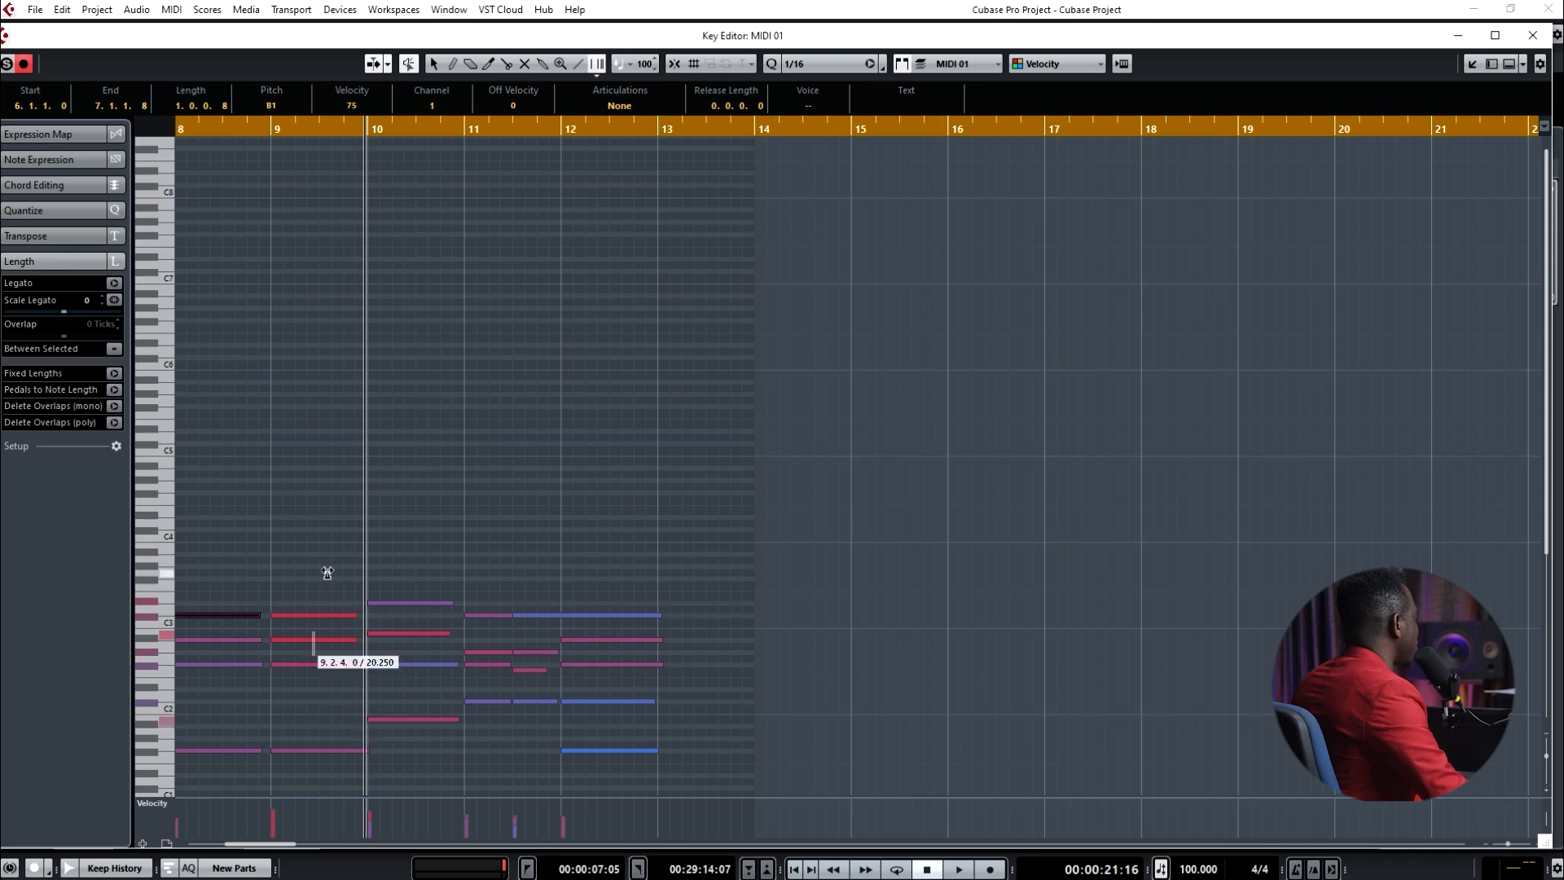
- Select the bar 12 chord notes with the Object Selection tool and trim their start to 12.1.2.0
left_click(435, 65)
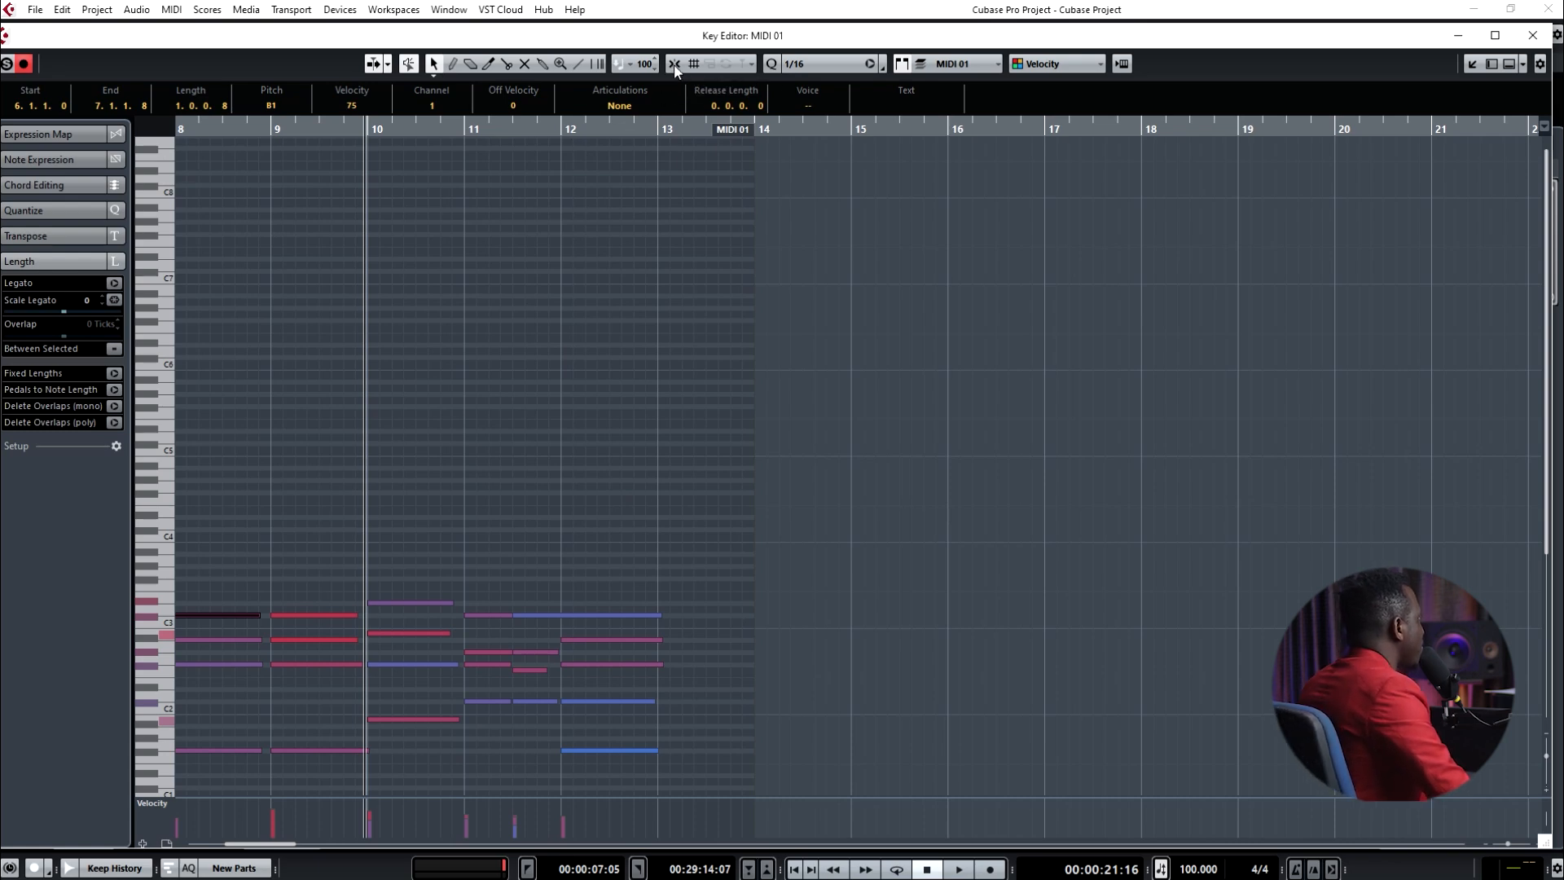
left_click_drag(593, 695, 593, 756)
scroll(593, 512, "down", 3)
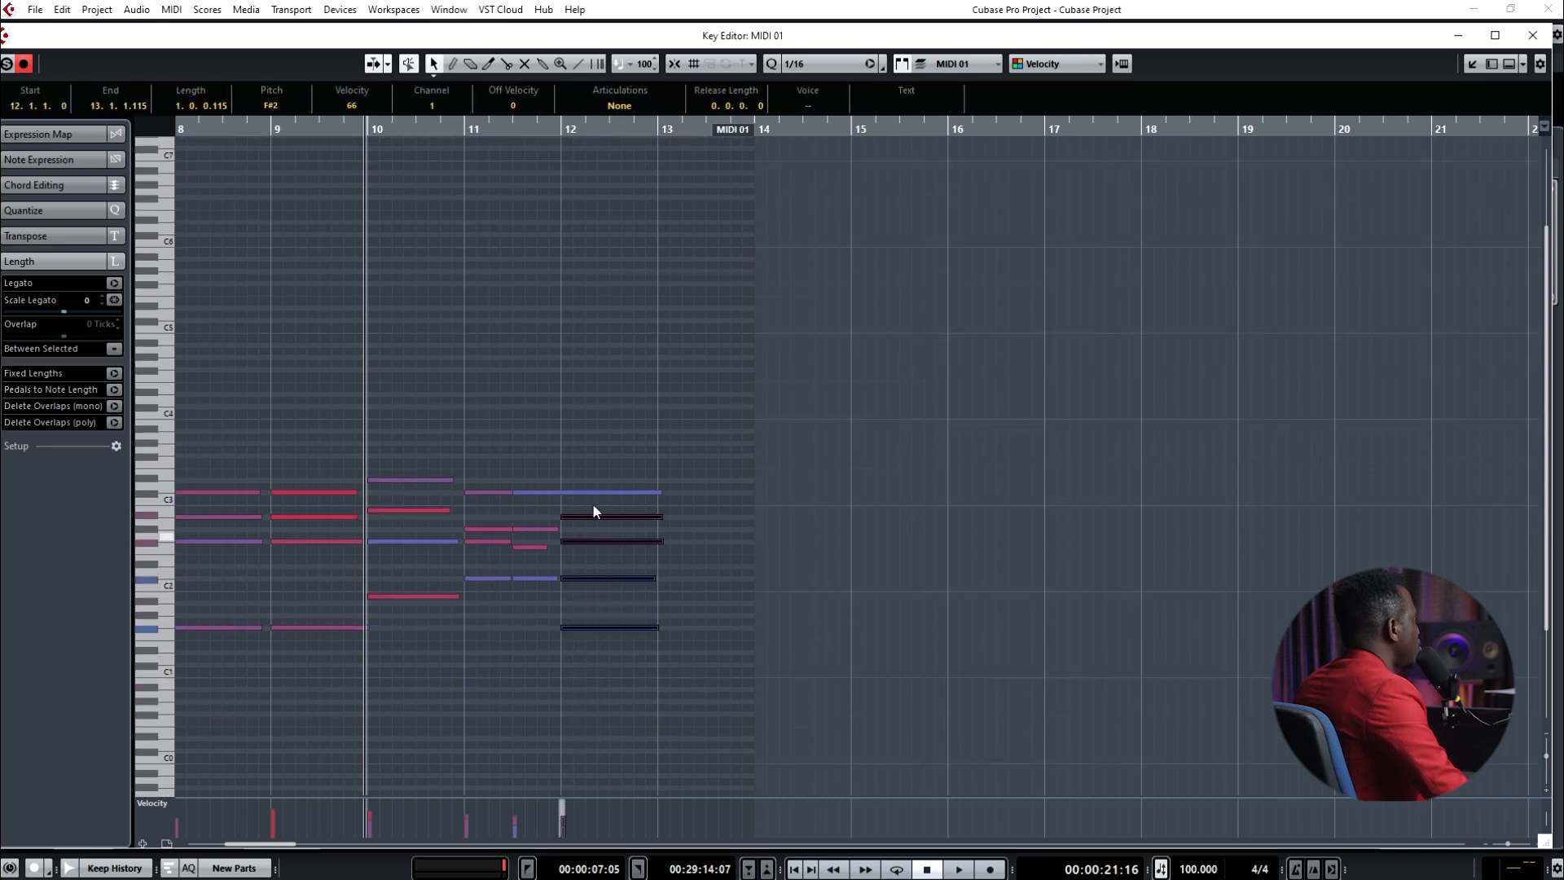
left_click_drag(593, 507, 606, 703)
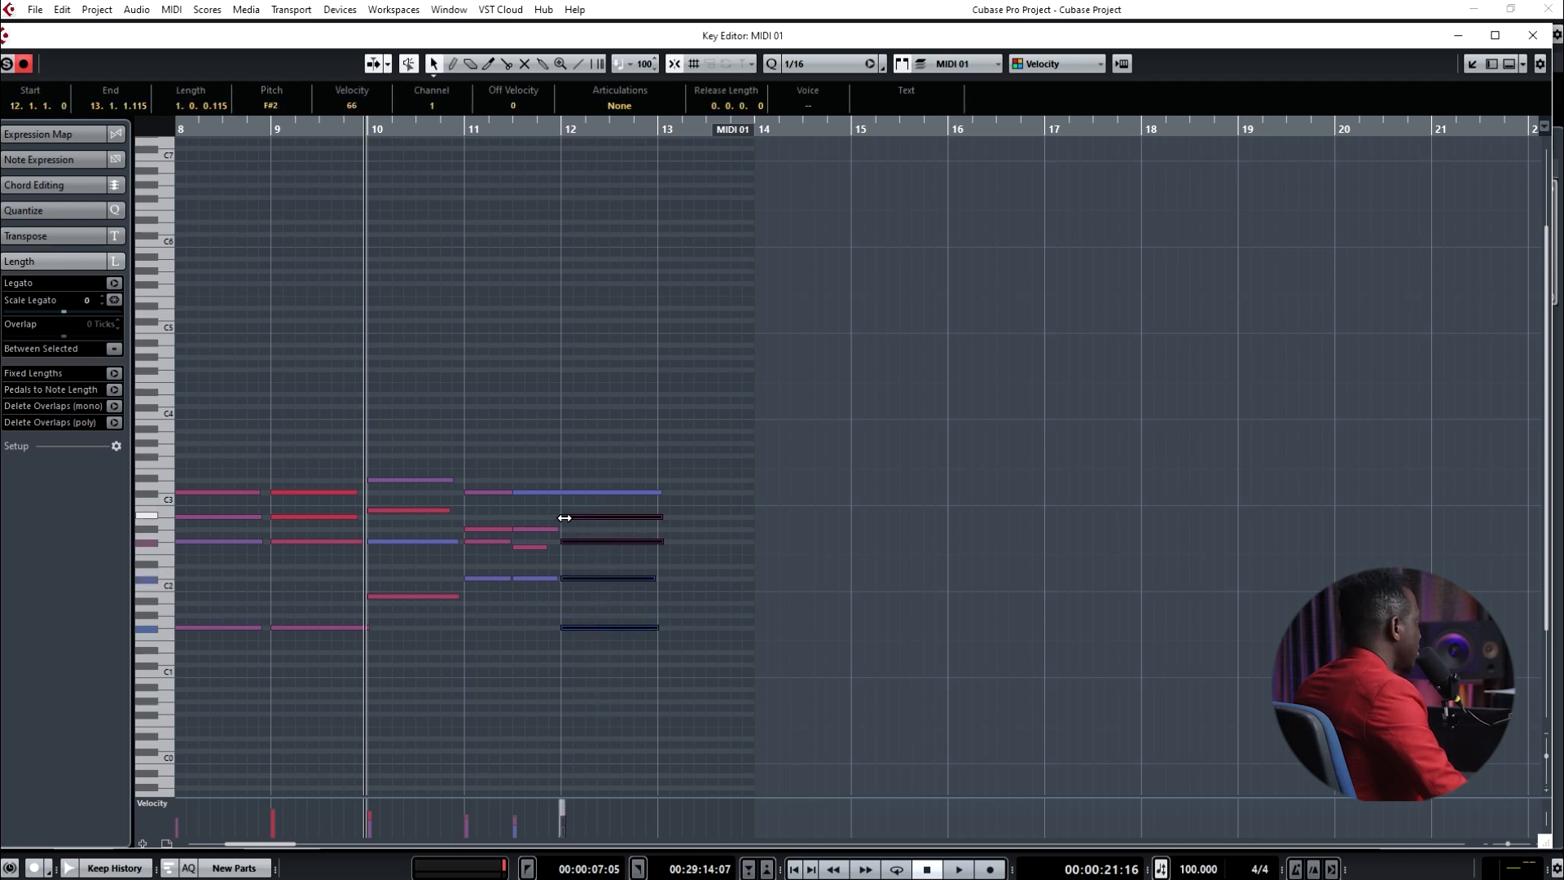
left_click_drag(563, 517, 569, 517)
- Trim the start of the selected chord notes to 12.2.1.59, and extend it back to 12.1.1.0
left_click_drag(563, 130, 620, 327)
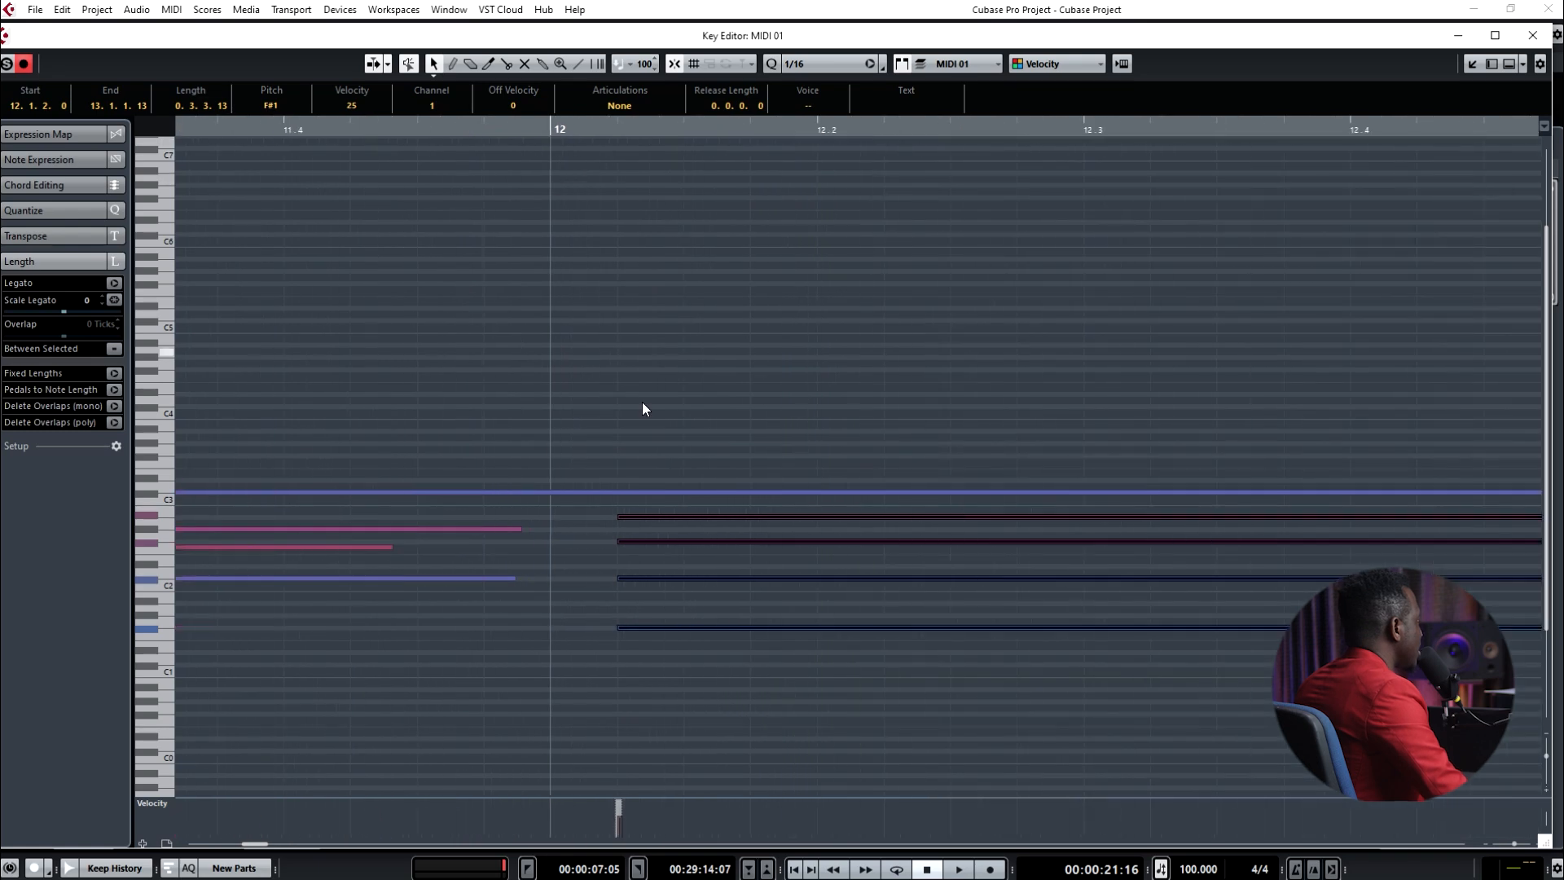
left_click_drag(617, 539, 853, 508)
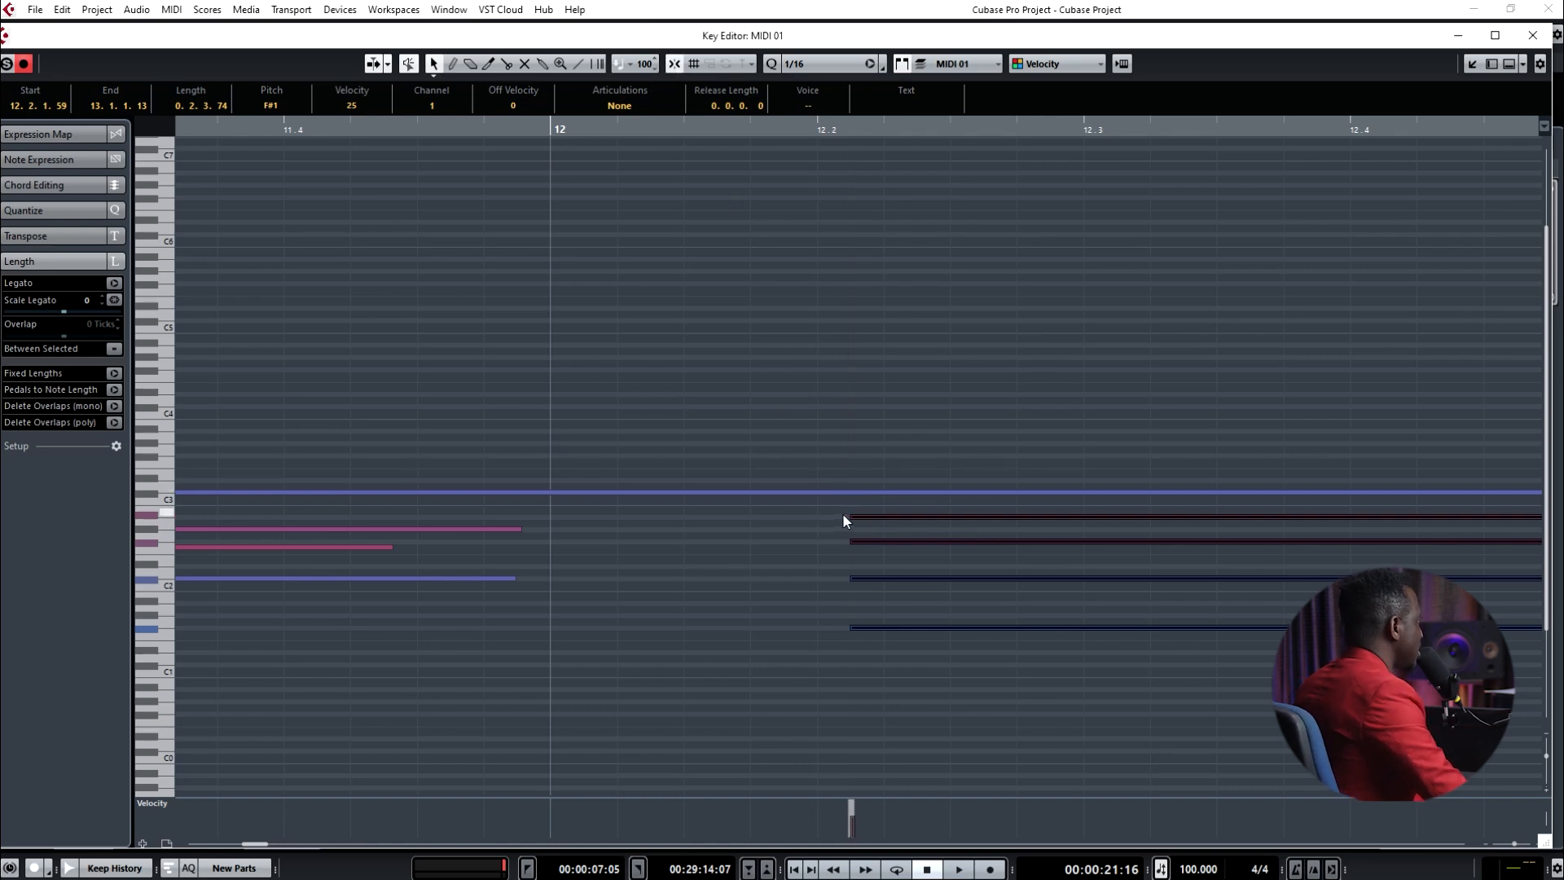
left_click_drag(851, 520, 551, 519)
key("g")
key("g")
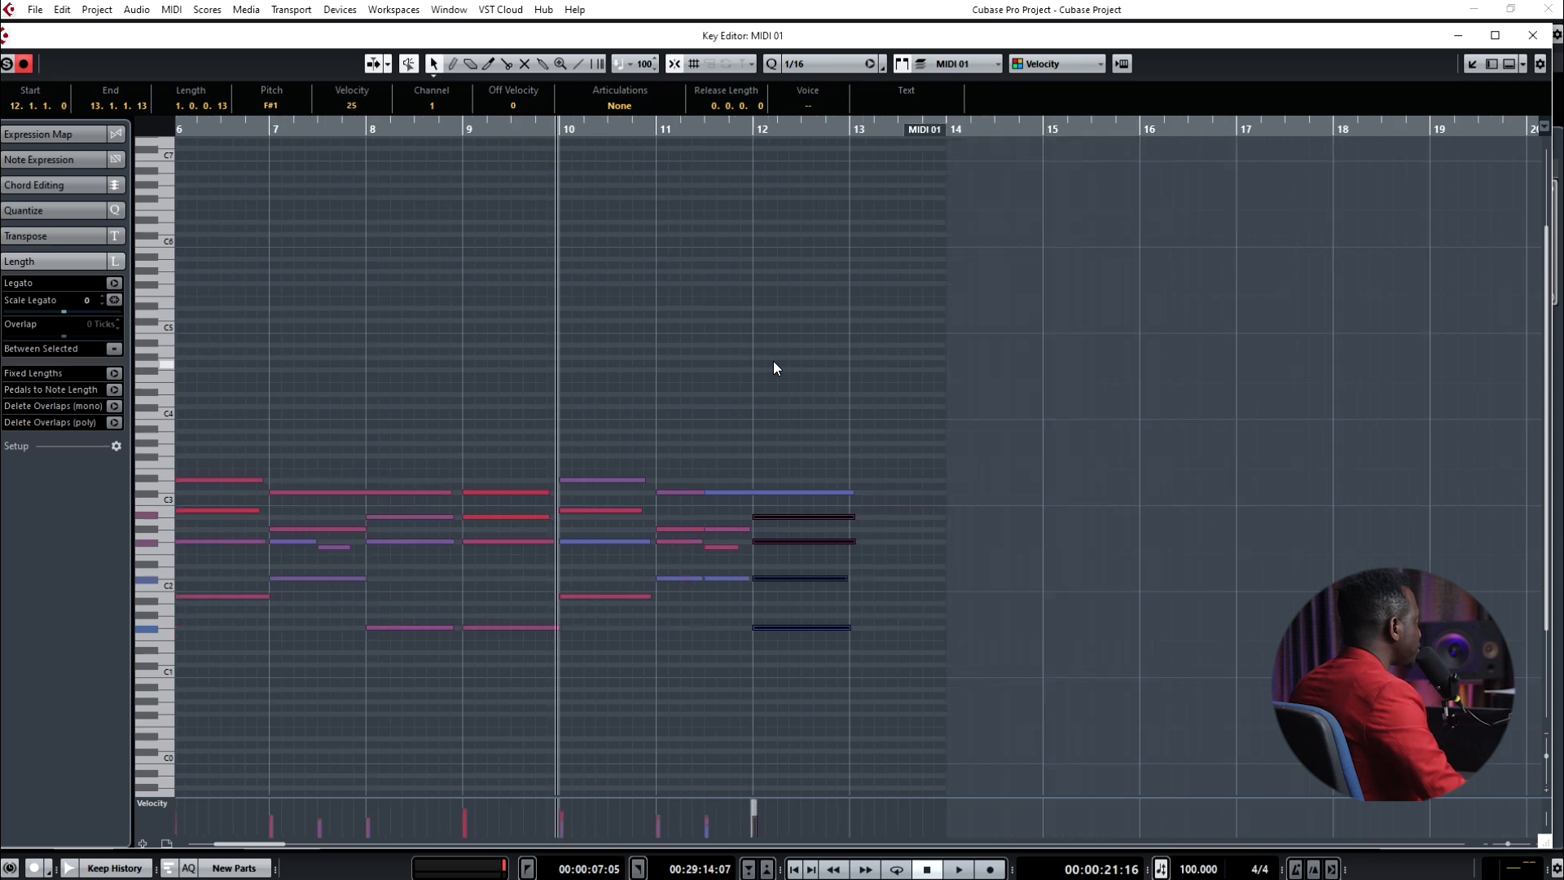
- View the available quantize presets, the list of edited parts and the event colour options
left_click(831, 71)
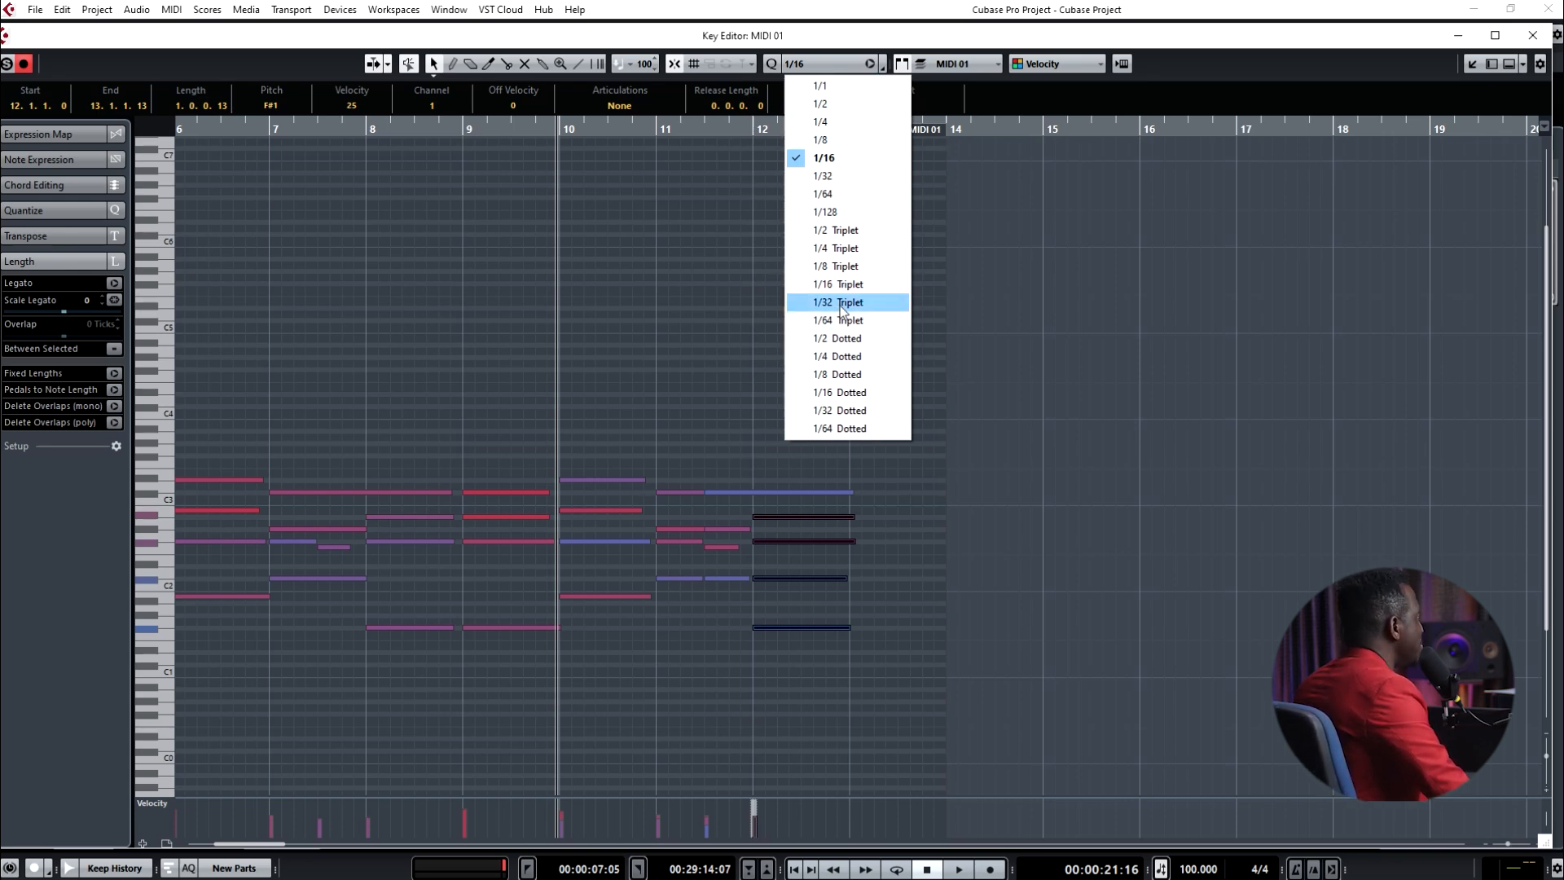
left_click(819, 25)
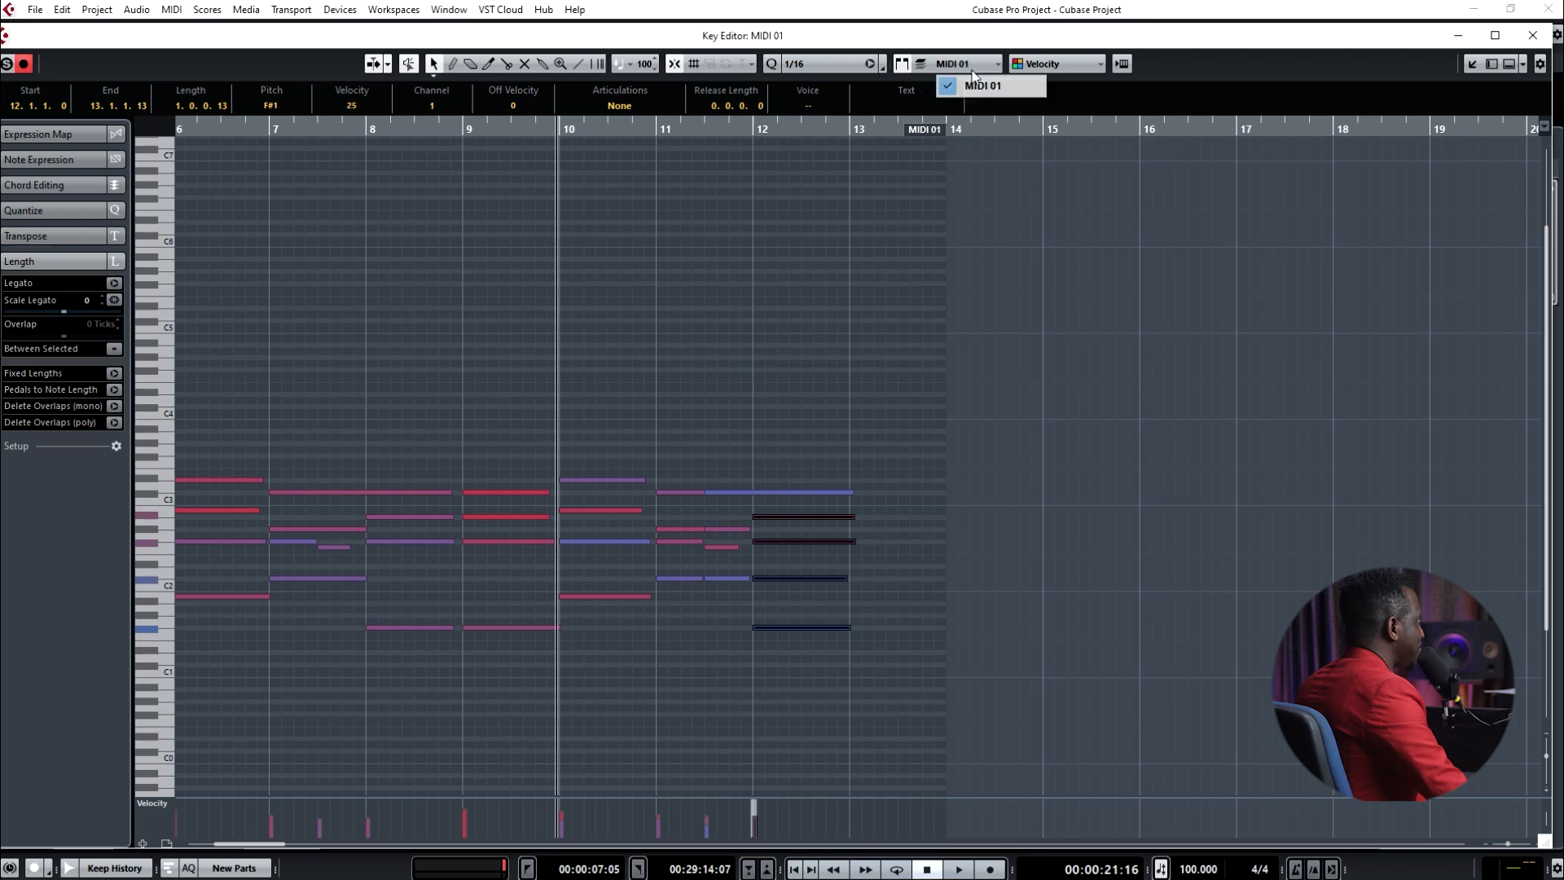
left_click(1067, 66)
left_click(1137, 58)
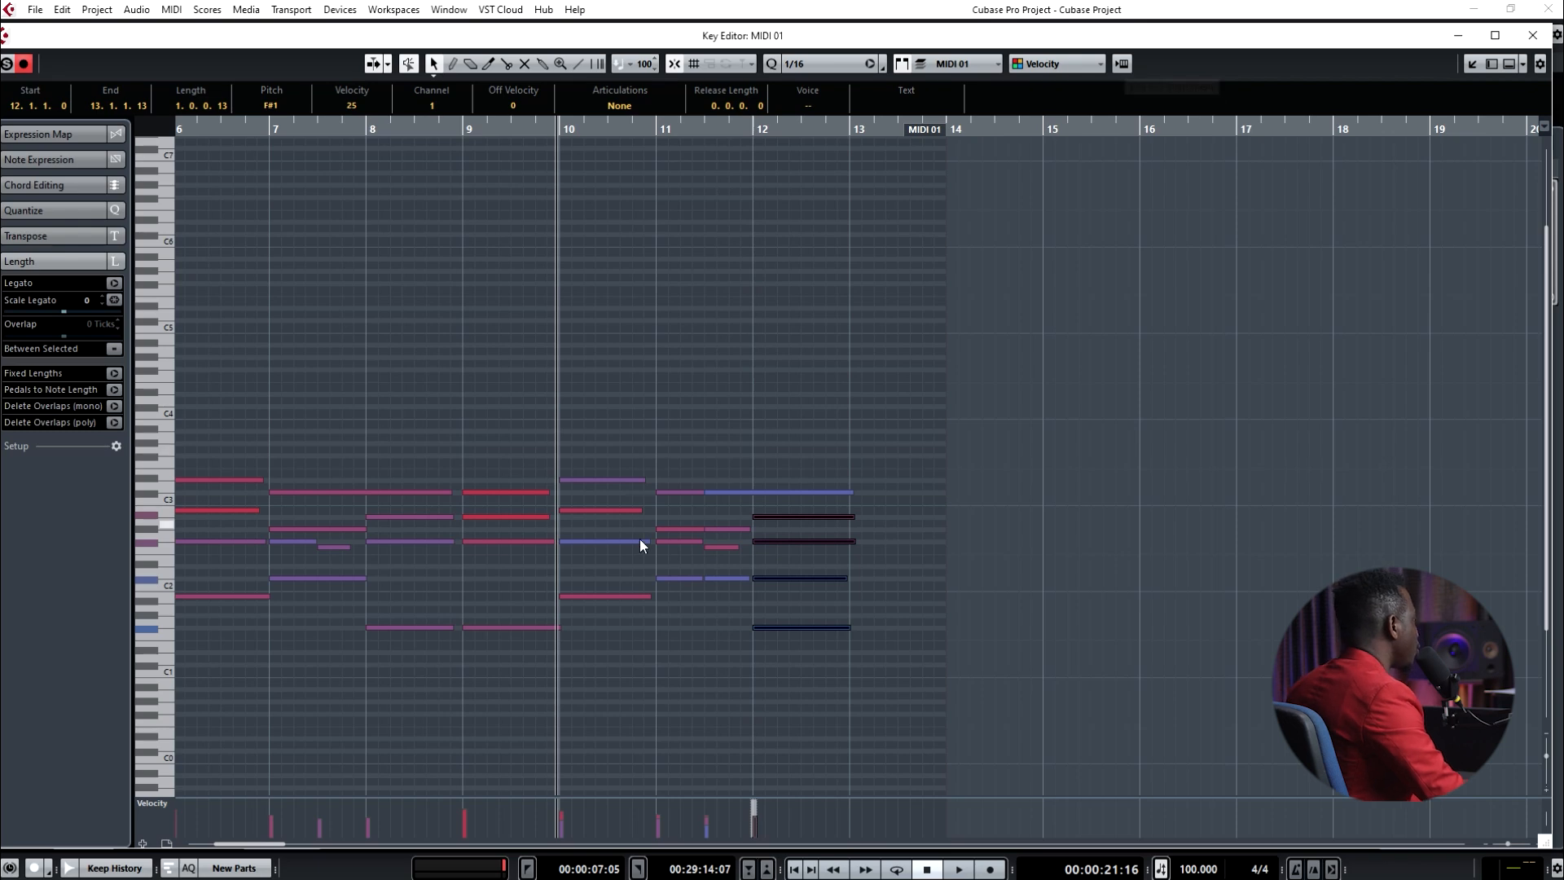
- Select the four bar 10 chord notes and play the part from just before bar 9 into bar 12
left_click(625, 419)
left_click_drag(593, 613, 604, 469)
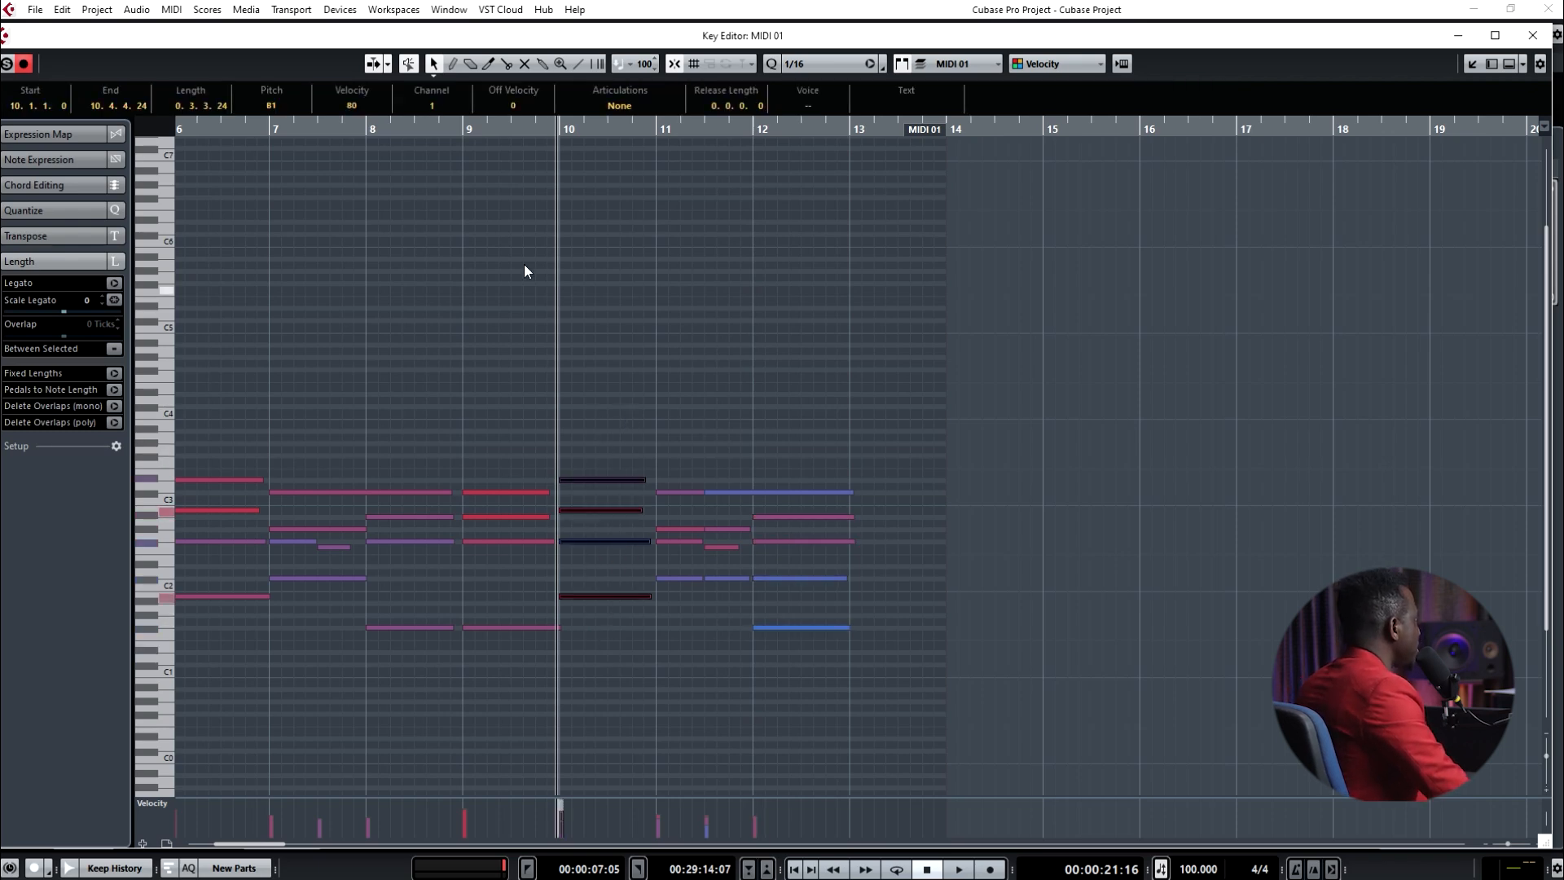
left_click(451, 132)
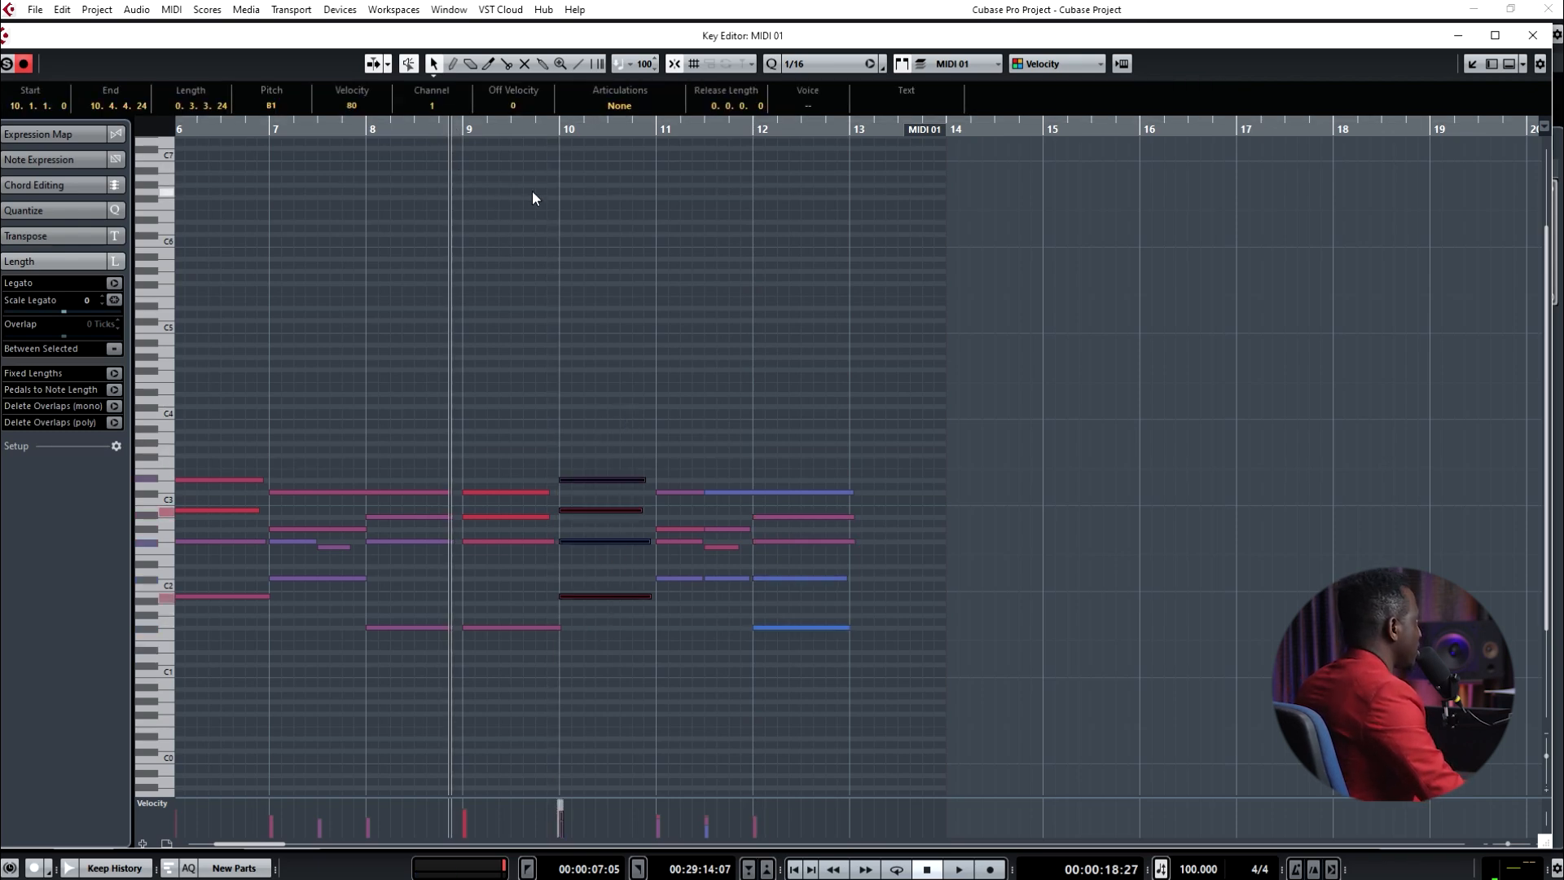
key("space")
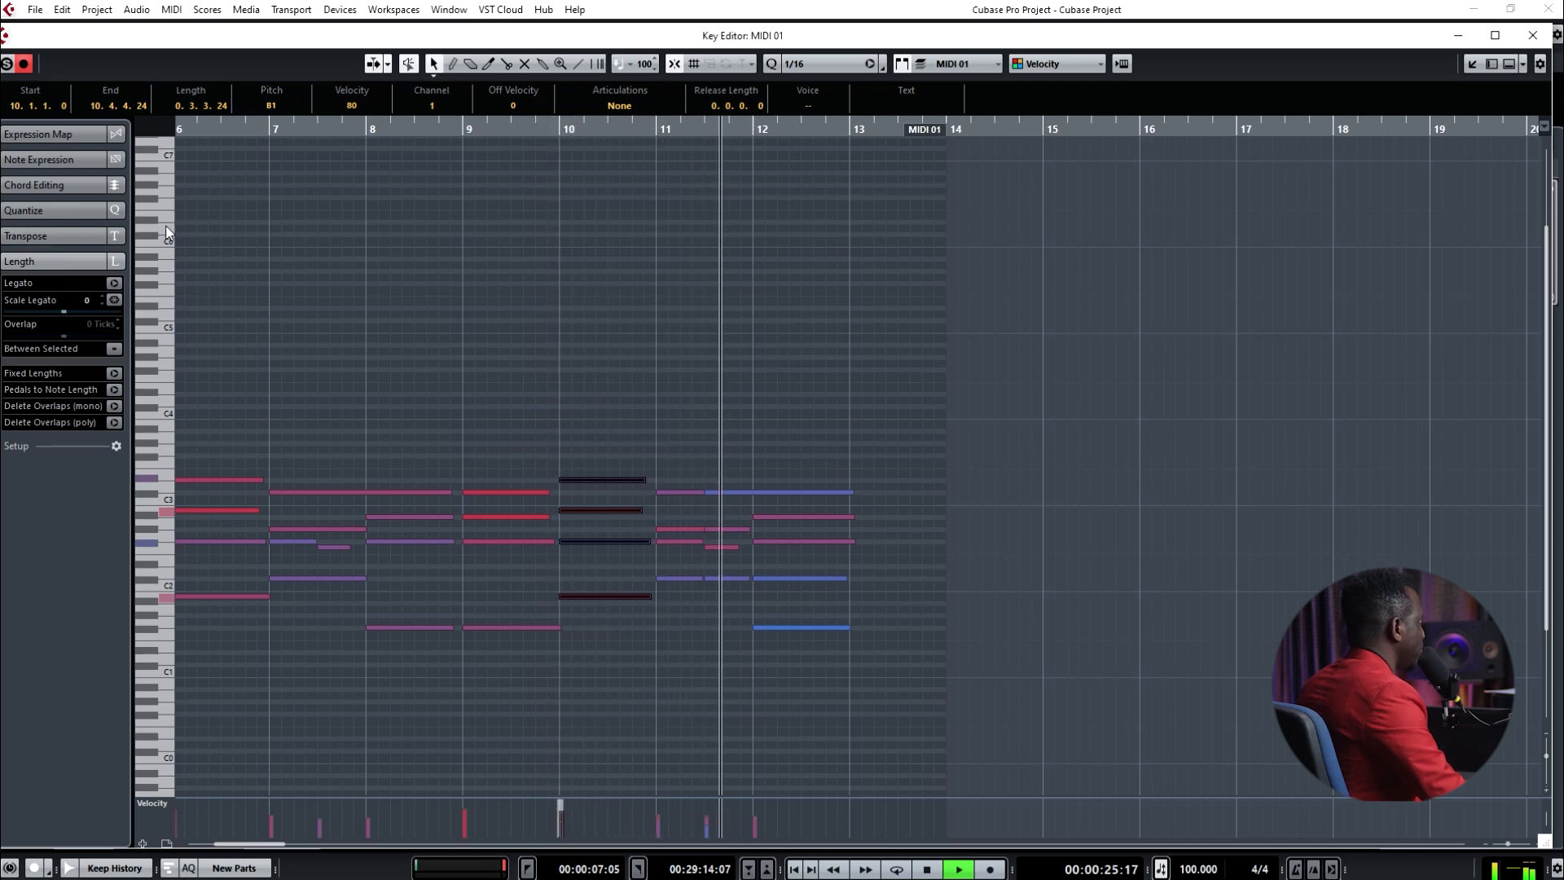
key("space")
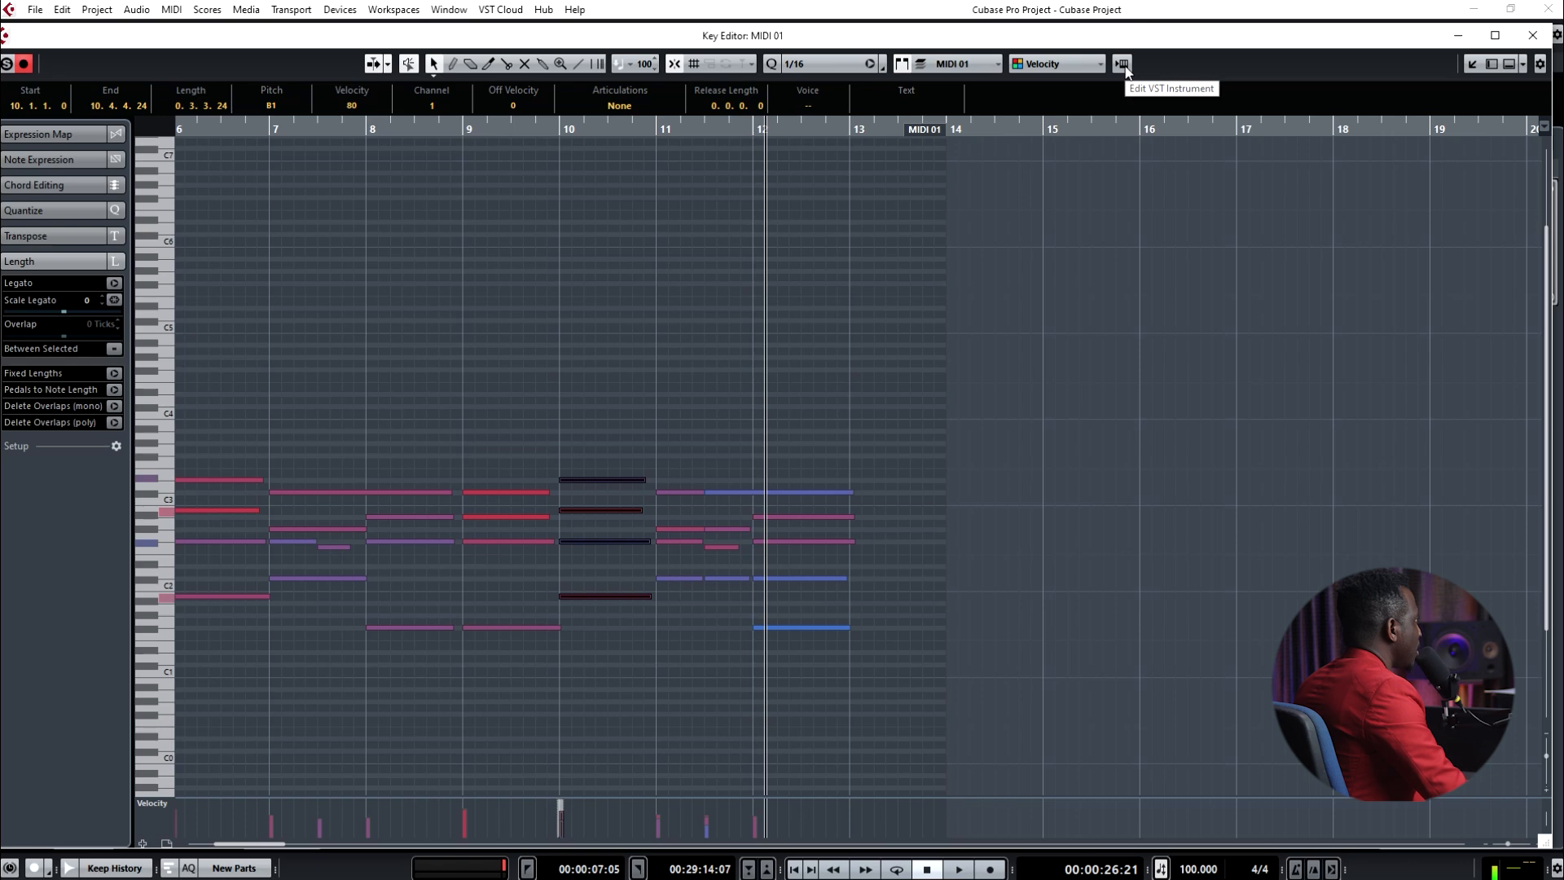
- Open the track's HALion Sonic SE instrument window, move it fully into view, and close it again
left_click(1123, 64)
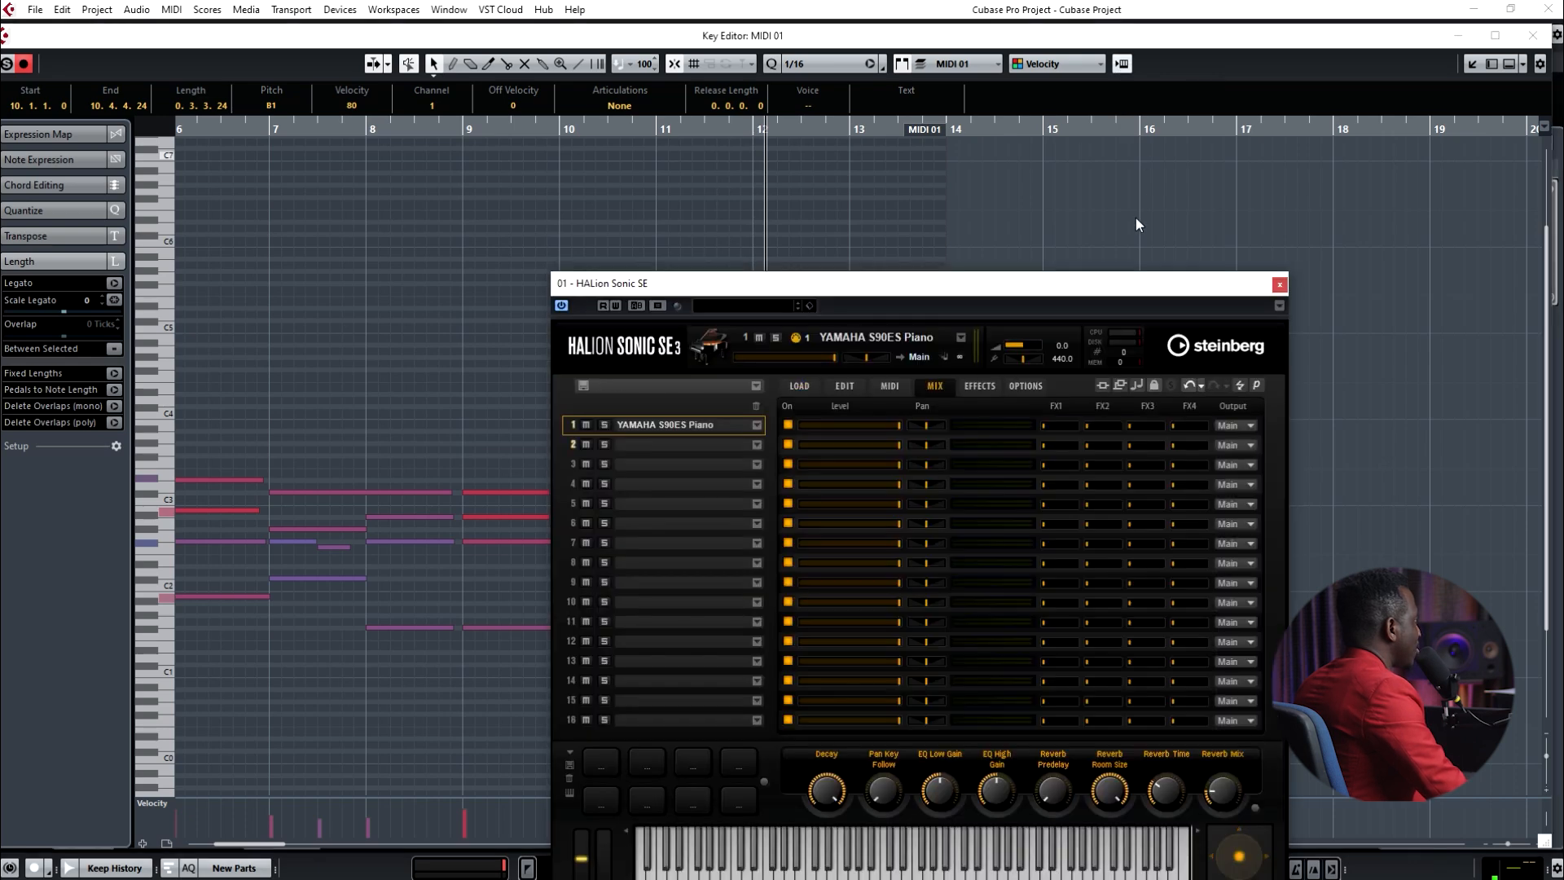
left_click_drag(856, 288, 838, 233)
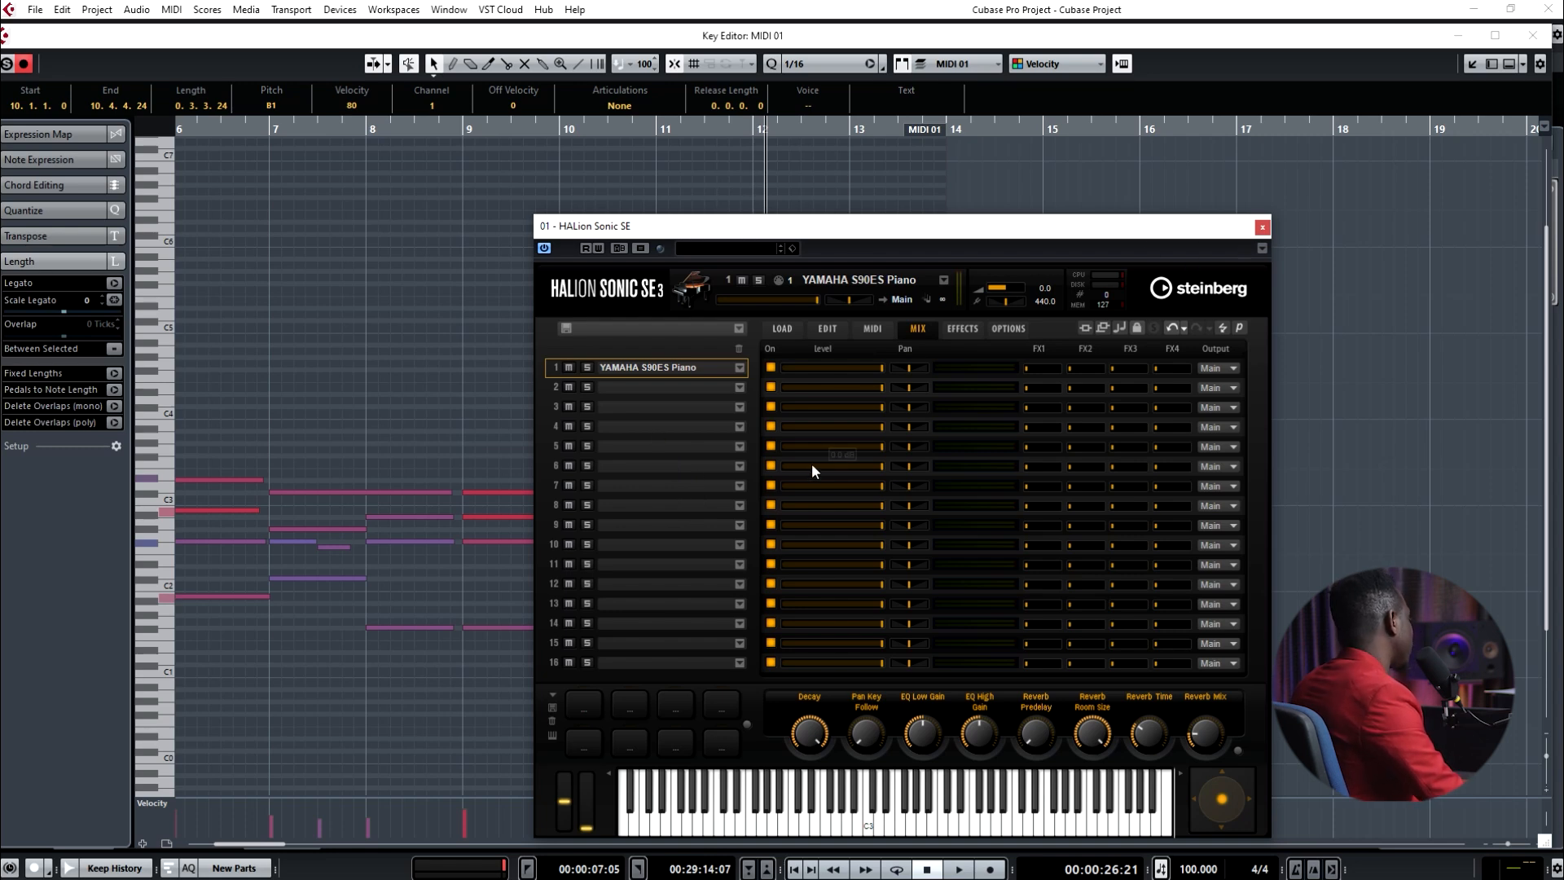
left_click(1123, 65)
left_click(1123, 67)
left_click(1124, 67)
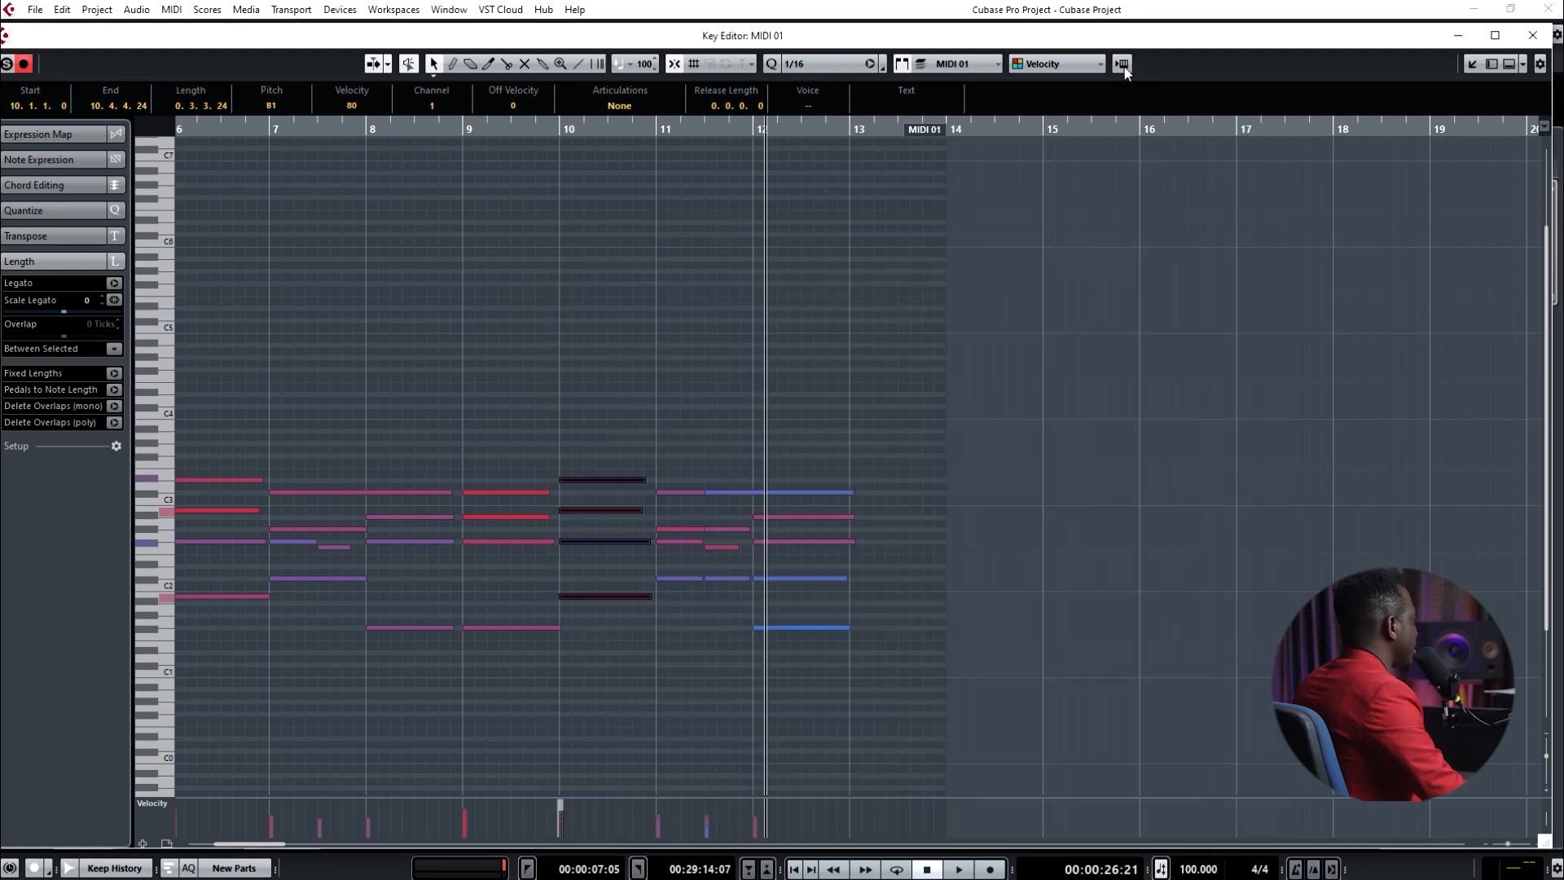